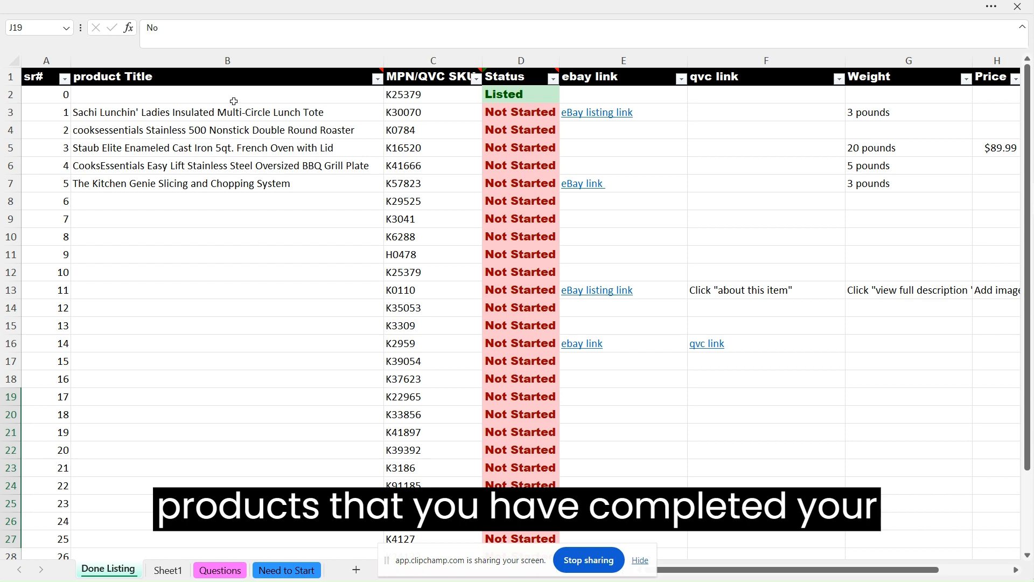
Step: Copy the entire Done Listing sheet and paste it into the Need to Start sheet starting at cell A1
{"action": "left_click", "coordinate": [17, 60]}
{"action": "right_click", "coordinate": [20, 63]}
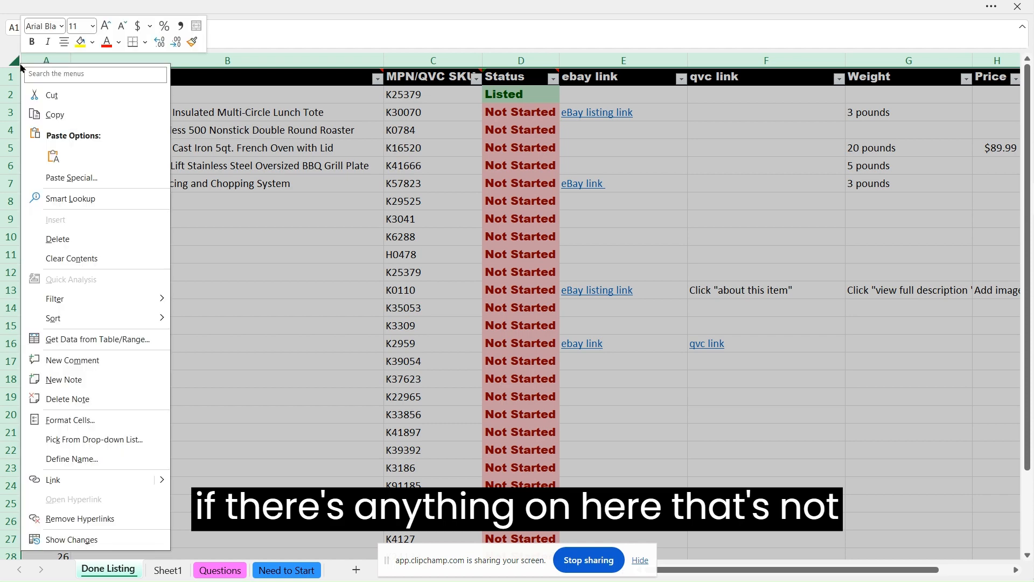
{"action": "left_click", "coordinate": [62, 115]}
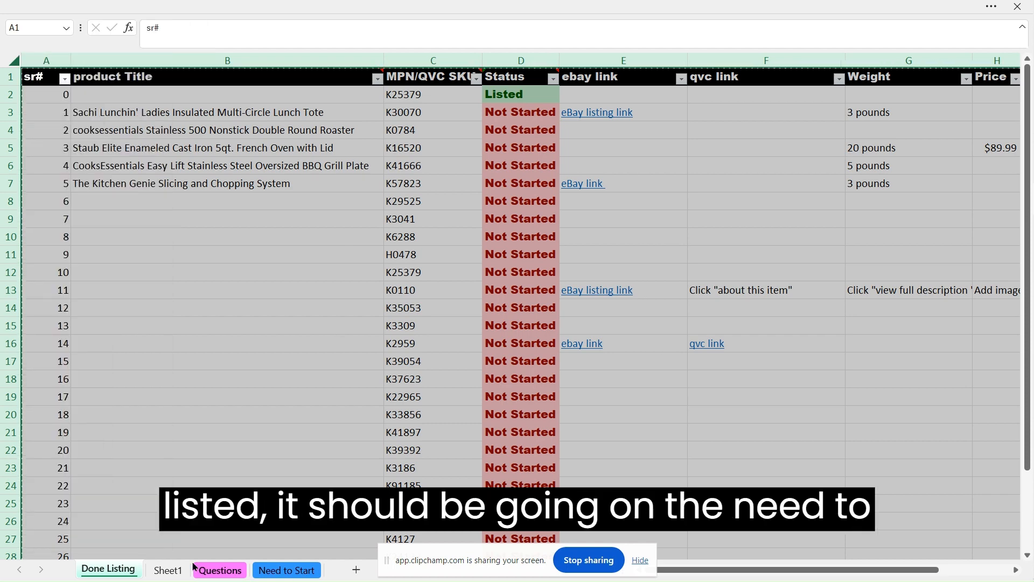
{"action": "left_click", "coordinate": [275, 574]}
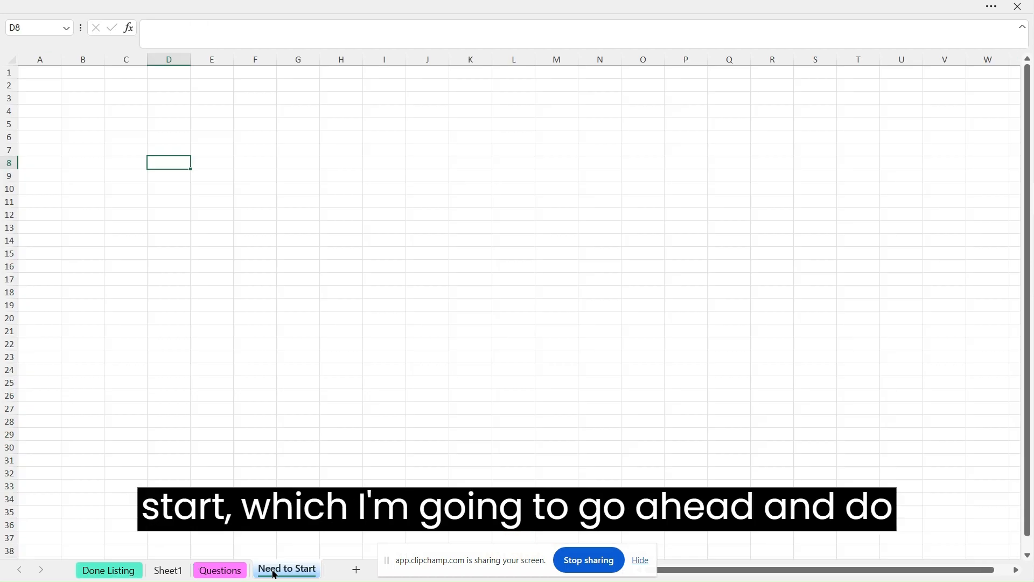
{"action": "left_click", "coordinate": [35, 75]}
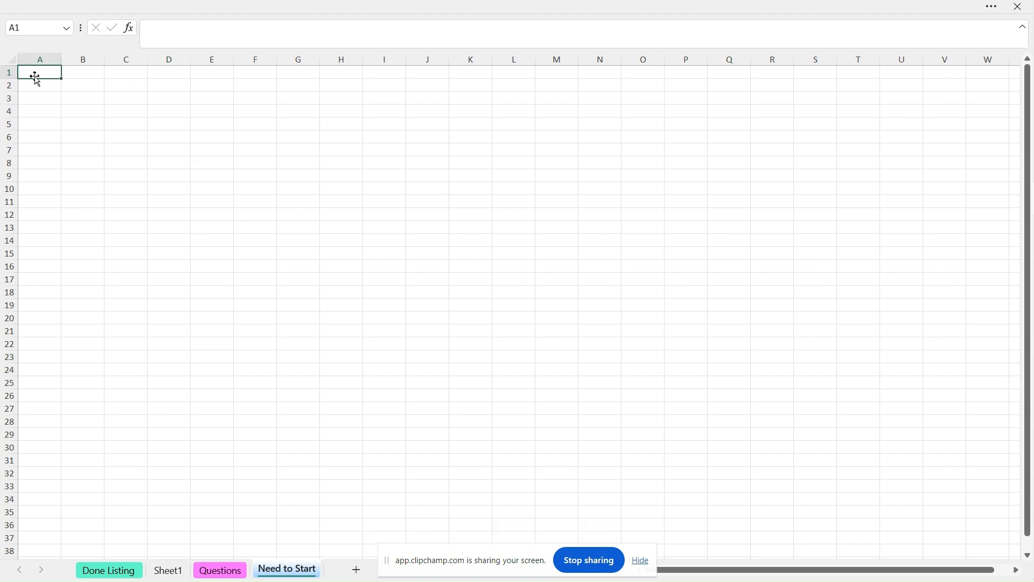
{"action": "right_click", "coordinate": [25, 73]}
{"action": "left_click", "coordinate": [60, 167]}
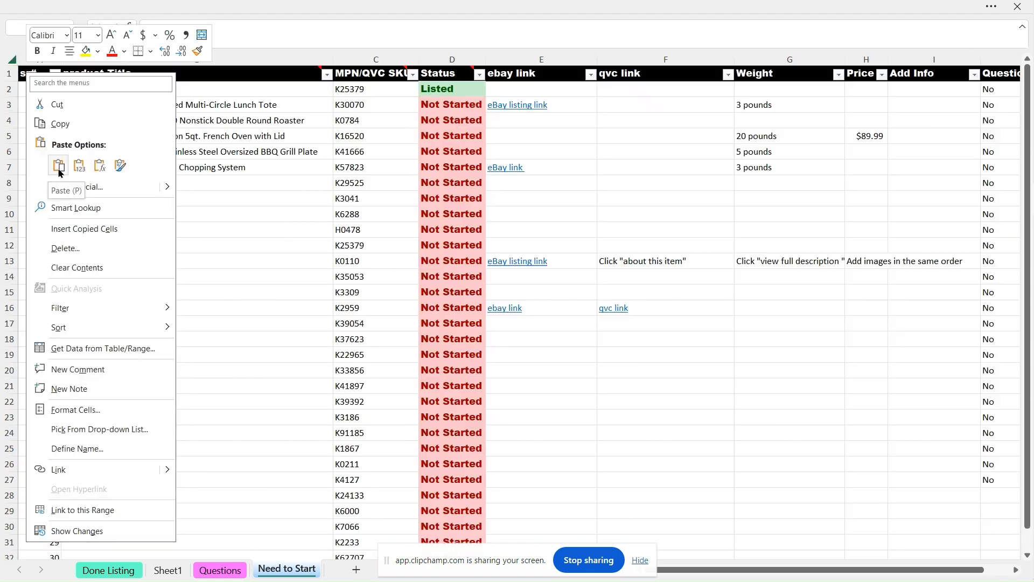
Step: On the Done Listing sheet, select the Not Started rows from row 3 downward
{"action": "left_click", "coordinate": [102, 573]}
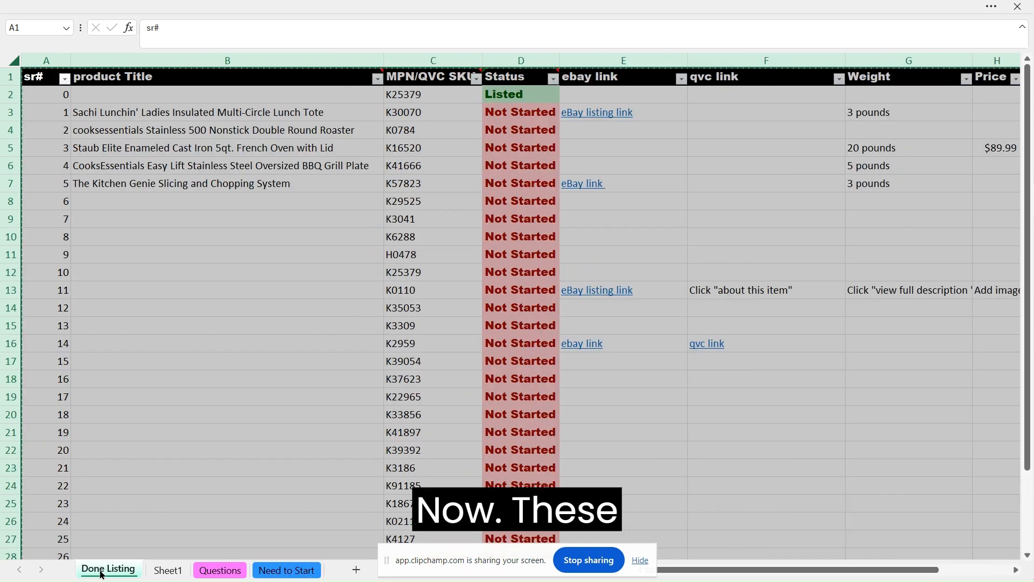
{"action": "left_click", "coordinate": [44, 126]}
{"action": "right_click", "coordinate": [21, 109]}
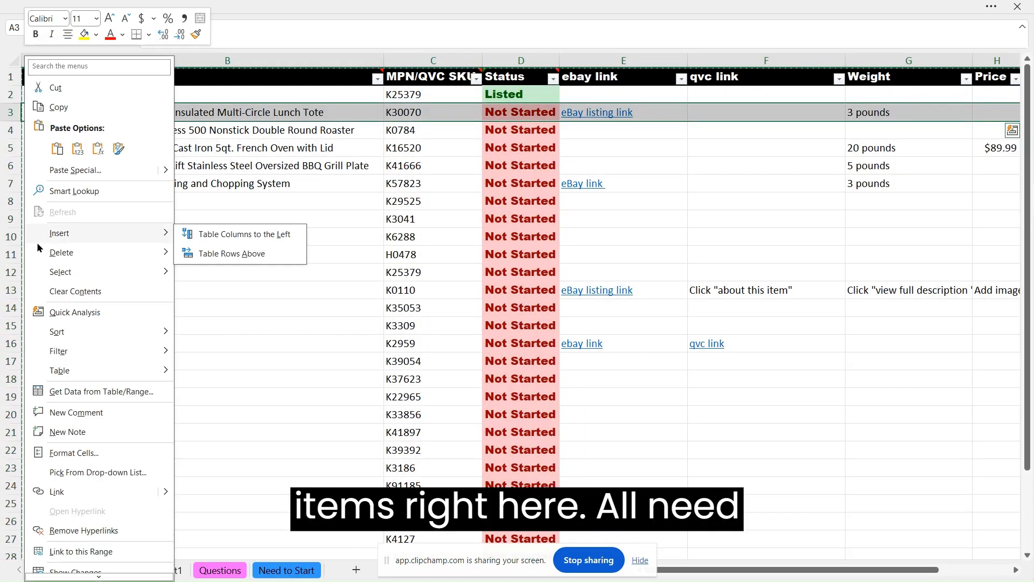
{"action": "key", "text": "Escape"}
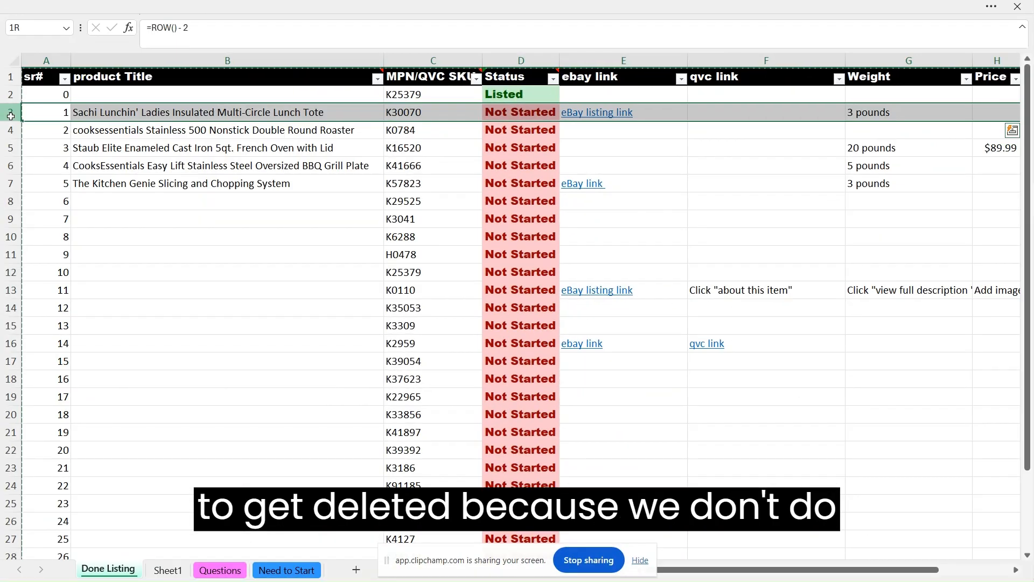
{"action": "left_click_drag", "start_coordinate": [11, 112], "coordinate": [51, 579]}
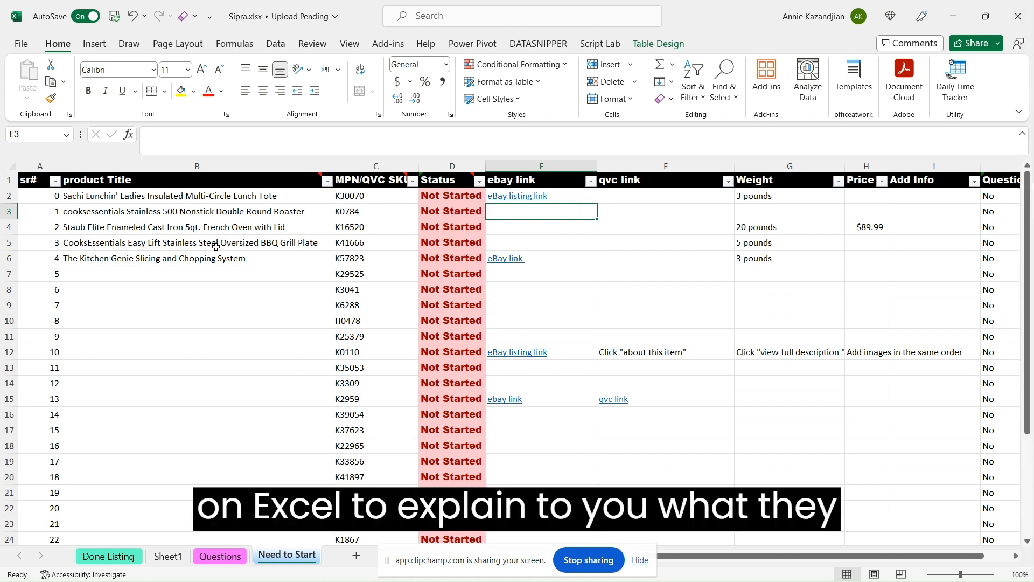
Step: Review the product Title, MPN/QVC SKU and Status headers on the Need to Start sheet, including their attached notes
{"action": "left_click", "coordinate": [216, 180]}
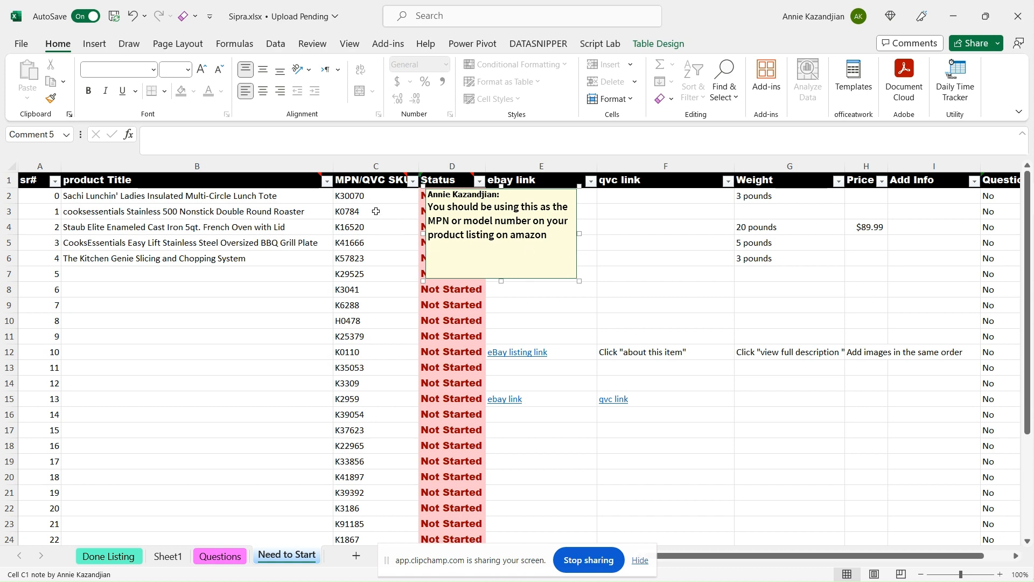
{"action": "left_click", "coordinate": [384, 182]}
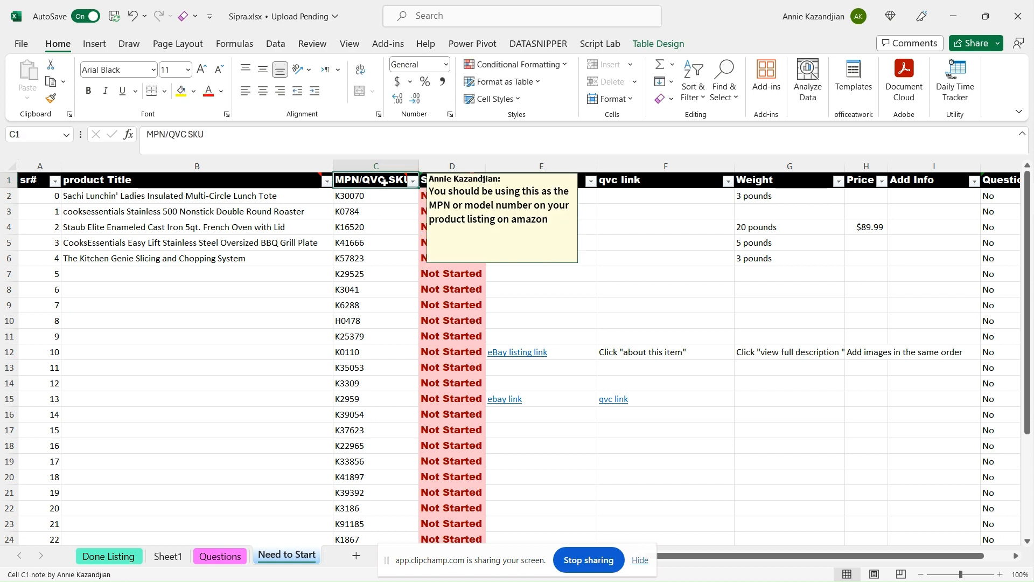
{"action": "left_click", "coordinate": [457, 181]}
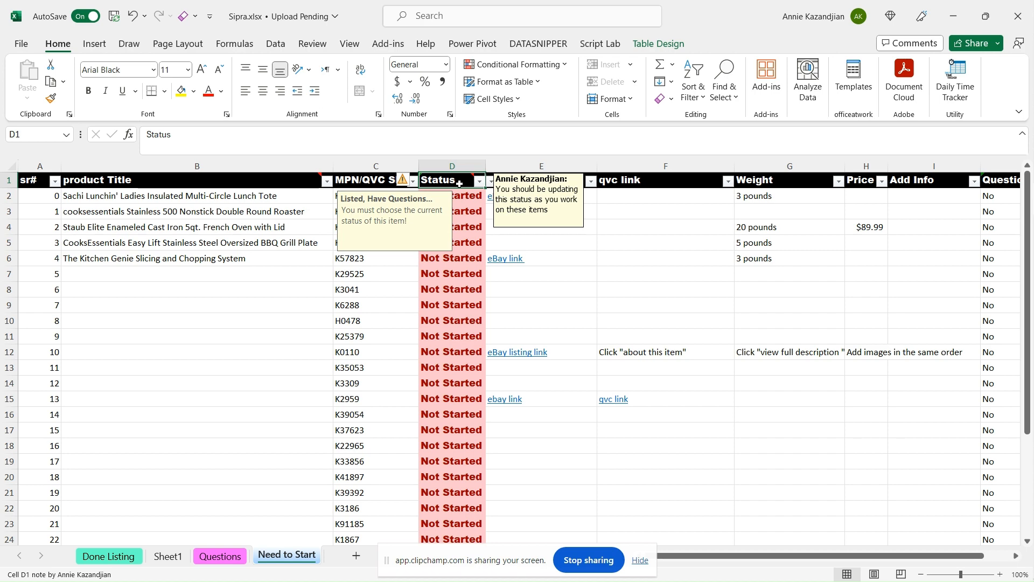
{"action": "right_click", "coordinate": [459, 180]}
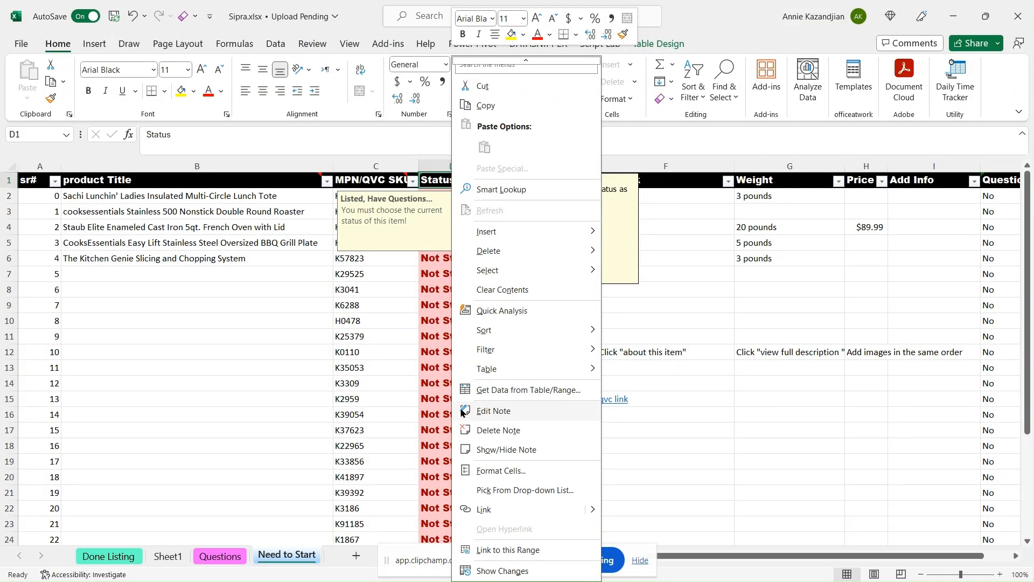
{"action": "left_click", "coordinate": [461, 411]}
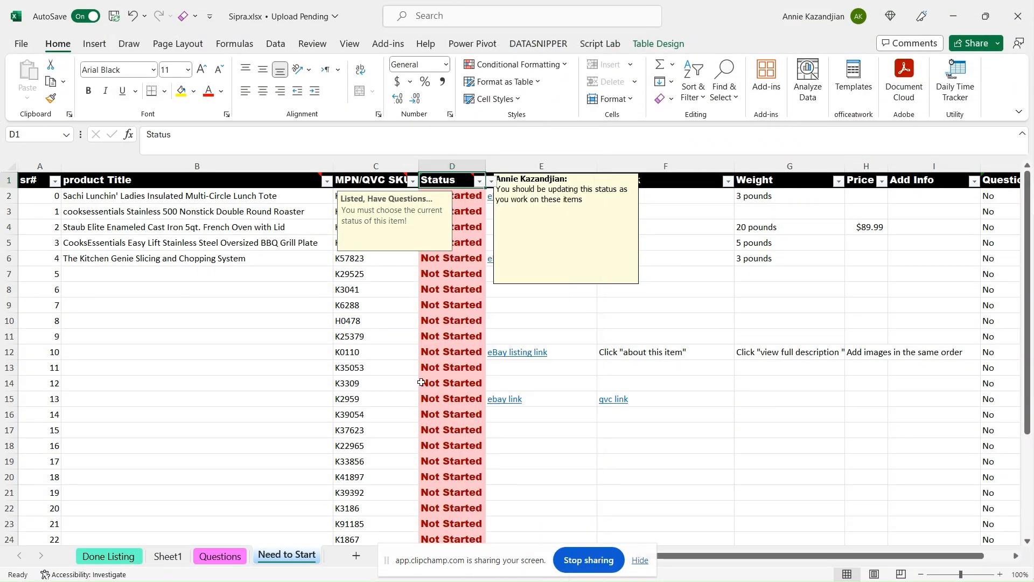
{"action": "left_click", "coordinate": [453, 383]}
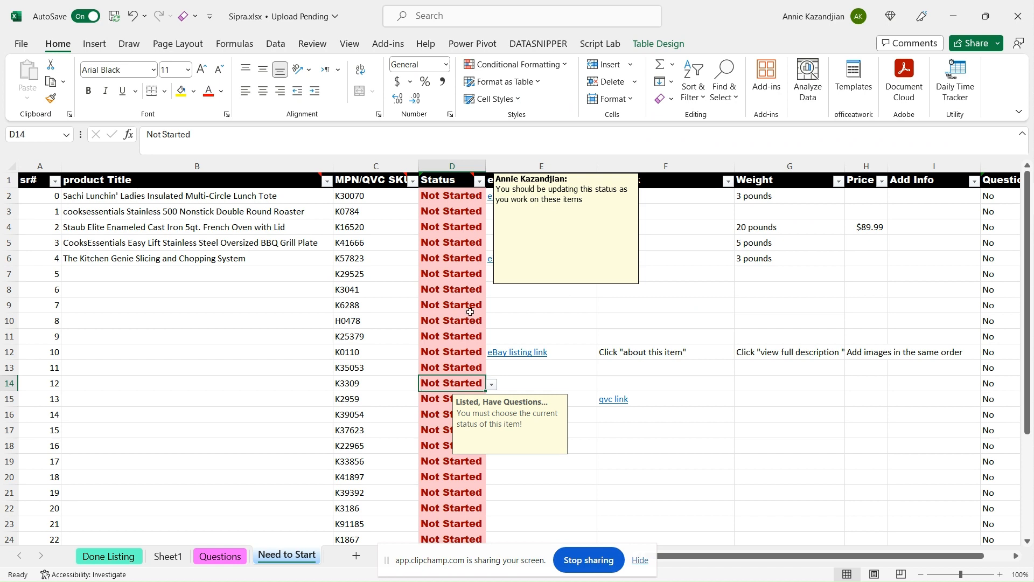
Step: Check the status options offered for the Sachi lunch tote in row 2, then hide the Status header's note
{"action": "left_click", "coordinate": [466, 195]}
{"action": "left_click", "coordinate": [491, 197]}
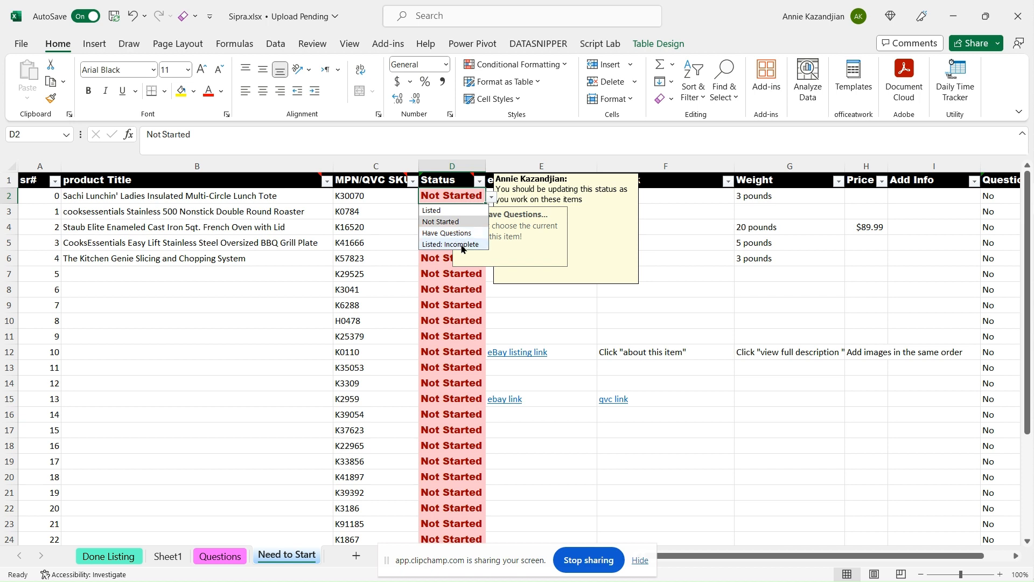
{"action": "left_click", "coordinate": [451, 275]}
{"action": "left_click", "coordinate": [704, 248]}
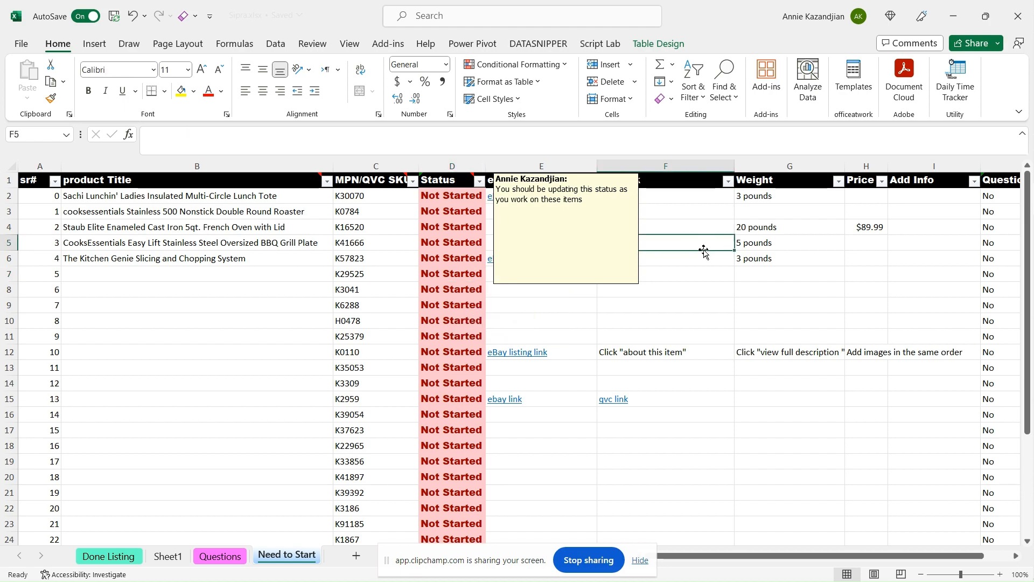
{"action": "right_click", "coordinate": [465, 181]}
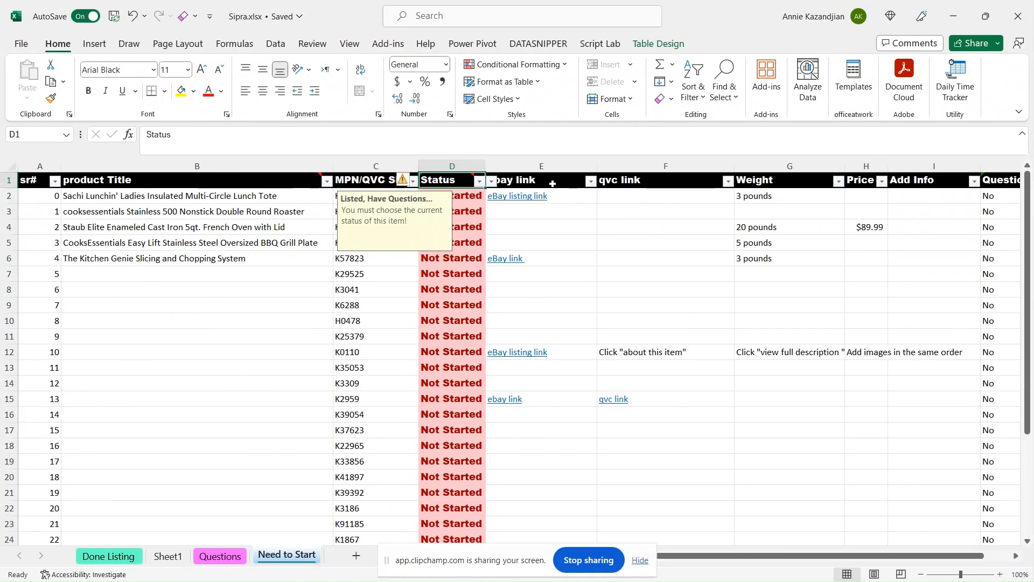
Step: Examine the ebay link, qvc link and MPN/QVC SKU columns
{"action": "left_click", "coordinate": [553, 182]}
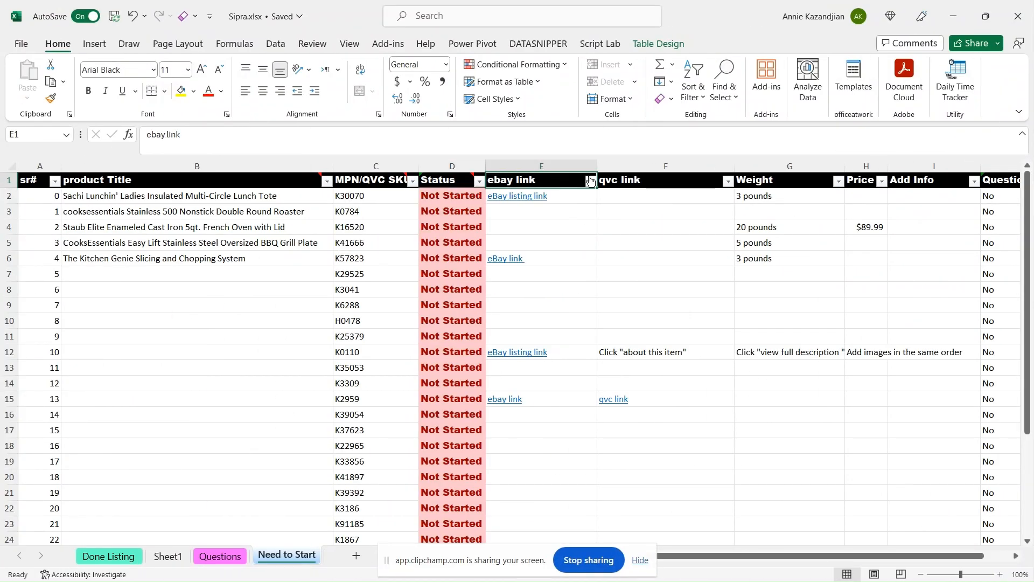
{"action": "left_click", "coordinate": [673, 184]}
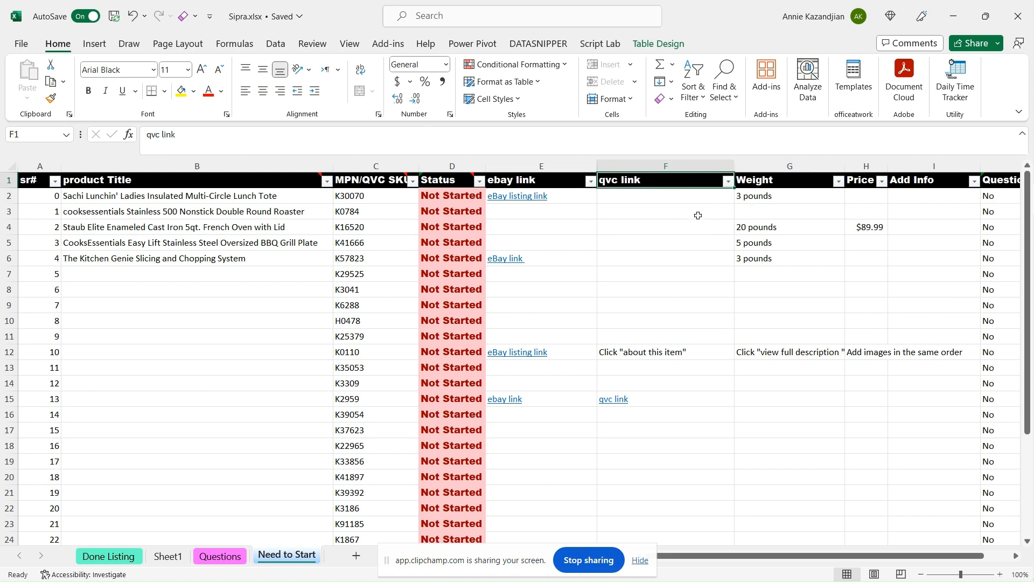
{"action": "left_click", "coordinate": [395, 186]}
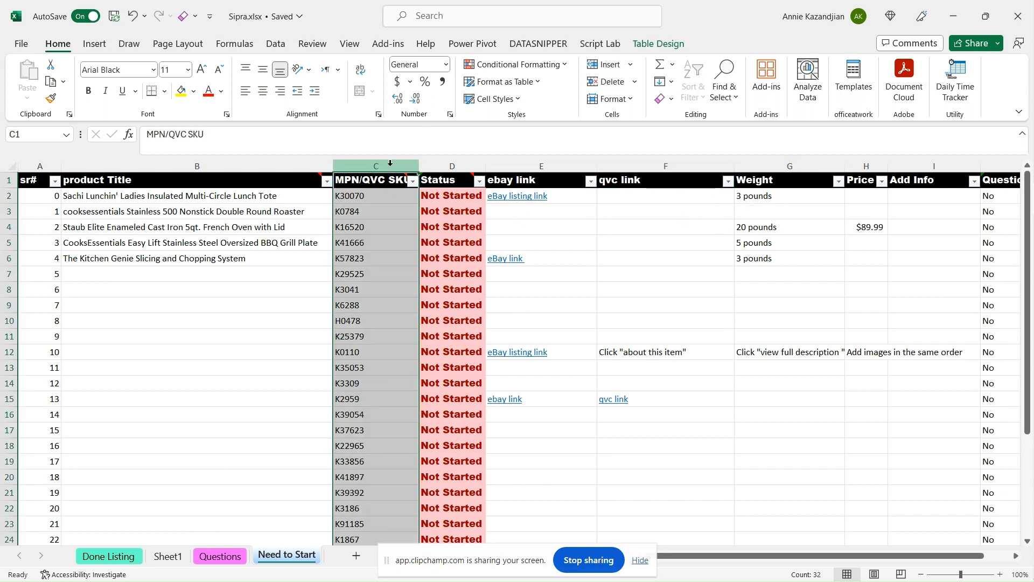
{"action": "left_click", "coordinate": [573, 225]}
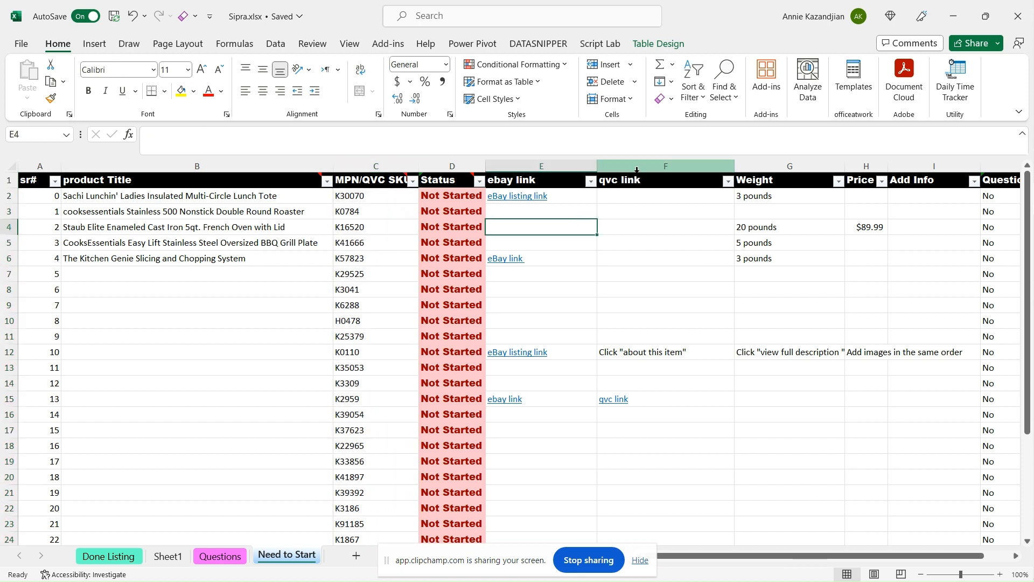
{"action": "left_click", "coordinate": [636, 170]}
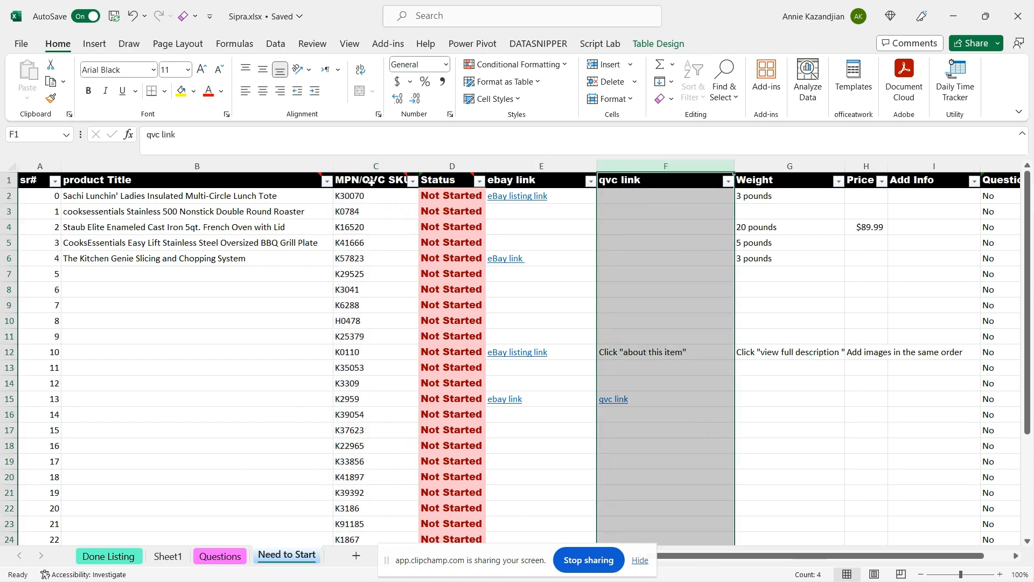
Step: Run a Smart Lookup on SKU K30070 in cell C2 and insert the link of the QVC lunch tote result
{"action": "left_click", "coordinate": [365, 198]}
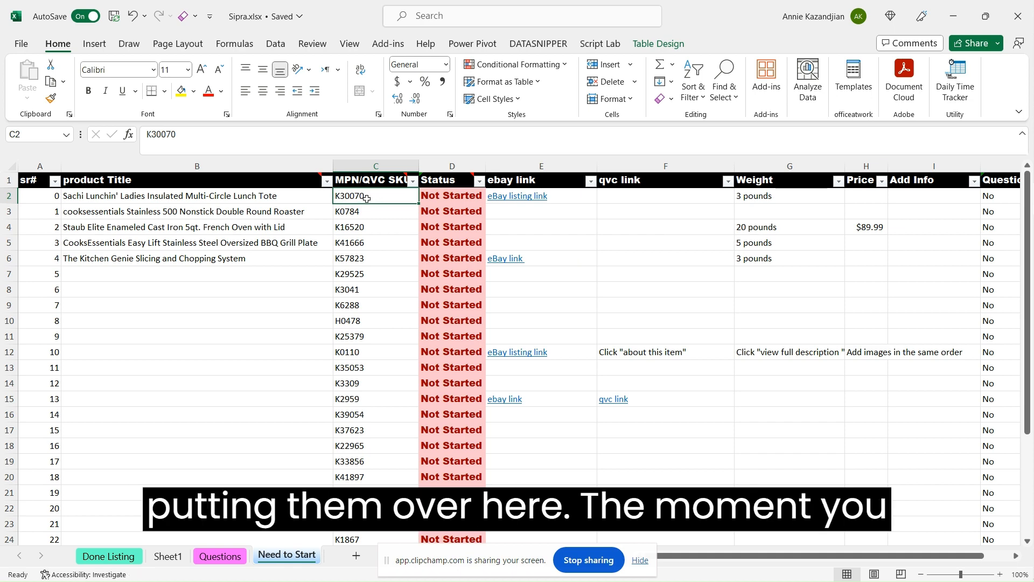
{"action": "right_click", "coordinate": [366, 198]}
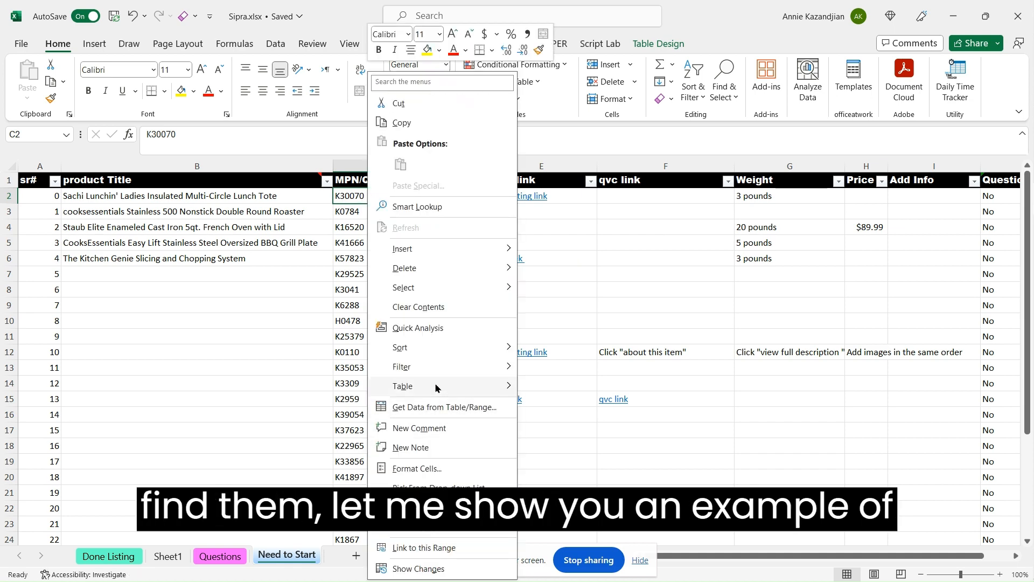
{"action": "left_click", "coordinate": [453, 213]}
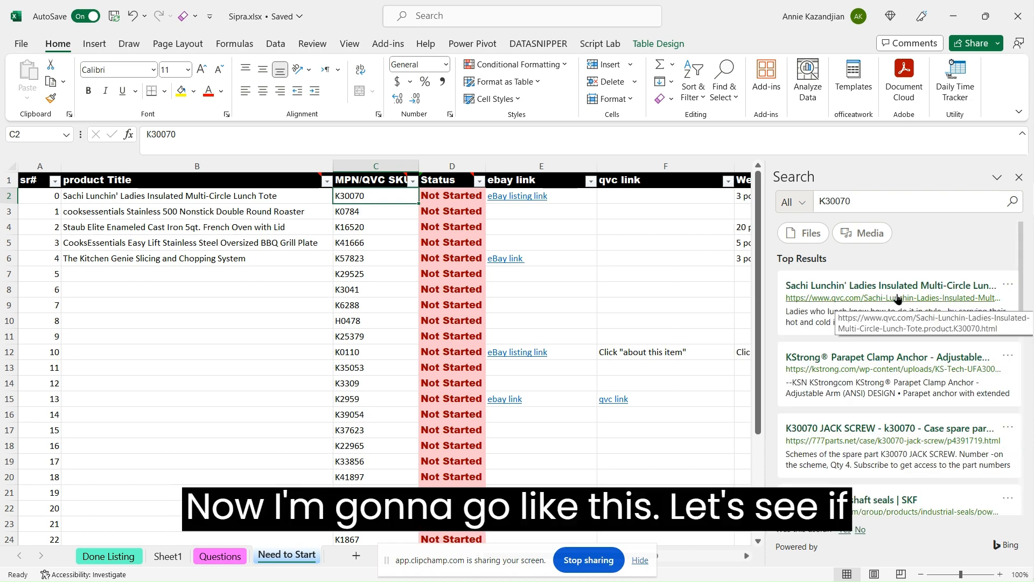
{"action": "left_click", "coordinate": [1002, 287]}
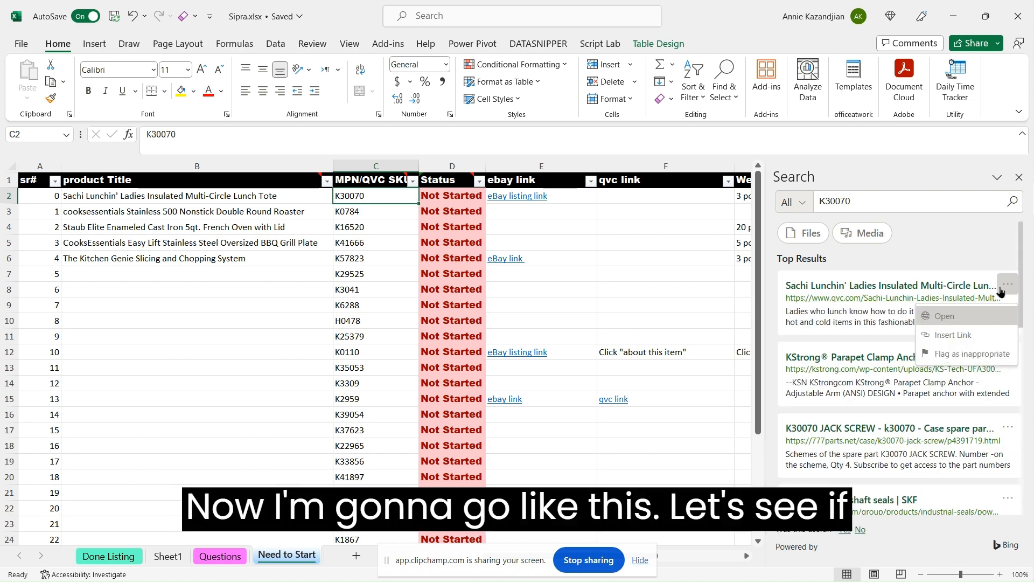
{"action": "left_click", "coordinate": [970, 335]}
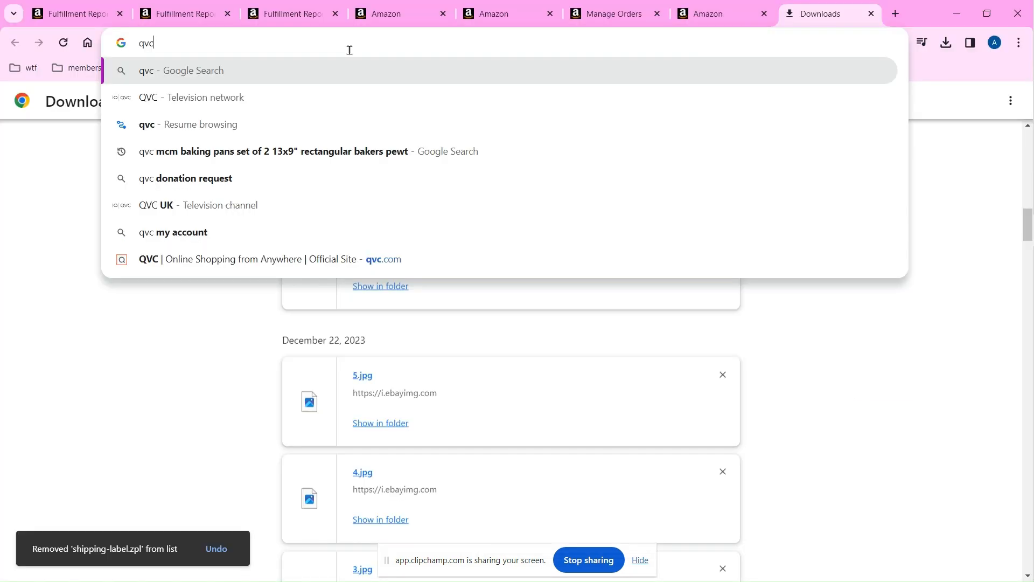
Step: Find the QVC website in the Chrome browser and search it for item K0784
{"action": "key", "text": "Return"}
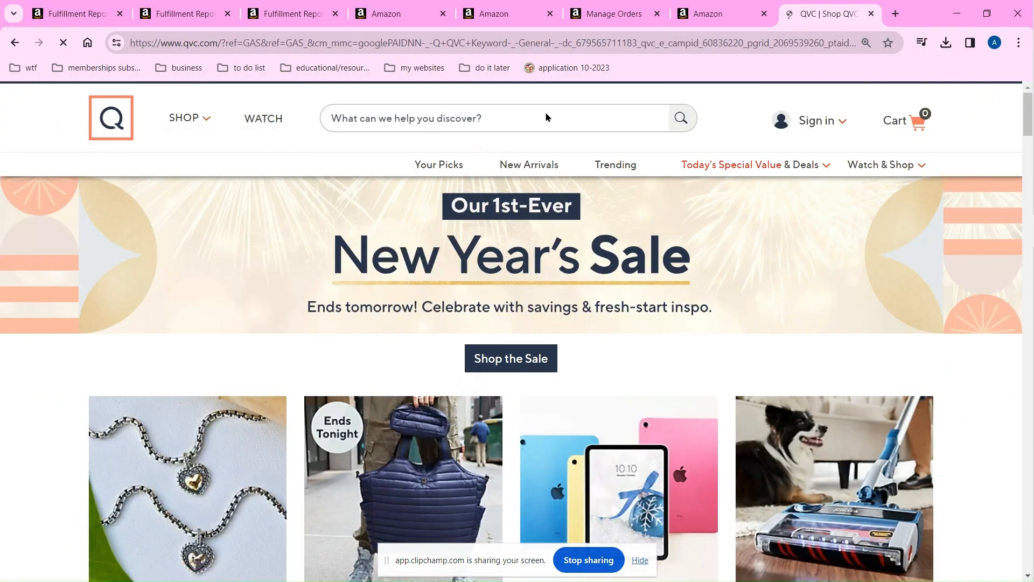
{"action": "left_click", "coordinate": [534, 118]}
{"action": "type", "text": "K0784"}
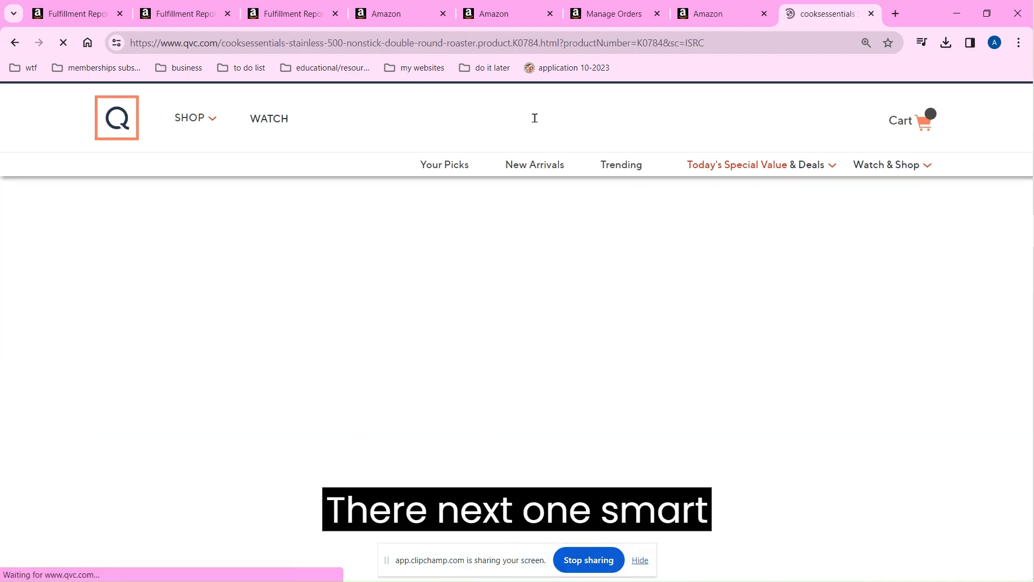
Step: Copy the web address of the K0784 Double Round Roaster page and switch back to the Excel workbook
{"action": "left_click", "coordinate": [481, 42]}
{"action": "mouse_move", "coordinate": [1033, 232]}
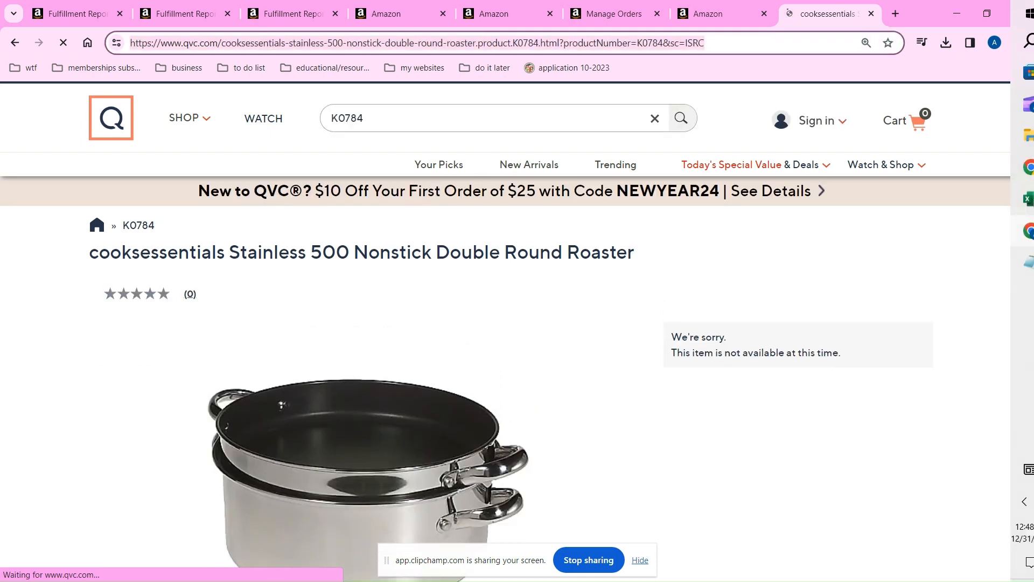
{"action": "left_click", "coordinate": [1017, 210]}
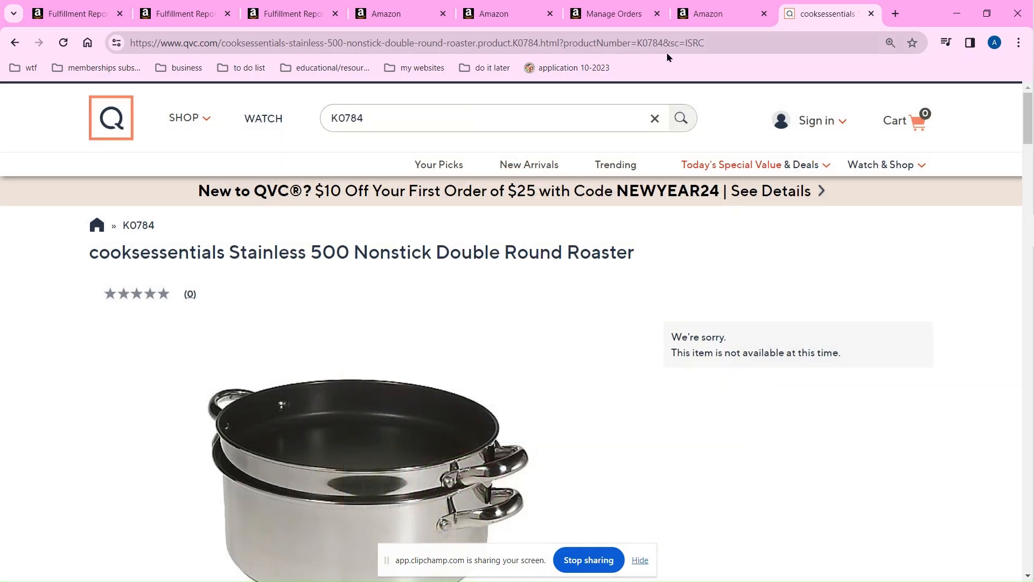
{"action": "left_click", "coordinate": [668, 51]}
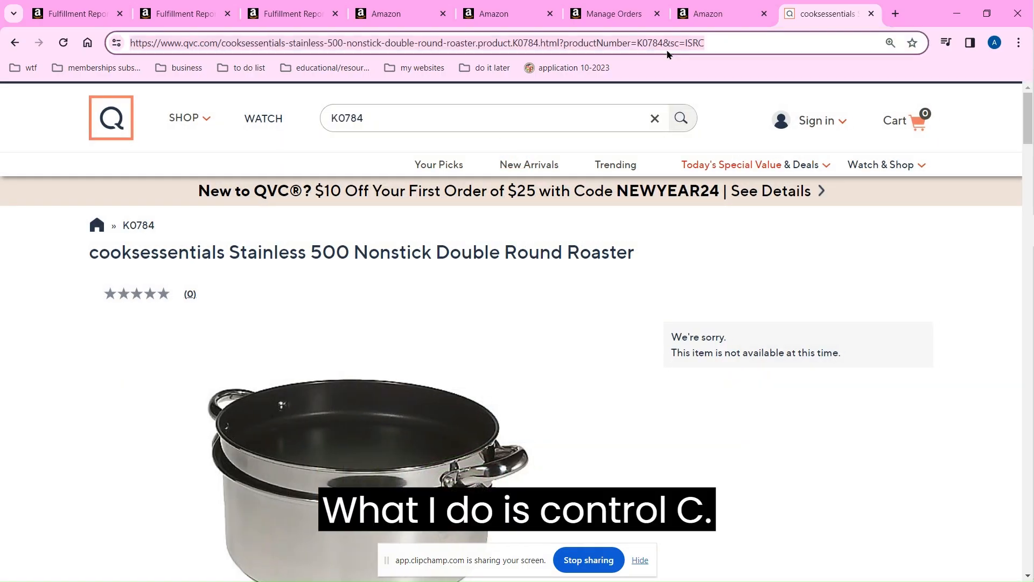
{"action": "key", "text": "ctrl+c"}
{"action": "mouse_move", "coordinate": [1031, 231]}
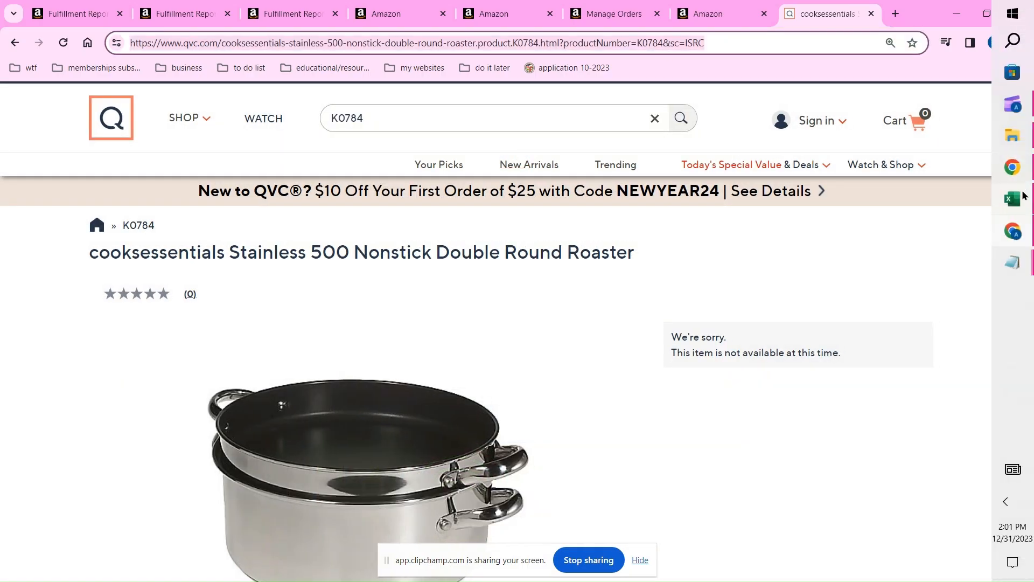
{"action": "left_click", "coordinate": [1015, 203]}
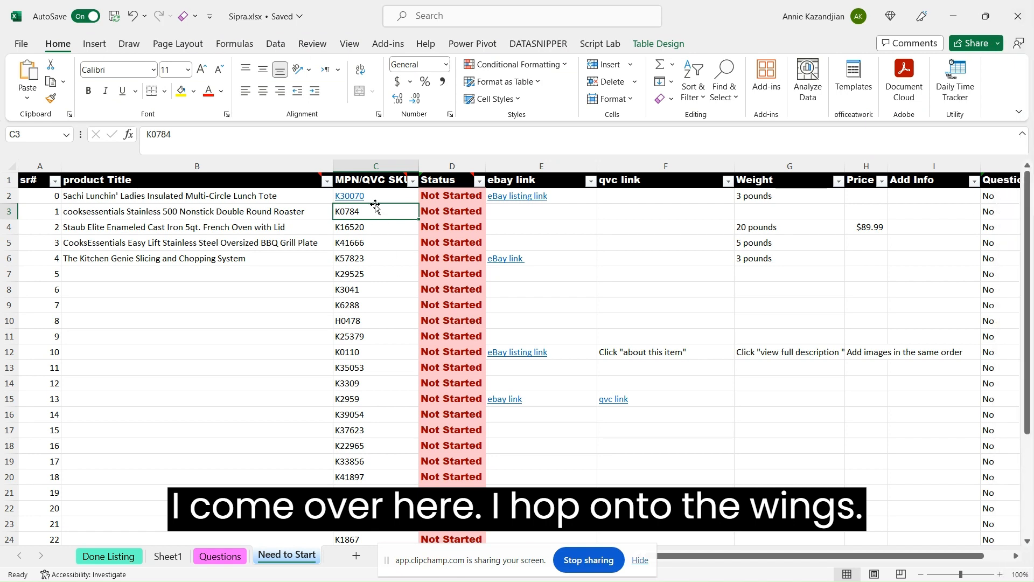
Step: Insert a hyperlink on SKU K0784 in cell C3 using the copied QVC product page address
{"action": "right_click", "coordinate": [370, 214]}
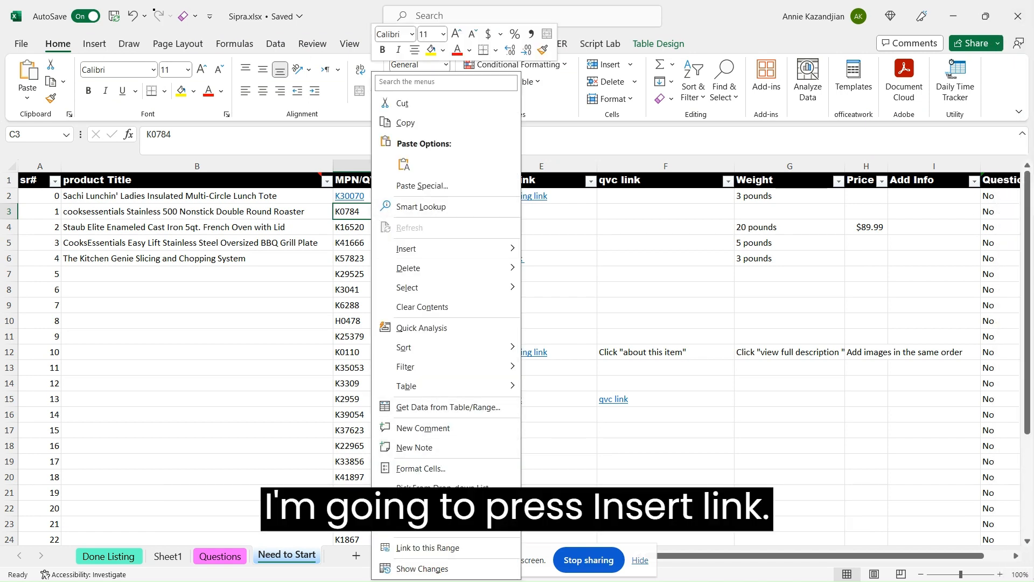
{"action": "mouse_move", "coordinate": [515, 510]}
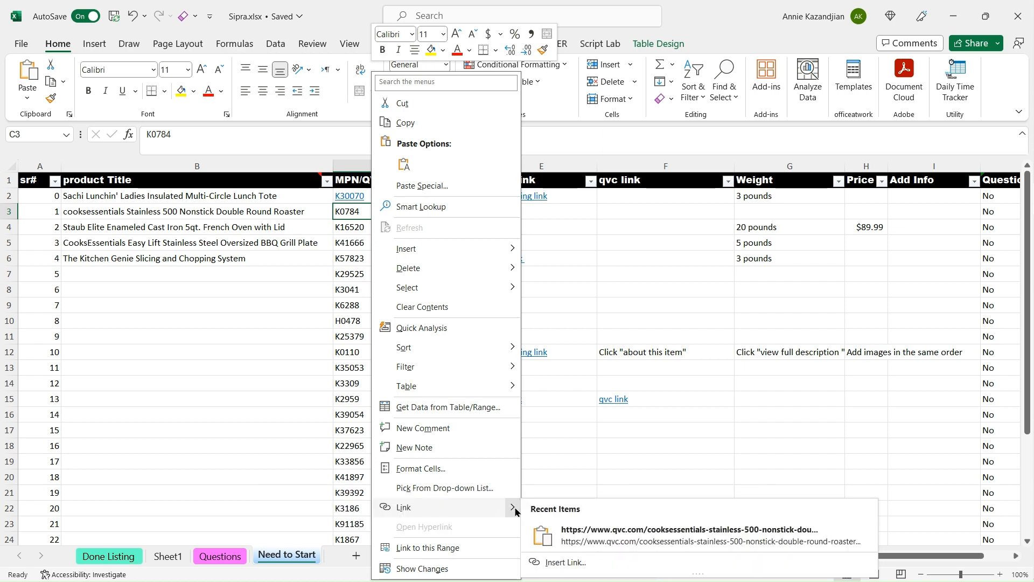
{"action": "left_click", "coordinate": [556, 562]}
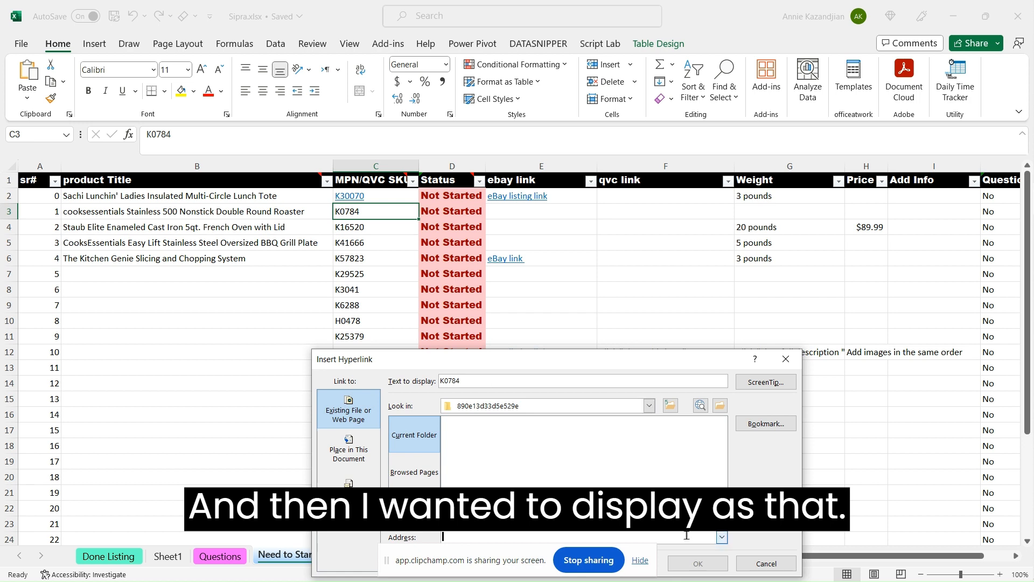
{"action": "left_click", "coordinate": [637, 560]}
{"action": "right_click", "coordinate": [507, 535]}
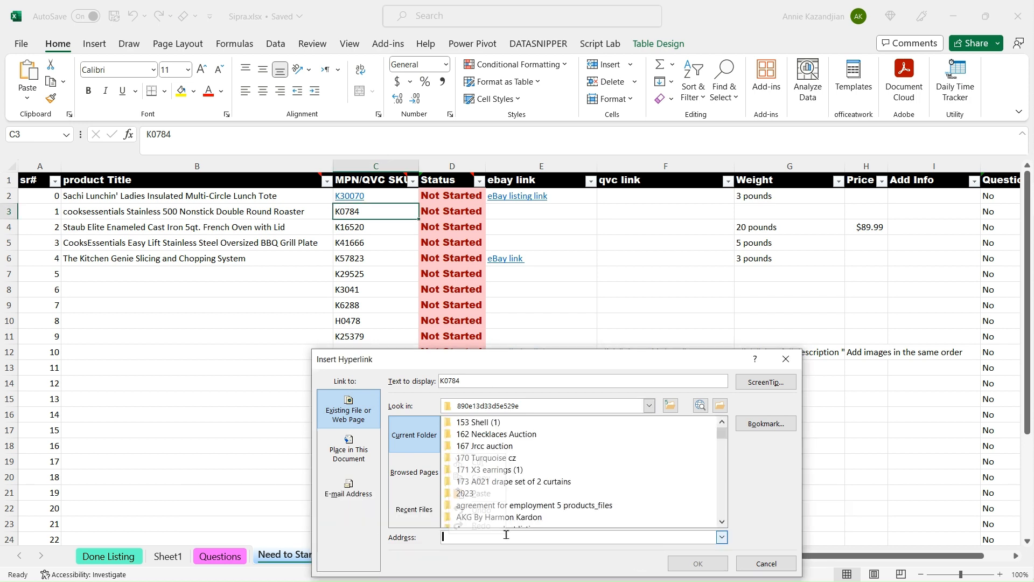
{"action": "left_click", "coordinate": [478, 493]}
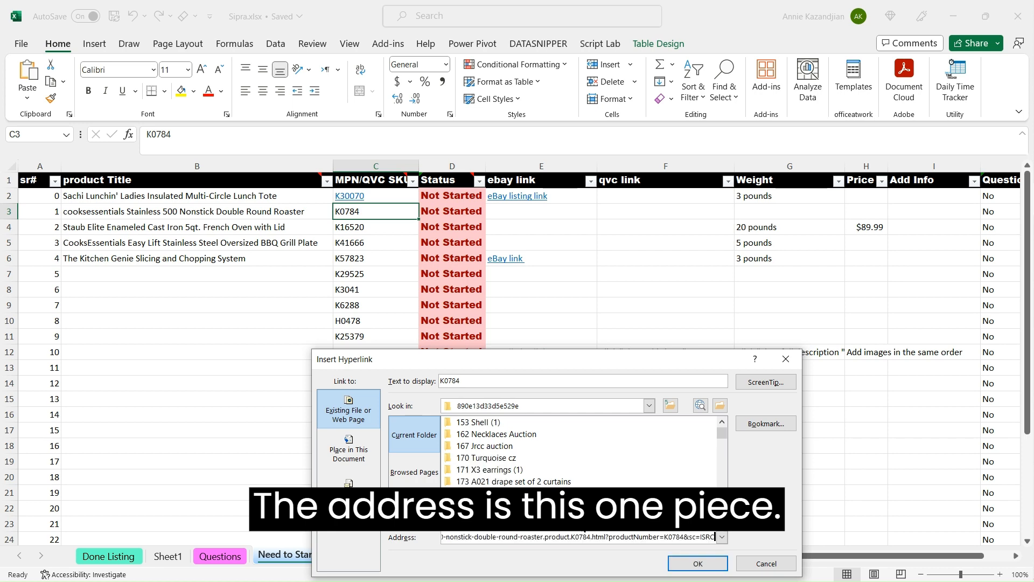
{"action": "left_click", "coordinate": [697, 564]}
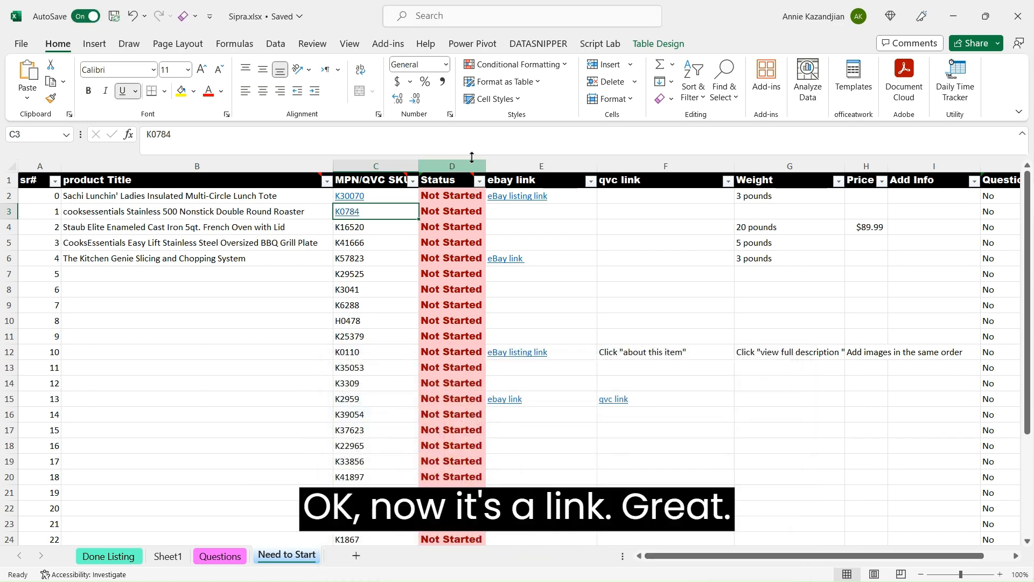
Step: Take the web address out of the existing qvc link in cell F15 onto the clipboard and discard the link edit
{"action": "left_click", "coordinate": [689, 399]}
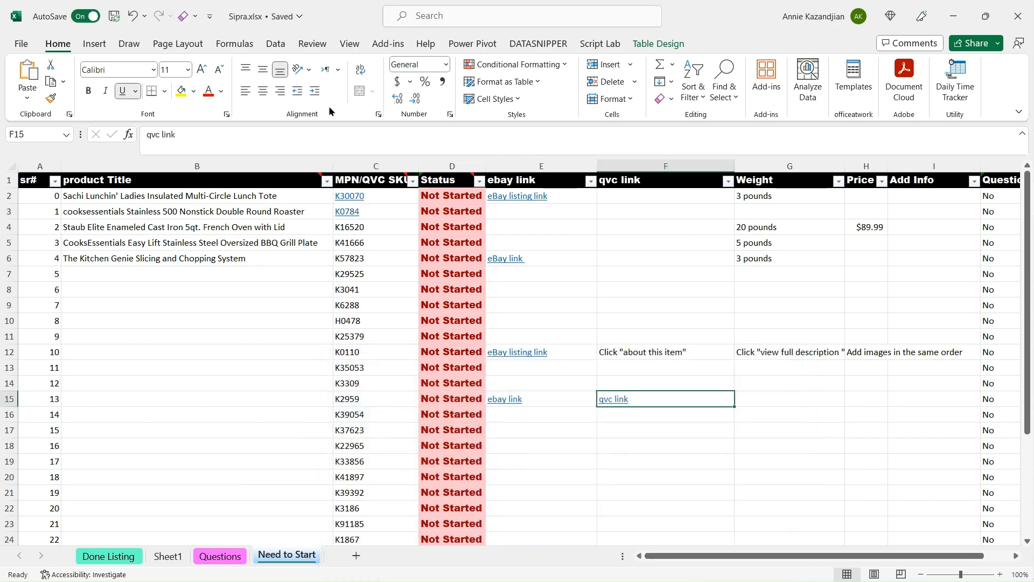
{"action": "left_click", "coordinate": [94, 43]}
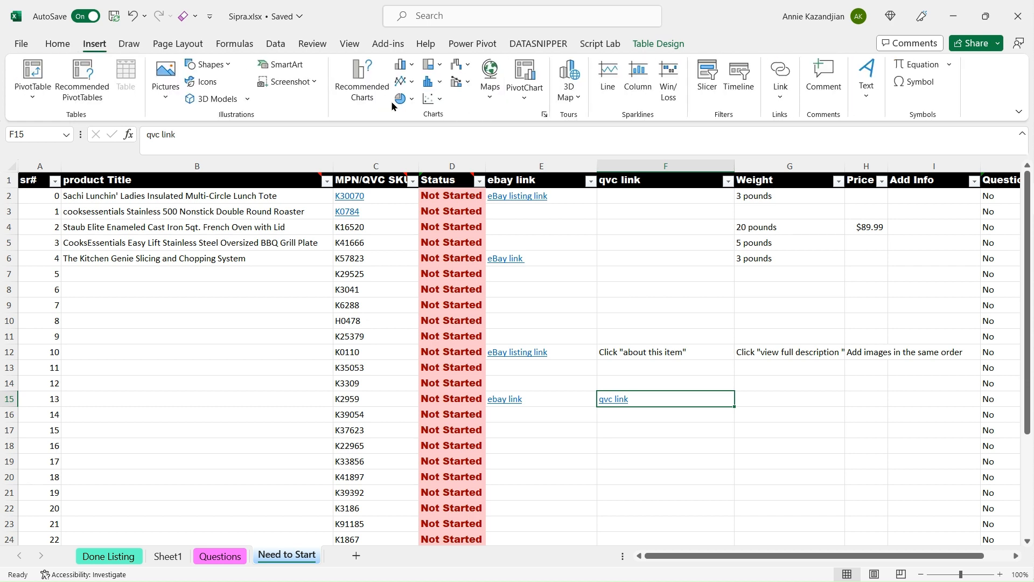
{"action": "left_click", "coordinate": [781, 89]}
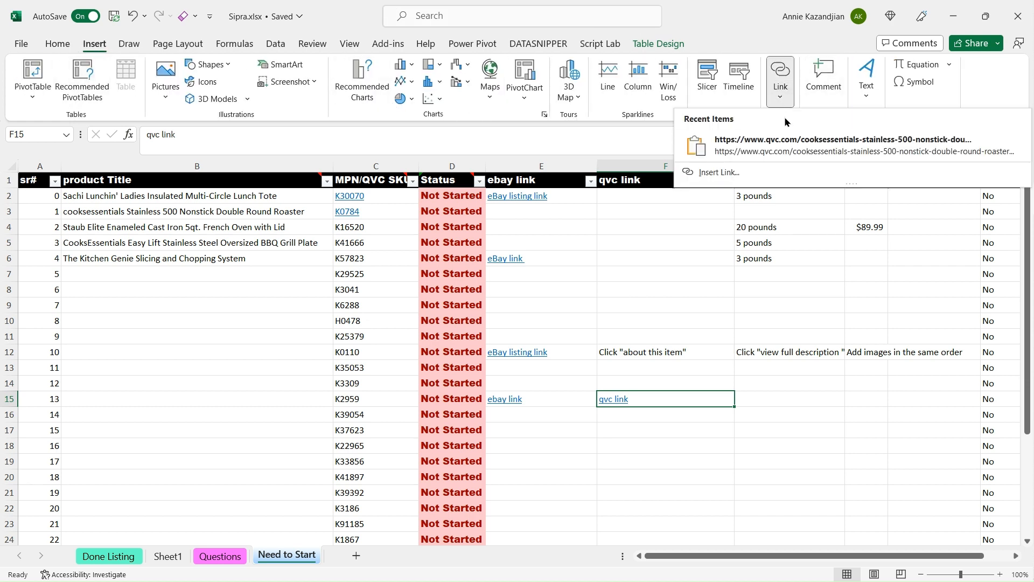
{"action": "left_click", "coordinate": [781, 173]}
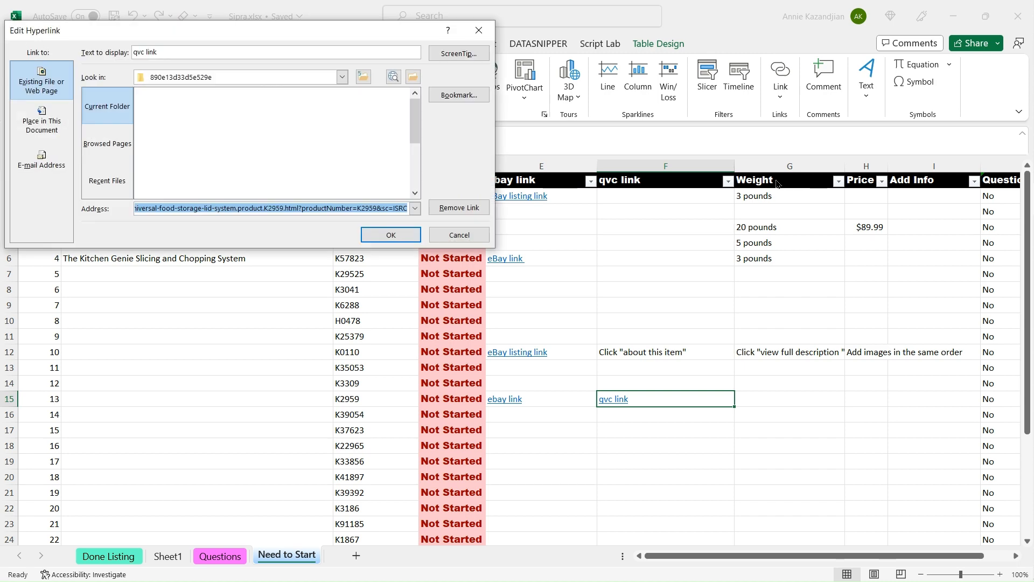
{"action": "right_click", "coordinate": [263, 210]}
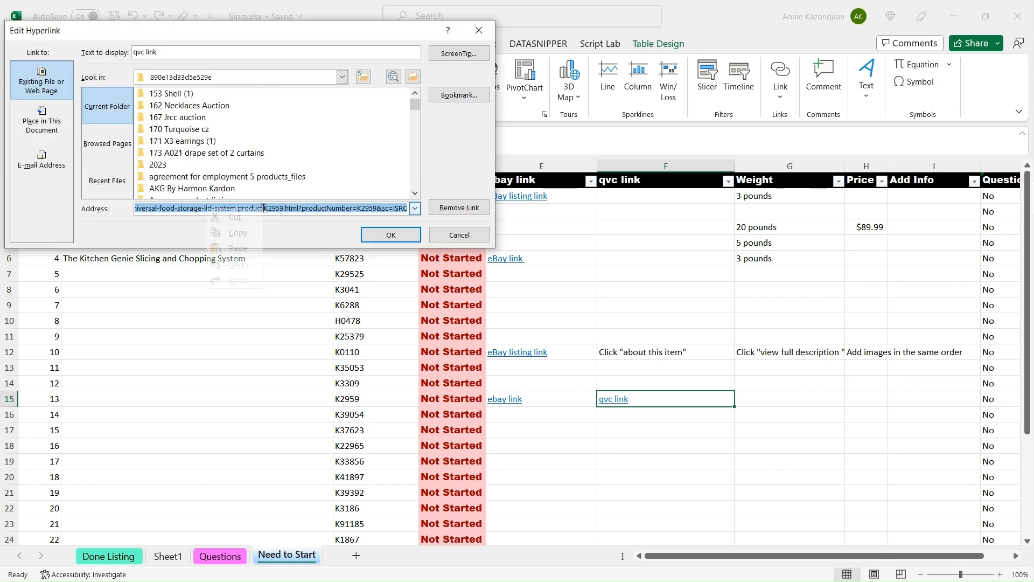
{"action": "left_click", "coordinate": [232, 217]}
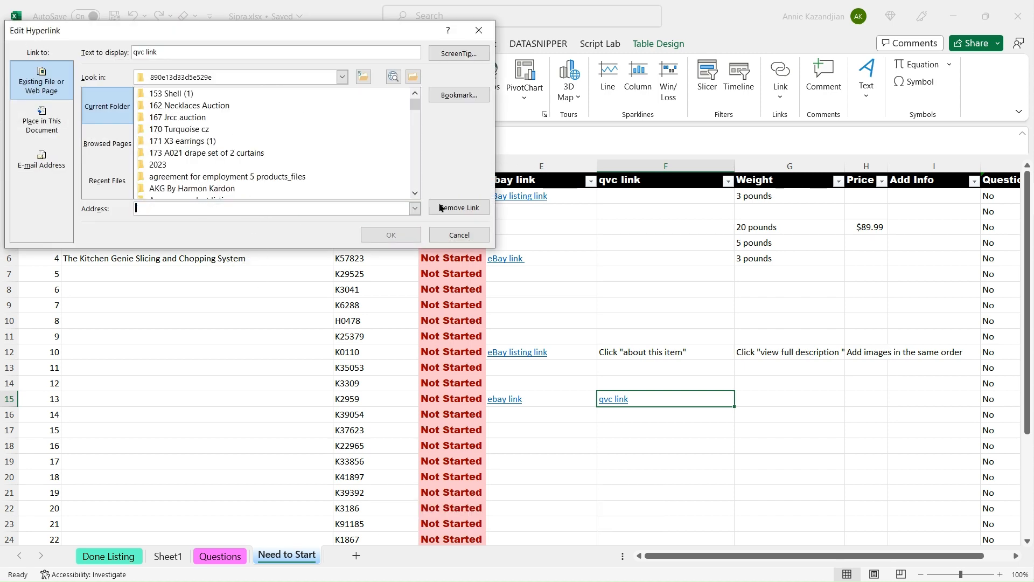
{"action": "left_click", "coordinate": [459, 235]}
Step: Insert a hyperlink on SKU K2959 in cell C15 using the copied QVC product page address
{"action": "left_click", "coordinate": [408, 401]}
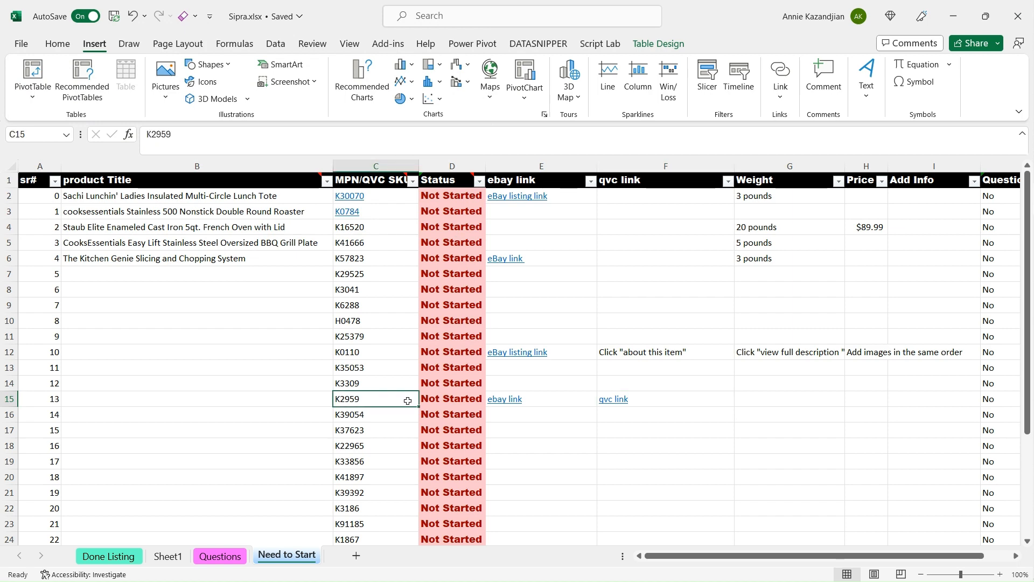
{"action": "right_click", "coordinate": [408, 400]}
{"action": "left_click", "coordinate": [794, 103]}
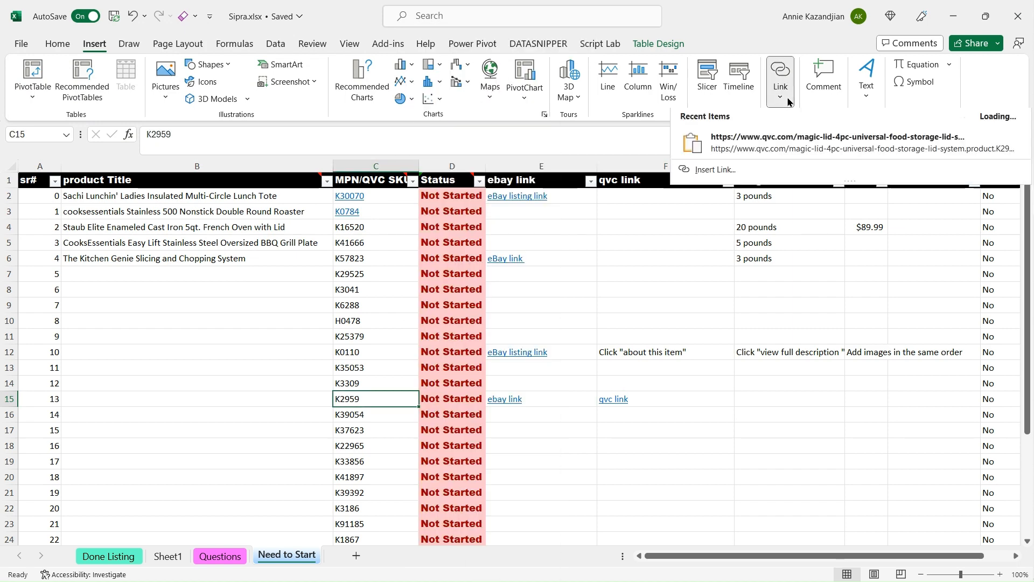
{"action": "left_click", "coordinate": [700, 169]}
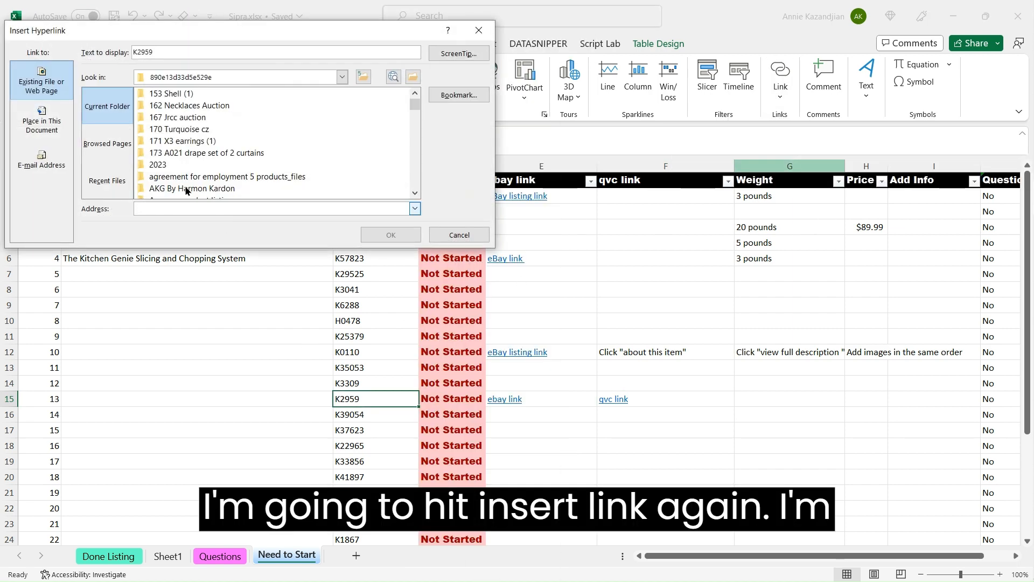
{"action": "key", "text": "ctrl+v"}
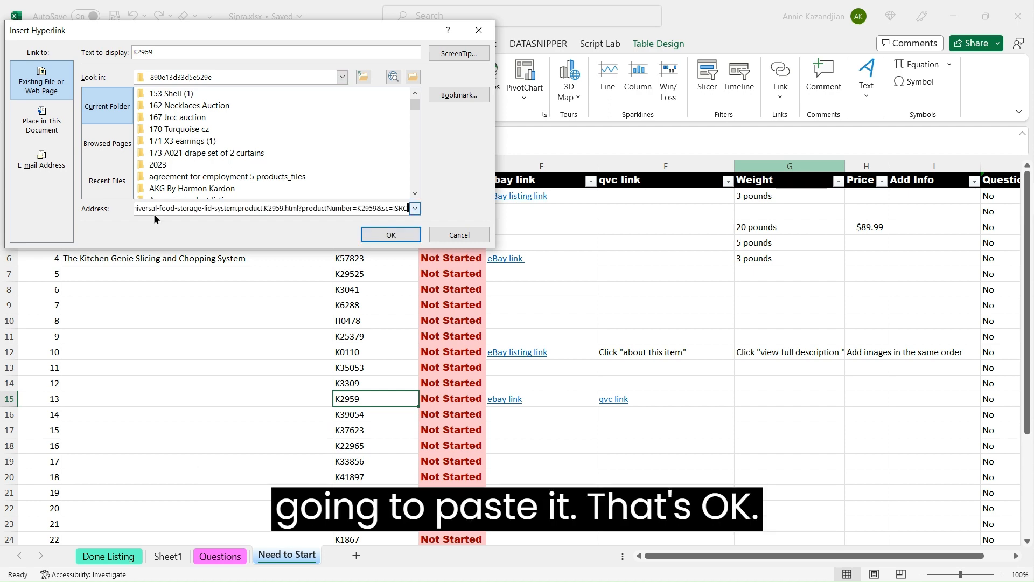
{"action": "left_click", "coordinate": [391, 235]}
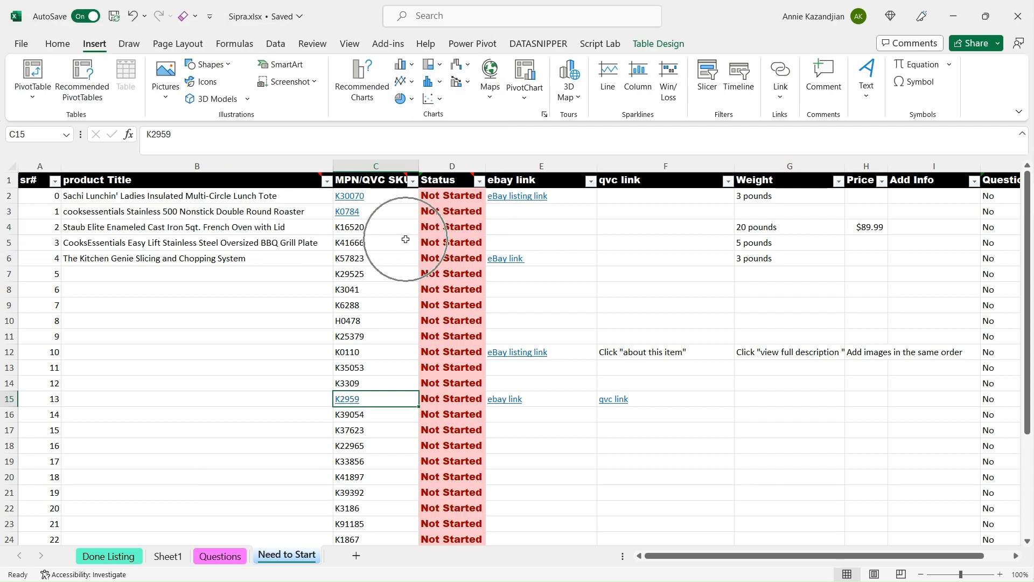
Step: Clear the redundant qvc link from cell F15 in the K2959 row
{"action": "key", "text": "Right"}
{"action": "key", "text": "Right"}
{"action": "key", "text": "Right"}
{"action": "key", "text": "BackSpace"}
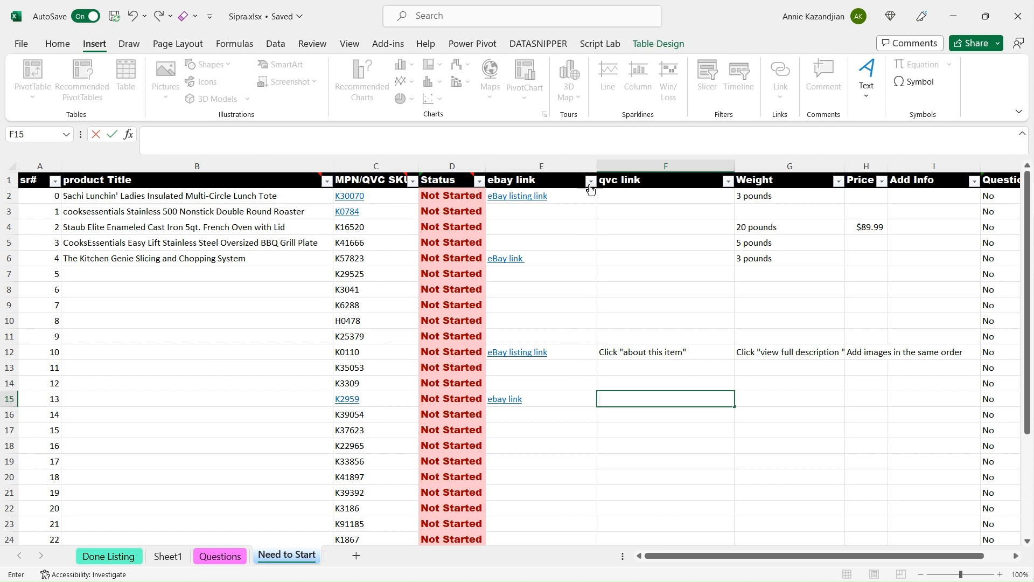
Step: Open the eBay listing link for K30070 in row 2 and copy the Sachi lunch bag's full listing title
{"action": "left_click", "coordinate": [543, 198]}
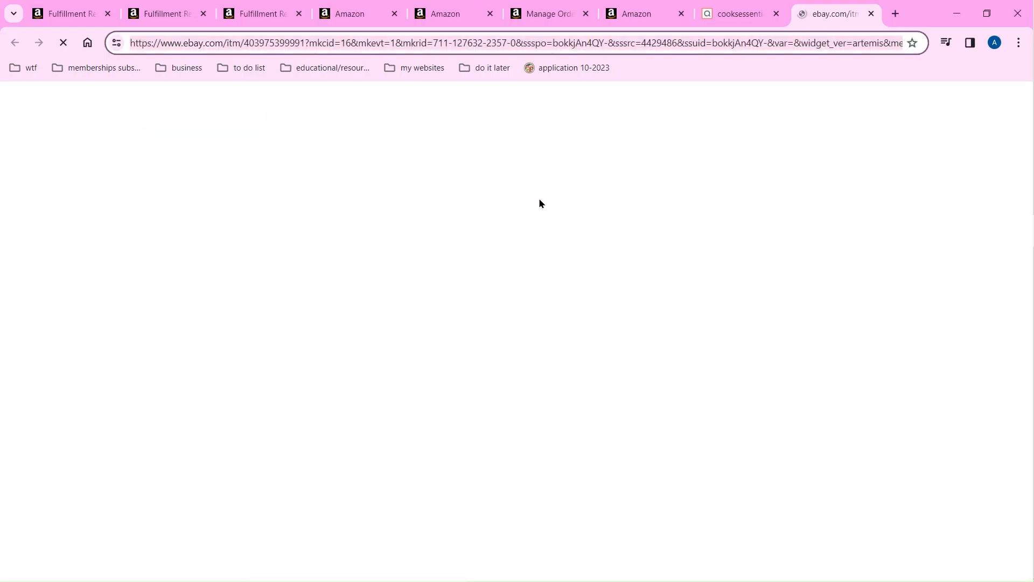
{"action": "scroll", "coordinate": [540, 203], "scroll_direction": "down", "scroll_amount": 5}
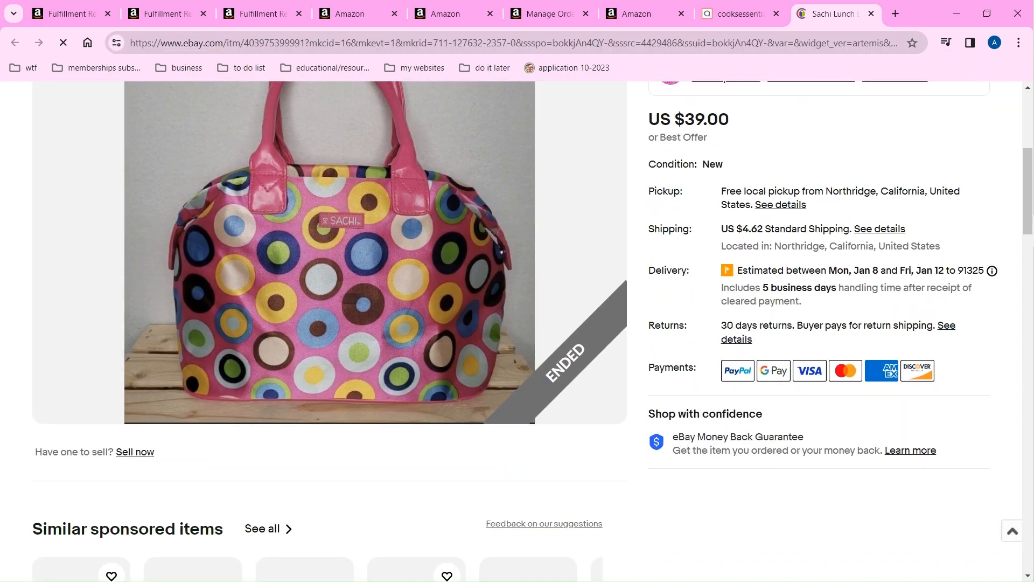
{"action": "scroll", "coordinate": [133, 386], "scroll_direction": "up", "scroll_amount": 2}
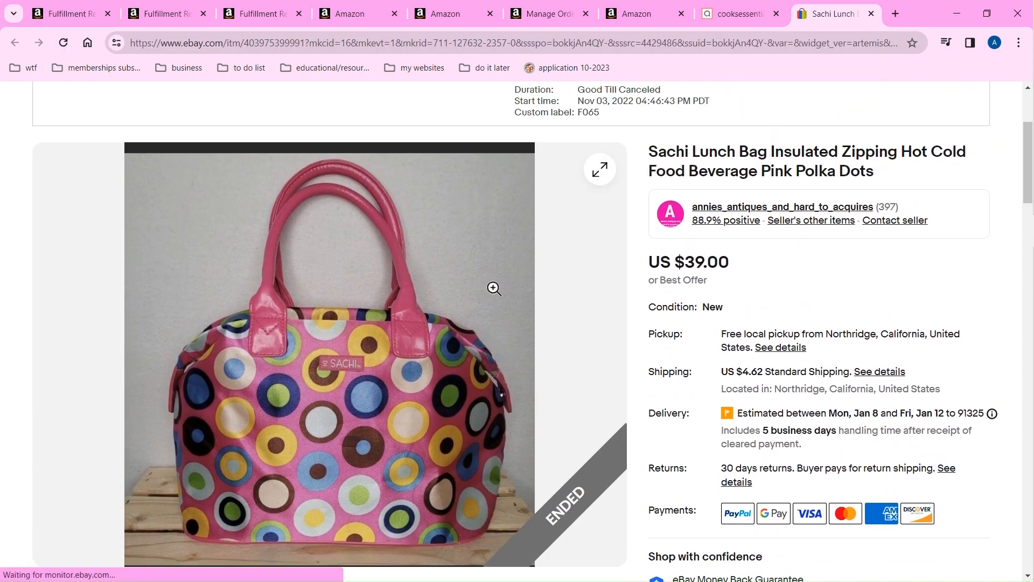
{"action": "right_click", "coordinate": [328, 313]}
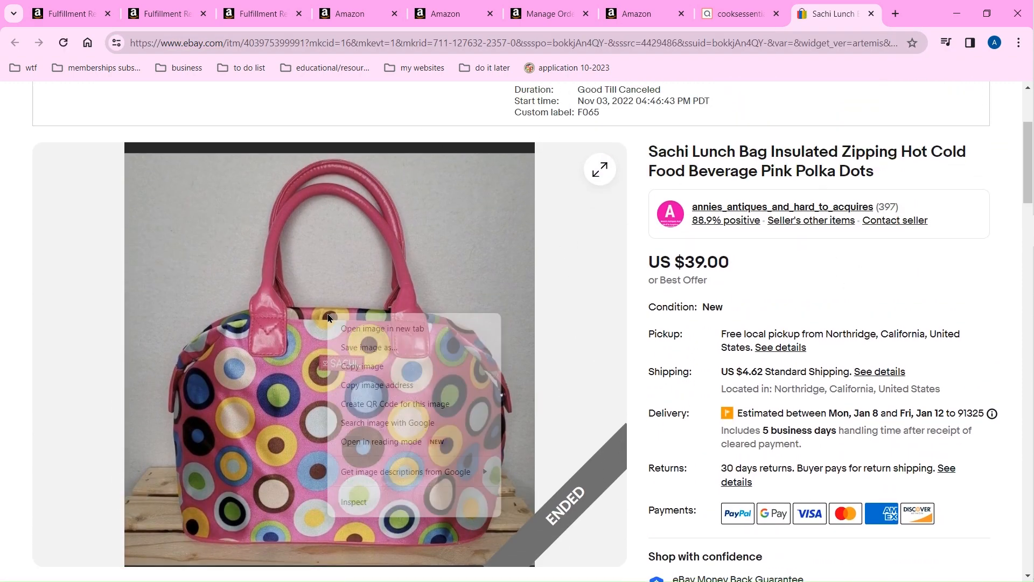
{"action": "left_click_drag", "start_coordinate": [883, 174], "coordinate": [616, 141]}
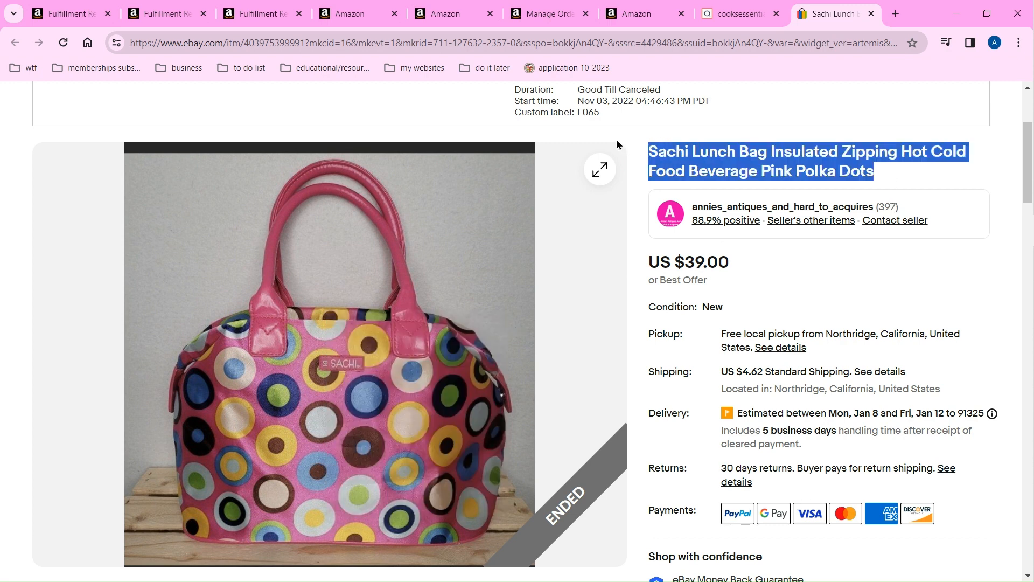
{"action": "left_click", "coordinate": [714, 159]}
{"action": "left_click_drag", "start_coordinate": [714, 159], "coordinate": [881, 174]}
{"action": "left_click", "coordinate": [654, 156]}
{"action": "right_click", "coordinate": [798, 157]}
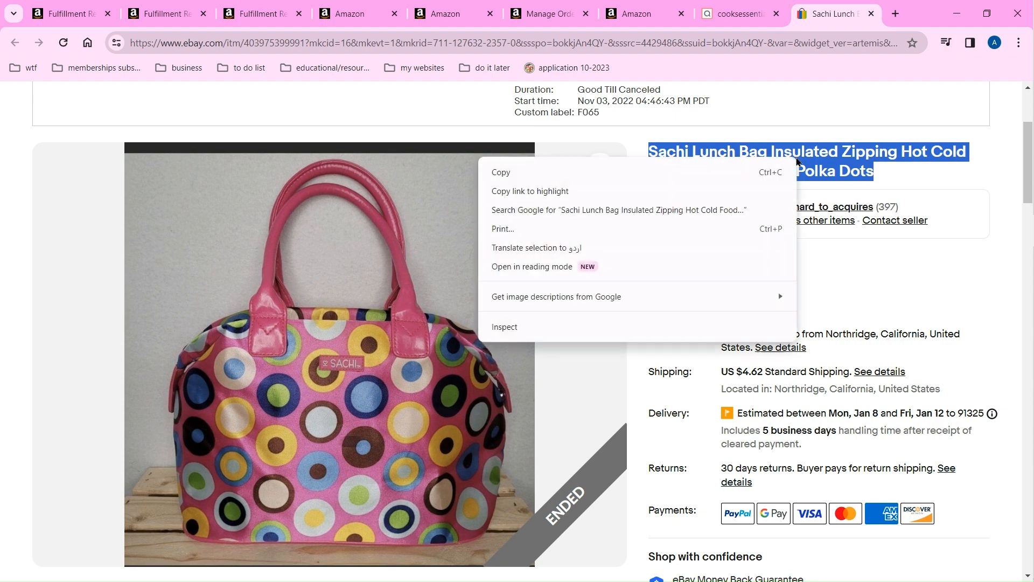
{"action": "left_click", "coordinate": [681, 171]}
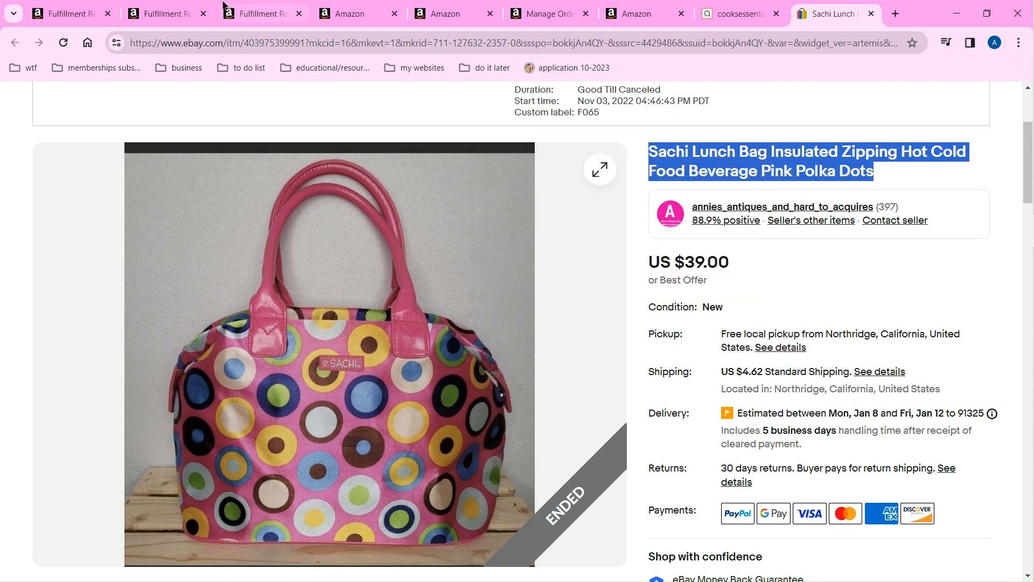
Step: Search the Amazon Seller Central catalog for the copied Sachi lunch bag title and look through the results
{"action": "left_click", "coordinate": [247, 8]}
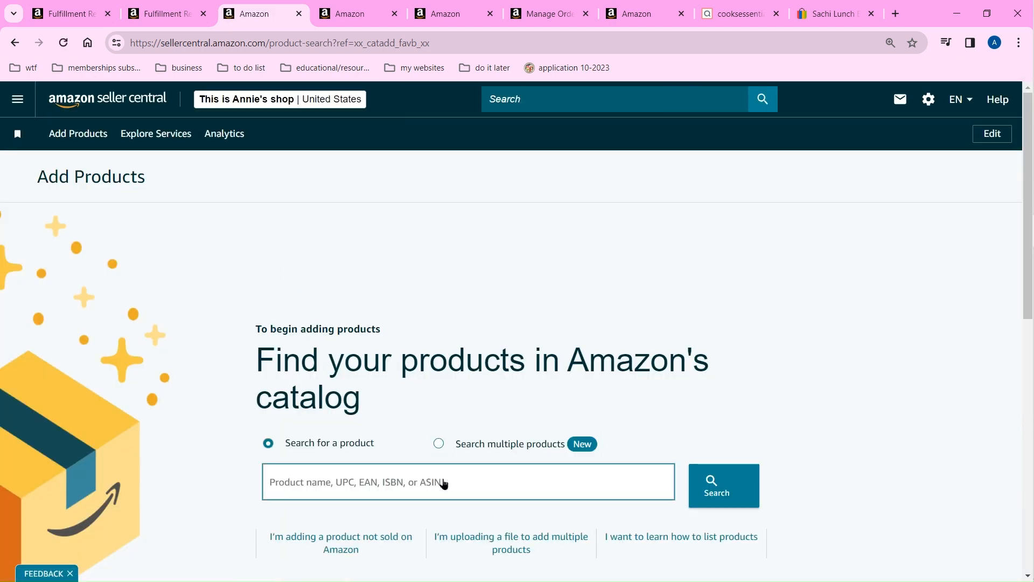
{"action": "left_click", "coordinate": [436, 483]}
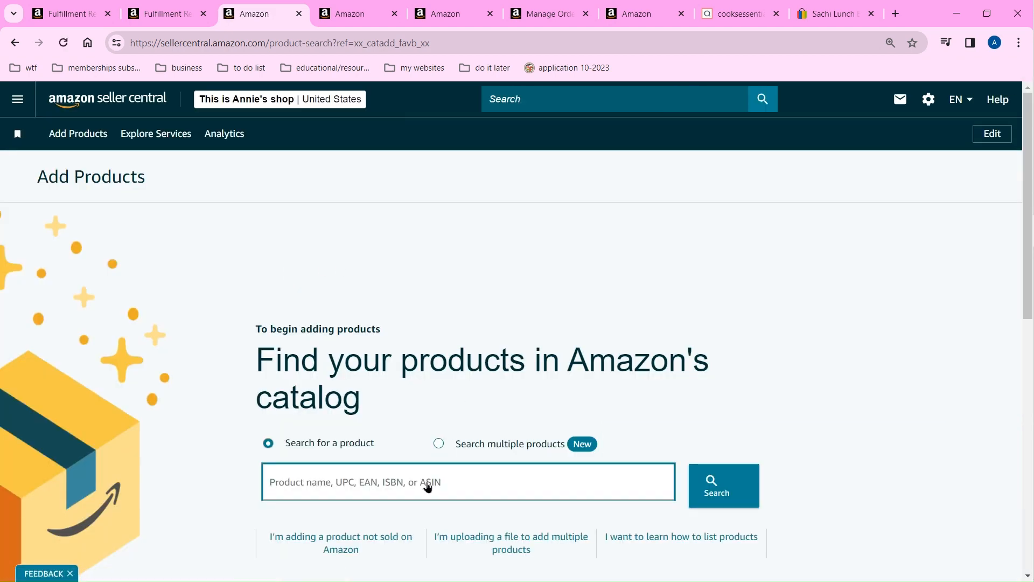
{"action": "key", "text": "ctrl+v"}
{"action": "type", "text": "\\"}
{"action": "key", "text": "BackSpace"}
{"action": "key", "text": "Return"}
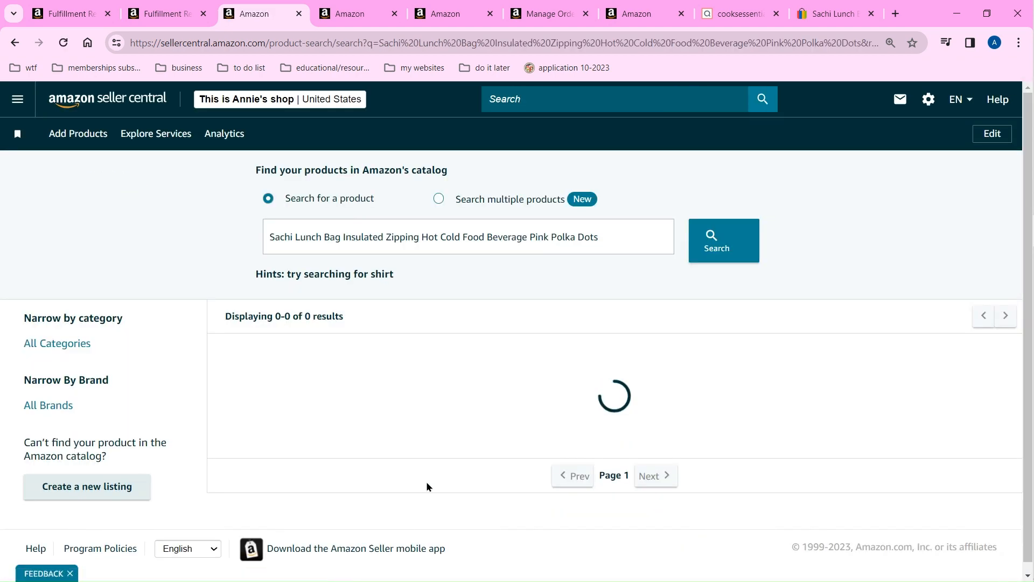
{"action": "scroll", "coordinate": [427, 487], "scroll_direction": "down", "scroll_amount": 7}
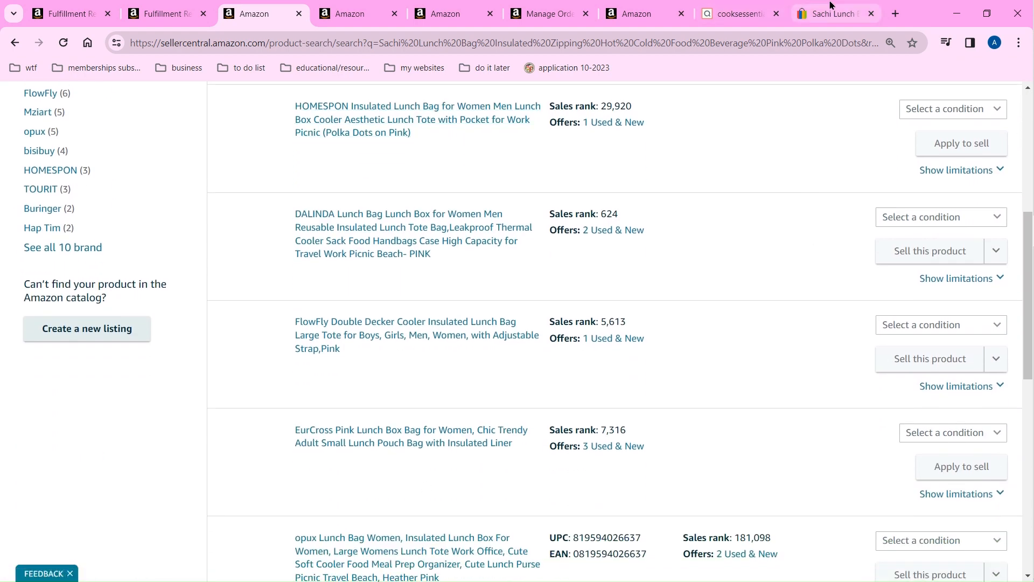
Step: Return to the eBay listing, search the lunch bag photo with Google and look through the visual matches
{"action": "key", "text": "ctrl+9"}
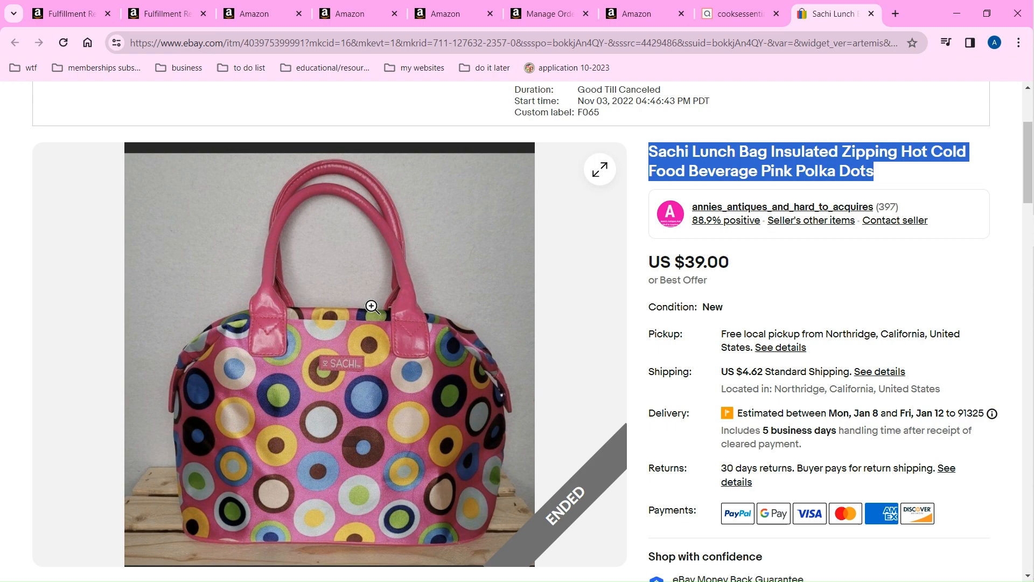
{"action": "right_click", "coordinate": [372, 306]}
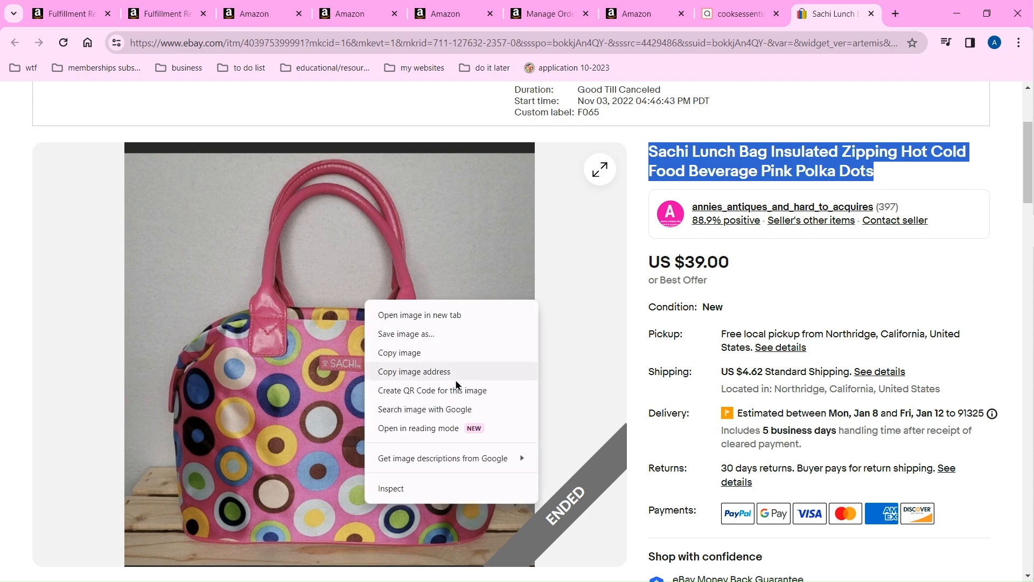
{"action": "left_click", "coordinate": [452, 409]}
{"action": "scroll", "coordinate": [964, 448], "scroll_direction": "down", "scroll_amount": 6}
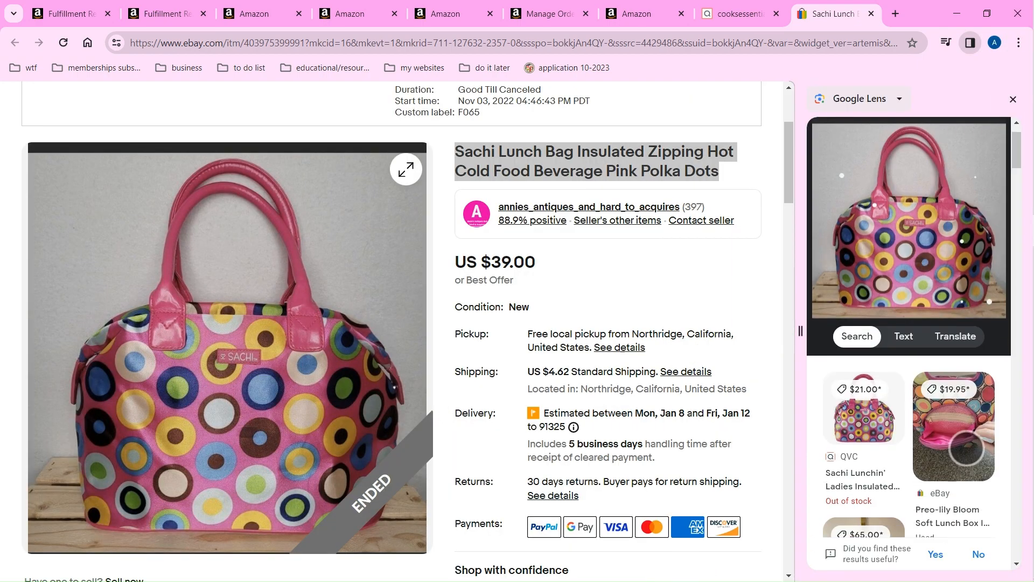
{"action": "scroll", "coordinate": [1012, 280], "scroll_direction": "down", "scroll_amount": 6}
{"action": "scroll", "coordinate": [1024, 263], "scroll_direction": "down", "scroll_amount": 10}
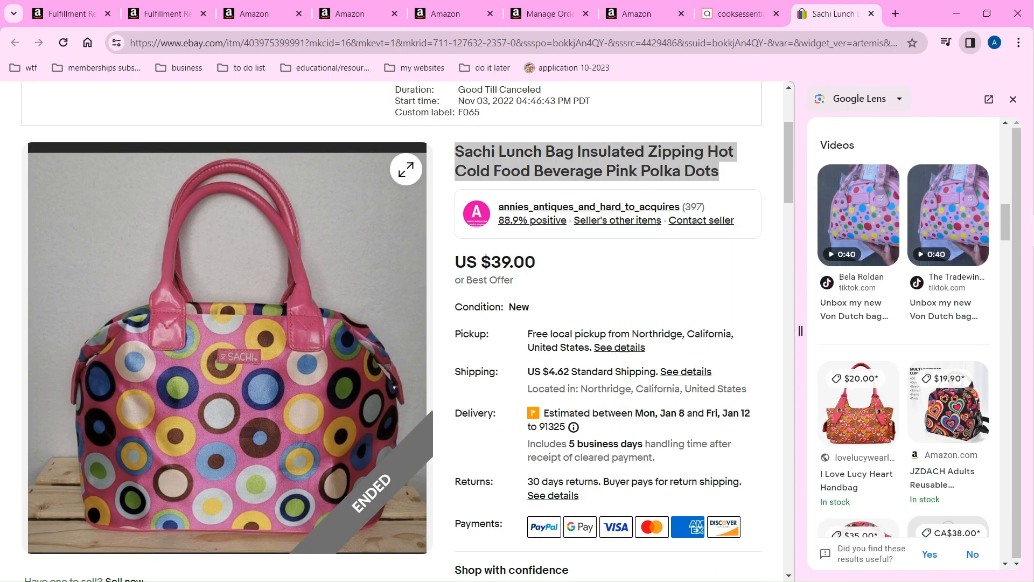
Step: Open the QVC match for the Sachi Lunchin' Multi-Circle Lunch Tote and view its second product photo
{"action": "scroll", "coordinate": [1013, 269], "scroll_direction": "up", "scroll_amount": 10}
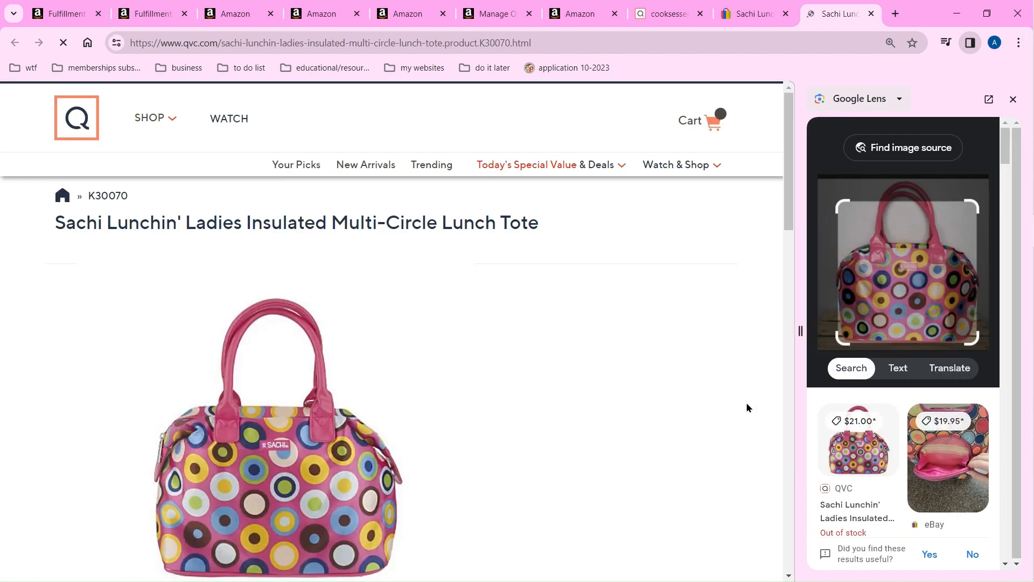
{"action": "scroll", "coordinate": [680, 272], "scroll_direction": "down", "scroll_amount": 3}
{"action": "left_click", "coordinate": [154, 470]}
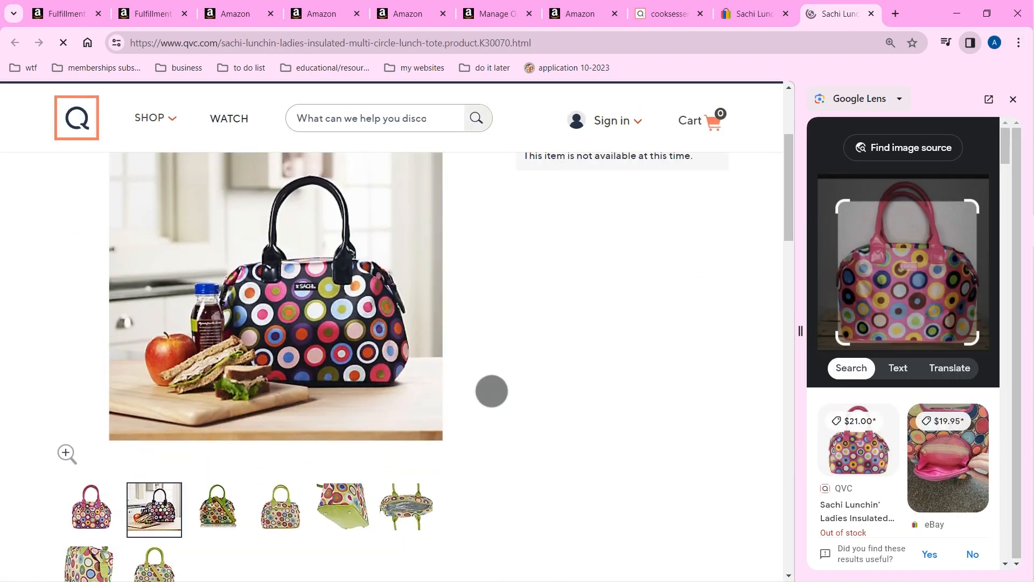
Step: Look over the lunch tote's QVC page and copy its full product title, "Sachi Lunchin' Ladies Insulated Multi-Circle Lunch Tote"
{"action": "scroll", "coordinate": [492, 390], "scroll_direction": "down", "scroll_amount": 7}
{"action": "scroll", "coordinate": [492, 390], "scroll_direction": "up", "scroll_amount": 7}
{"action": "scroll", "coordinate": [349, 459], "scroll_direction": "down", "scroll_amount": 20}
{"action": "scroll", "coordinate": [702, 309], "scroll_direction": "up", "scroll_amount": 20}
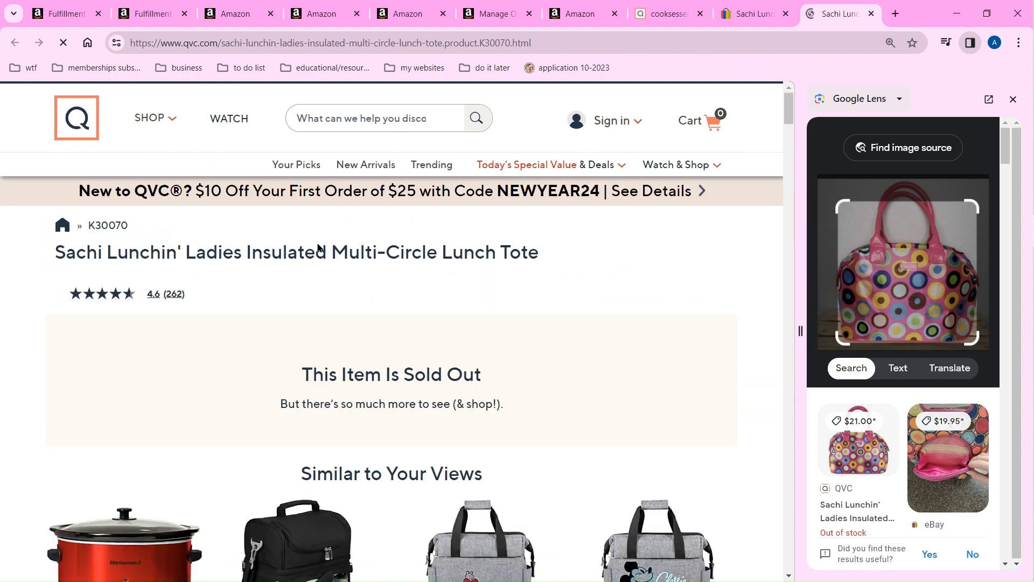
{"action": "left_click_drag", "start_coordinate": [539, 252], "coordinate": [293, 261]}
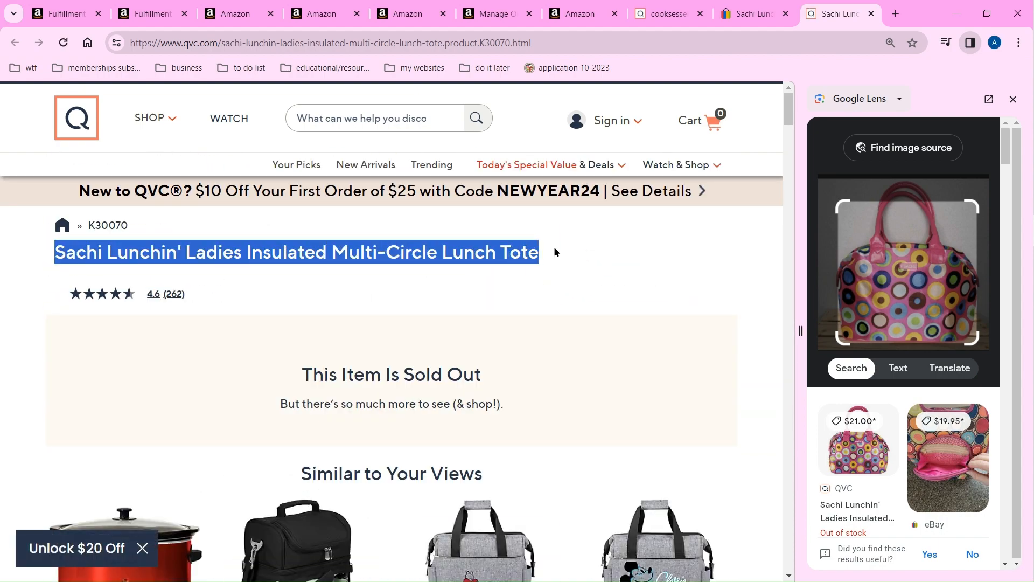
Step: Search the Amazon Seller Central catalog for the copied QVC title and look through the results for a matching tote
{"action": "left_click", "coordinate": [153, 14]}
{"action": "left_click", "coordinate": [235, 13]}
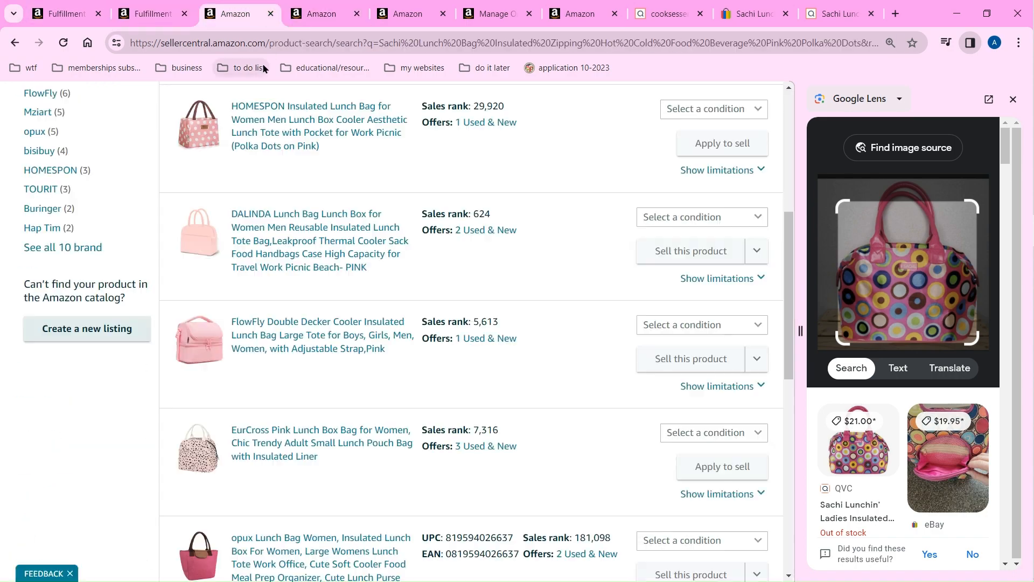
{"action": "scroll", "coordinate": [623, 346], "scroll_direction": "up", "scroll_amount": 15}
{"action": "left_click", "coordinate": [516, 237]}
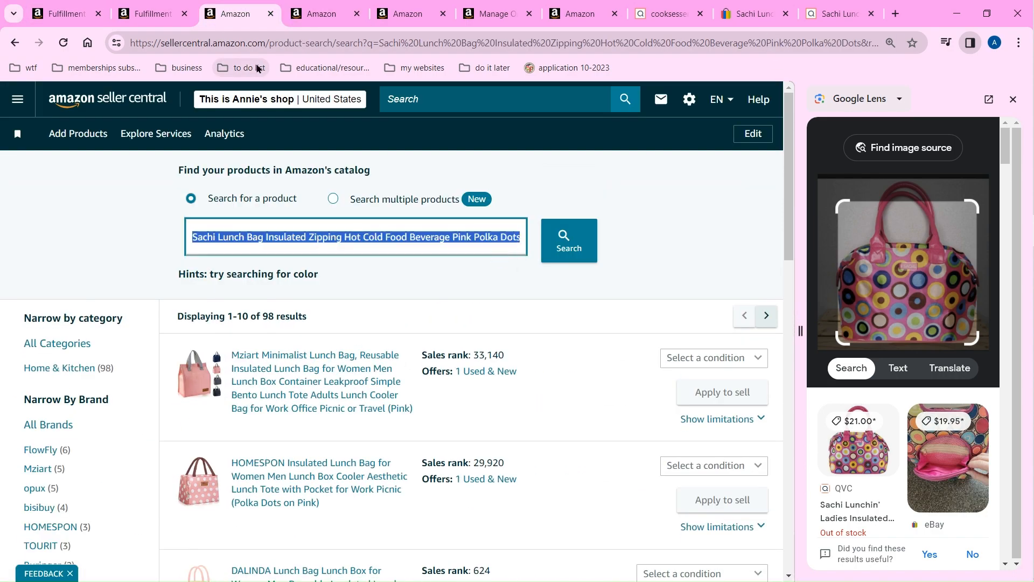
{"action": "key", "text": "ctrl+v"}
{"action": "key", "text": "Return"}
{"action": "scroll", "coordinate": [472, 323], "scroll_direction": "down", "scroll_amount": 10}
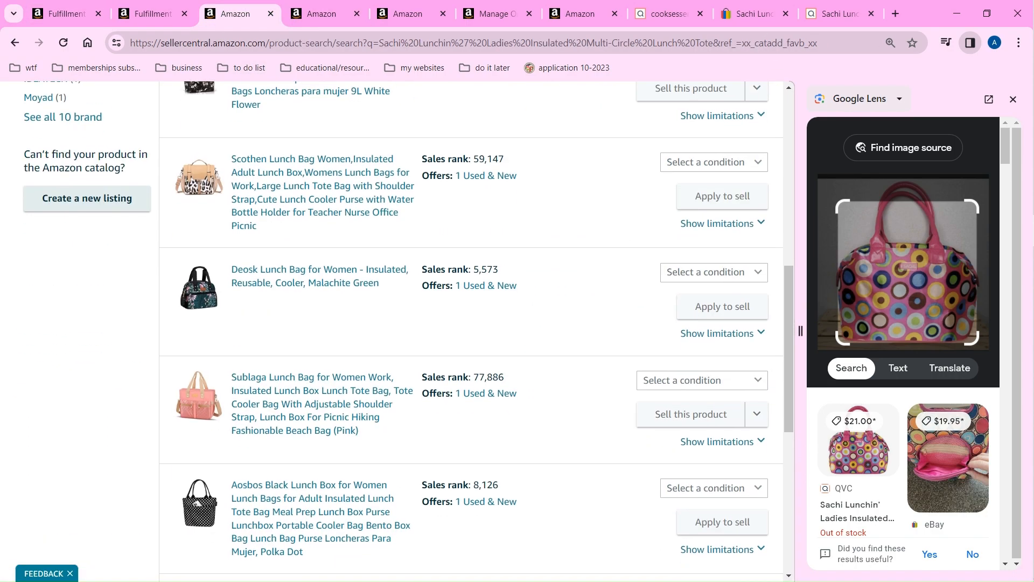
{"action": "scroll", "coordinate": [462, 302], "scroll_direction": "up", "scroll_amount": 7}
{"action": "scroll", "coordinate": [462, 302], "scroll_direction": "down", "scroll_amount": 2}
{"action": "scroll", "coordinate": [462, 302], "scroll_direction": "down", "scroll_amount": 1}
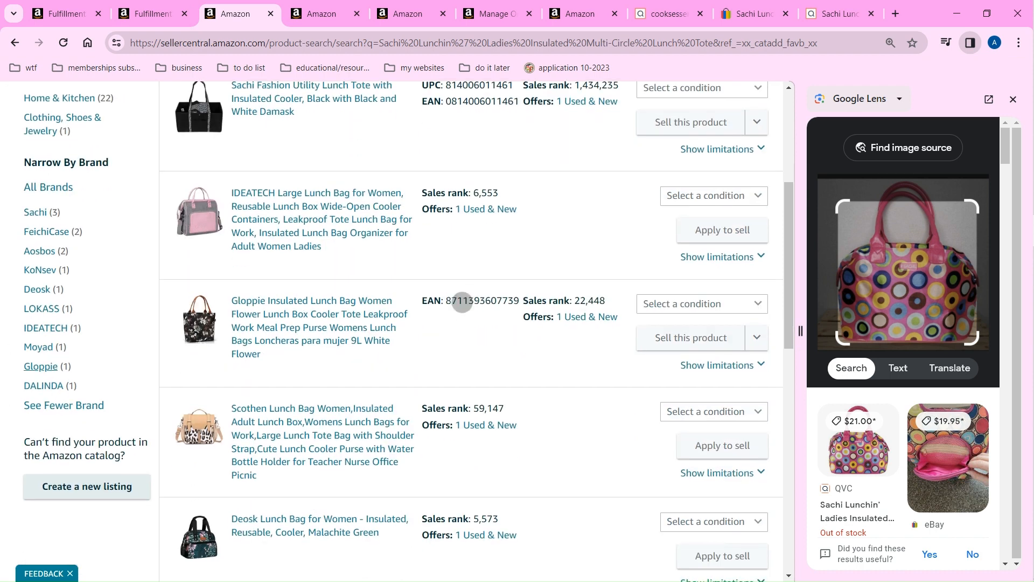
{"action": "scroll", "coordinate": [365, 235], "scroll_direction": "up", "scroll_amount": 5}
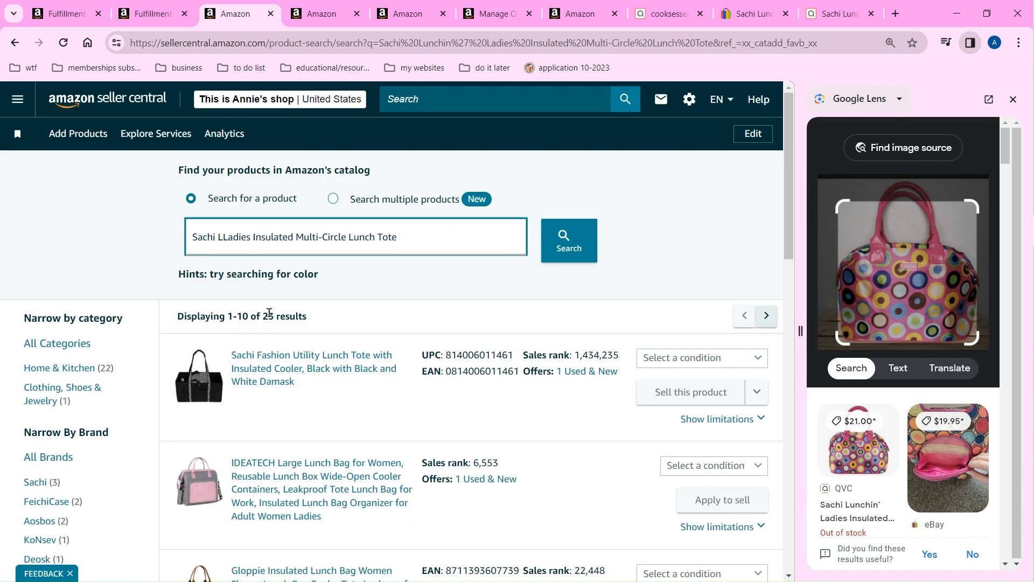
Step: Search the catalog for the title without "Lunchin'", add "Pink" before "Multi-Circle", search again and look through the results
{"action": "key", "text": "BackSpace"}
{"action": "key", "text": "Return"}
{"action": "scroll", "coordinate": [293, 173], "scroll_direction": "down", "scroll_amount": 1}
{"action": "type", "text": "Pin"}
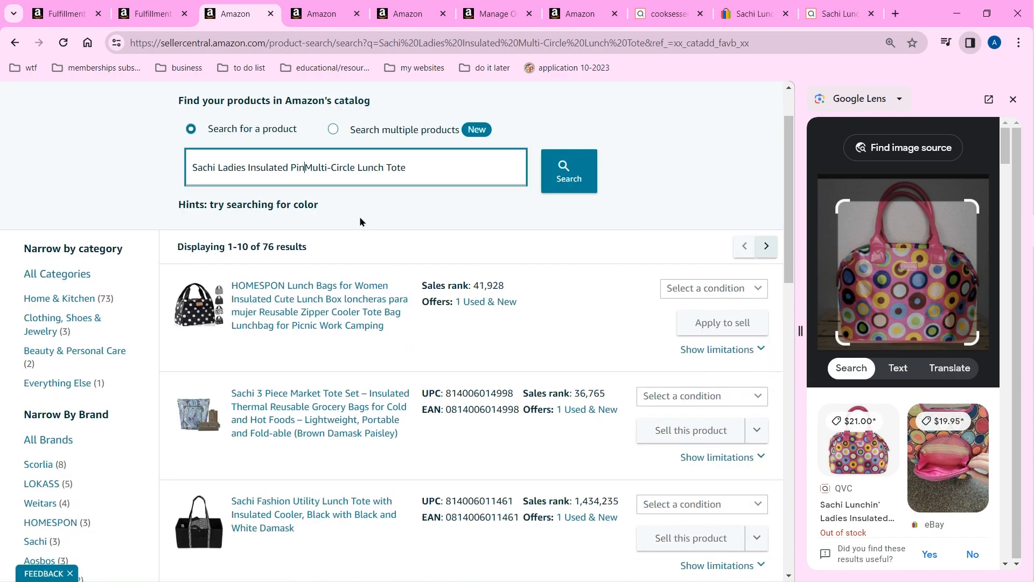
{"action": "type", "text": "k"}
{"action": "key", "text": "Return"}
{"action": "scroll", "coordinate": [679, 414], "scroll_direction": "down", "scroll_amount": 15}
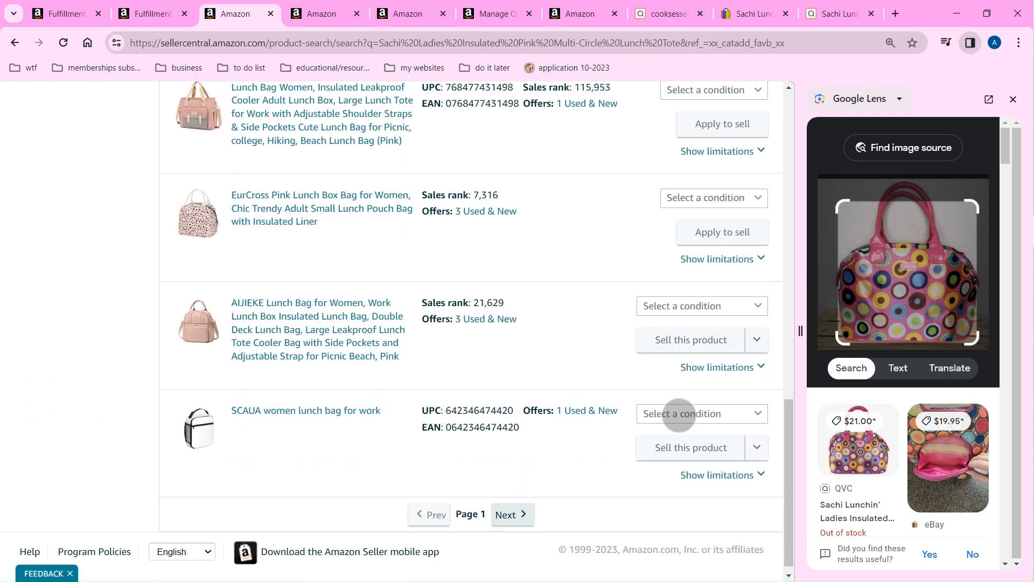
{"action": "scroll", "coordinate": [697, 369], "scroll_direction": "down", "scroll_amount": 3}
Step: Start a new Amazon listing and copy the QVC title "Sachi Lunchin' Ladies Insulated Multi-Circle Lunch Tote" into the item name
{"action": "left_click", "coordinate": [86, 552]}
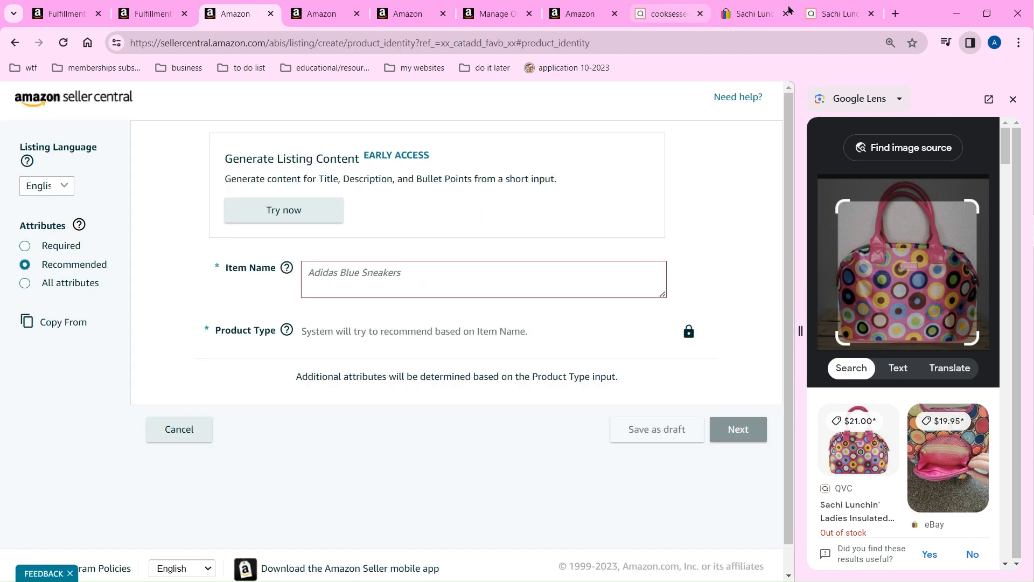
{"action": "left_click", "coordinate": [840, 14]}
{"action": "left_click", "coordinate": [771, 11]}
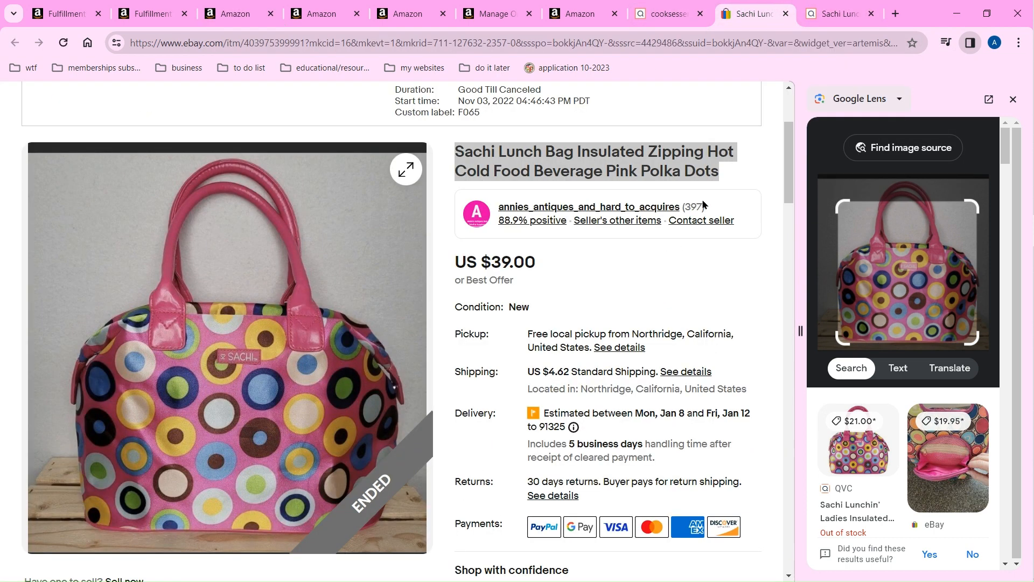
{"action": "left_click", "coordinate": [844, 9]}
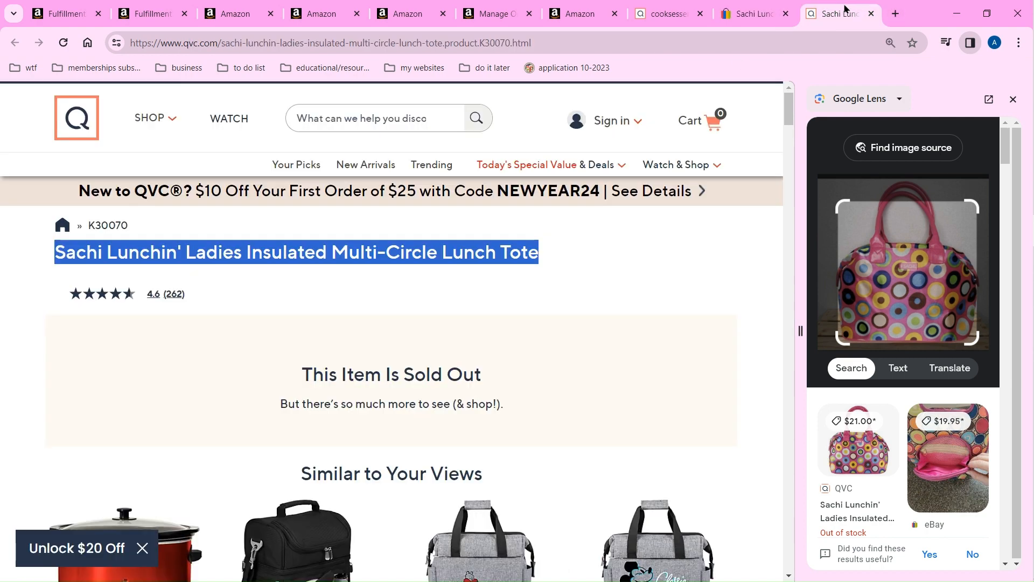
{"action": "left_click", "coordinate": [384, 254]}
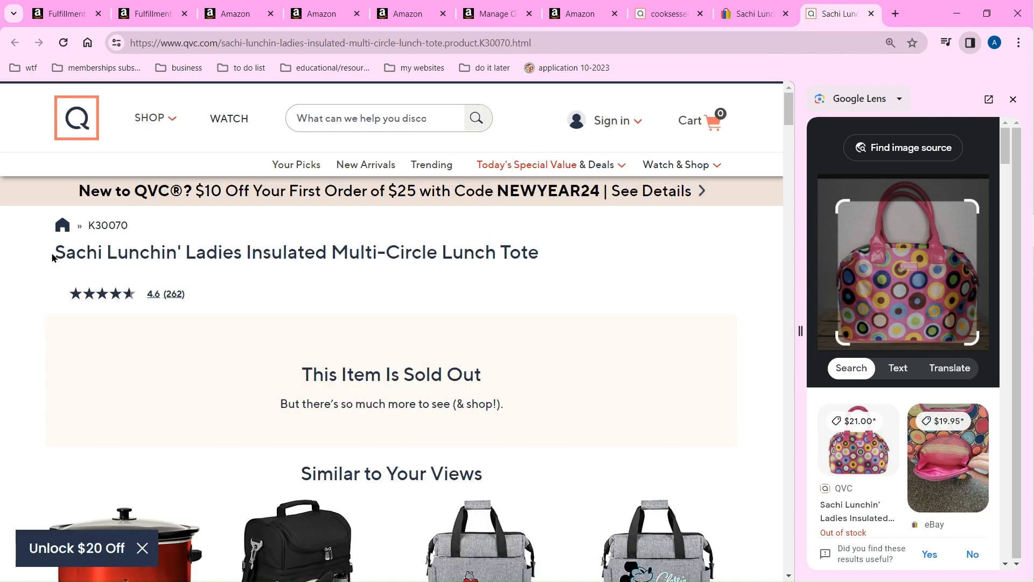
{"action": "left_click_drag", "start_coordinate": [52, 258], "coordinate": [601, 260]}
{"action": "right_click", "coordinate": [488, 248]}
{"action": "left_click", "coordinate": [512, 260]}
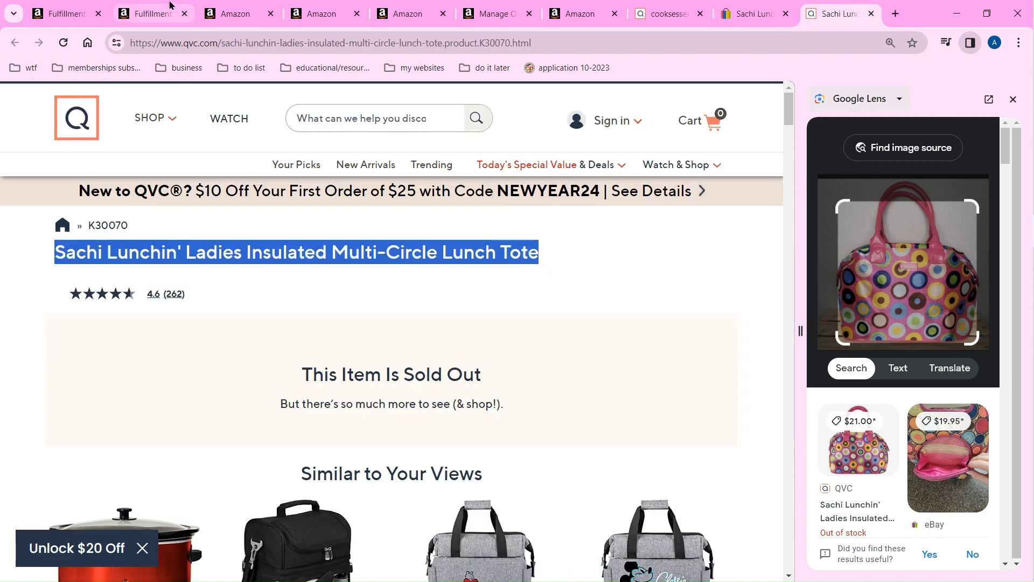
{"action": "left_click", "coordinate": [154, 14]}
{"action": "left_click", "coordinate": [235, 14]}
{"action": "right_click", "coordinate": [373, 283]}
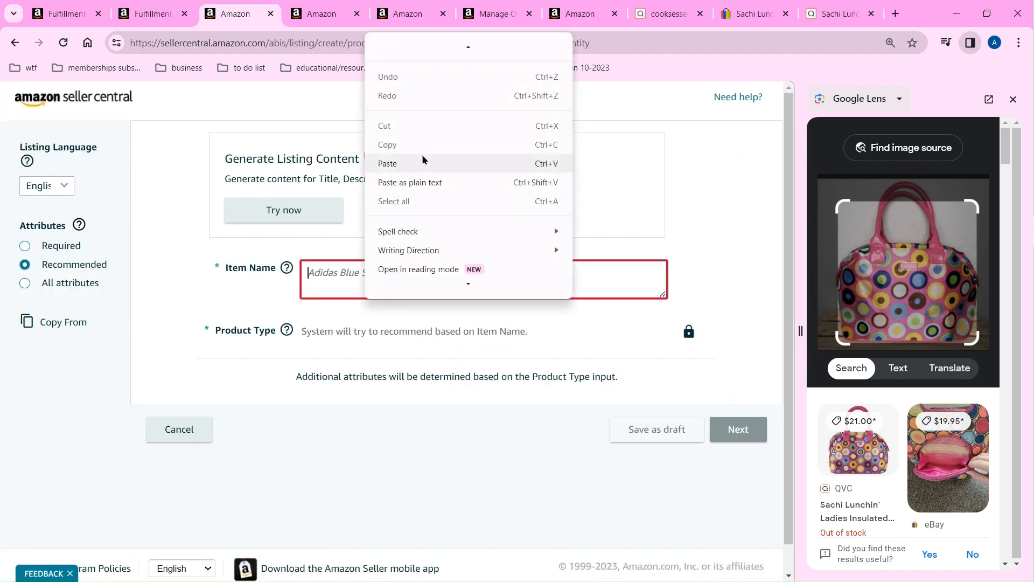
{"action": "left_click", "coordinate": [423, 160]}
Step: Append "Lunch Bag Insulated Zipping Hot Cold Food Beverage Pink Polka Dots" from the eBay title to the item name
{"action": "left_click", "coordinate": [753, 14]}
{"action": "left_click_drag", "start_coordinate": [739, 189], "coordinate": [414, 171]}
{"action": "left_click", "coordinate": [492, 153]}
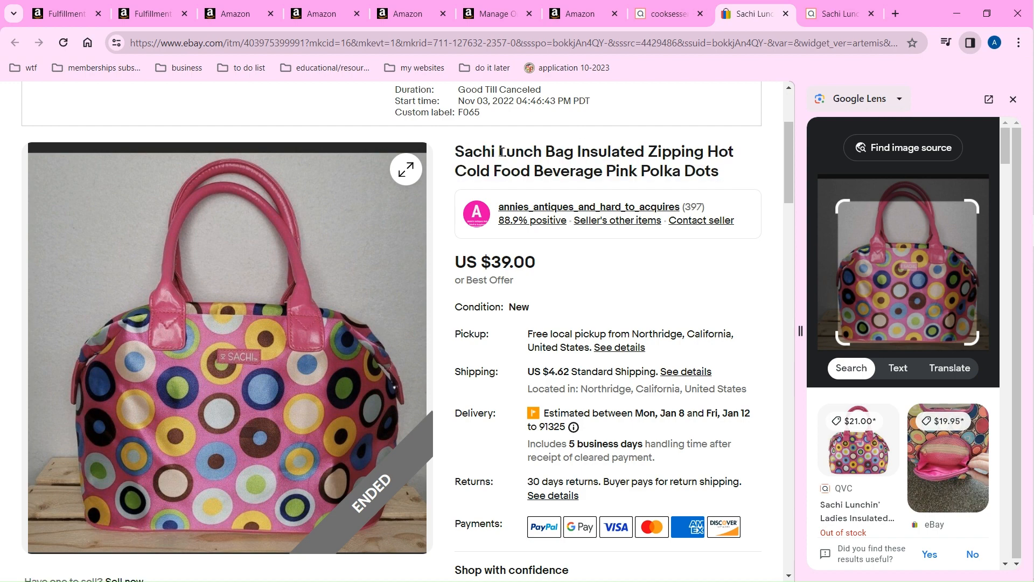
{"action": "left_click_drag", "start_coordinate": [497, 153], "coordinate": [738, 171]}
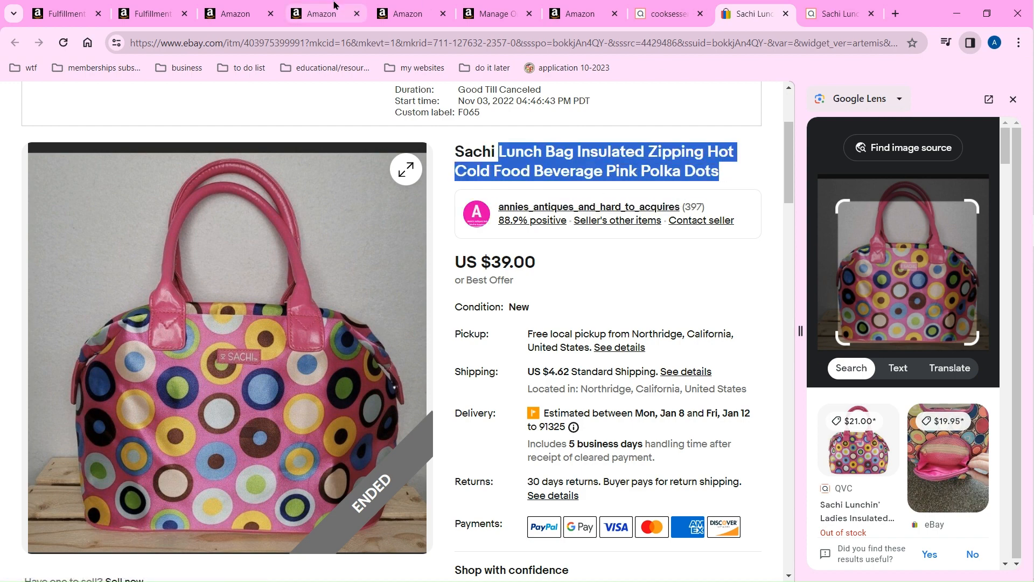
{"action": "left_click", "coordinate": [321, 14]}
{"action": "left_click", "coordinate": [235, 13]}
{"action": "left_click", "coordinate": [621, 291]}
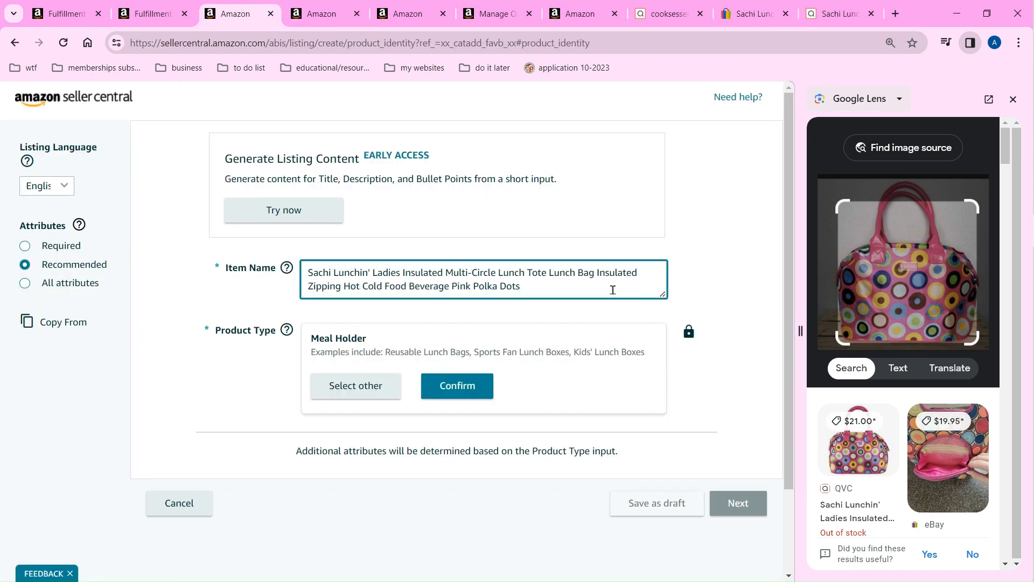
Step: Close the Google Lens results, confirm Meal Holder as the product type and open the listing content generator
{"action": "left_click", "coordinate": [464, 383]}
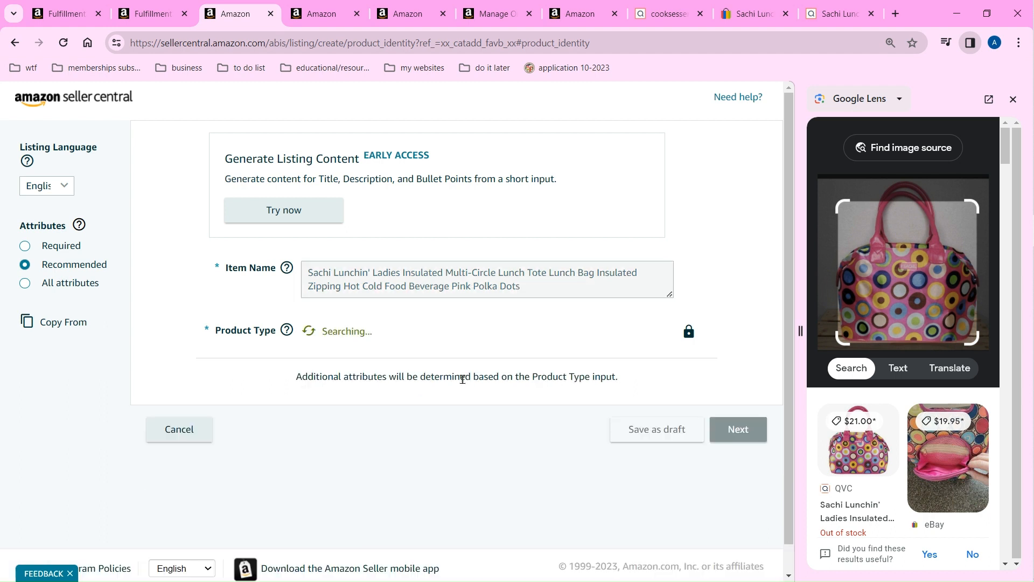
{"action": "left_click", "coordinate": [1013, 99]}
{"action": "mouse_move", "coordinate": [894, 293]}
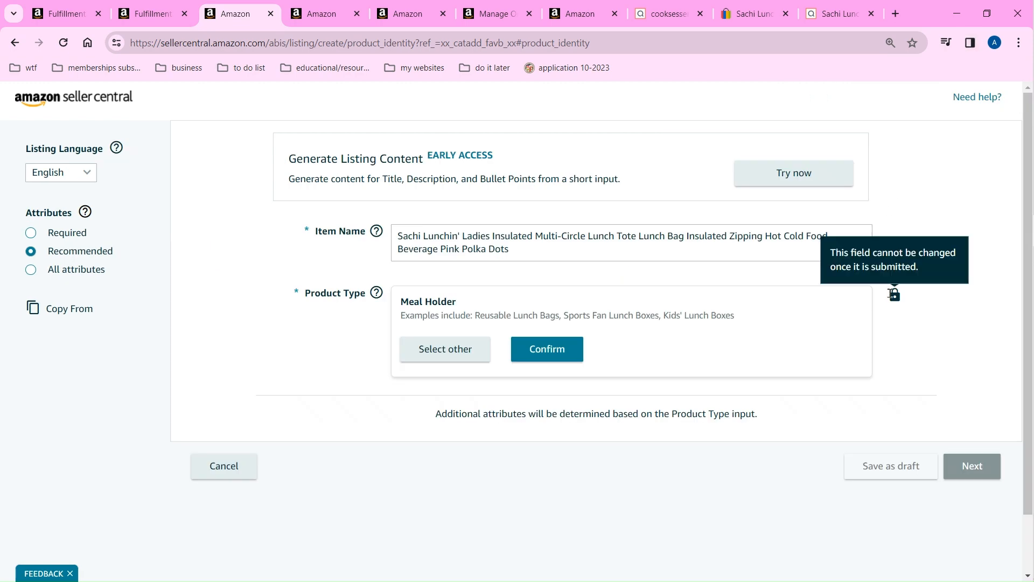
{"action": "left_click", "coordinate": [541, 356]}
{"action": "left_click", "coordinate": [787, 175]}
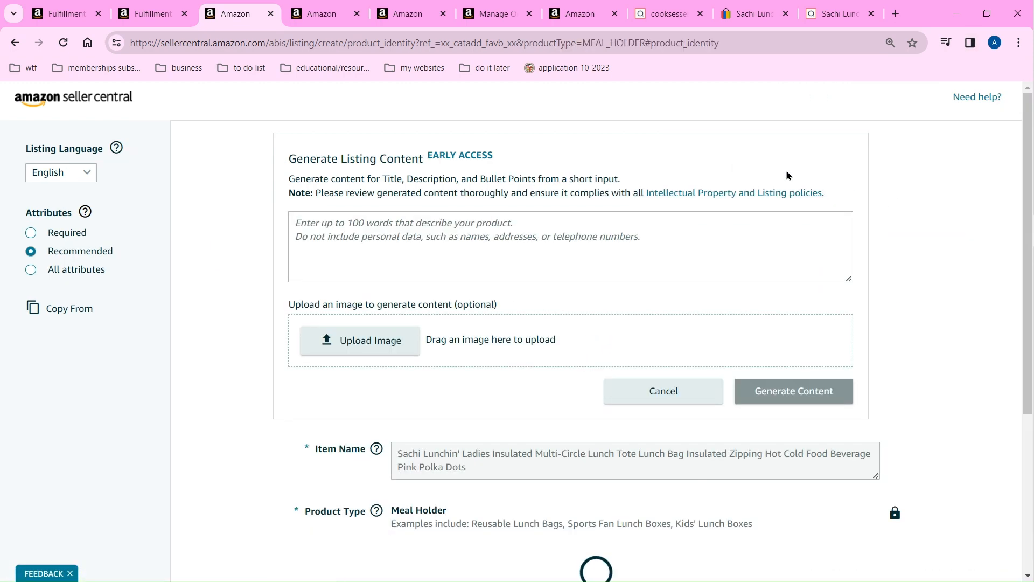
Step: Choose an item type keyword under Home & Kitchen > Kitchen & Dining > Storage & Organization > Travel & To-Go Food Containers
{"action": "scroll", "coordinate": [722, 286], "scroll_direction": "down", "scroll_amount": 4}
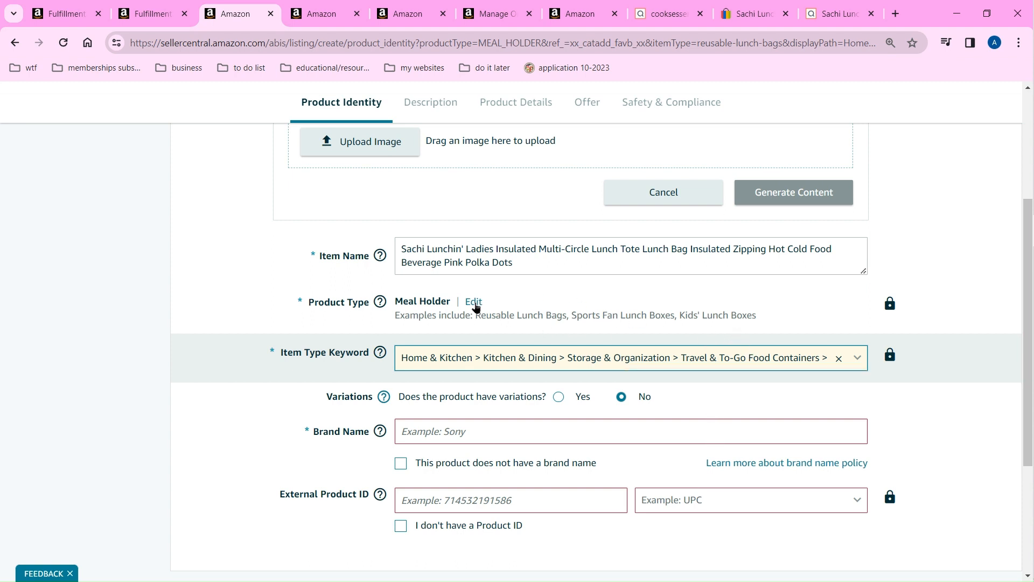
{"action": "left_click", "coordinate": [526, 367]}
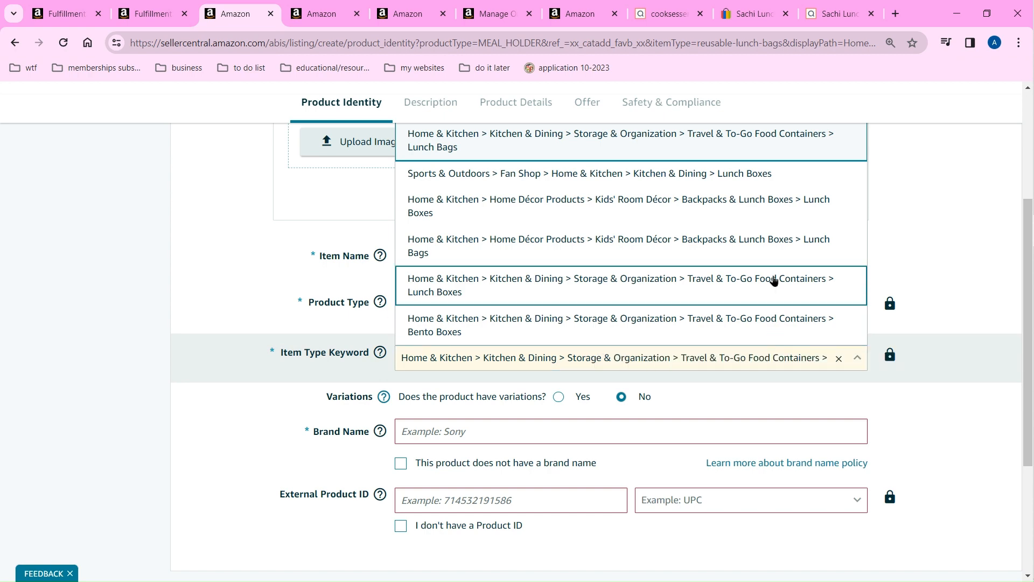
{"action": "left_click", "coordinate": [762, 280]}
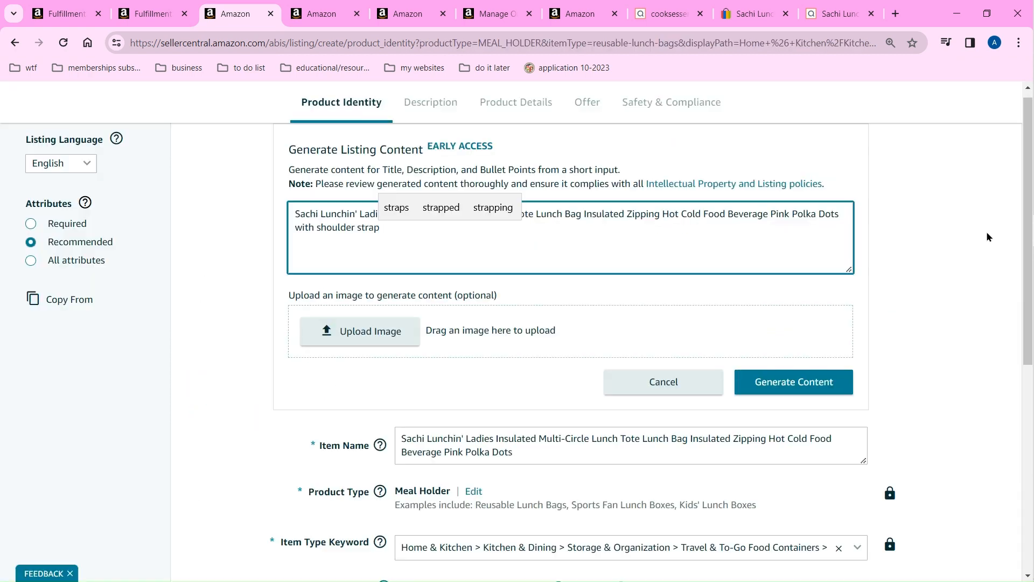
Step: Add "(to carry like a crossbody bag)." to the content generator's description, append the QVC product description and enlarge the text box
{"action": "type", "text": "(to carry like a crossbody"}
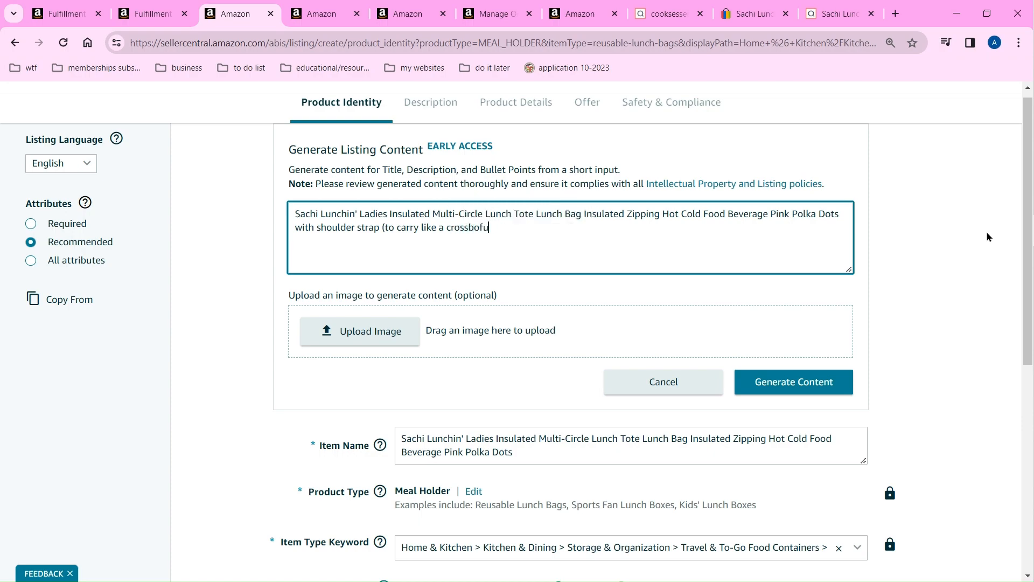
{"action": "type", "text": " bag)."}
{"action": "left_click", "coordinate": [840, 14]}
{"action": "scroll", "coordinate": [228, 394], "scroll_direction": "up", "scroll_amount": 1}
{"action": "left_click_drag", "start_coordinate": [227, 393], "coordinate": [90, 152]}
{"action": "right_click", "coordinate": [231, 203]}
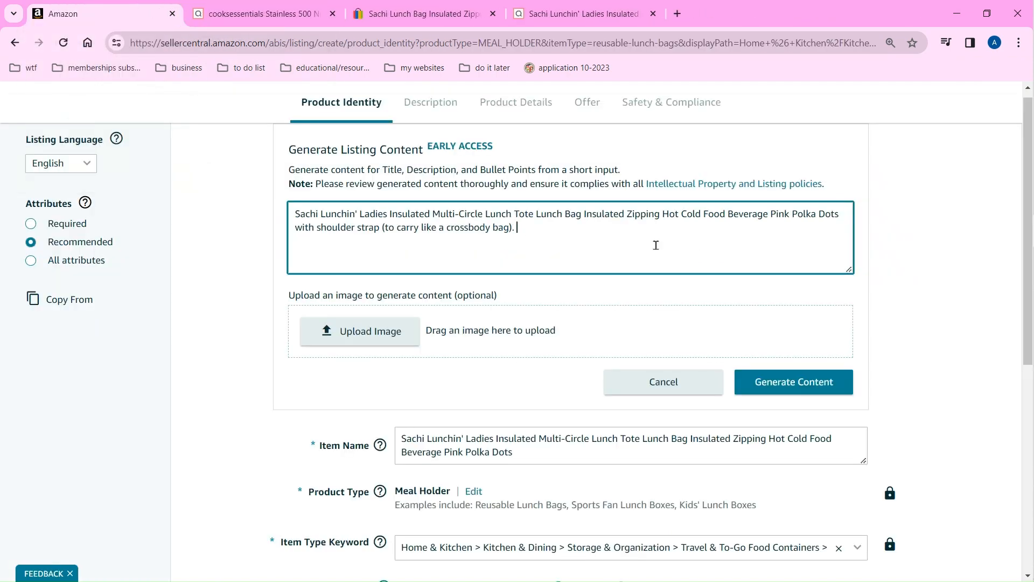
{"action": "key", "text": "ctrl+v"}
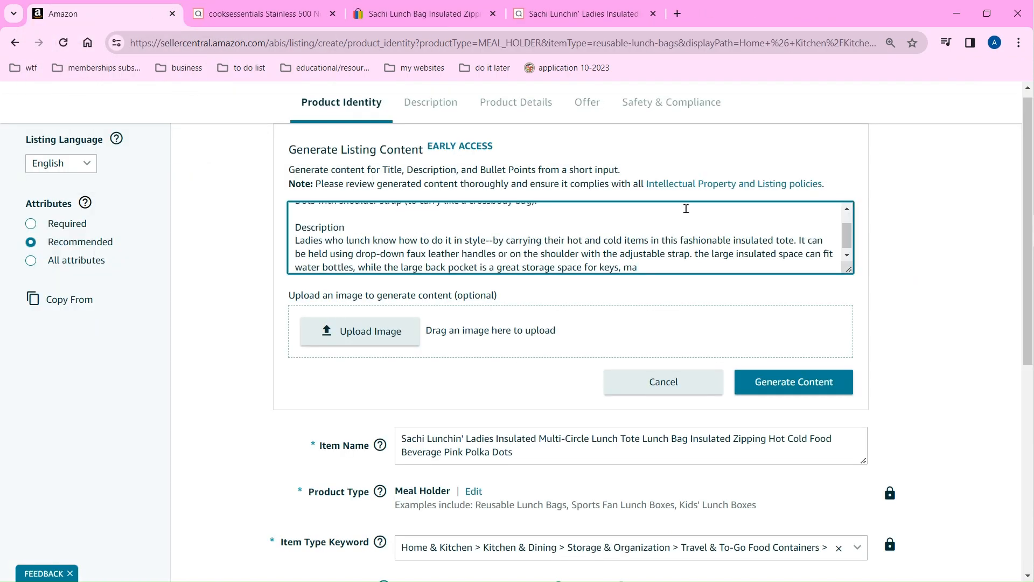
{"action": "left_click_drag", "start_coordinate": [849, 269], "coordinate": [848, 375]}
Step: Give the product variations by Color, set the brand name to Sachi and continue to the listing's description page
{"action": "scroll", "coordinate": [861, 365], "scroll_direction": "down", "scroll_amount": 4}
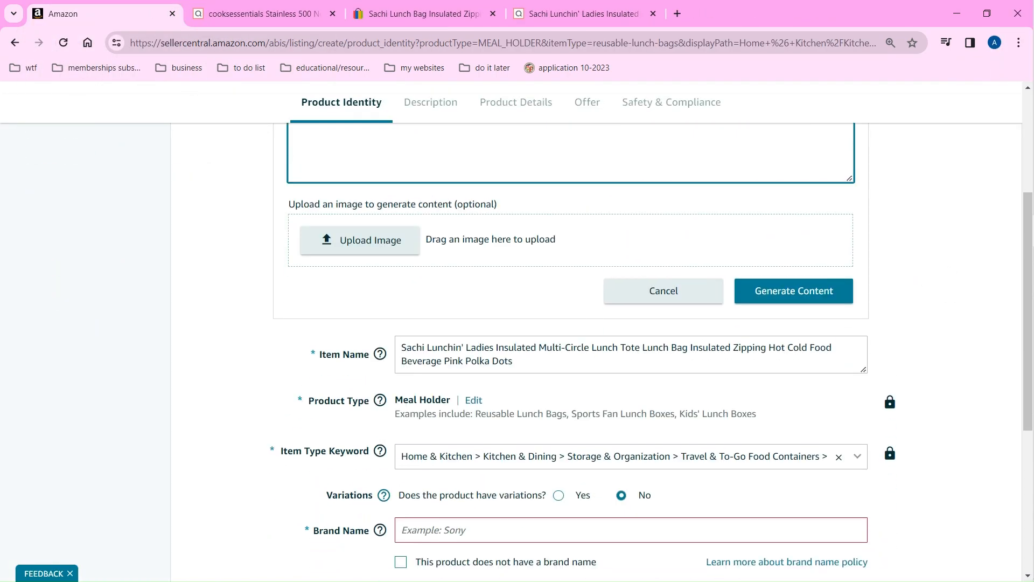
{"action": "left_click", "coordinate": [558, 496]}
{"action": "scroll", "coordinate": [559, 496], "scroll_direction": "down", "scroll_amount": 2}
{"action": "left_click", "coordinate": [626, 454]}
{"action": "left_click", "coordinate": [429, 535]}
{"action": "type", "text": "Sachi"}
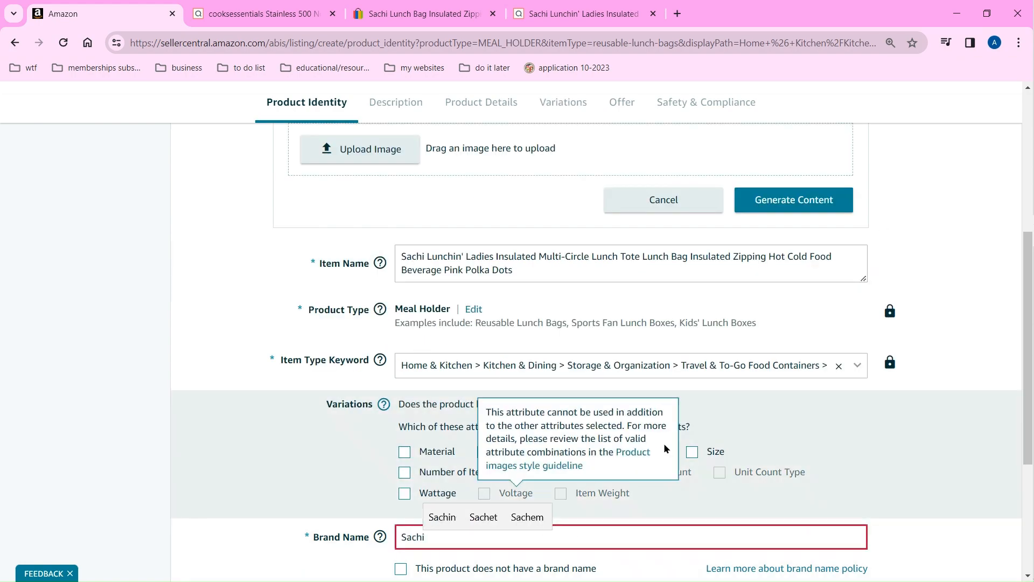
{"action": "left_click", "coordinate": [187, 348]}
{"action": "scroll", "coordinate": [187, 348], "scroll_direction": "down", "scroll_amount": 4}
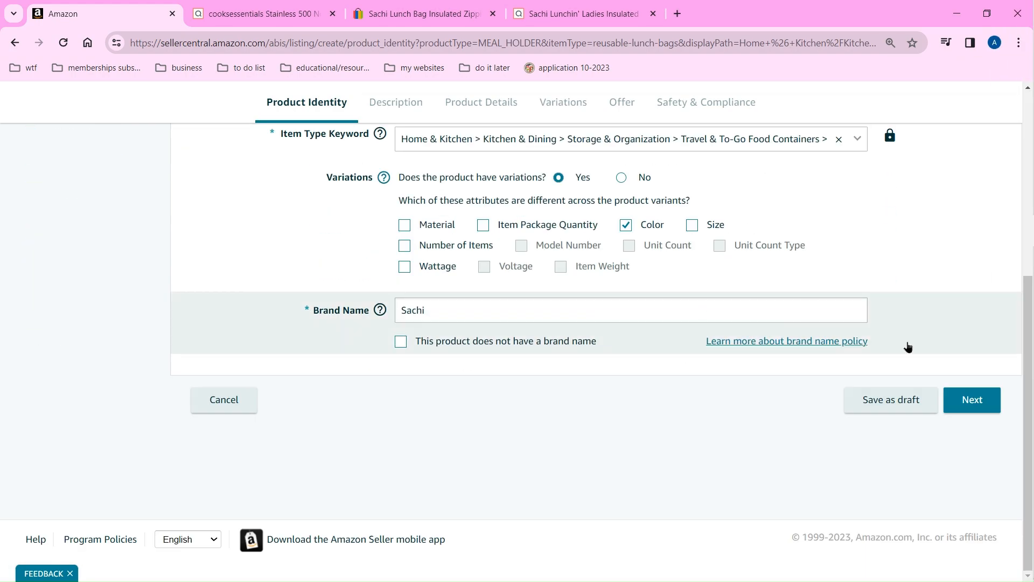
{"action": "left_click", "coordinate": [972, 399]}
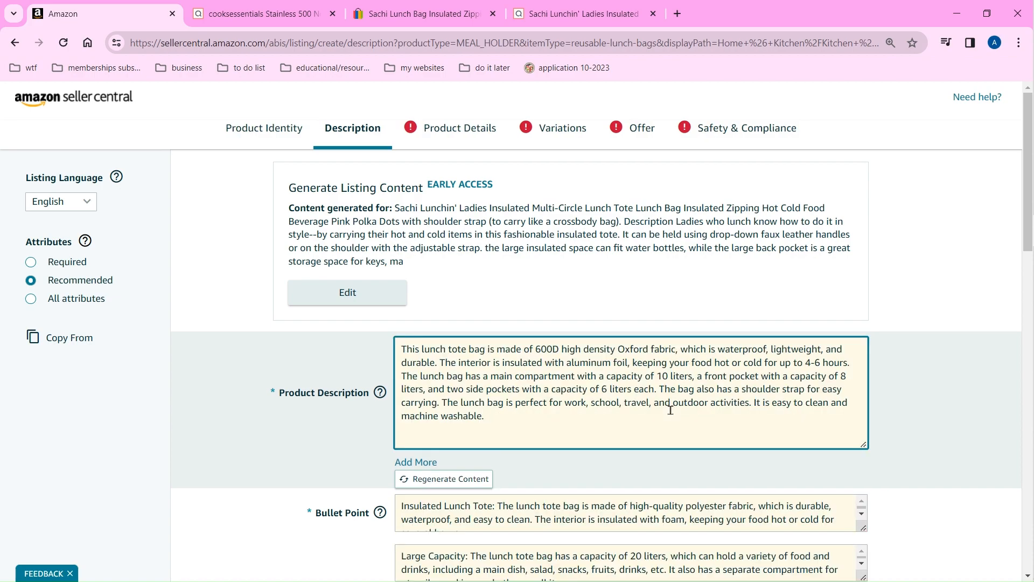
Step: Copy the item code K30070 from the QVC page and use it as the model number in the product details
{"action": "left_click_drag", "start_coordinate": [438, 127], "coordinate": [450, 127]}
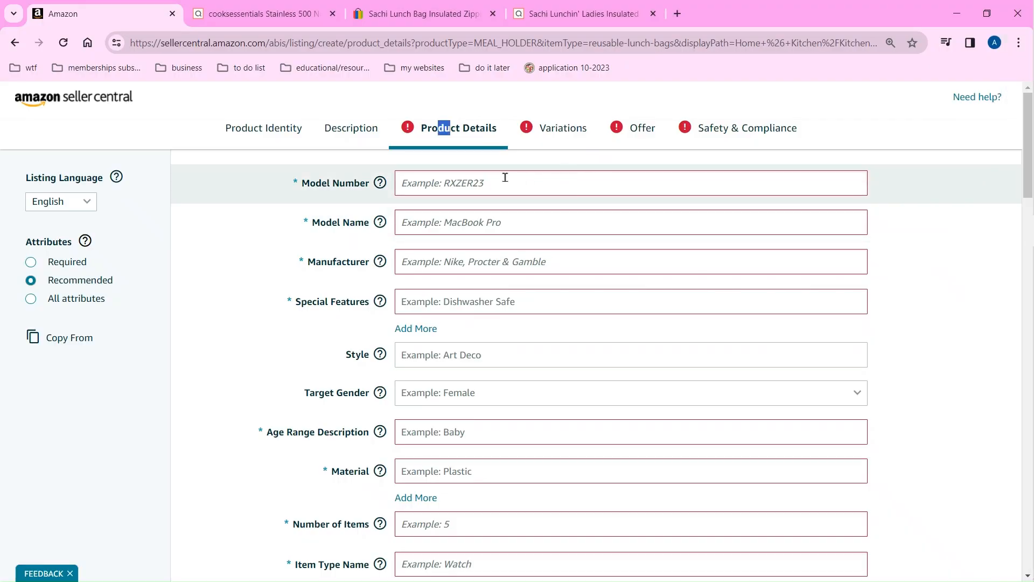
{"action": "left_click", "coordinate": [546, 5]}
{"action": "scroll", "coordinate": [467, 154], "scroll_direction": "up", "scroll_amount": 15}
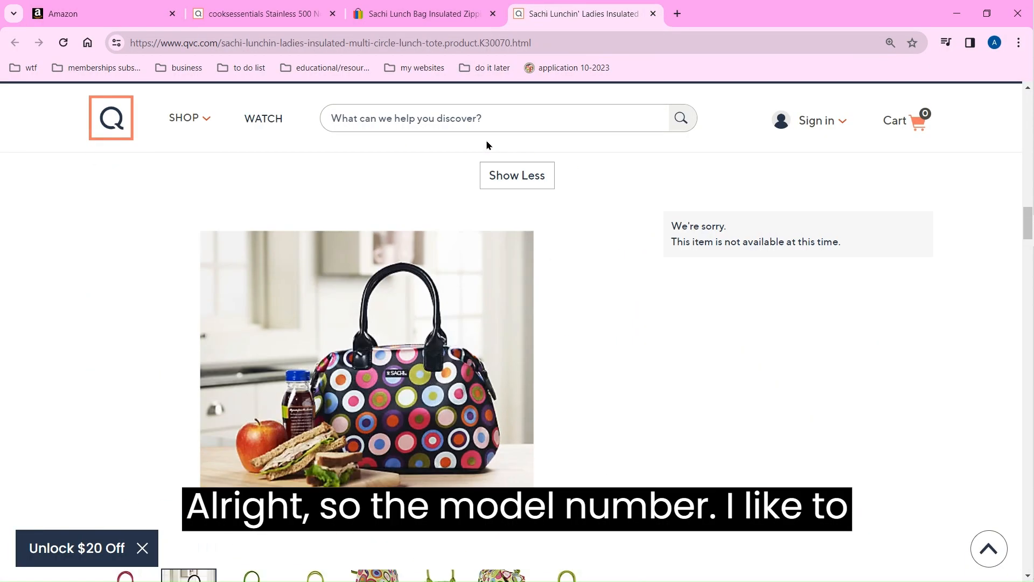
{"action": "left_click_drag", "start_coordinate": [160, 224], "coordinate": [150, 225]}
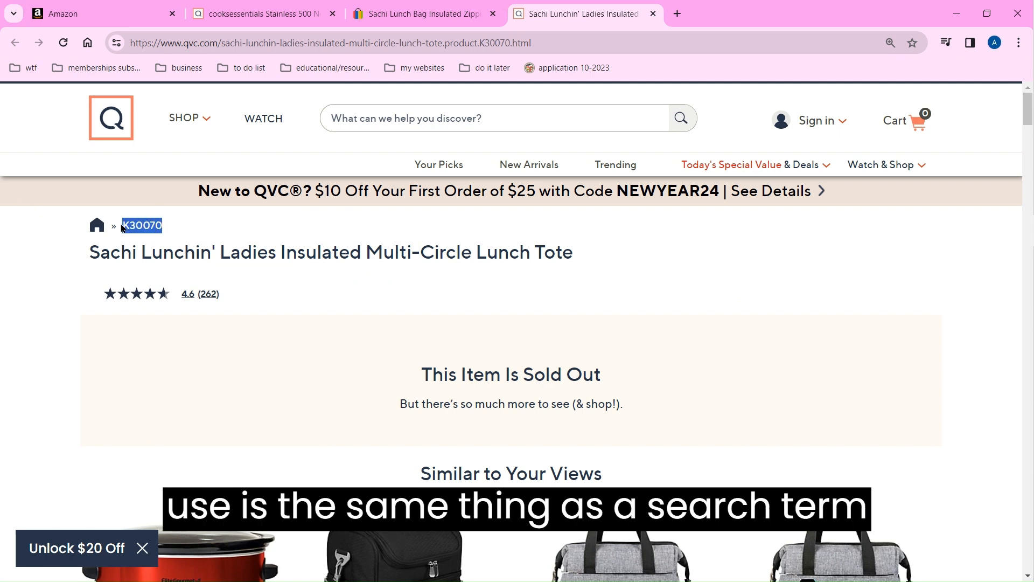
{"action": "double_click", "coordinate": [124, 226]}
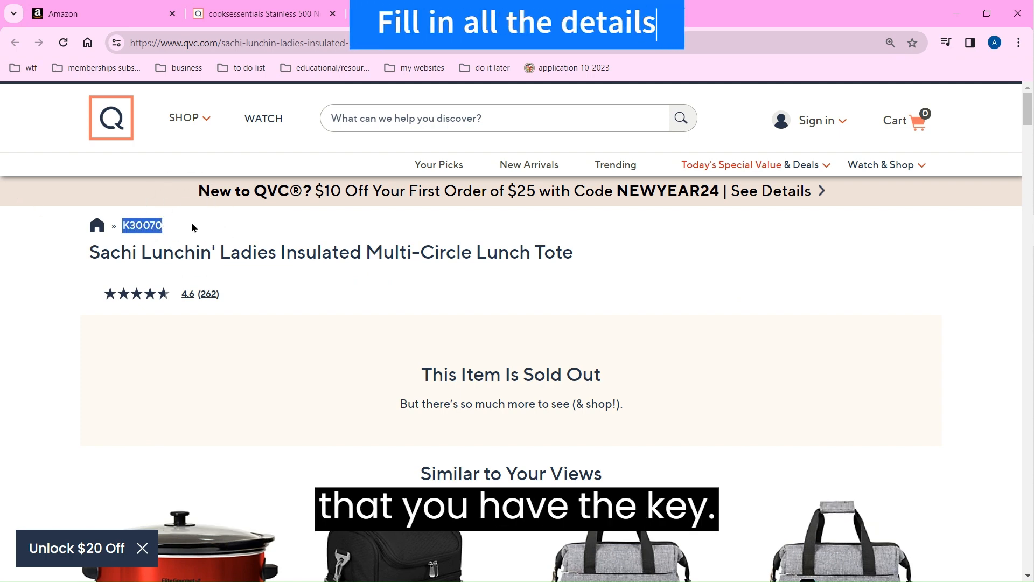
{"action": "left_click", "coordinate": [88, 5]}
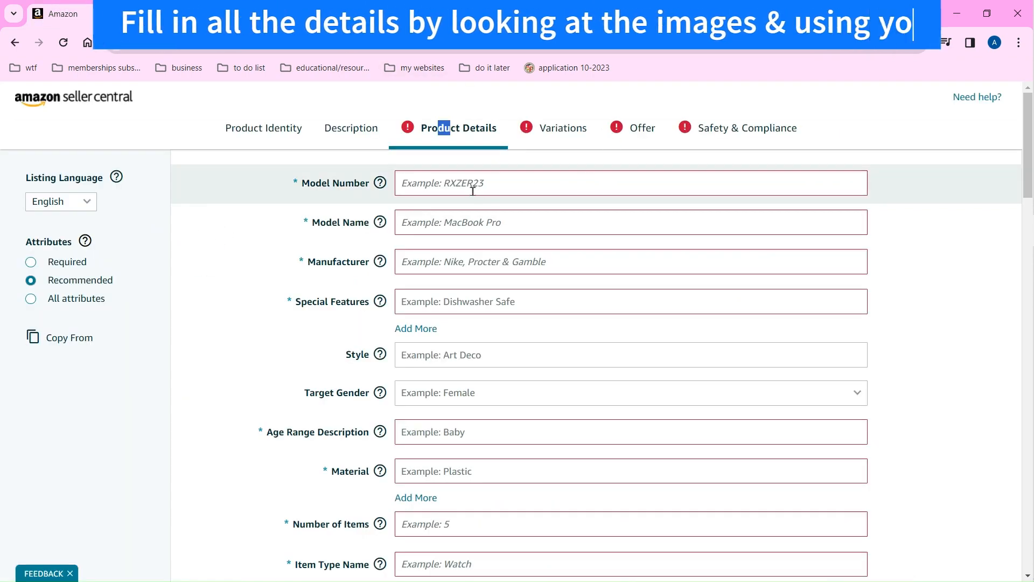
{"action": "left_click", "coordinate": [471, 190]}
Step: Use the QVC title "Sachi Lunchin' Ladies Insulated Multi-Circle Lunch Tote" as the model name and set the age range description to All
{"action": "left_click", "coordinate": [215, 11]}
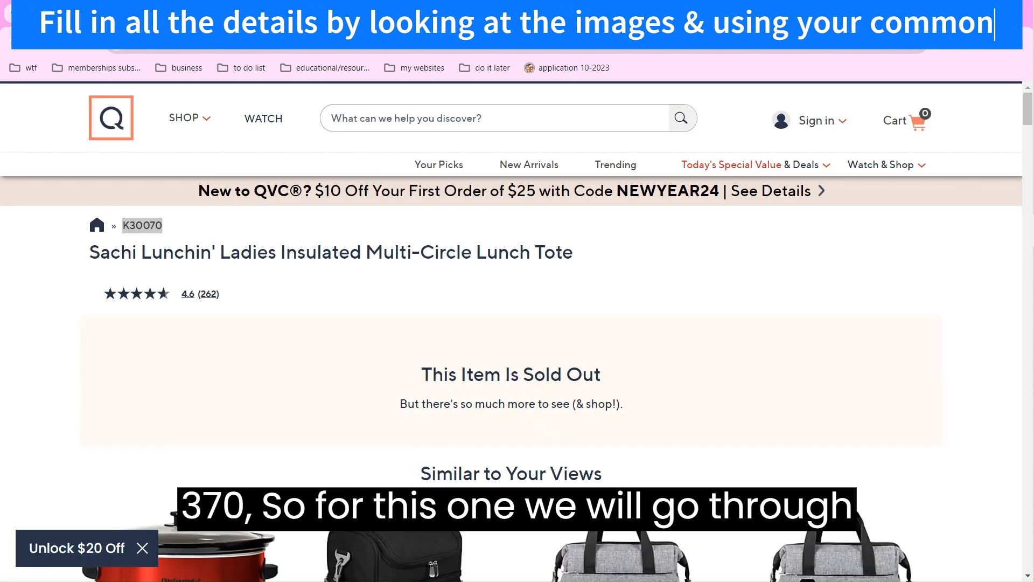
{"action": "triple_click", "coordinate": [120, 246]}
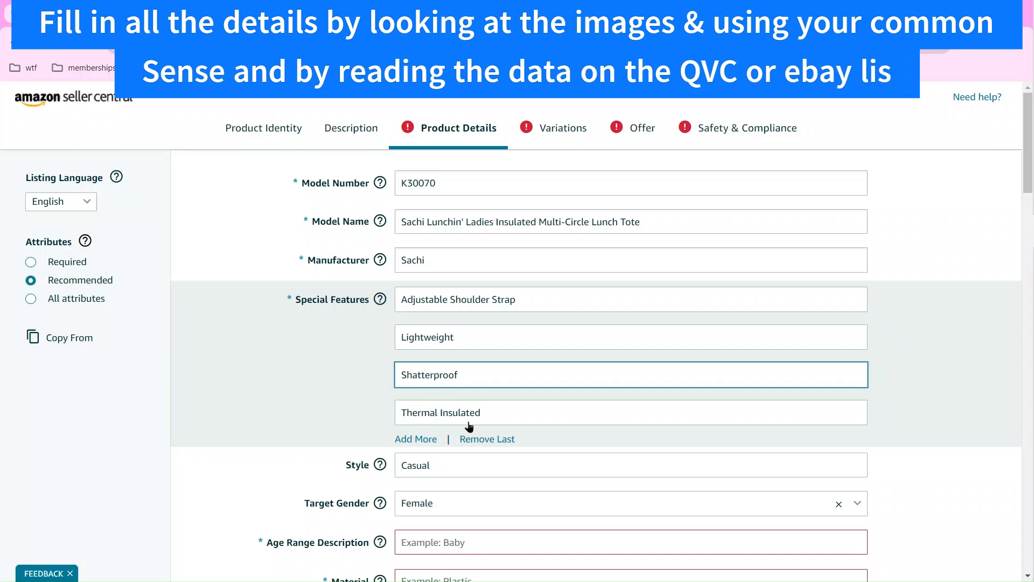
{"action": "left_click", "coordinate": [457, 541]}
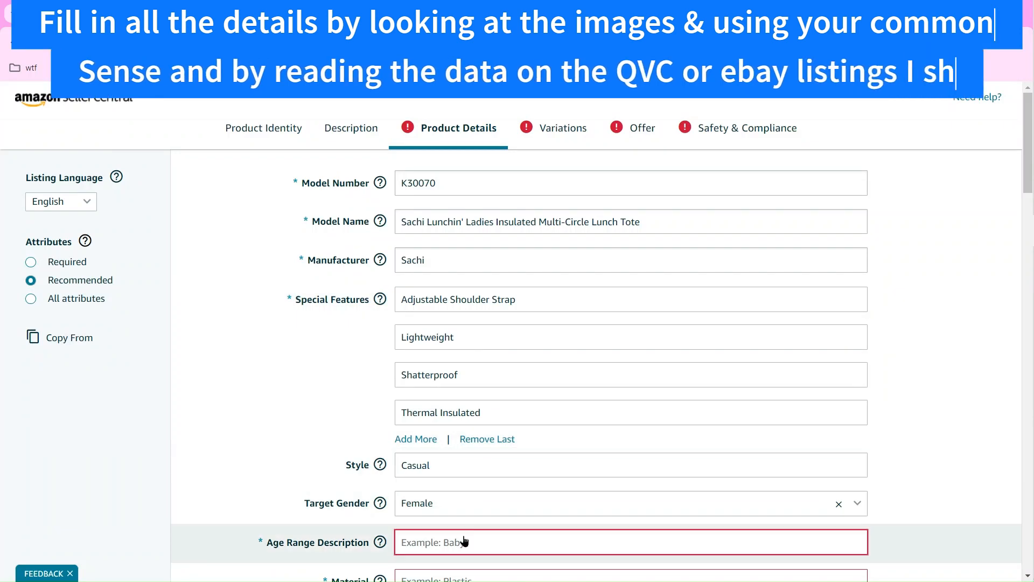
{"action": "double_click", "coordinate": [431, 332]}
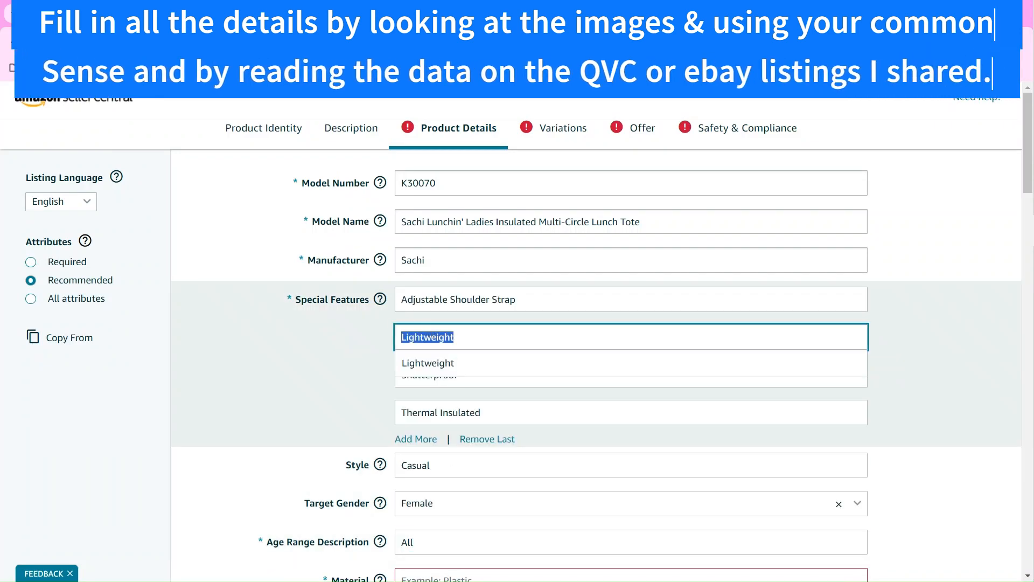
Step: Set the material to Nylon and the number of items to 1
{"action": "scroll", "coordinate": [430, 332], "scroll_direction": "down", "scroll_amount": 5}
{"action": "left_click", "coordinate": [468, 296]}
{"action": "scroll", "coordinate": [706, 403], "scroll_direction": "down", "scroll_amount": 7}
{"action": "scroll", "coordinate": [626, 431], "scroll_direction": "down", "scroll_amount": 1}
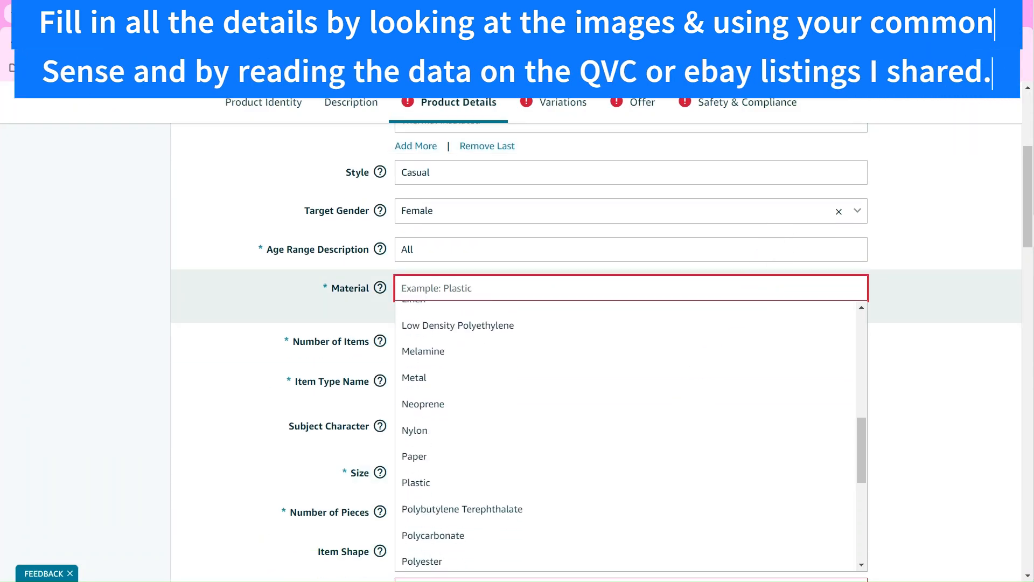
{"action": "left_click", "coordinate": [425, 431]}
{"action": "left_click", "coordinate": [442, 341]}
Step: Consult the old eBay listing, then enter "Insulated Lunch Tote" as the item type name and "Polka Dots" as the subject character
{"action": "left_click", "coordinate": [571, 389]}
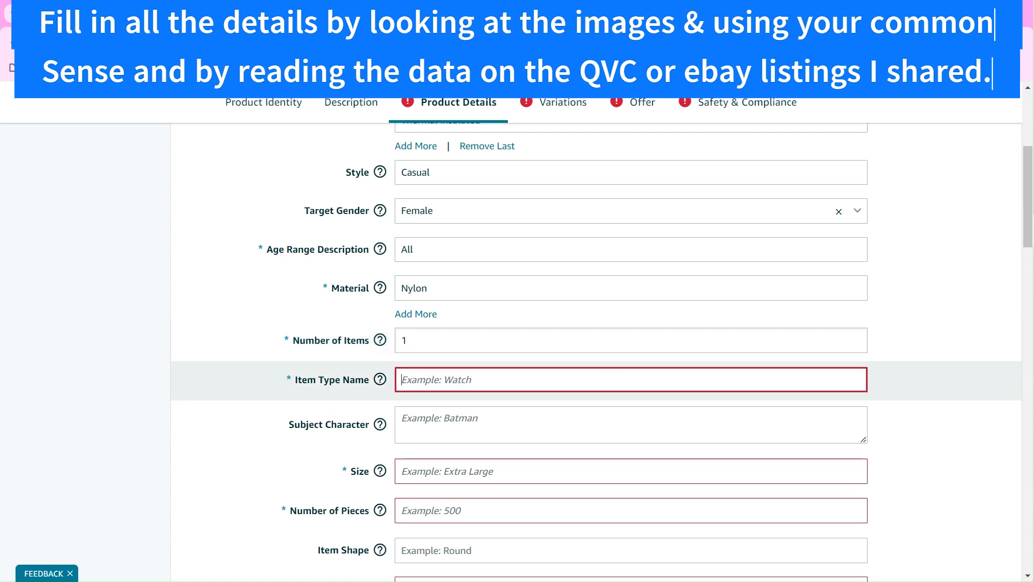
{"action": "left_click", "coordinate": [258, 13]}
{"action": "key", "text": "ctrl+shift+Tab"}
{"action": "key", "text": "ctrl+shift+Tab"}
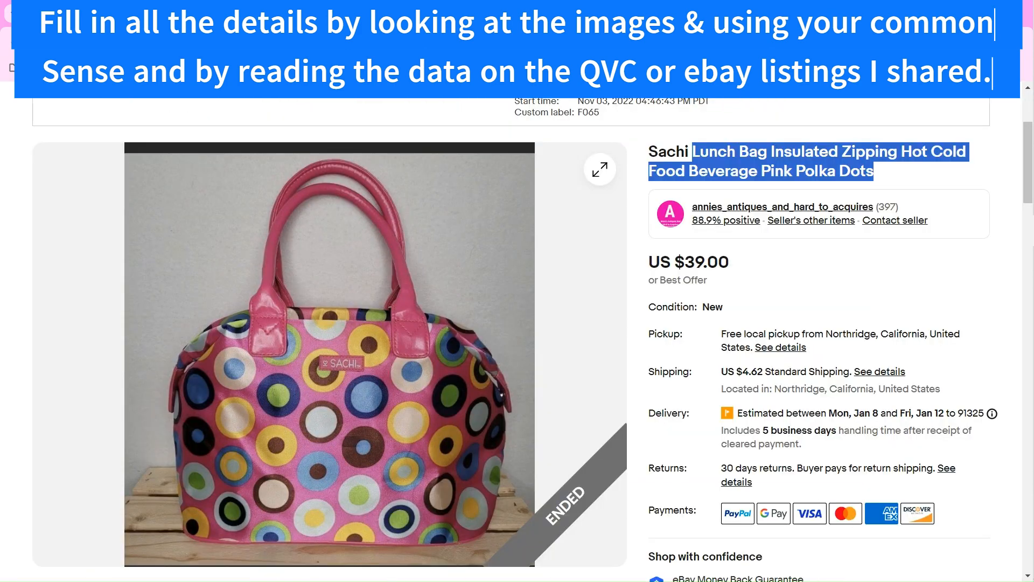
{"action": "type", "text": "Insulated Lunch Tote"}
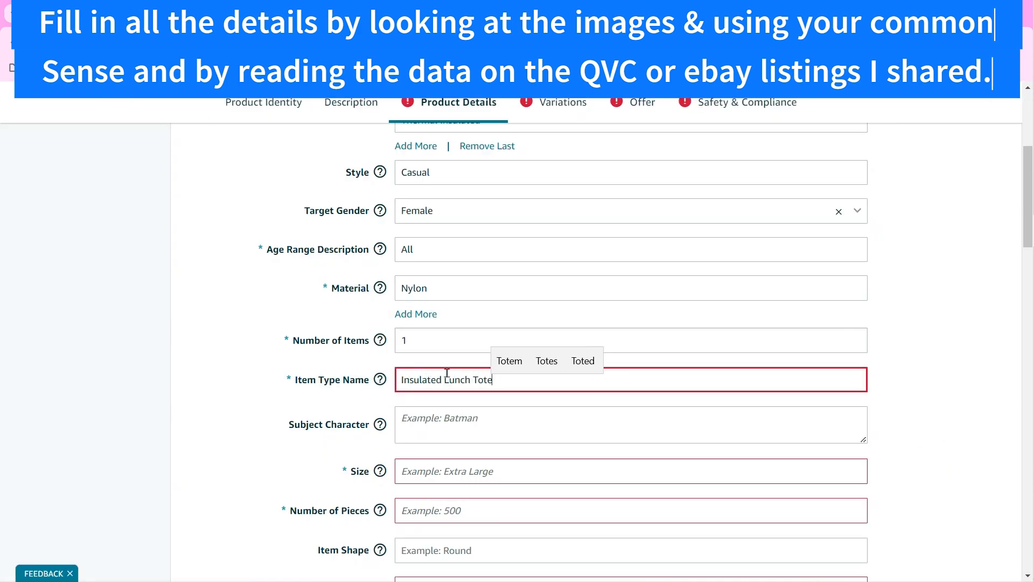
{"action": "left_click", "coordinate": [483, 429]}
{"action": "type", "text": "Polka Dots"}
Step: Set the size to Standard and the number of pieces to 2
{"action": "left_click", "coordinate": [480, 474]}
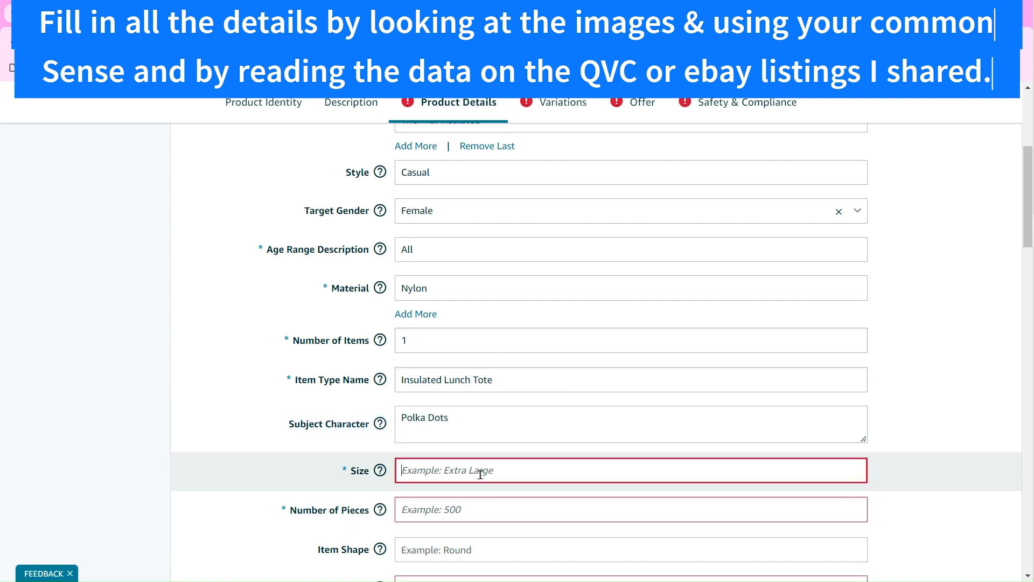
{"action": "type", "text": "Standard"}
{"action": "left_click", "coordinate": [480, 512]}
{"action": "type", "text": "2"}
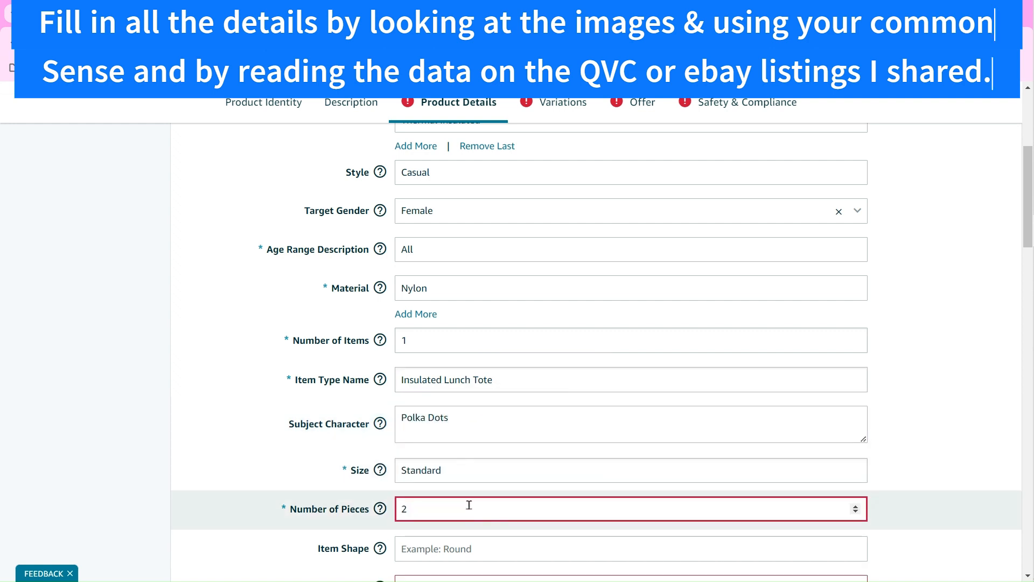
Step: Give the product a Semicircular shape, a Rainbow theme and Hand Wash Only care instructions
{"action": "scroll", "coordinate": [543, 384], "scroll_direction": "down", "scroll_amount": 3}
{"action": "left_click", "coordinate": [543, 389]}
{"action": "left_click", "coordinate": [514, 433]}
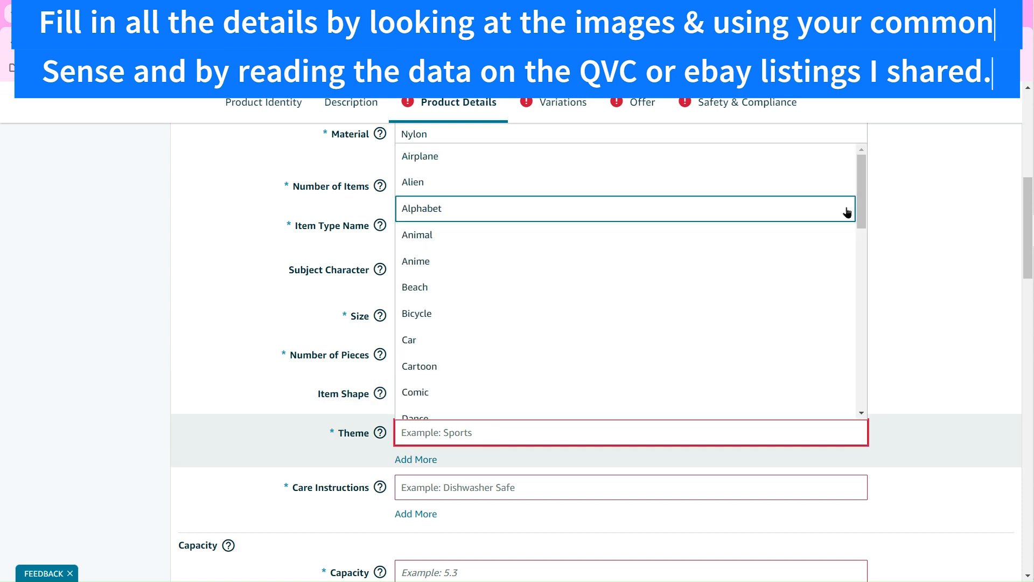
{"action": "left_click_drag", "start_coordinate": [864, 207], "coordinate": [863, 318]}
{"action": "left_click", "coordinate": [592, 323]}
{"action": "left_click", "coordinate": [584, 487]}
{"action": "left_click", "coordinate": [584, 455]}
{"action": "scroll", "coordinate": [739, 372], "scroll_direction": "down", "scroll_amount": 4}
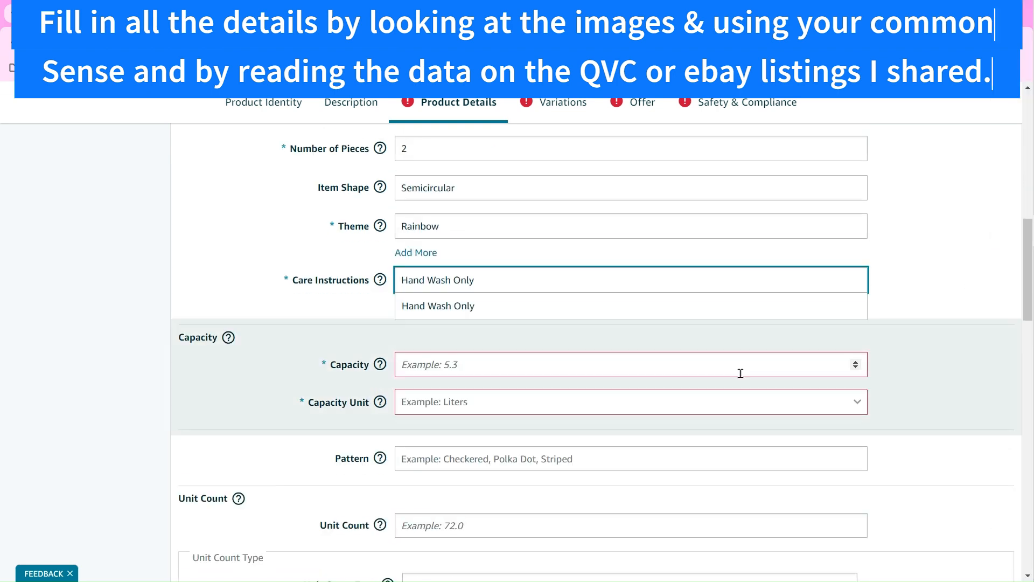
{"action": "left_click", "coordinate": [775, 458]}
{"action": "left_click_drag", "start_coordinate": [862, 215], "coordinate": [846, 315]}
{"action": "left_click", "coordinate": [544, 459]}
{"action": "type", "text": "Painted"}
{"action": "key", "text": "BackSpace"}
{"action": "key", "text": "BackSpace"}
{"action": "key", "text": "BackSpace"}
{"action": "key", "text": "BackSpace"}
{"action": "key", "text": "BackSpace"}
{"action": "key", "text": "BackSpace"}
{"action": "key", "text": "BackSpace"}
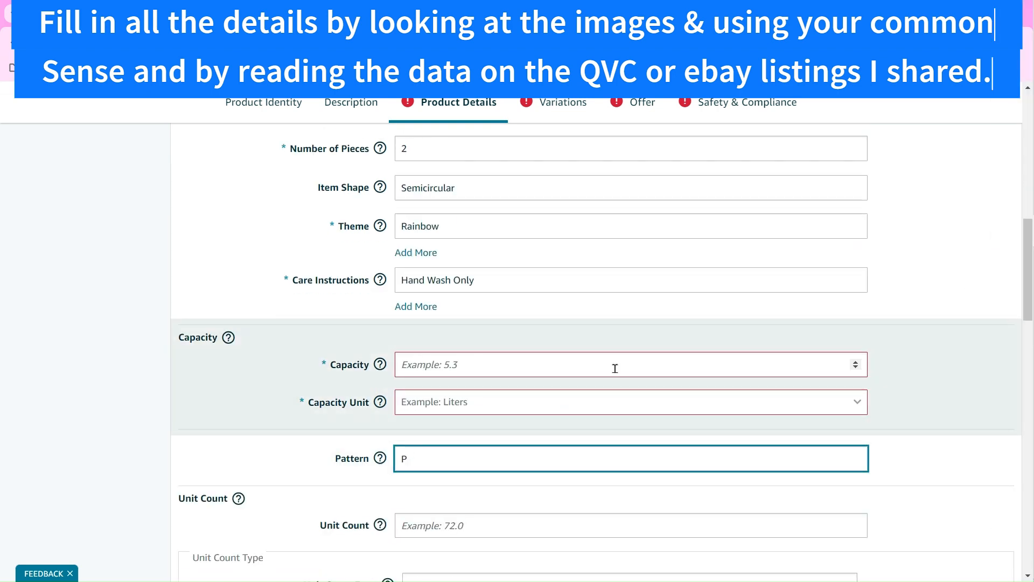
Step: Set the product's pattern to Polka Dots
{"action": "left_click", "coordinate": [827, 458]}
{"action": "left_click_drag", "start_coordinate": [861, 247], "coordinate": [862, 395]}
{"action": "left_click", "coordinate": [791, 301]}
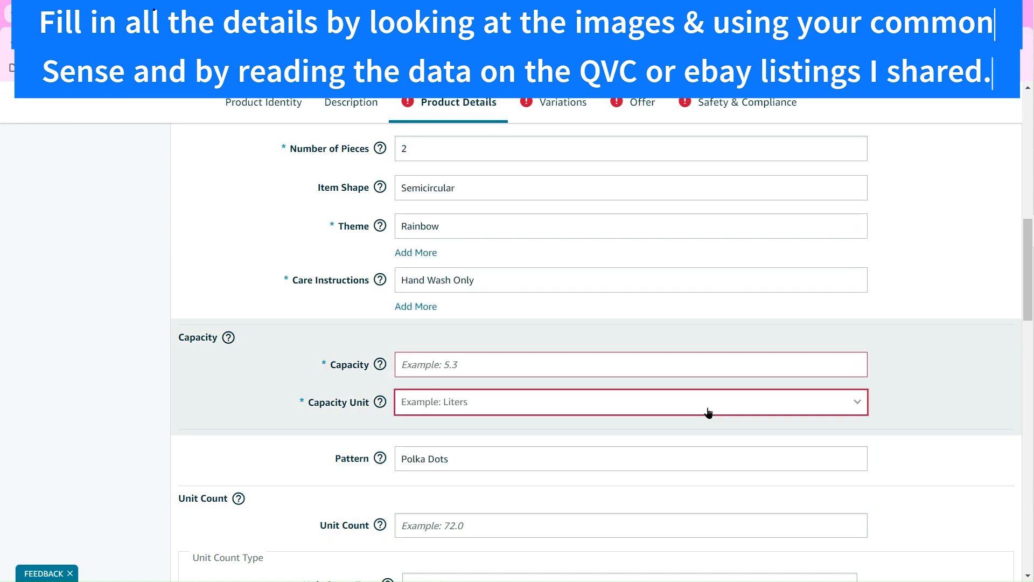
Step: Set the unit count to 1 and the unit count type to Unit
{"action": "left_click", "coordinate": [684, 525]}
{"action": "type", "text": "1"}
{"action": "scroll", "coordinate": [967, 290], "scroll_direction": "down", "scroll_amount": 4}
{"action": "scroll", "coordinate": [967, 290], "scroll_direction": "down", "scroll_amount": 1}
{"action": "left_click", "coordinate": [499, 330]}
{"action": "type", "text": "Unit"}
Step: List Bag and "Adjustable Shoulder Strap" as the included components
{"action": "left_click", "coordinate": [441, 409]}
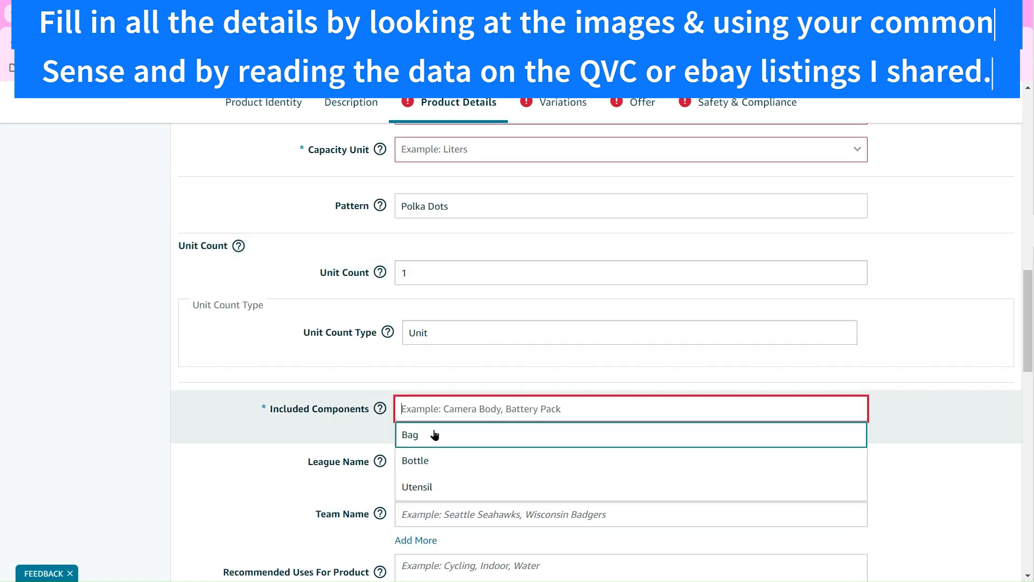
{"action": "left_click", "coordinate": [423, 433]}
{"action": "type", "text": "Adjustable Sho"}
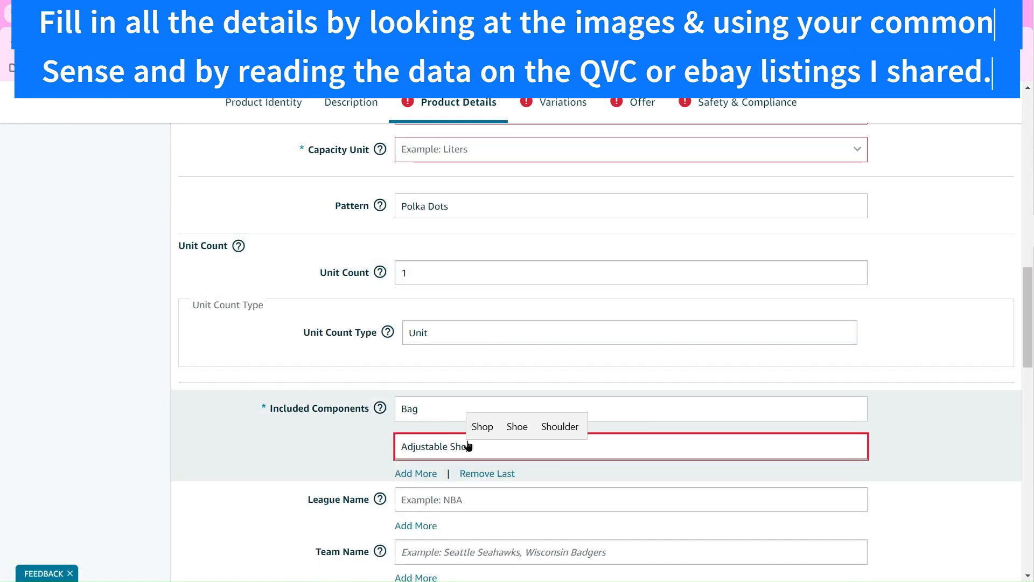
{"action": "type", "text": "ulder Strap"}
Step: Set the closure type to Zipper and the number of compartments to 1, leaving league and team names blank
{"action": "left_click", "coordinate": [468, 499]}
{"action": "scroll", "coordinate": [468, 376], "scroll_direction": "down", "scroll_amount": 5}
{"action": "left_click", "coordinate": [438, 431]}
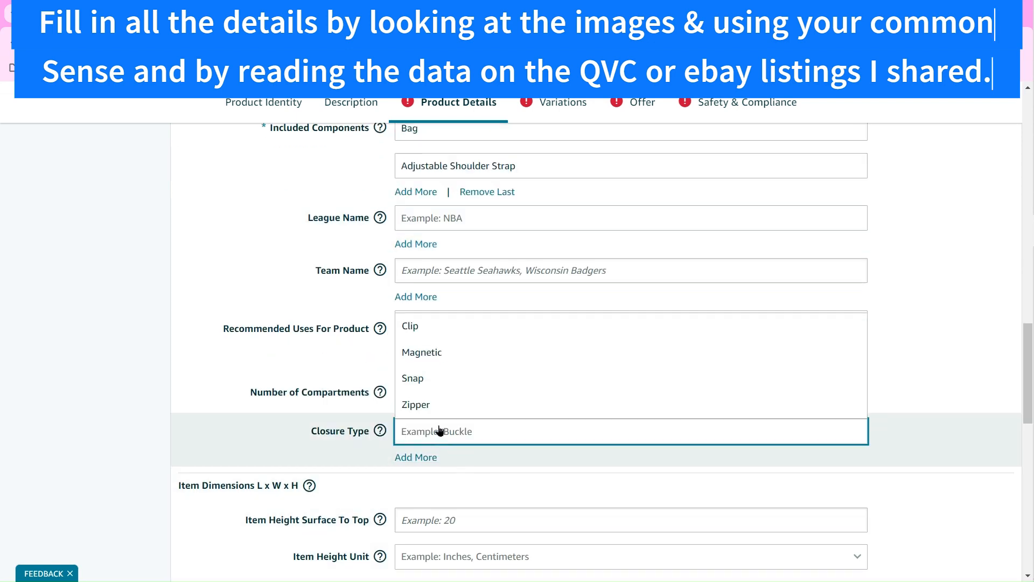
{"action": "left_click", "coordinate": [425, 404]}
{"action": "left_click", "coordinate": [446, 395]}
{"action": "type", "text": "1"}
{"action": "scroll", "coordinate": [446, 401], "scroll_direction": "down", "scroll_amount": 11}
{"action": "scroll", "coordinate": [559, 273], "scroll_direction": "up", "scroll_amount": 2}
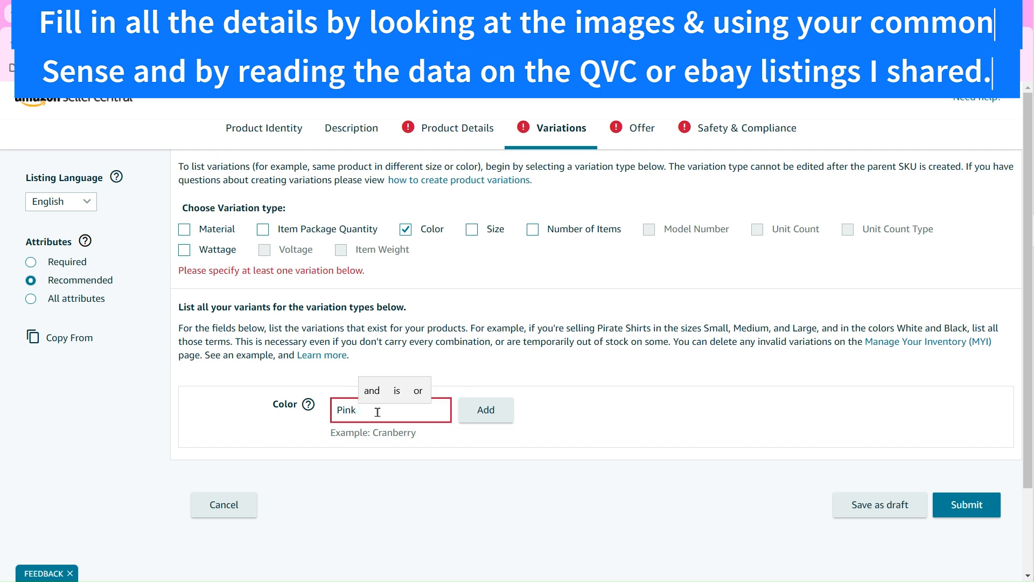
Step: Add Pink and Black as the product's color variations
{"action": "key", "text": "BackSpace"}
{"action": "key", "text": "BackSpace"}
{"action": "key", "text": "BackSpace"}
{"action": "type", "text": "ink"}
{"action": "left_click", "coordinate": [502, 412]}
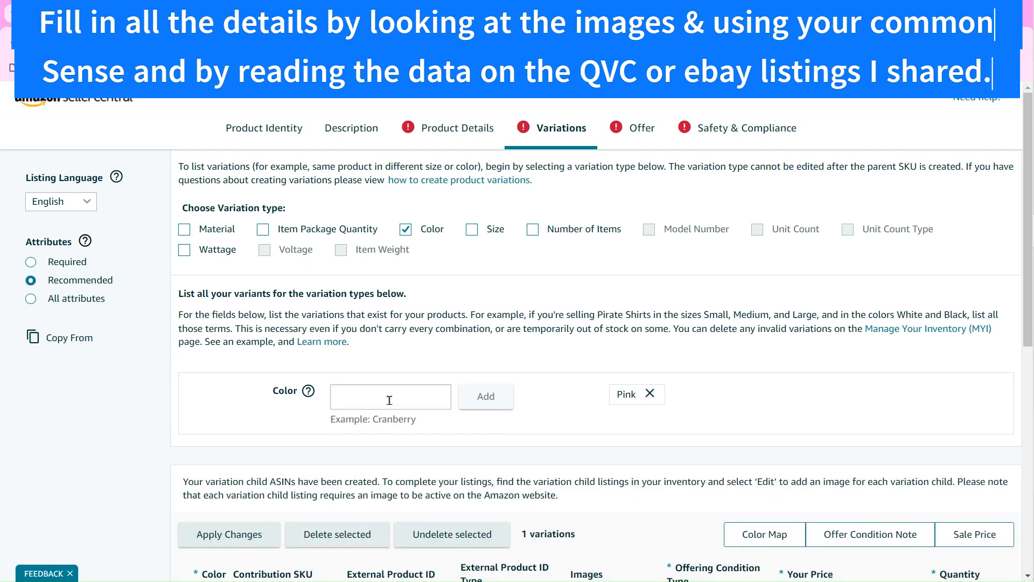
{"action": "type", "text": "Black"}
{"action": "left_click", "coordinate": [487, 408]}
Step: Set the offering condition type to New for both the Pink and Black variations
{"action": "left_click_drag", "start_coordinate": [1027, 243], "coordinate": [1028, 380]}
{"action": "left_click", "coordinate": [712, 361]}
{"action": "left_click", "coordinate": [712, 379]}
{"action": "left_click", "coordinate": [713, 399]}
{"action": "right_click", "coordinate": [714, 418]}
{"action": "left_click", "coordinate": [714, 419]}
{"action": "left_click", "coordinate": [692, 423]}
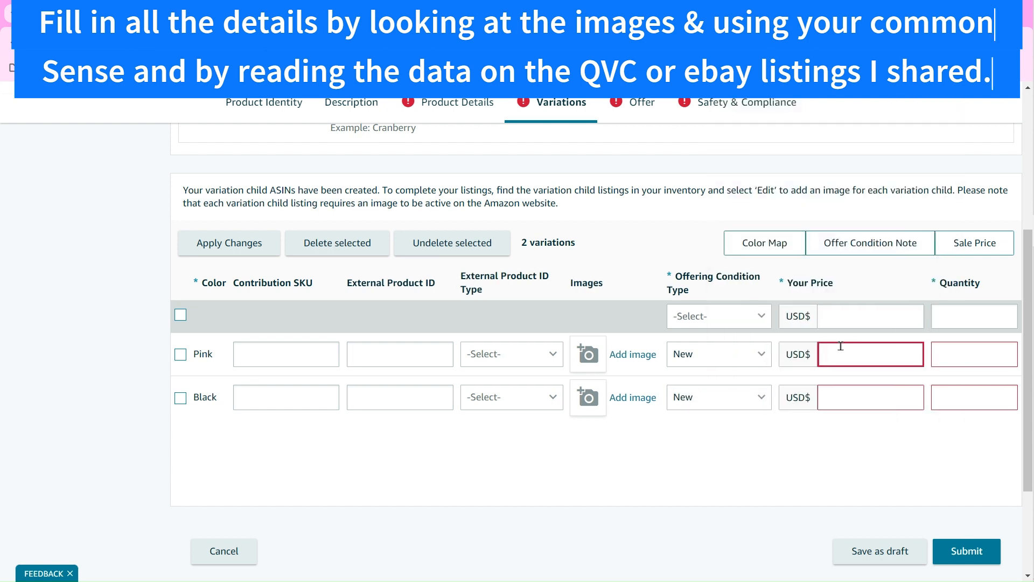
{"action": "left_click", "coordinate": [719, 316]}
{"action": "left_click", "coordinate": [686, 339]}
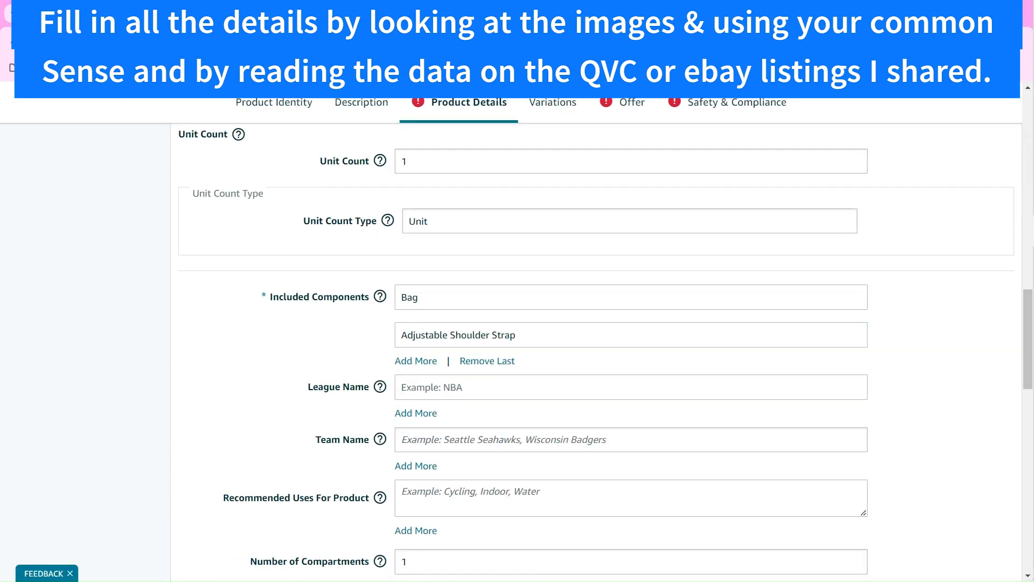
Step: Set the offer's list price to USD 39.99 with merchant fulfillment and save the listing as a draft
{"action": "scroll", "coordinate": [596, 350], "scroll_direction": "down", "scroll_amount": 17}
{"action": "left_click", "coordinate": [873, 417]}
{"action": "left_click", "coordinate": [632, 104]}
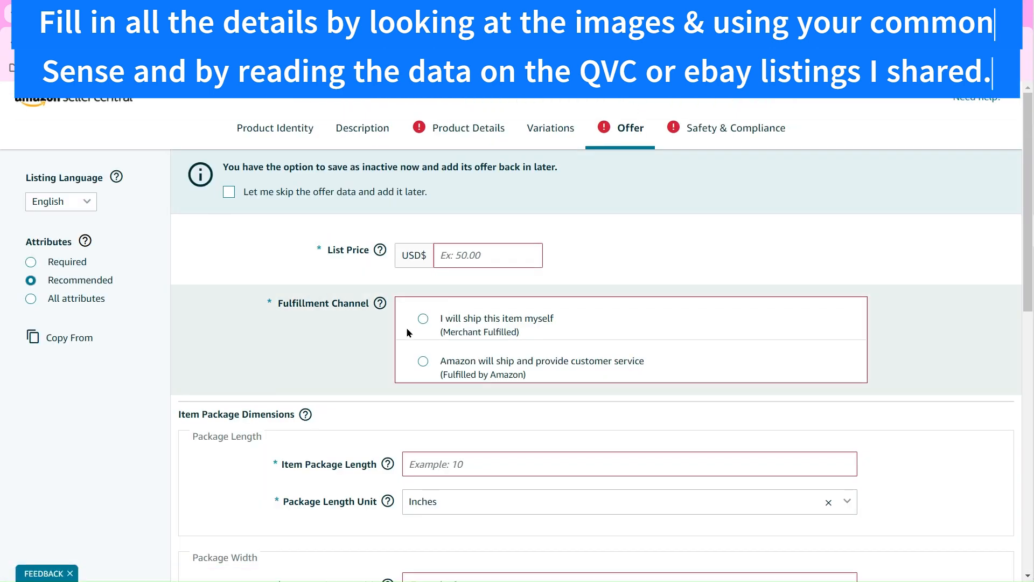
{"action": "left_click", "coordinate": [475, 262]}
{"action": "type", "text": "39.99"}
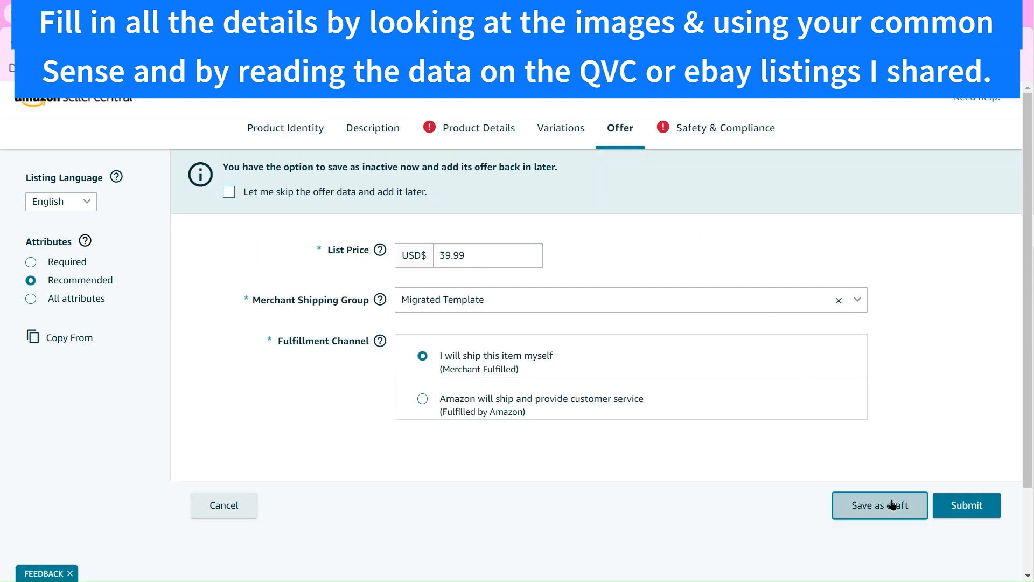
{"action": "left_click", "coordinate": [893, 505]}
Step: In the safety and compliance details, mark the product as containing no liquid and set Dangerous Goods Regulations to Not Applicable
{"action": "left_click", "coordinate": [725, 129]}
{"action": "left_click", "coordinate": [402, 287]}
{"action": "left_click", "coordinate": [466, 225]}
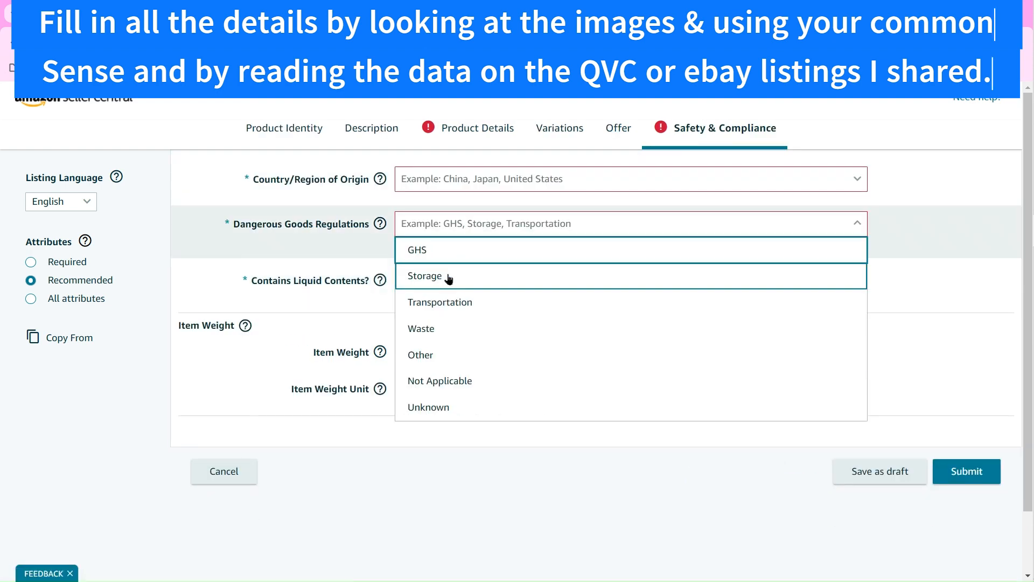
{"action": "mouse_move", "coordinate": [379, 229]}
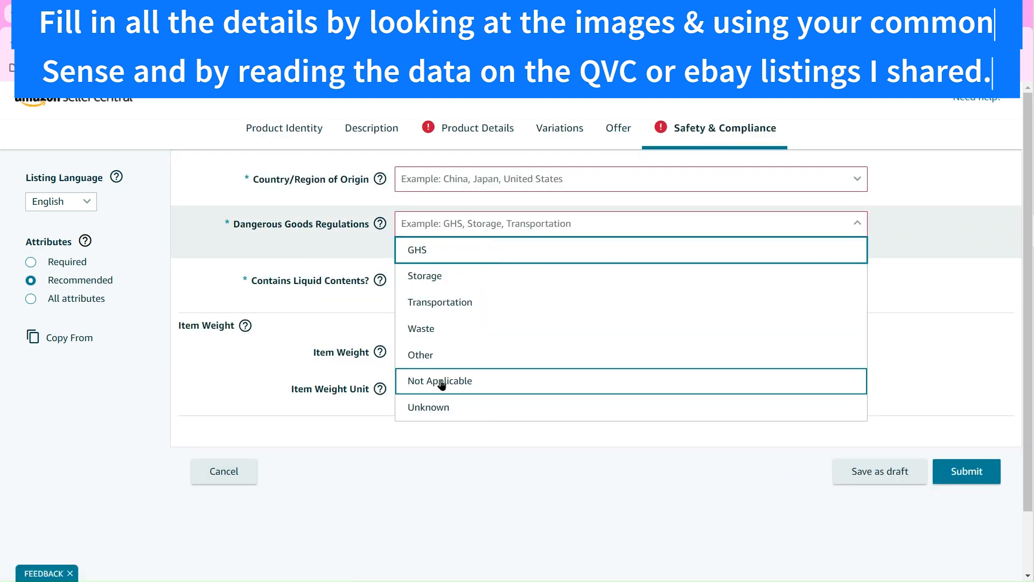
{"action": "left_click", "coordinate": [440, 382]}
Step: Look over the QVC page for the product's origin and set the country of origin to China
{"action": "left_click", "coordinate": [480, 180]}
{"action": "left_click", "coordinate": [539, 13]}
{"action": "scroll", "coordinate": [700, 300], "scroll_direction": "down", "scroll_amount": 10}
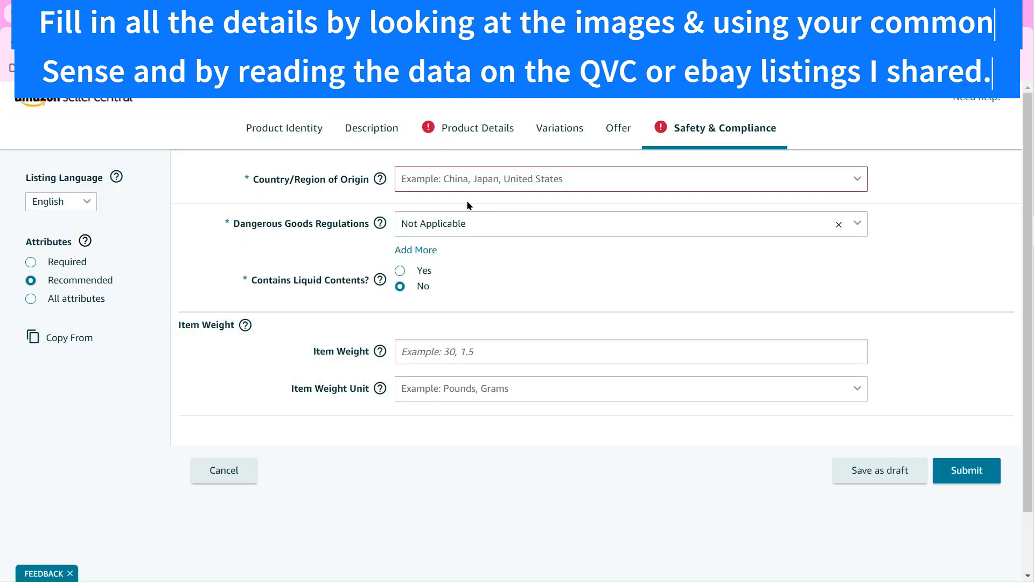
{"action": "left_click", "coordinate": [479, 180]}
{"action": "scroll", "coordinate": [476, 381], "scroll_direction": "down", "scroll_amount": 20}
{"action": "scroll", "coordinate": [476, 381], "scroll_direction": "up", "scroll_amount": 20}
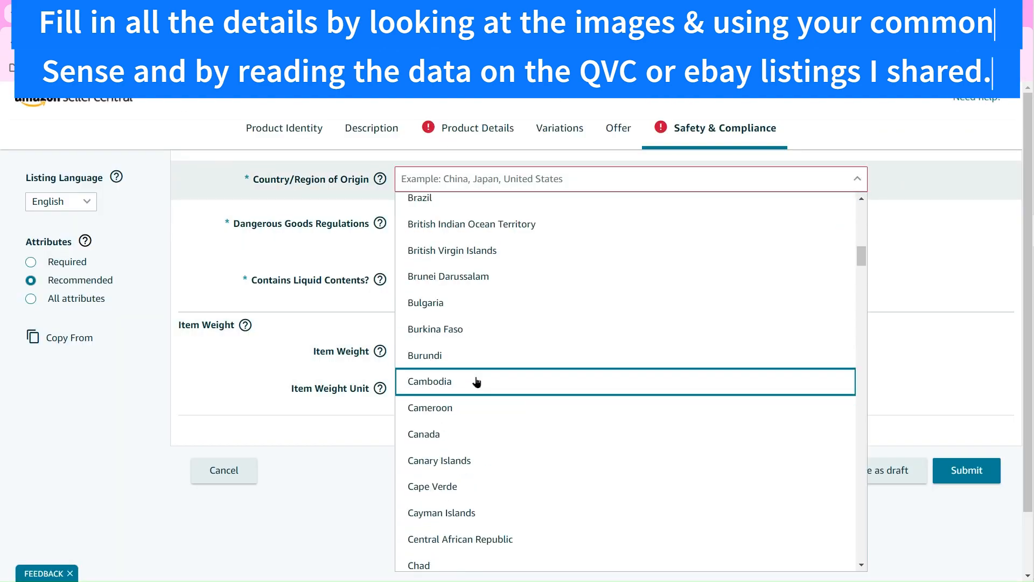
{"action": "scroll", "coordinate": [512, 293], "scroll_direction": "down", "scroll_amount": 4}
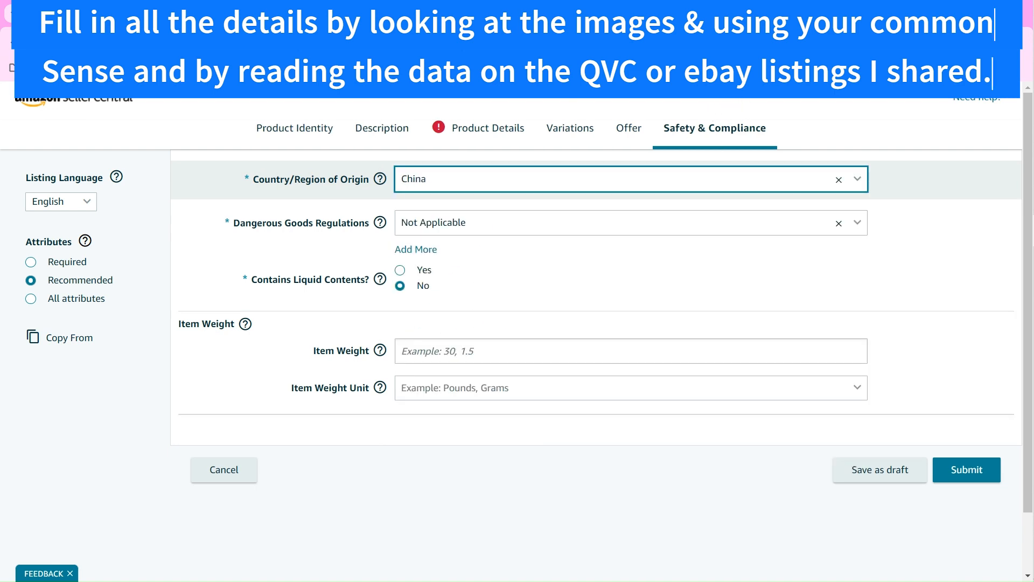
Step: Set the item weight to 2 pounds and save the listing as a draft
{"action": "left_click", "coordinate": [580, 352]}
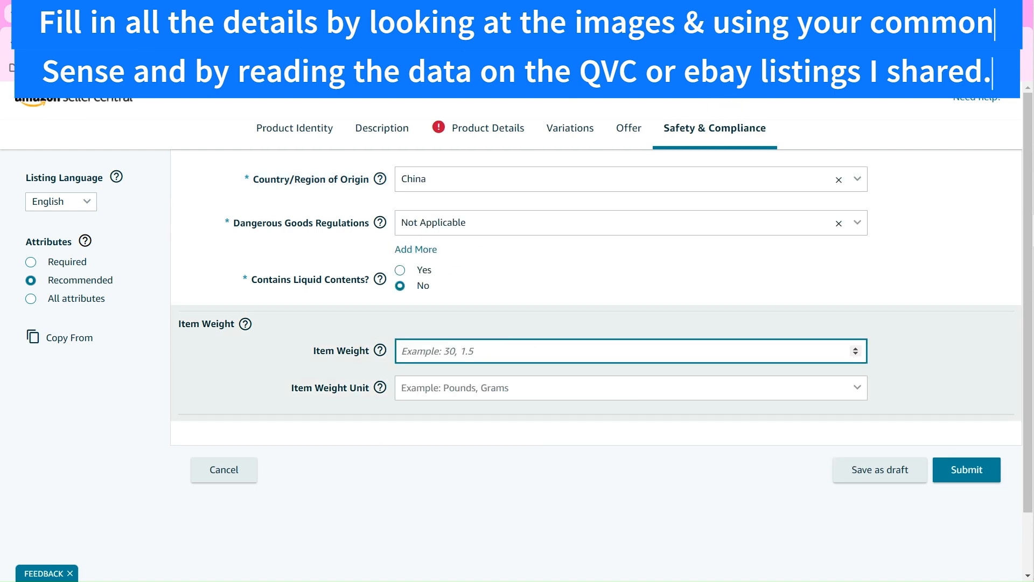
{"action": "left_click", "coordinate": [630, 387]}
{"action": "left_click", "coordinate": [425, 413]}
{"action": "left_click", "coordinate": [879, 469]}
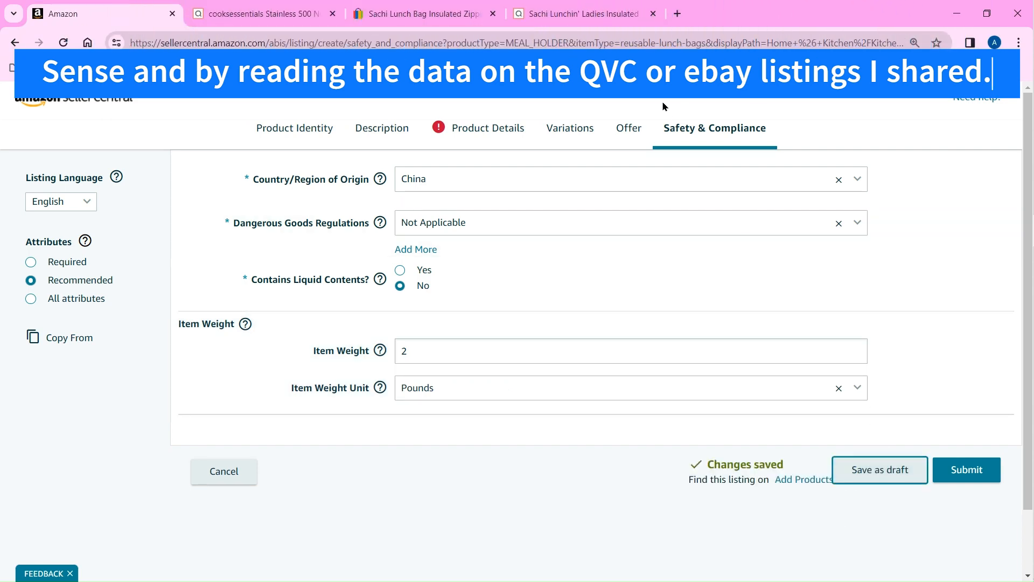
Step: Check the tote's measurements on its QVC page and return to the item dimensions in the listing's product details
{"action": "left_click", "coordinate": [456, 140]}
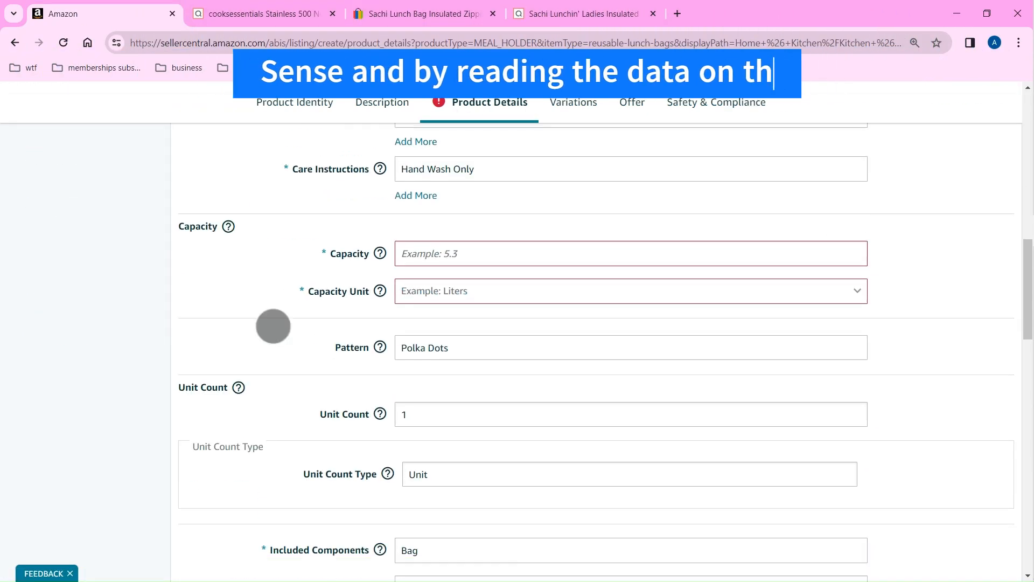
{"action": "left_click", "coordinate": [574, 8]}
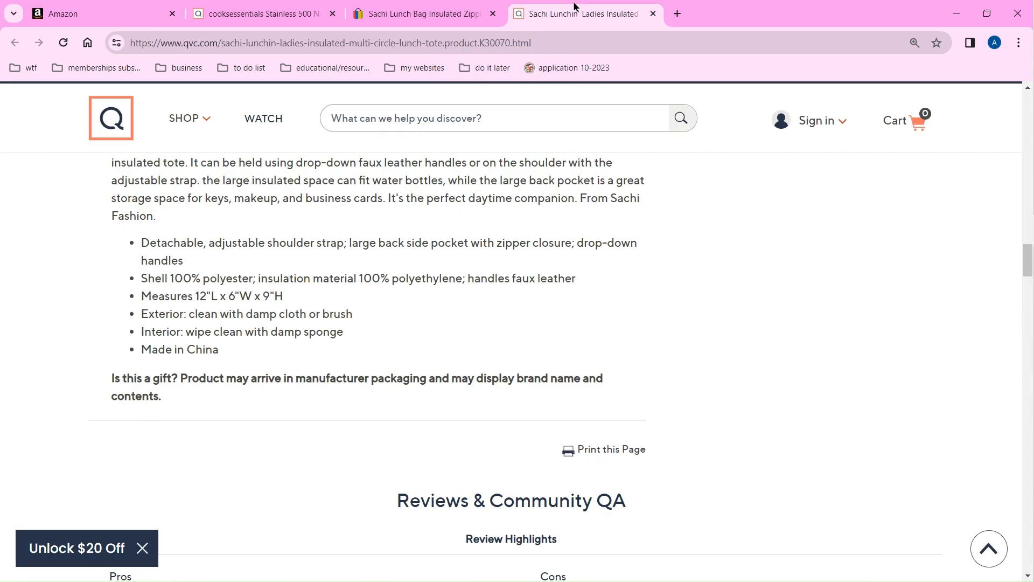
{"action": "left_click", "coordinate": [132, 8]}
{"action": "scroll", "coordinate": [138, 212], "scroll_direction": "down", "scroll_amount": 10}
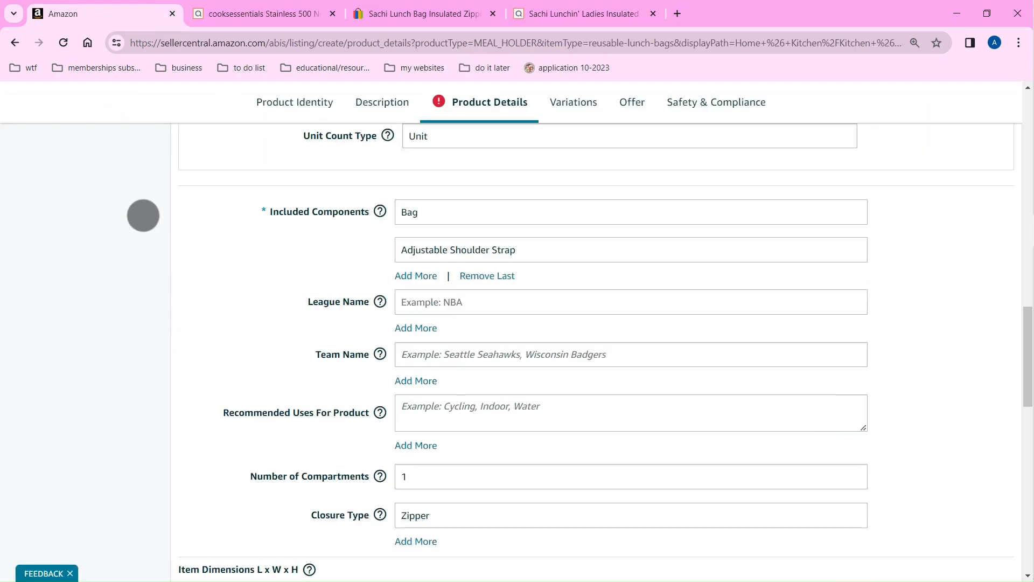
{"action": "scroll", "coordinate": [254, 483], "scroll_direction": "down", "scroll_amount": 4}
{"action": "scroll", "coordinate": [253, 483], "scroll_direction": "up", "scroll_amount": 3}
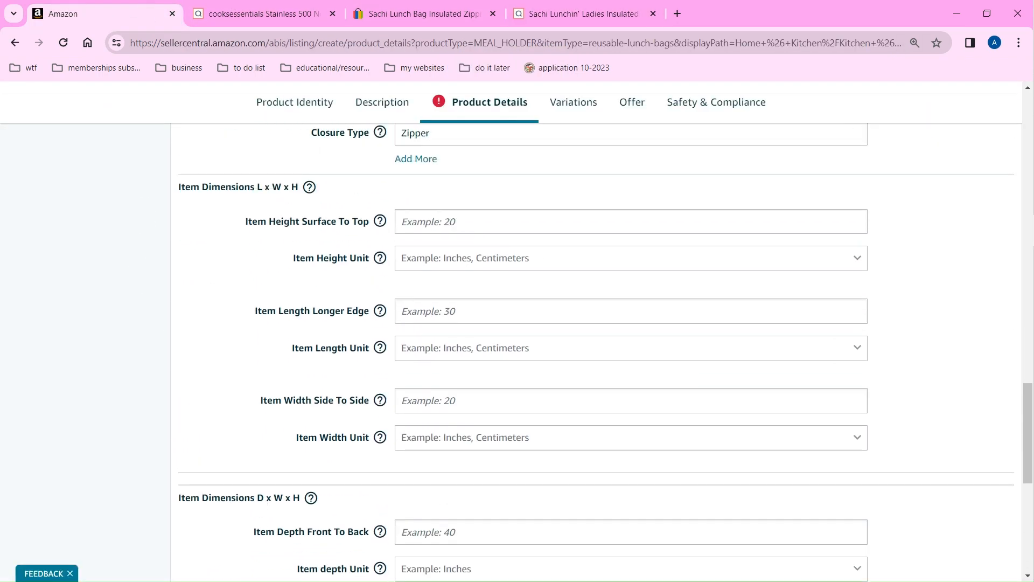
Step: In the L x W x H item dimensions, set the height to 9 inches and the length to 12 inches
{"action": "left_click", "coordinate": [455, 222]}
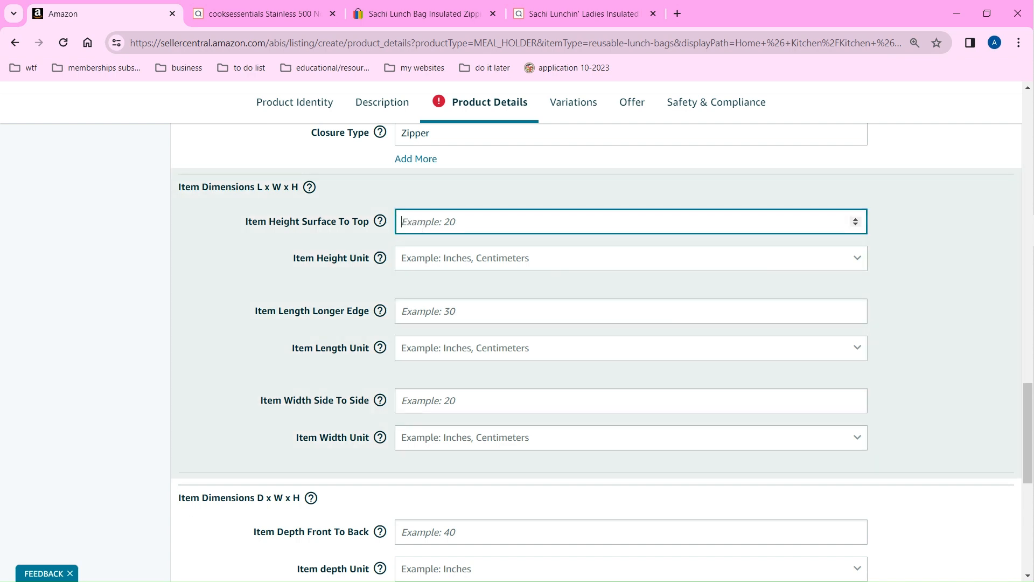
{"action": "key", "text": "Tab"}
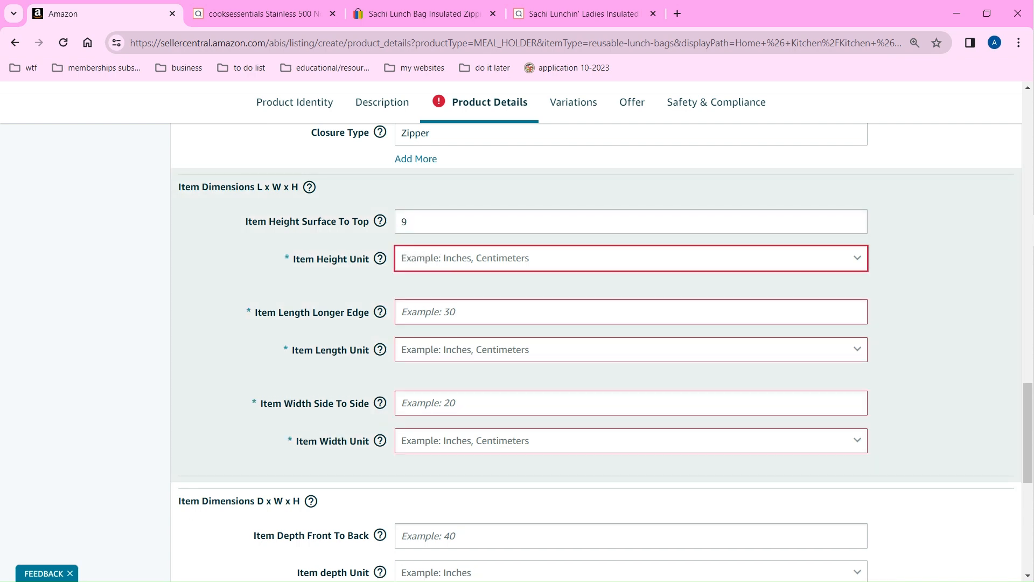
{"action": "key", "text": "i"}
{"action": "key", "text": "Tab"}
{"action": "key", "text": "Return"}
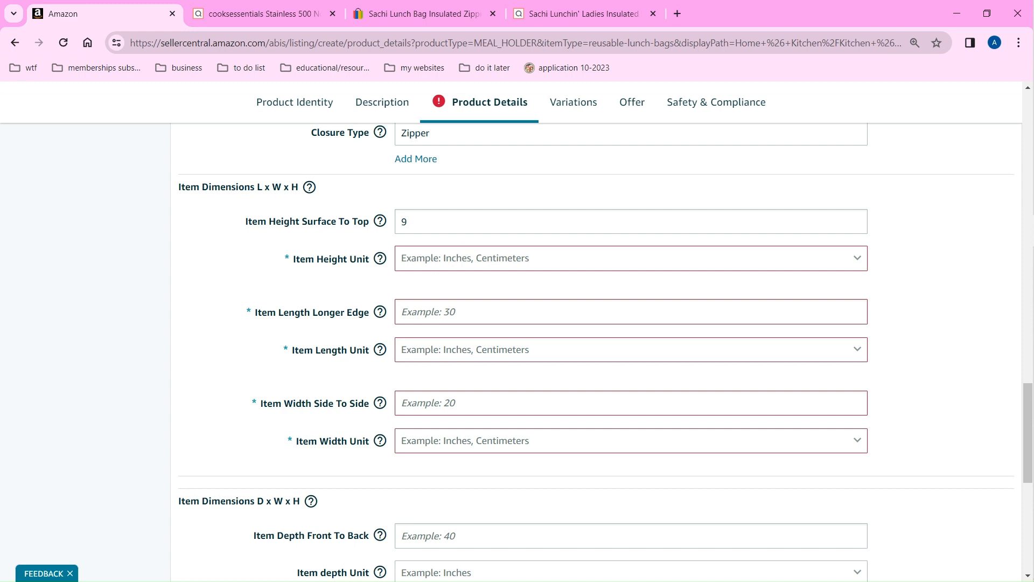
{"action": "left_click", "coordinate": [630, 258]}
{"action": "left_click", "coordinate": [463, 279]}
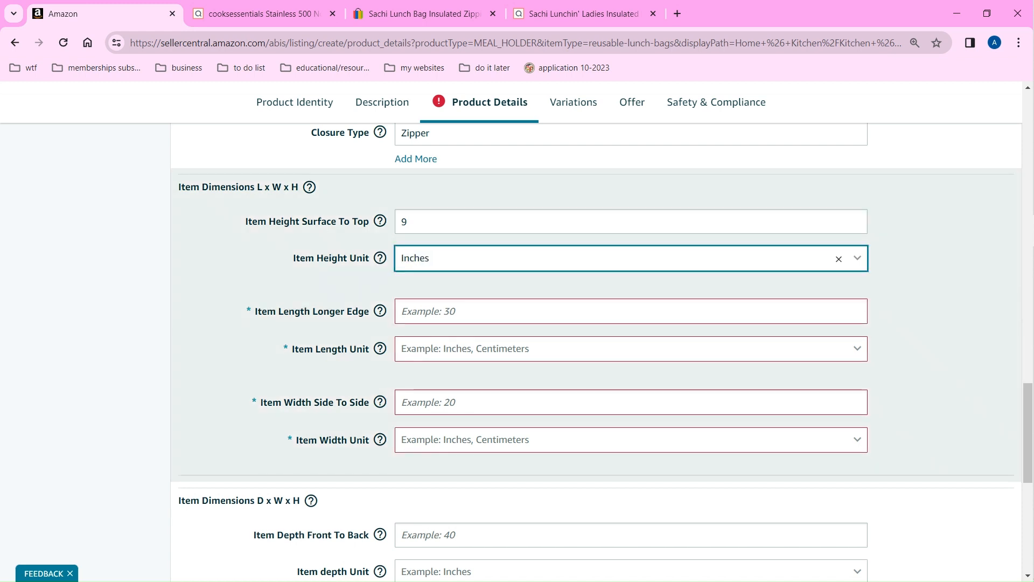
{"action": "left_click", "coordinate": [464, 312]}
{"action": "left_click", "coordinate": [464, 348]}
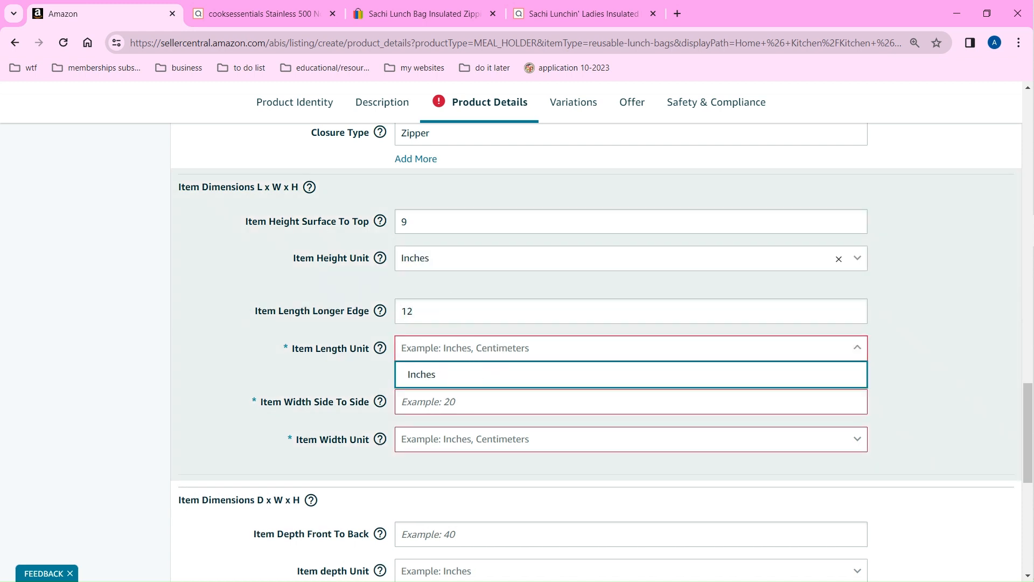
{"action": "left_click", "coordinate": [464, 373]}
Step: Correct the item height to 6 and set the item width side to side to 9 inches
{"action": "left_click", "coordinate": [463, 401]}
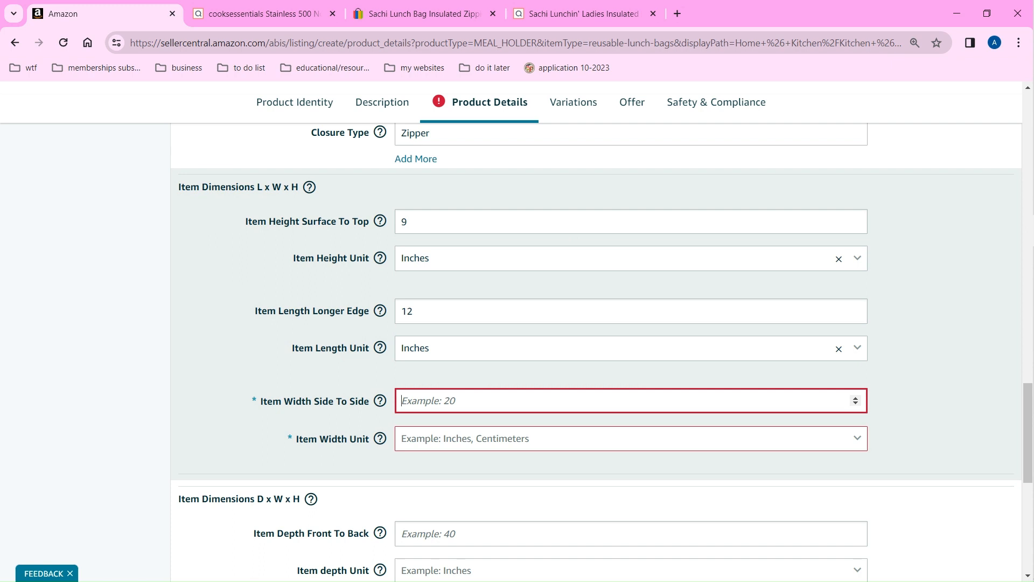
{"action": "left_click", "coordinate": [407, 222]}
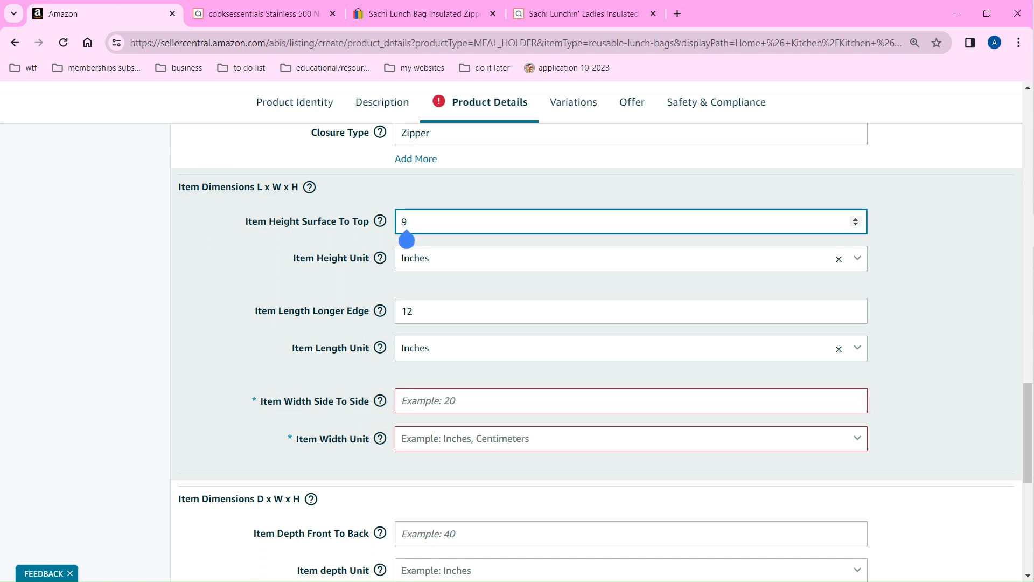
{"action": "left_click", "coordinate": [463, 400]}
{"action": "type", "text": "9"}
{"action": "left_click", "coordinate": [630, 437]}
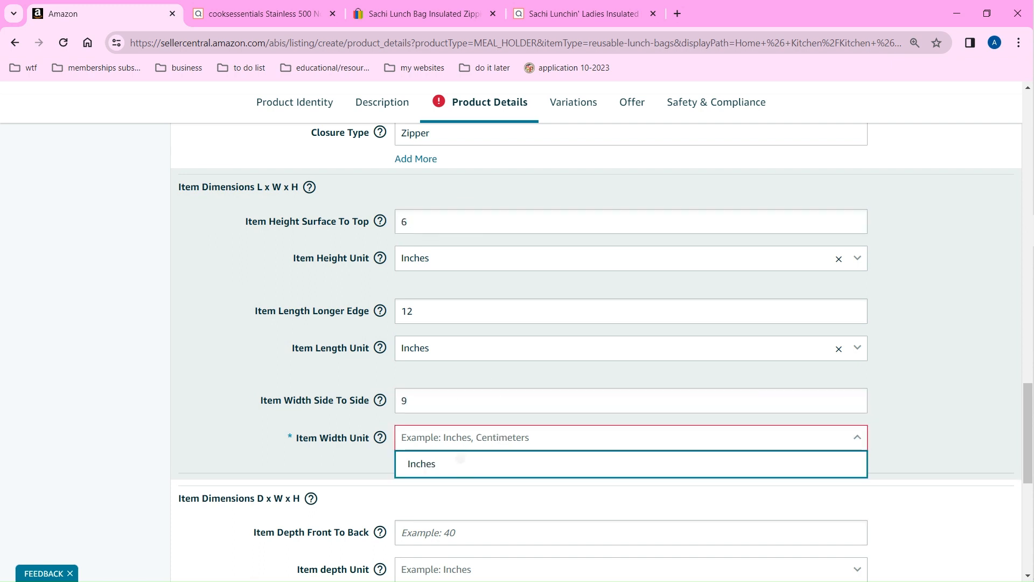
{"action": "left_click", "coordinate": [426, 462]}
Step: In the D x W x H item dimensions, set depth to 6, height to 12 and width to 9, all in inches
{"action": "scroll", "coordinate": [611, 380], "scroll_direction": "down", "scroll_amount": 3}
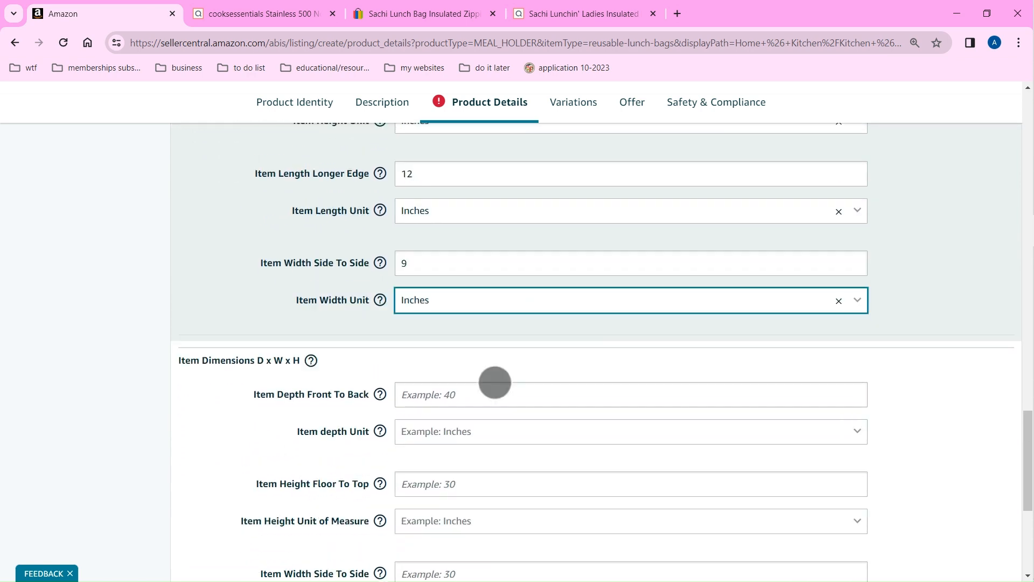
{"action": "scroll", "coordinate": [490, 409], "scroll_direction": "up", "scroll_amount": 1}
{"action": "left_click", "coordinate": [487, 438]}
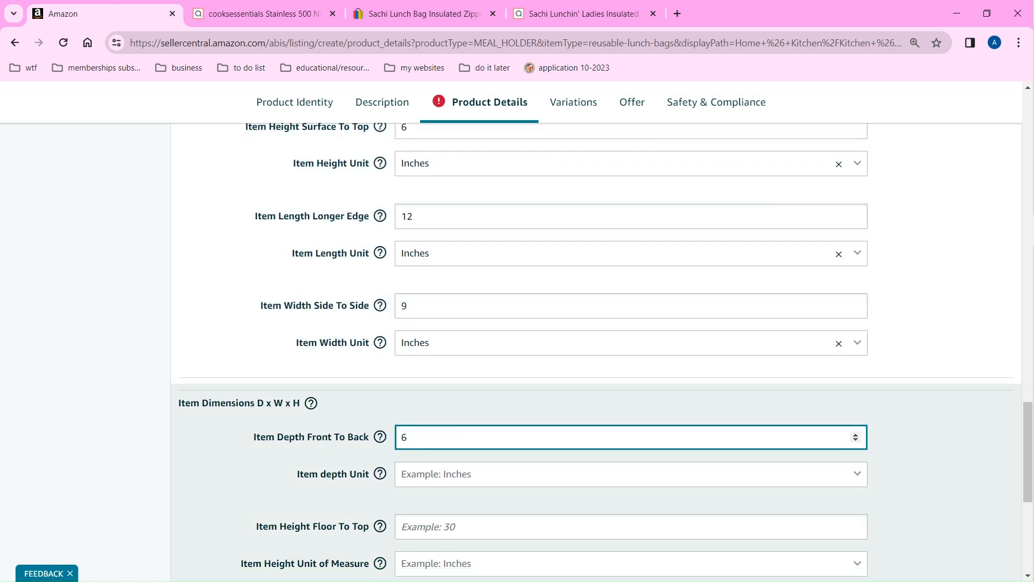
{"action": "left_click", "coordinate": [485, 526]}
{"action": "type", "text": "12"}
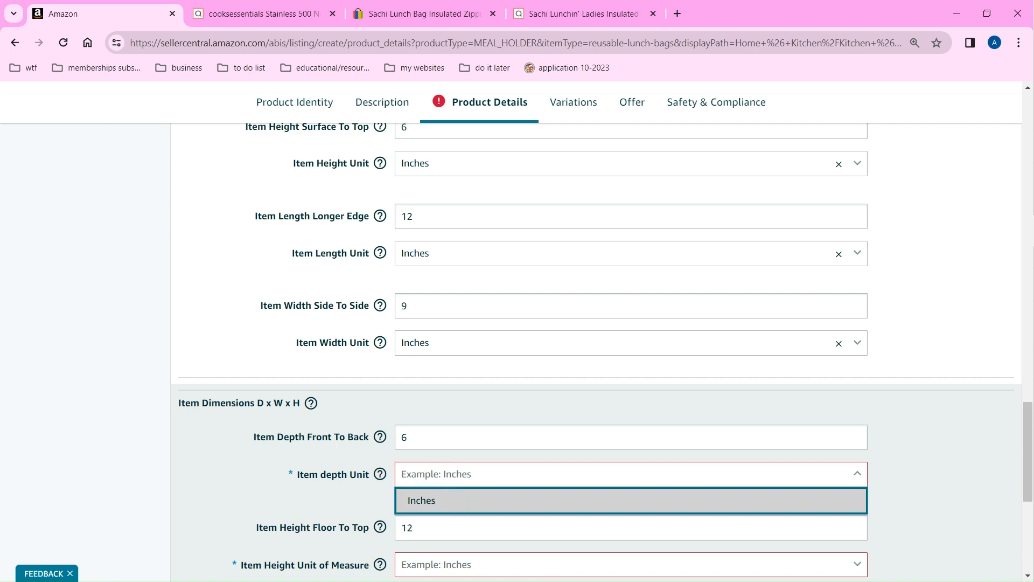
{"action": "left_click", "coordinate": [479, 500]}
{"action": "scroll", "coordinate": [480, 500], "scroll_direction": "down", "scroll_amount": 3}
{"action": "left_click", "coordinate": [480, 367]}
{"action": "left_click", "coordinate": [479, 394]}
{"action": "left_click", "coordinate": [479, 457]}
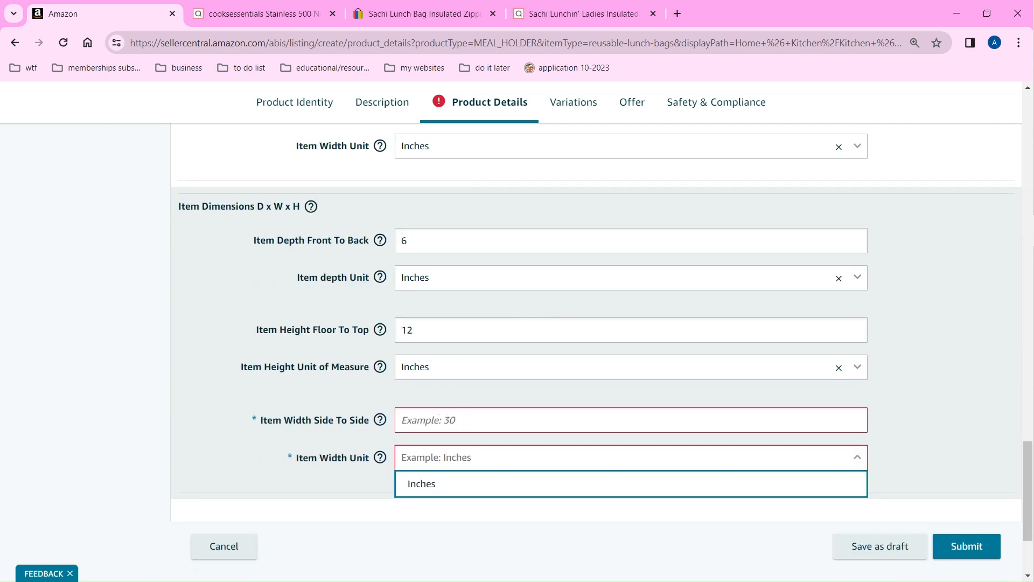
{"action": "left_click", "coordinate": [480, 484]}
{"action": "left_click", "coordinate": [479, 420]}
Step: Save the listing as a draft and go to the image upload area of the listing's description
{"action": "scroll", "coordinate": [919, 376], "scroll_direction": "up", "scroll_amount": 15}
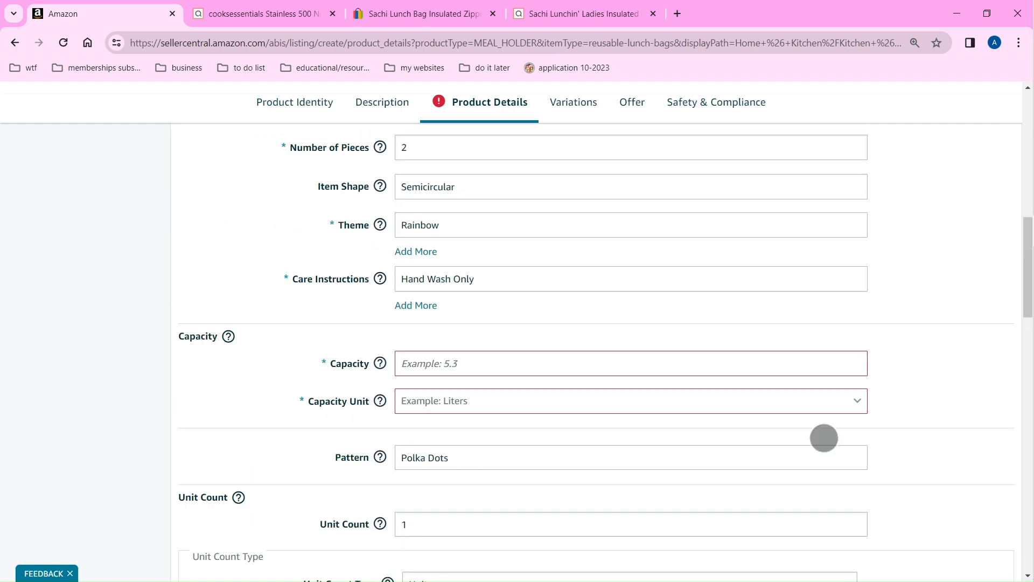
{"action": "scroll", "coordinate": [748, 422], "scroll_direction": "down", "scroll_amount": 6}
{"action": "scroll", "coordinate": [886, 397], "scroll_direction": "down", "scroll_amount": 10}
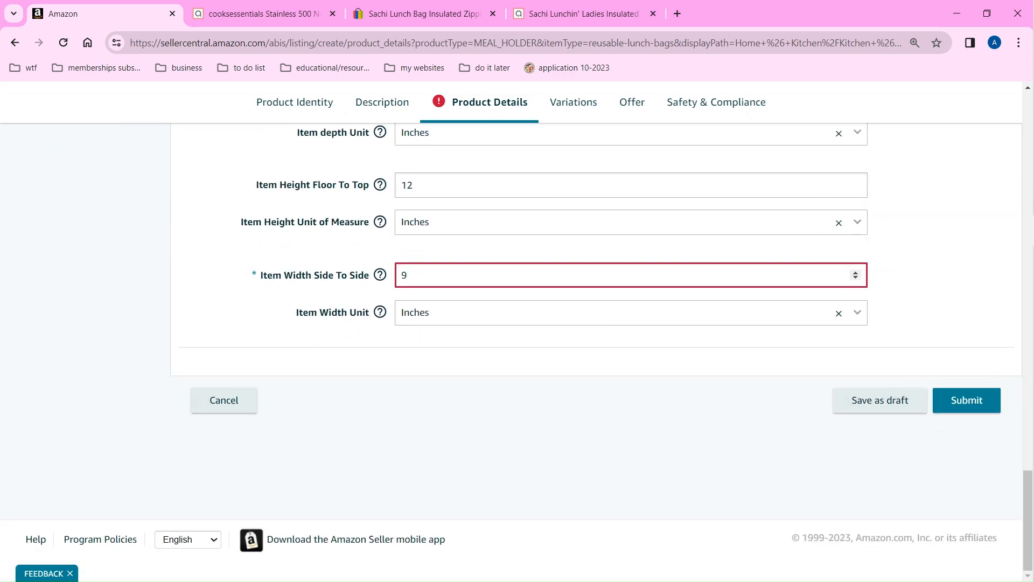
{"action": "left_click", "coordinate": [888, 398]}
{"action": "left_click", "coordinate": [357, 105]}
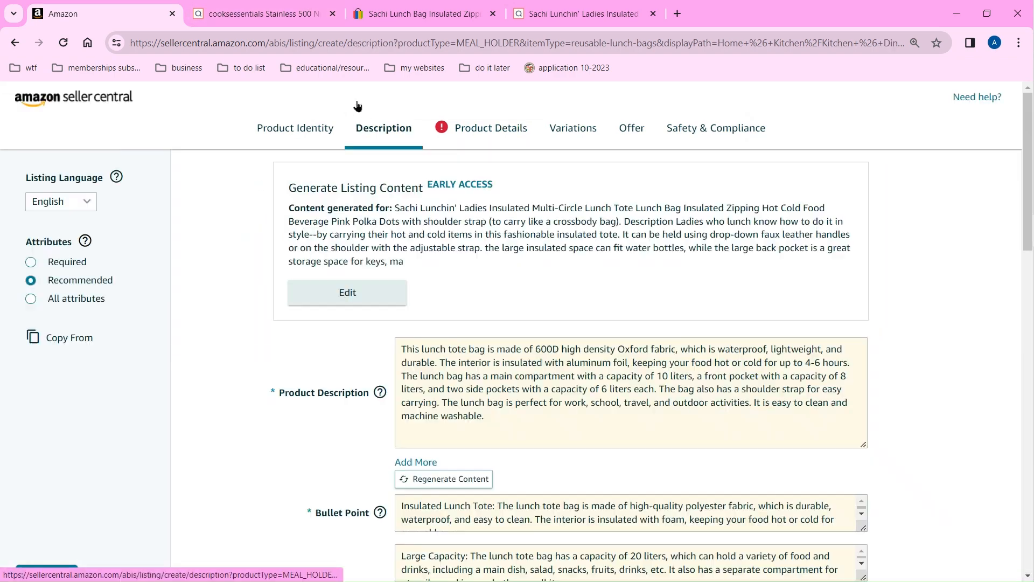
{"action": "scroll", "coordinate": [932, 392], "scroll_direction": "down", "scroll_amount": 10}
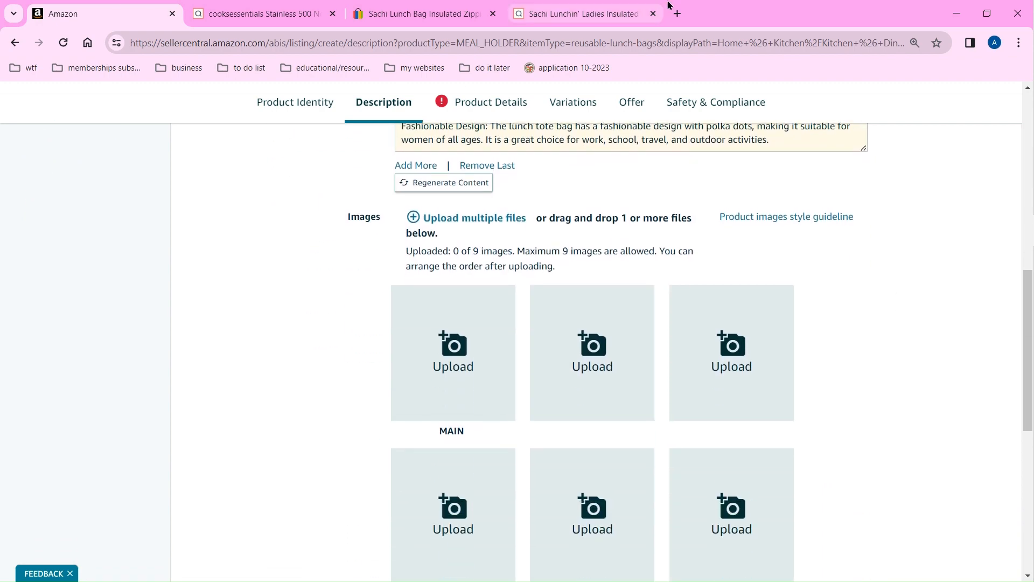
{"action": "left_click", "coordinate": [585, 15]}
{"action": "scroll", "coordinate": [517, 323], "scroll_direction": "up", "scroll_amount": 8}
{"action": "scroll", "coordinate": [517, 323], "scroll_direction": "down", "scroll_amount": 1}
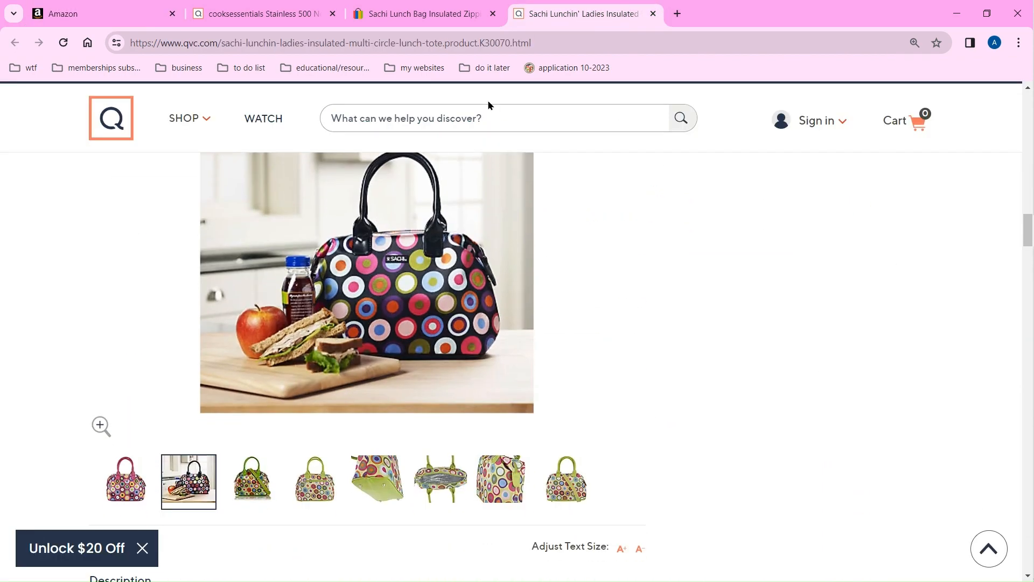
{"action": "right_click", "coordinate": [383, 248]}
{"action": "left_click", "coordinate": [434, 282]}
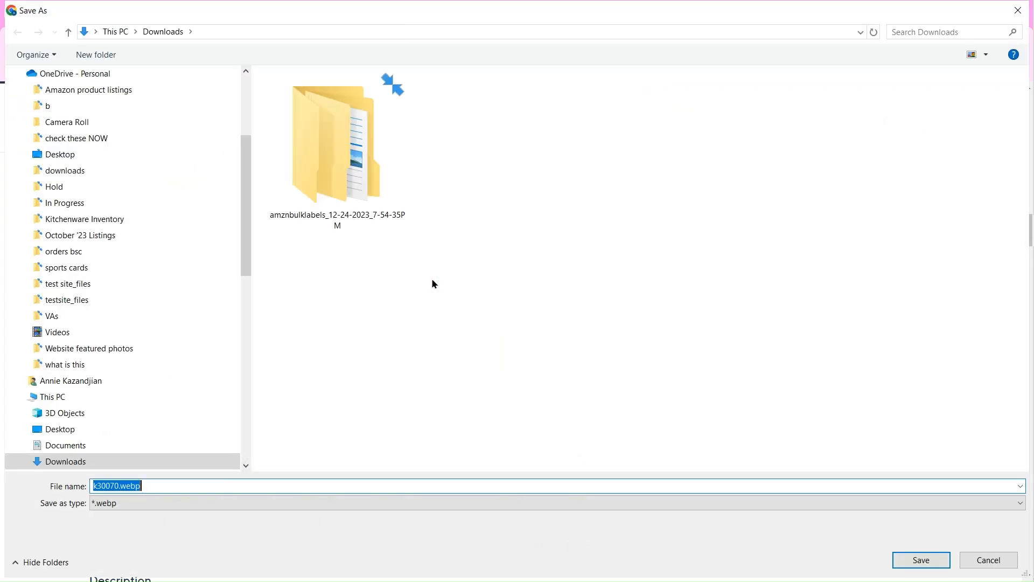
{"action": "left_click", "coordinate": [1011, 11]}
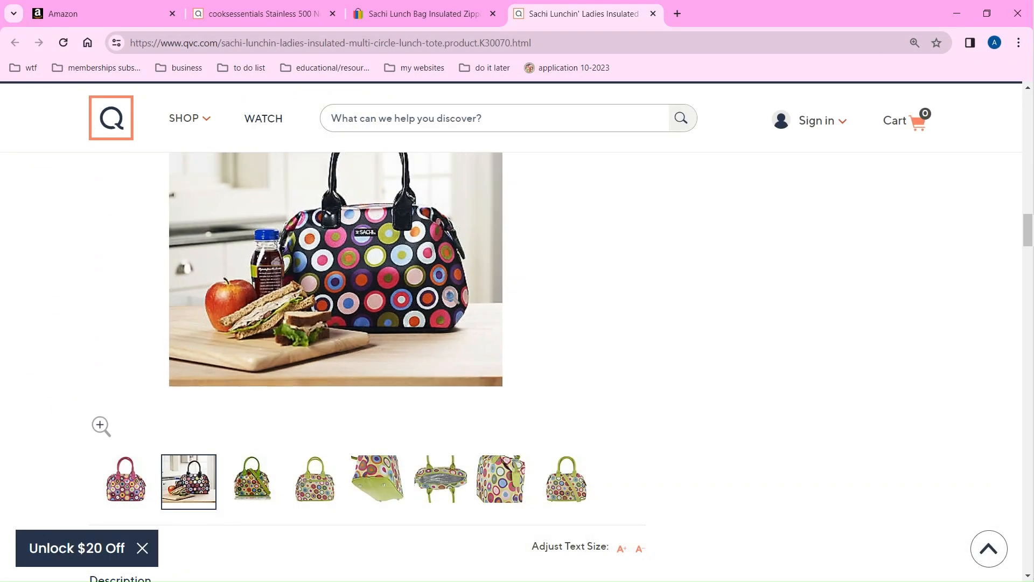
{"action": "left_click", "coordinate": [100, 425]}
{"action": "right_click", "coordinate": [467, 269]}
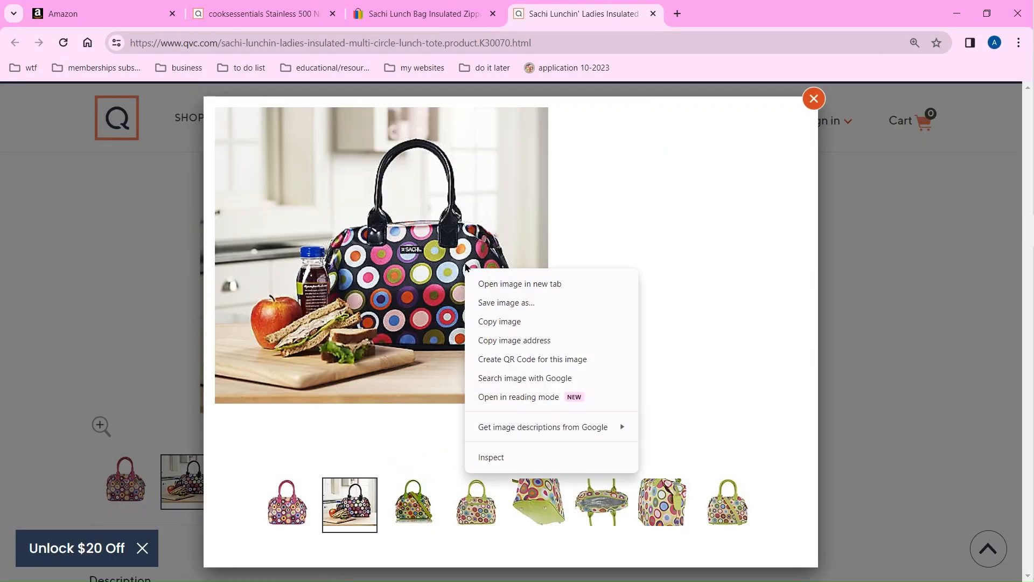
{"action": "left_click", "coordinate": [514, 301]}
{"action": "type", "text": "b"}
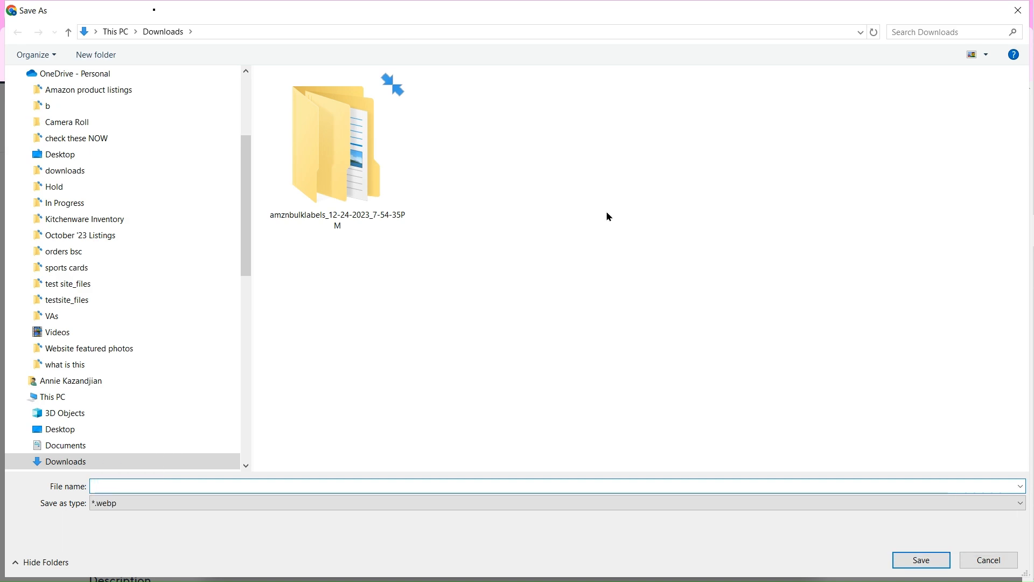
{"action": "left_click", "coordinate": [1026, 6]}
Step: Open the QVC kitchen-scene photo and the pink tote photo in separate browser tabs
{"action": "right_click", "coordinate": [478, 198]}
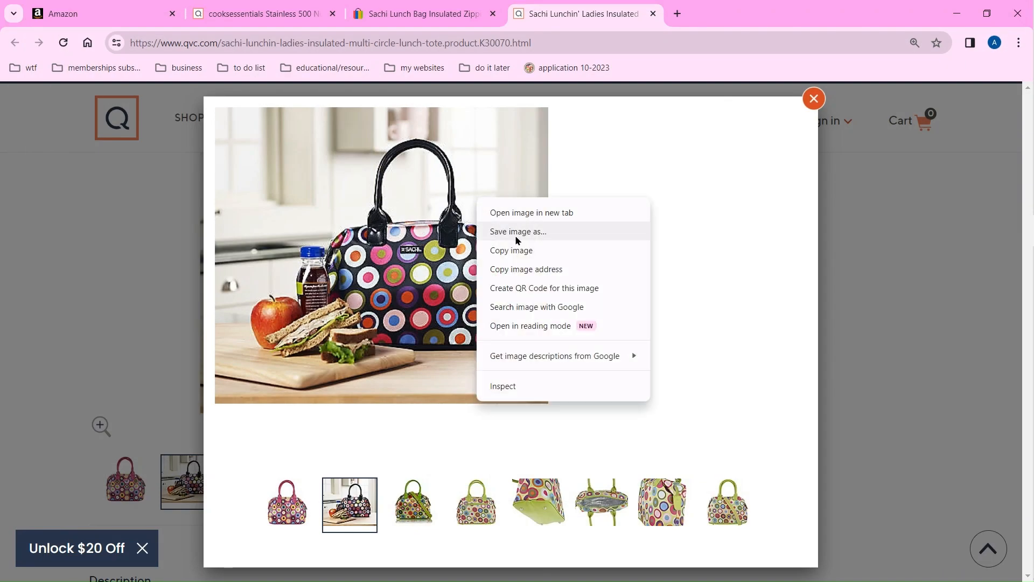
{"action": "left_click", "coordinate": [490, 212]}
{"action": "left_click", "coordinate": [278, 519]}
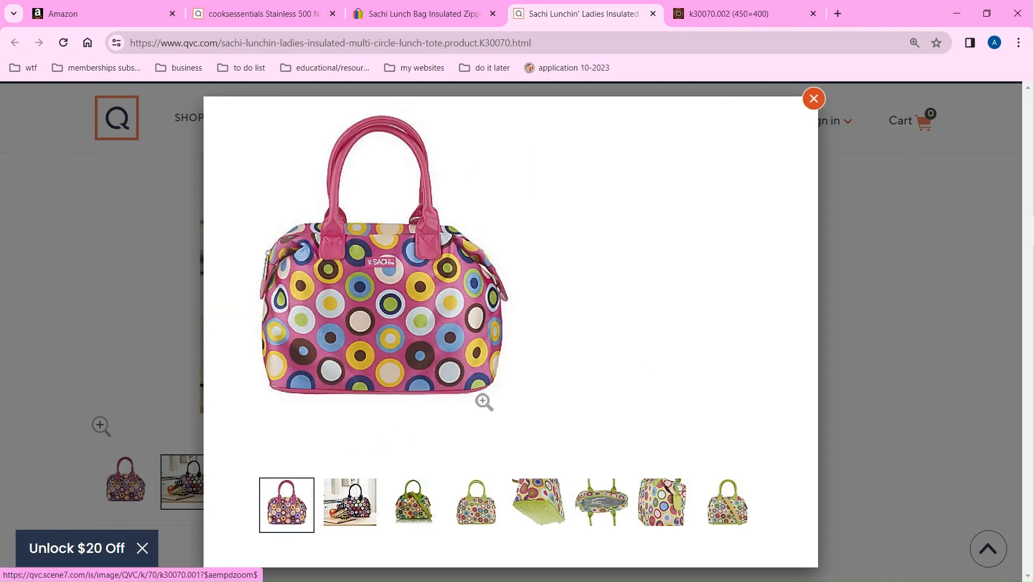
{"action": "right_click", "coordinate": [474, 194]}
{"action": "left_click", "coordinate": [529, 204]}
{"action": "key", "text": "ctrl+Tab"}
{"action": "right_click", "coordinate": [474, 320]}
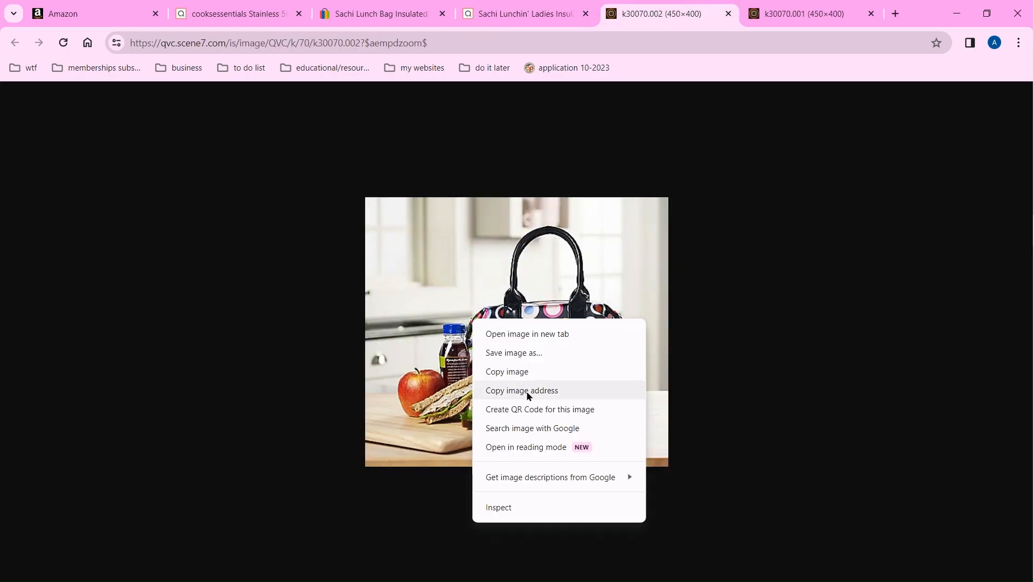
{"action": "left_click", "coordinate": [514, 353]}
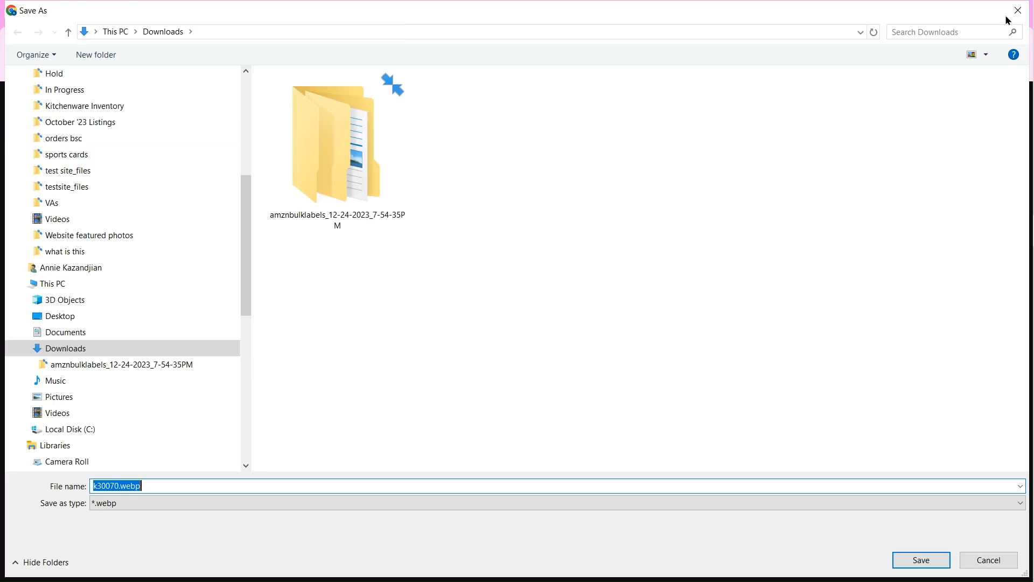
{"action": "left_click", "coordinate": [1018, 10]}
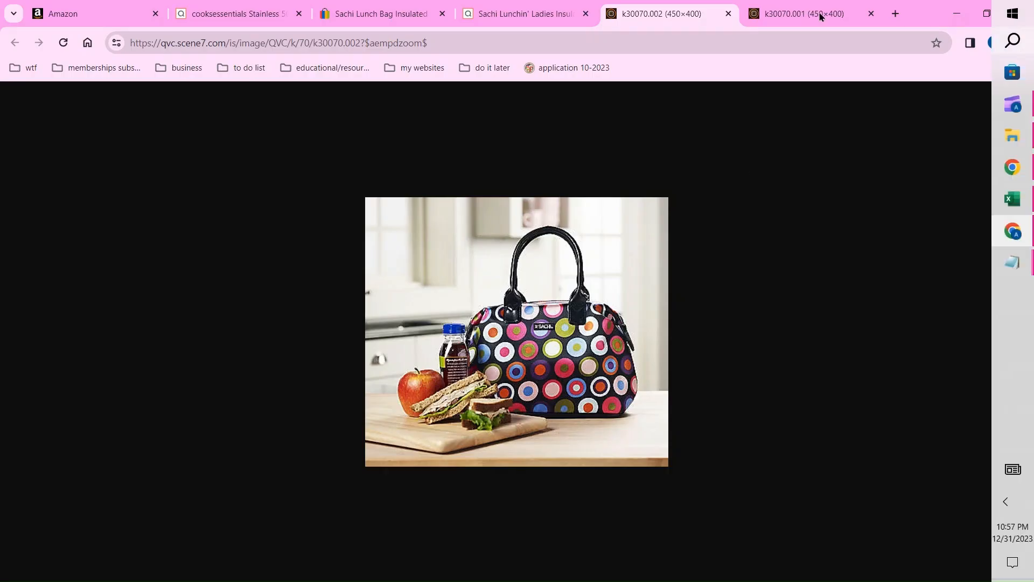
{"action": "left_click", "coordinate": [813, 14]}
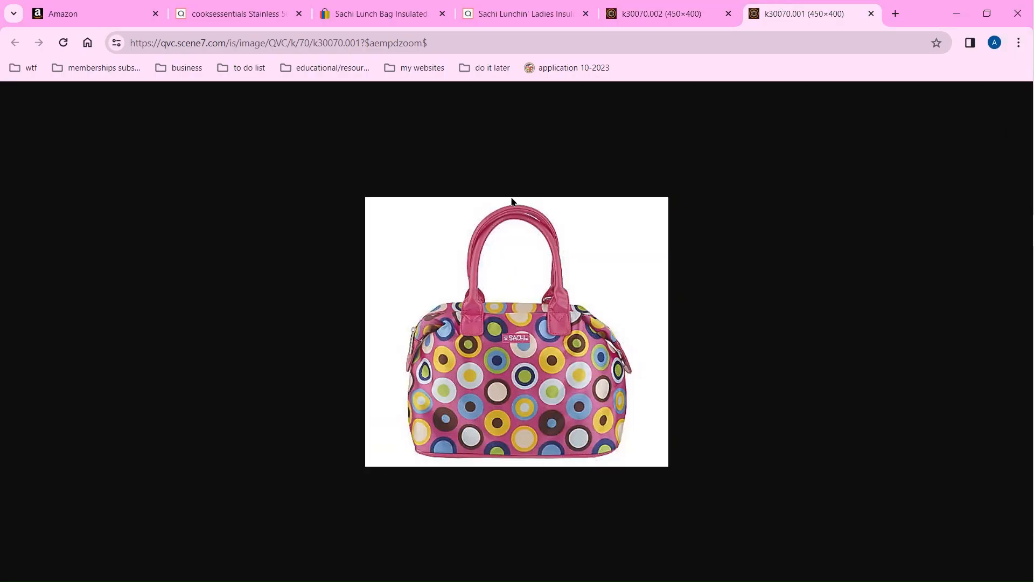
Step: Save the main tote photo from the eBay listing to Downloads as "pink" and return to the Amazon listing
{"action": "left_click", "coordinate": [377, 14]}
{"action": "right_click", "coordinate": [450, 330]}
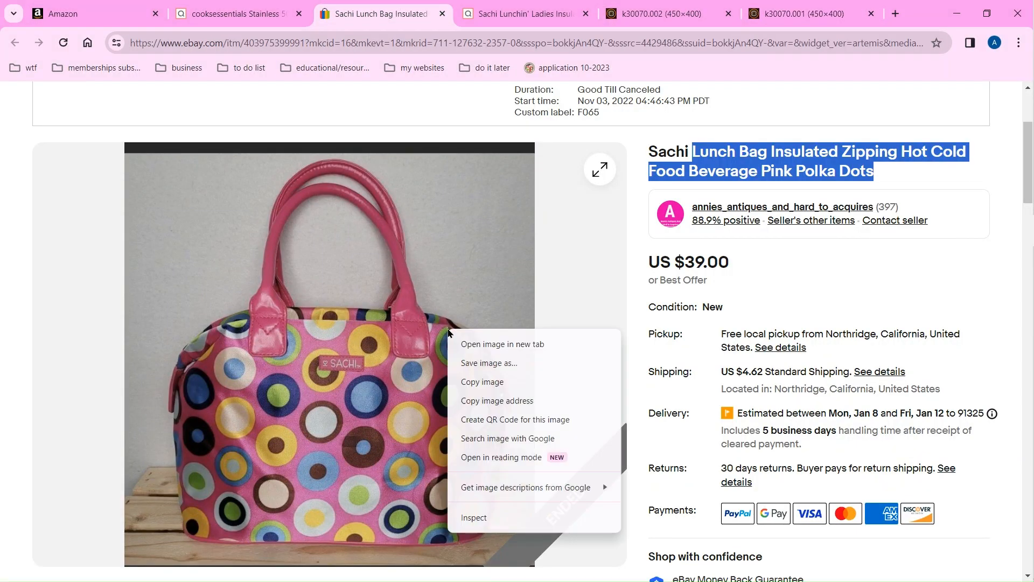
{"action": "left_click", "coordinate": [483, 365]}
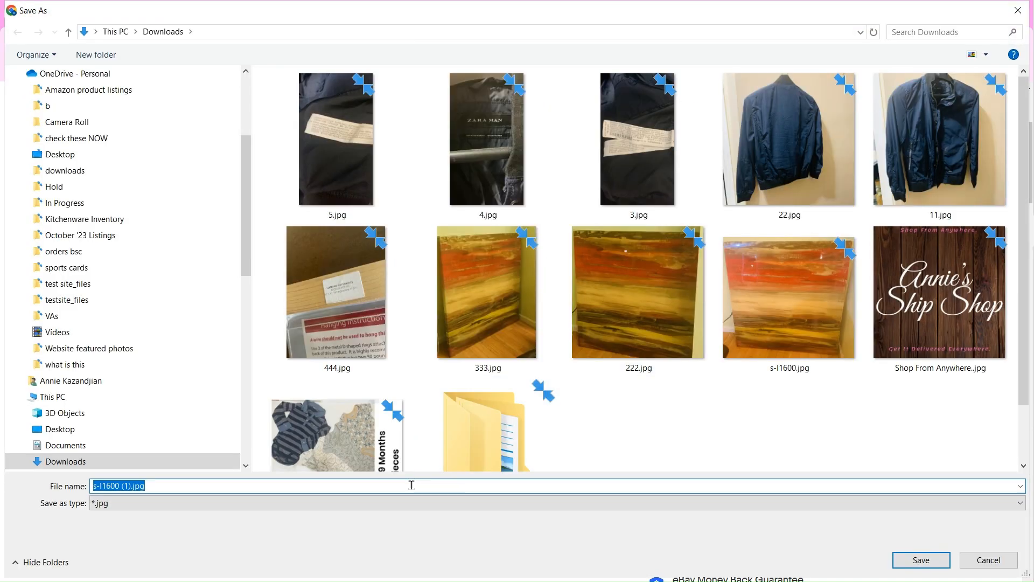
{"action": "type", "text": "pinl"}
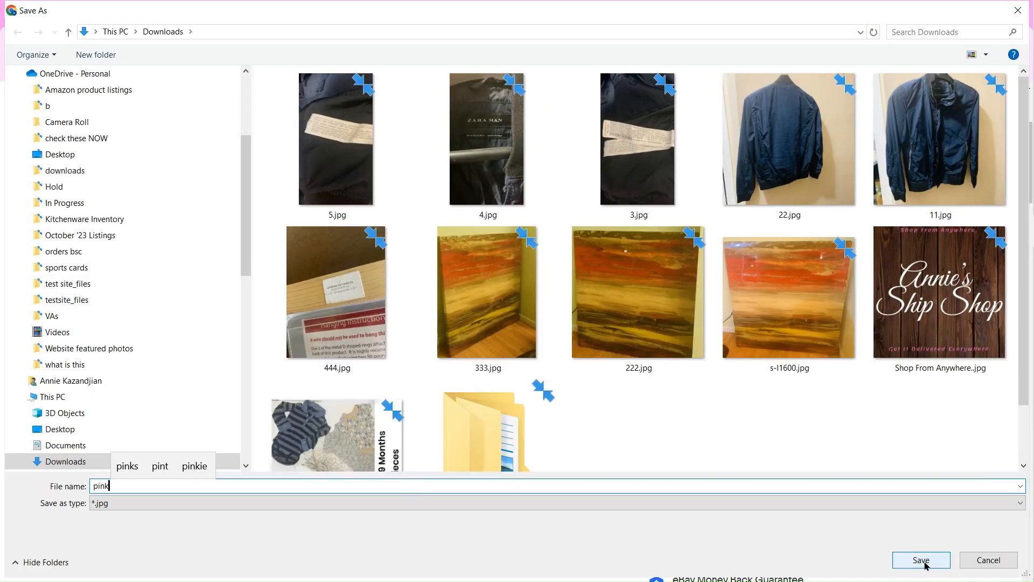
{"action": "left_click", "coordinate": [926, 564]}
{"action": "left_click", "coordinate": [105, 7]}
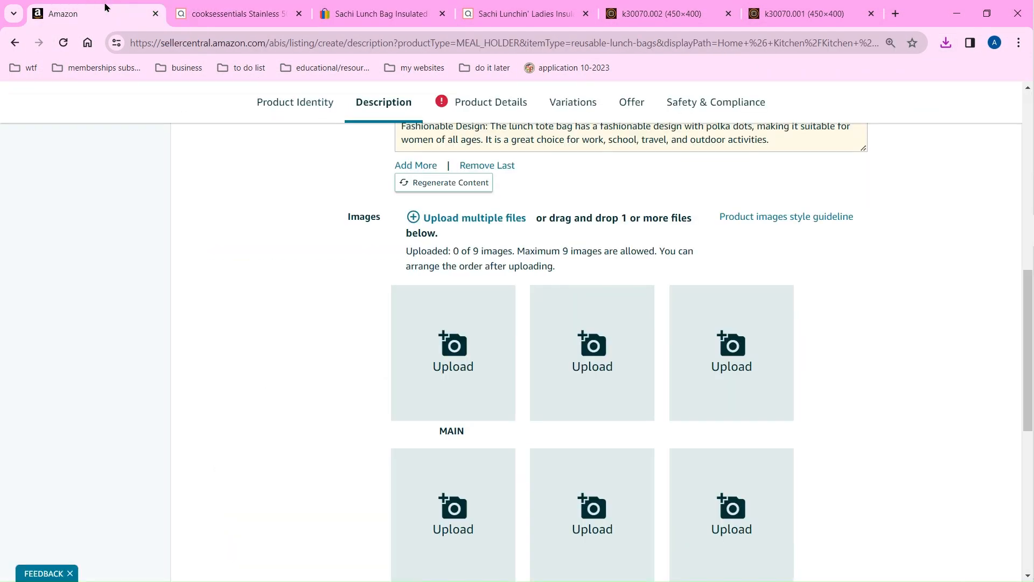
Step: Switch to the kitchen-scene photo, then open the Screenshots folder in a maximized File Explorer window
{"action": "left_click", "coordinate": [454, 365]}
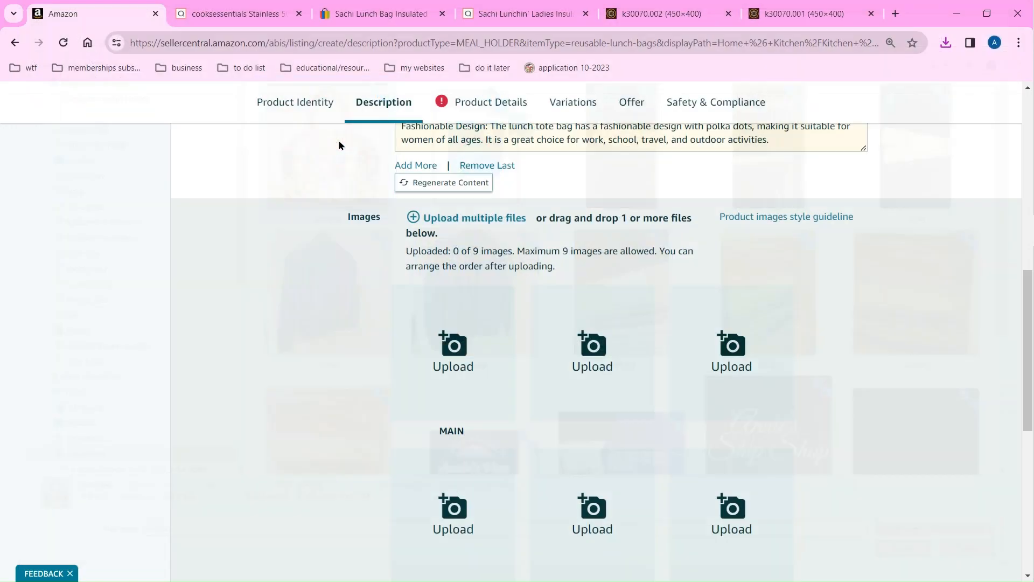
{"action": "left_click", "coordinate": [639, 6]}
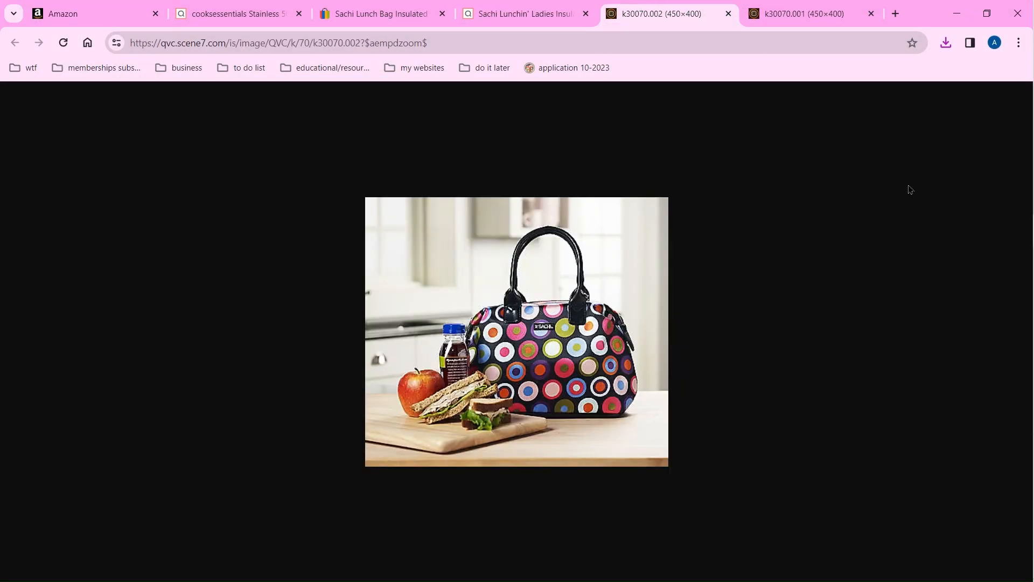
{"action": "left_click", "coordinate": [1015, 231]}
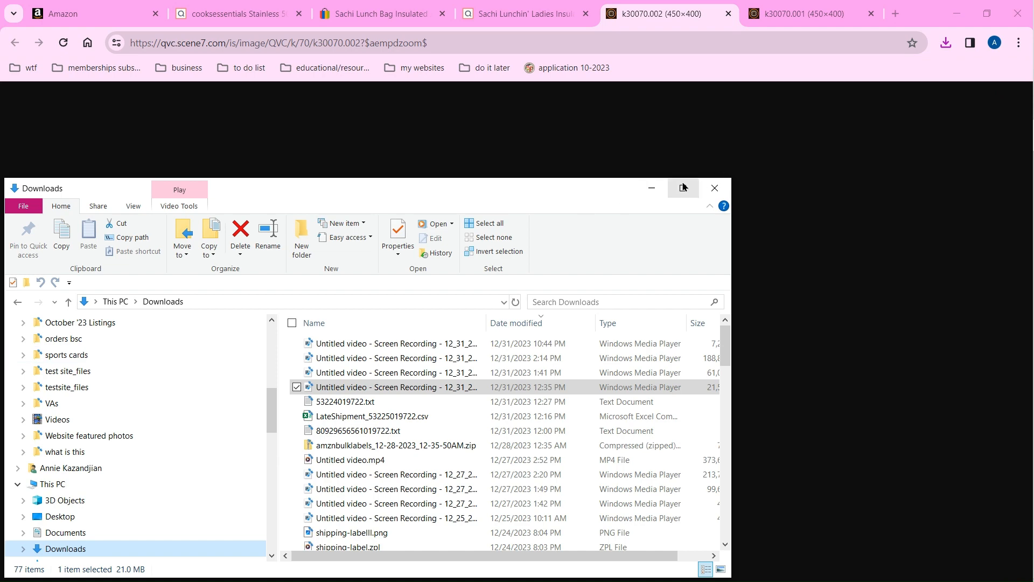
{"action": "left_click", "coordinate": [683, 186]}
{"action": "left_click", "coordinate": [270, 162]}
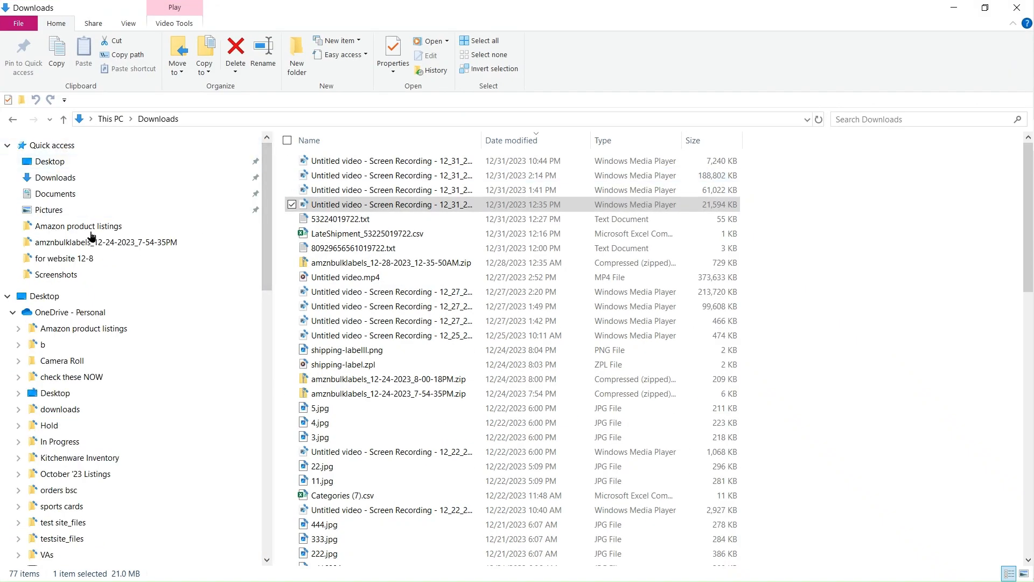
{"action": "left_click", "coordinate": [81, 276]}
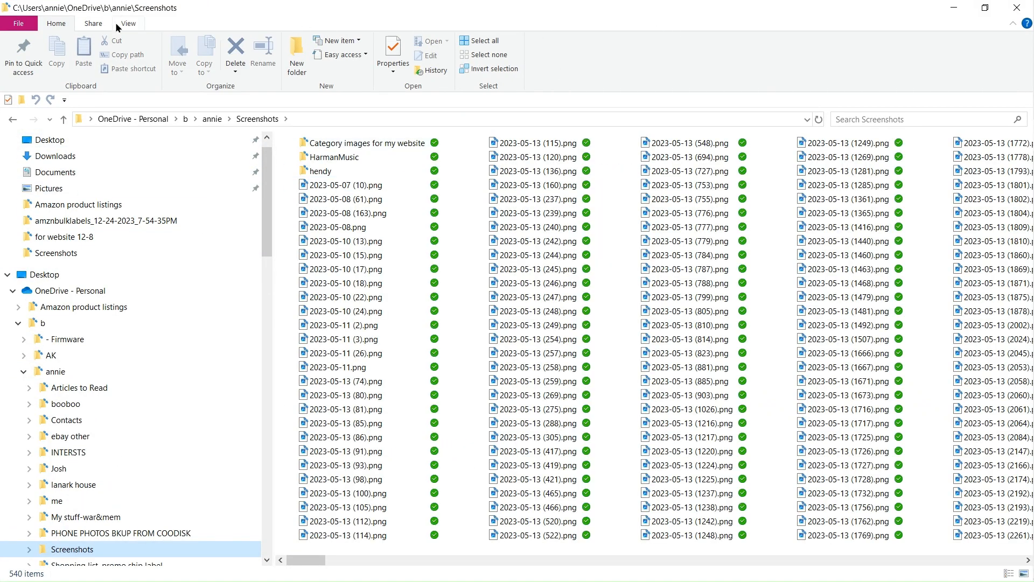
Step: Show the Screenshots folder in Details view and filter it to files modified today
{"action": "left_click", "coordinate": [128, 23]}
{"action": "left_click", "coordinate": [113, 43]}
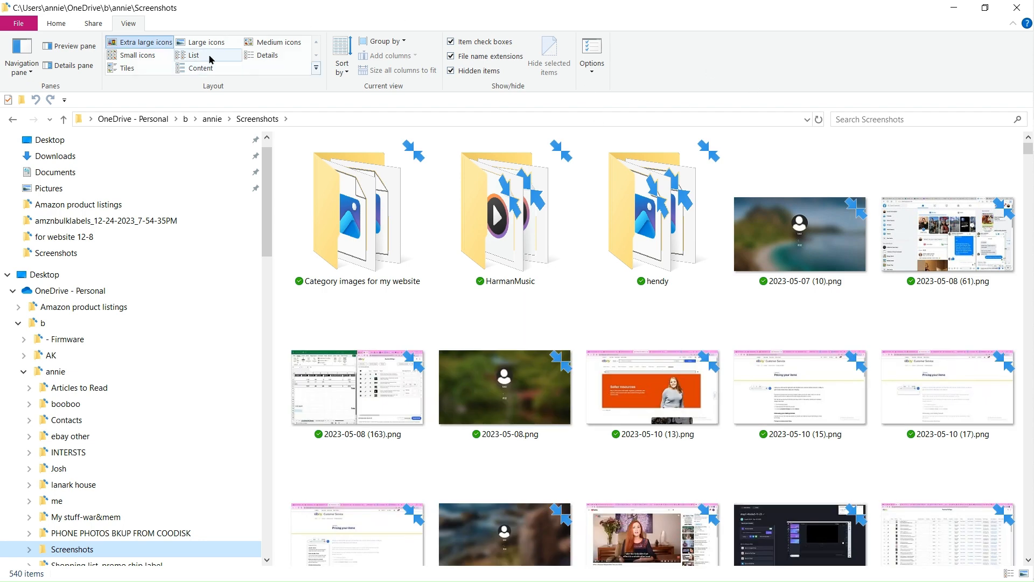
{"action": "left_click", "coordinate": [263, 56]}
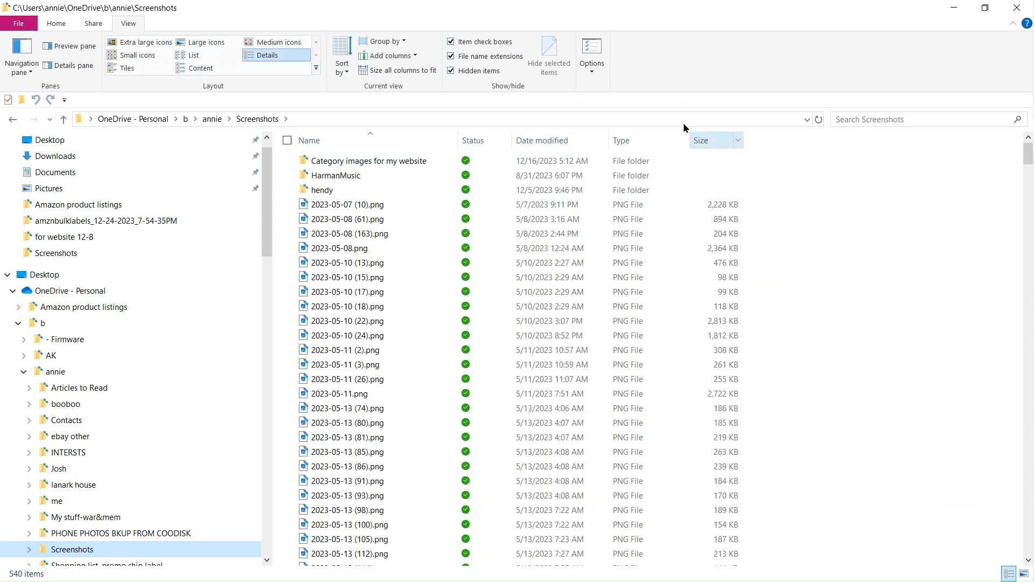
{"action": "left_click", "coordinate": [602, 140]}
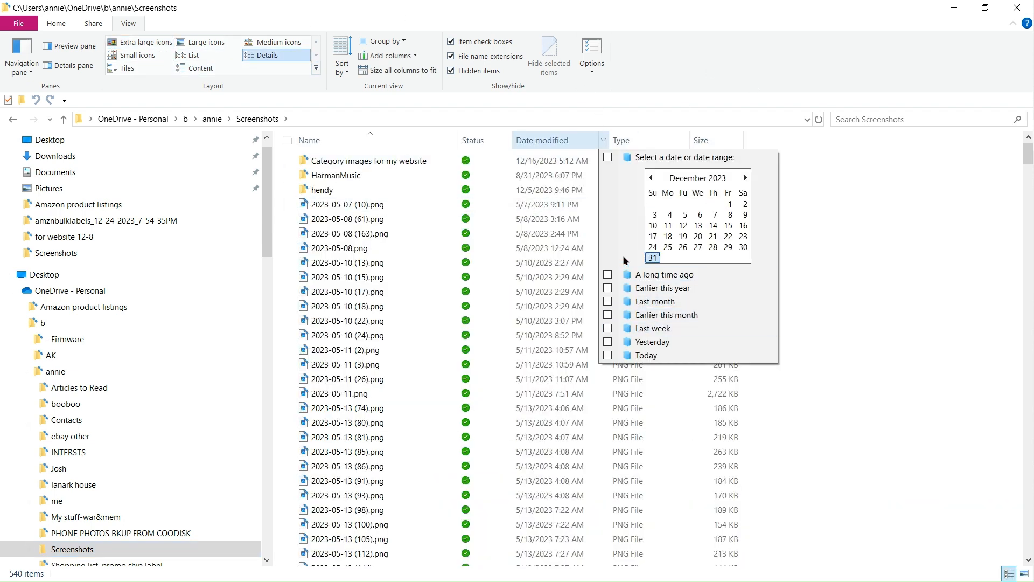
{"action": "left_click", "coordinate": [608, 355]}
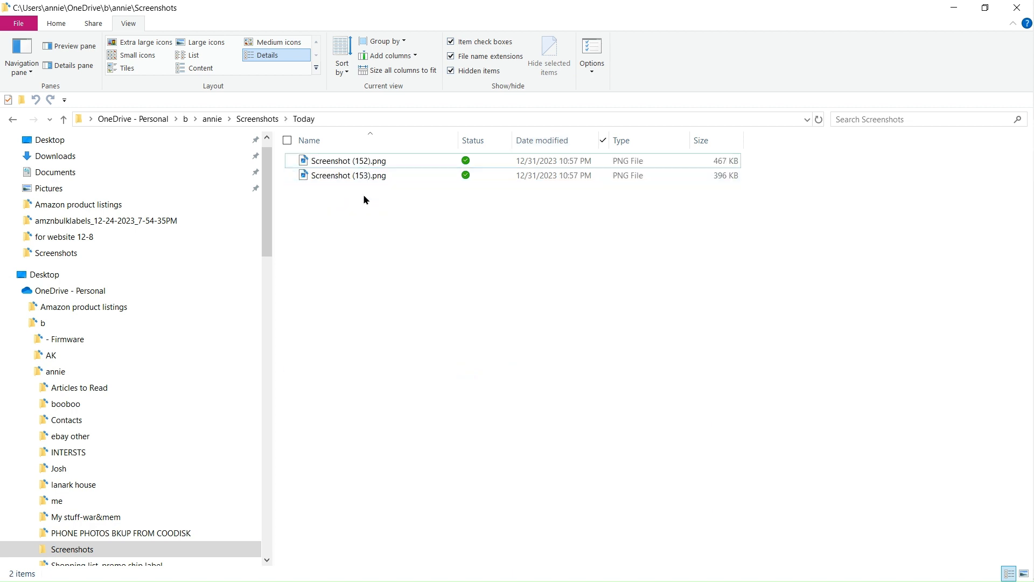
Step: Open both of today's screenshots in Photos and start editing Screenshot (152).png
{"action": "left_click_drag", "start_coordinate": [362, 198], "coordinate": [351, 142]}
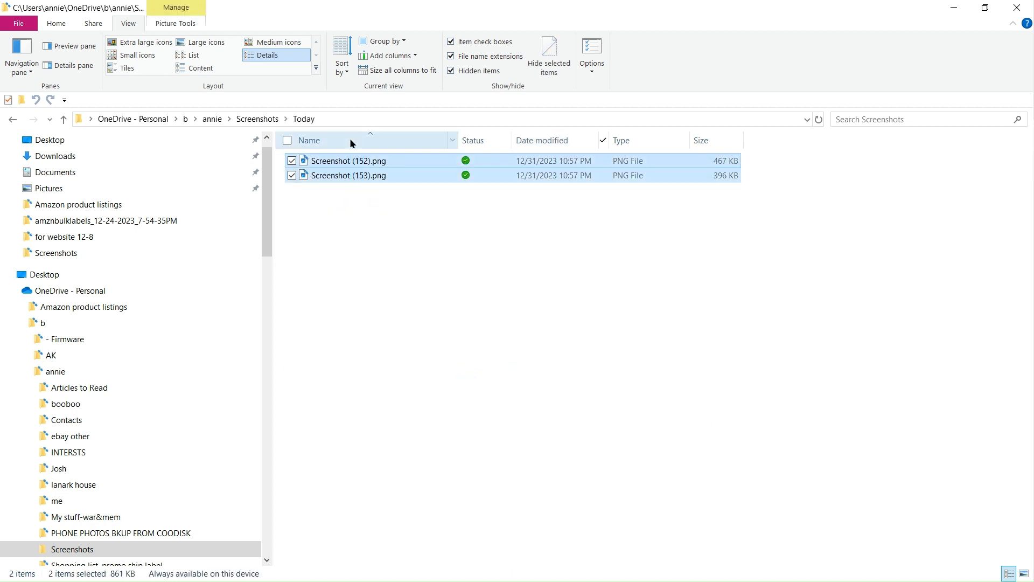
{"action": "right_click", "coordinate": [323, 163]}
{"action": "left_click", "coordinate": [280, 174]}
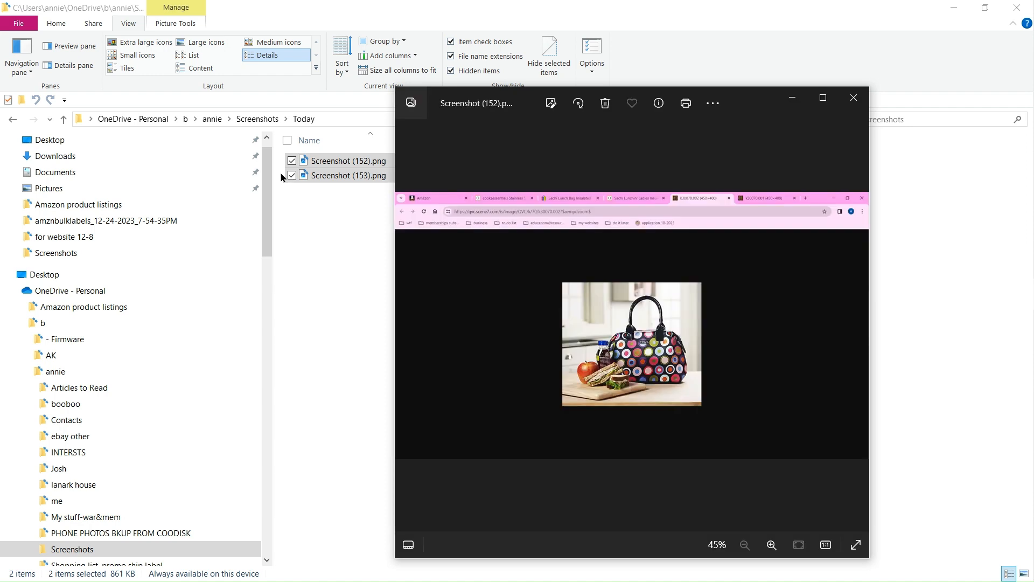
{"action": "left_click", "coordinate": [556, 106]}
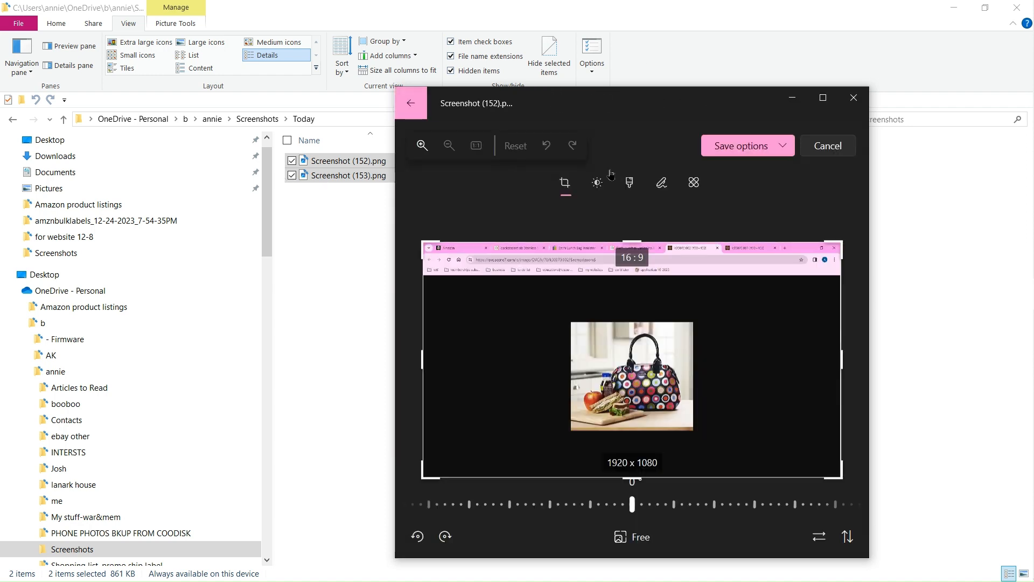
Step: Crop Screenshot (152).png to the kitchen-scene photo, about 579 x 506 pixels, save it over the original and close its window
{"action": "left_click_drag", "start_coordinate": [847, 241], "coordinate": [703, 320]}
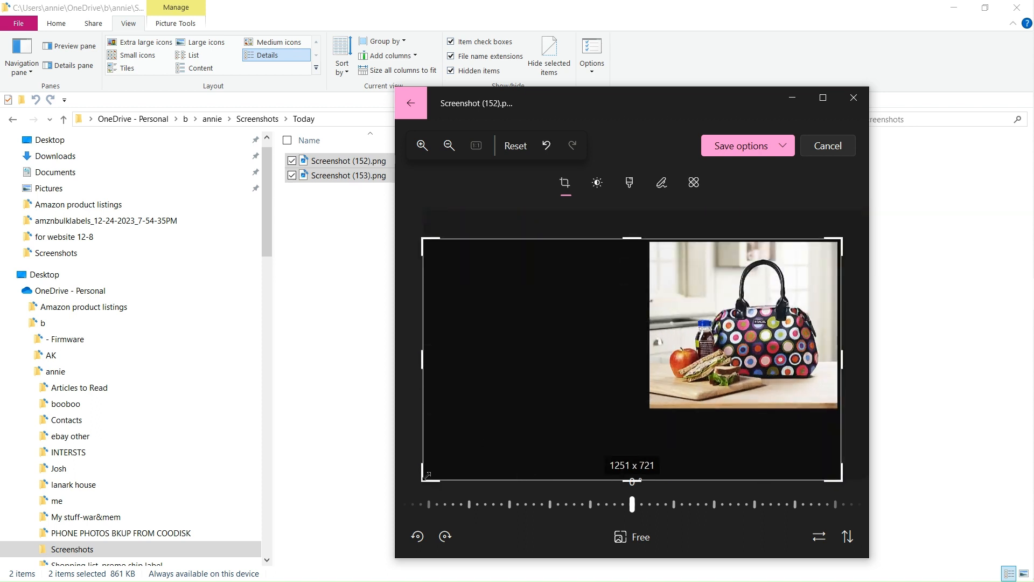
{"action": "left_click_drag", "start_coordinate": [422, 479], "coordinate": [648, 408]}
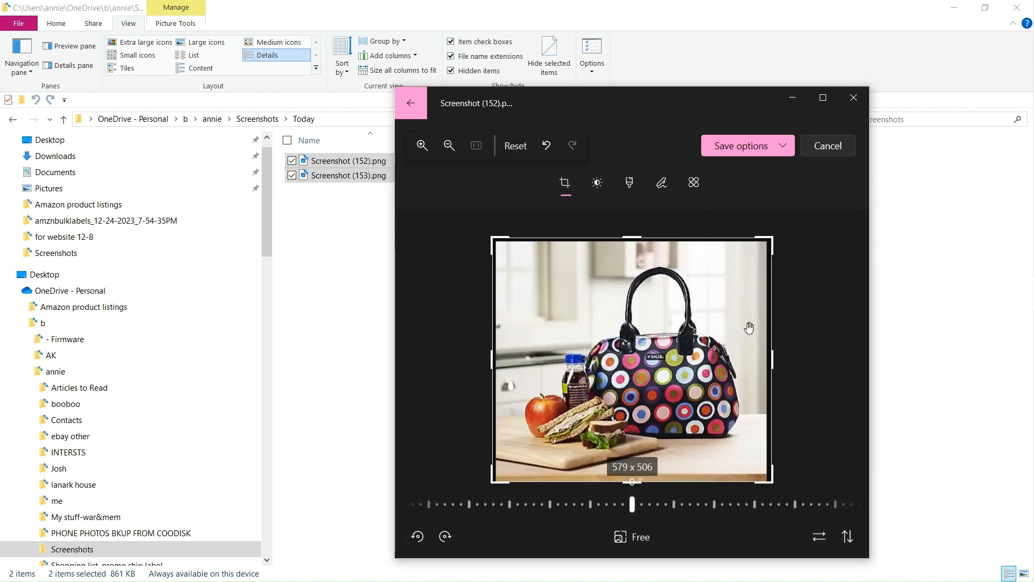
{"action": "left_click", "coordinate": [784, 157]}
{"action": "left_click", "coordinate": [758, 186]}
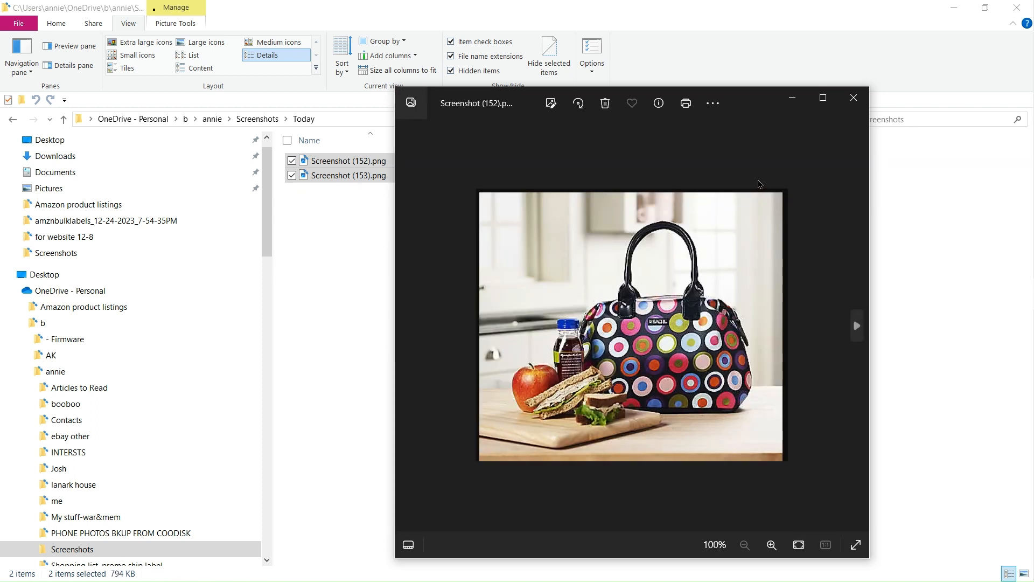
{"action": "left_click", "coordinate": [847, 96]}
{"action": "mouse_move", "coordinate": [1026, 182]}
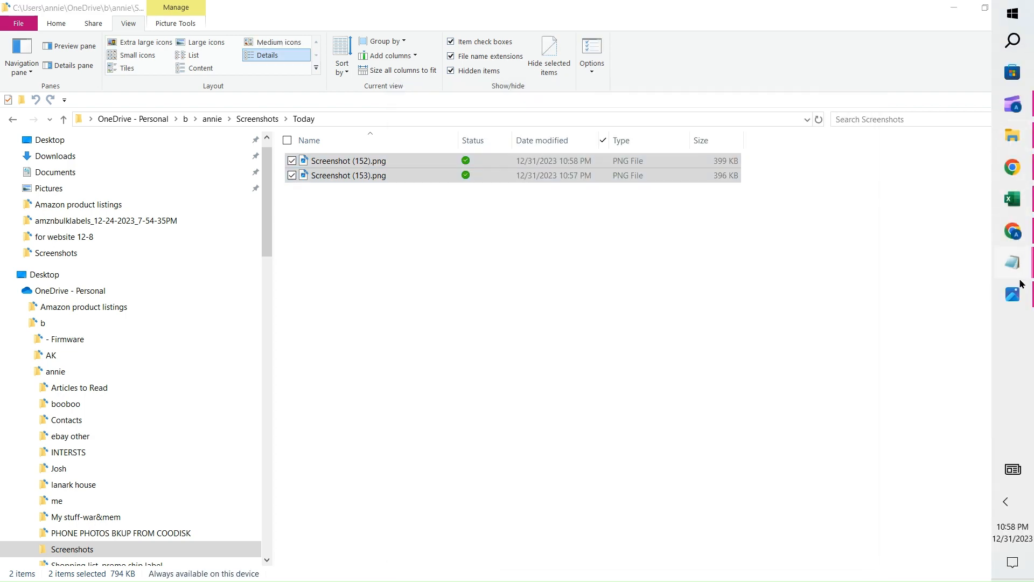
{"action": "right_click", "coordinate": [1013, 293]}
{"action": "left_click", "coordinate": [889, 254]}
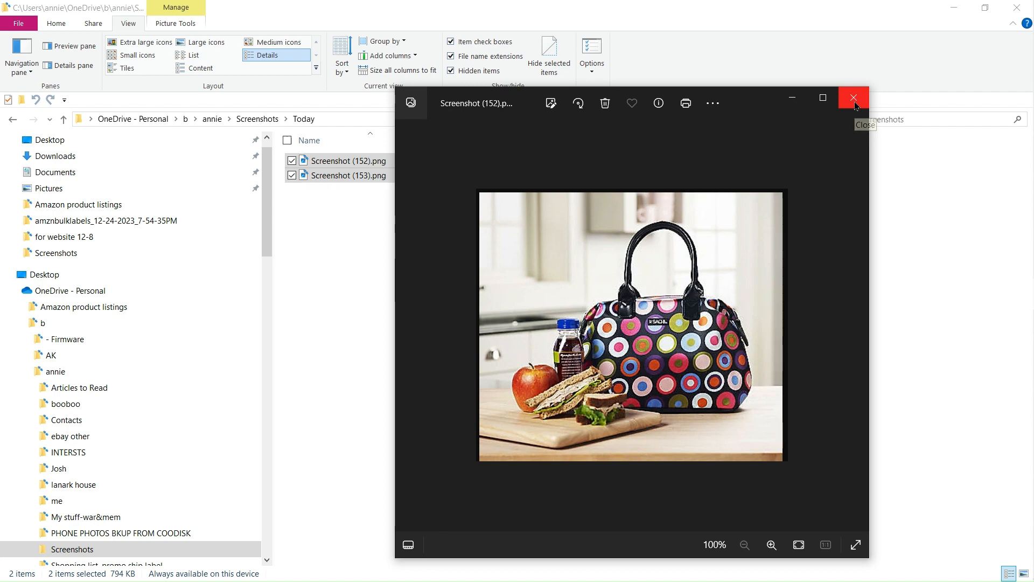
{"action": "left_click", "coordinate": [854, 100]}
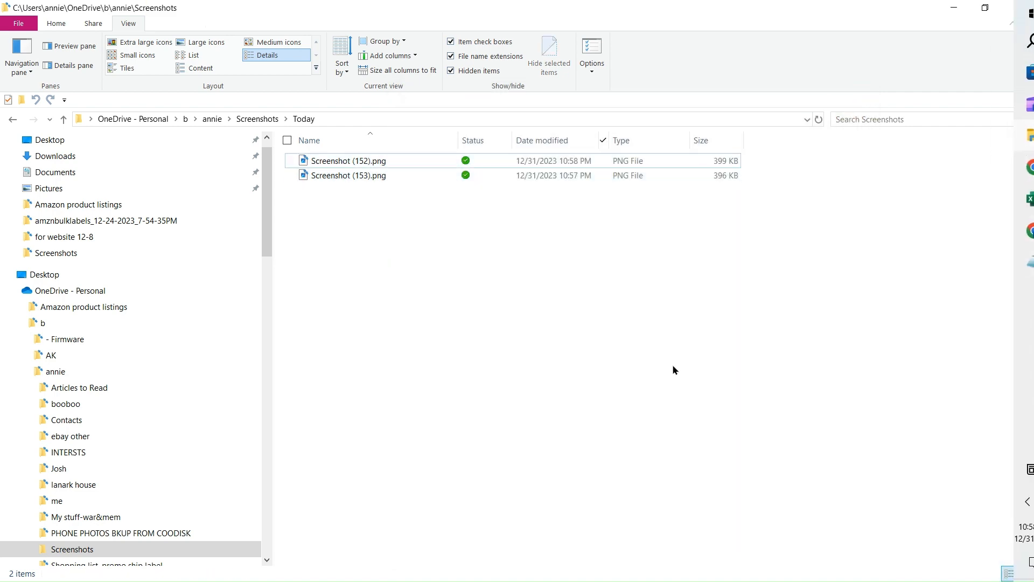
Step: Open Screenshot (153).png for editing in Photos and crop it to the pink tote photo, about 565 x 495 pixels
{"action": "left_click", "coordinate": [478, 172]}
{"action": "double_click", "coordinate": [479, 172]}
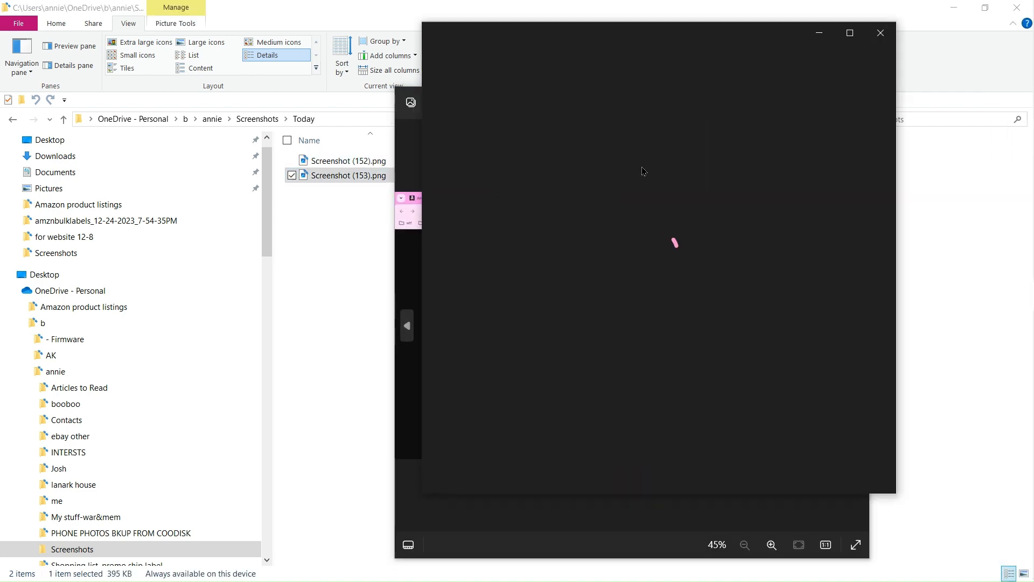
{"action": "left_click", "coordinate": [578, 39]}
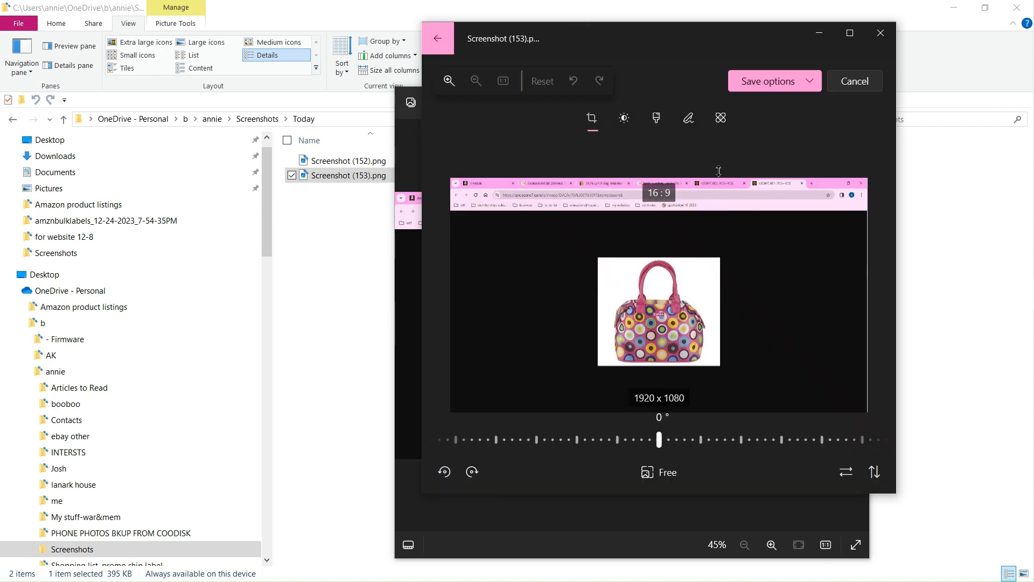
{"action": "left_click_drag", "start_coordinate": [873, 179], "coordinate": [719, 257]}
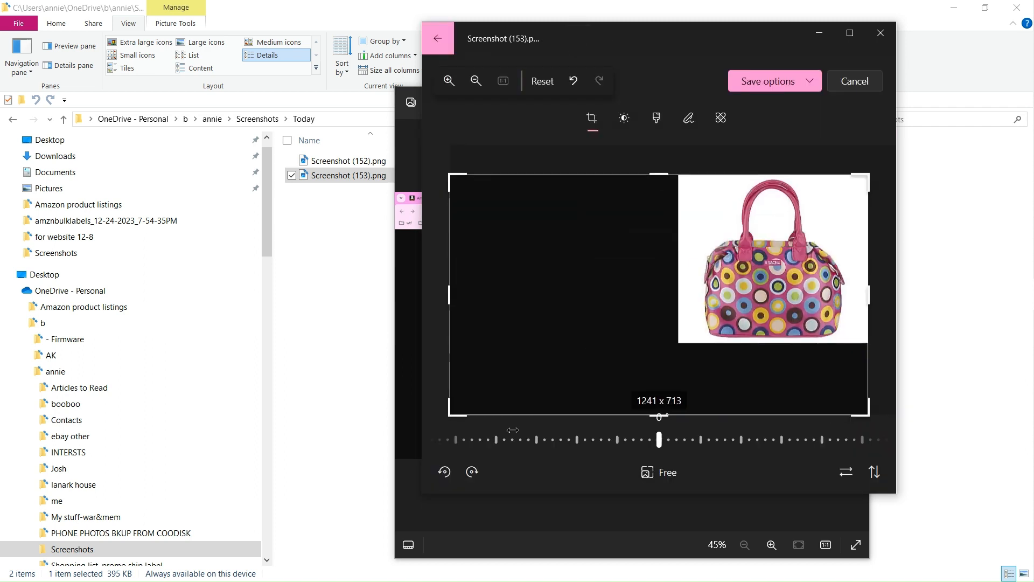
{"action": "left_click_drag", "start_coordinate": [446, 419], "coordinate": [680, 342]}
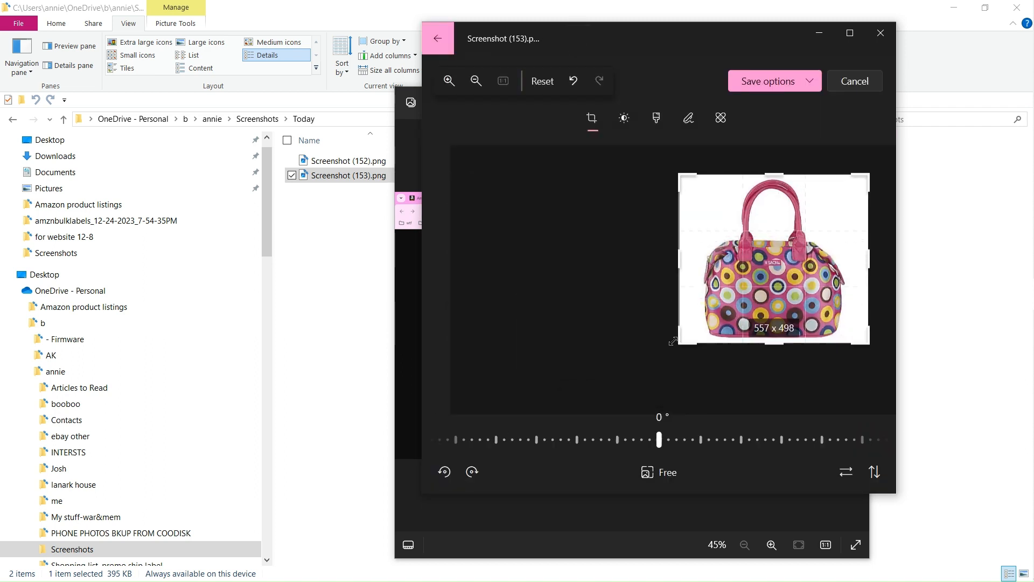
Step: Save the cropped pink tote image over the original file and close the open Photos windows
{"action": "left_click", "coordinate": [786, 81]}
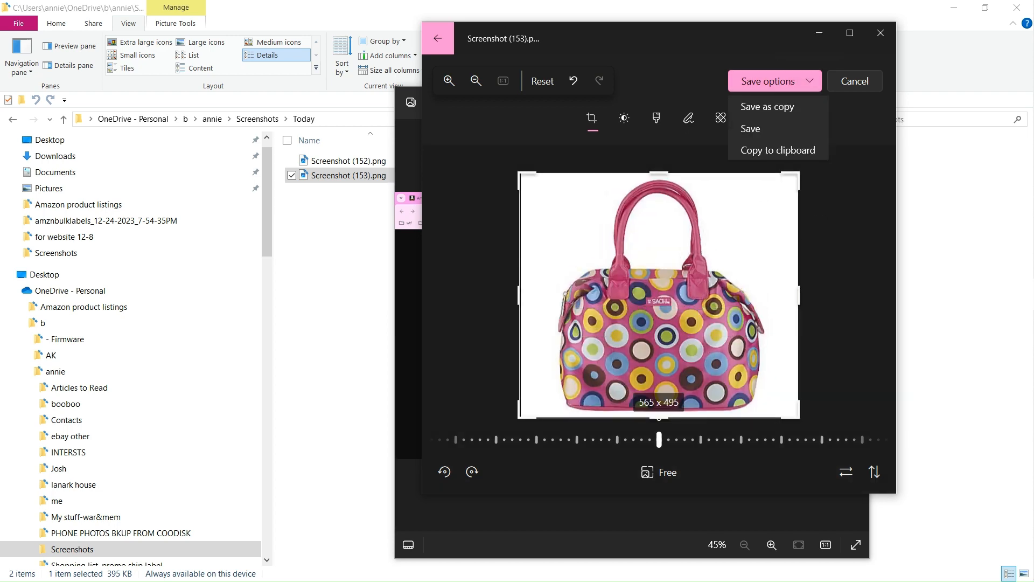
{"action": "left_click", "coordinate": [775, 110]}
{"action": "left_click", "coordinate": [969, 355]}
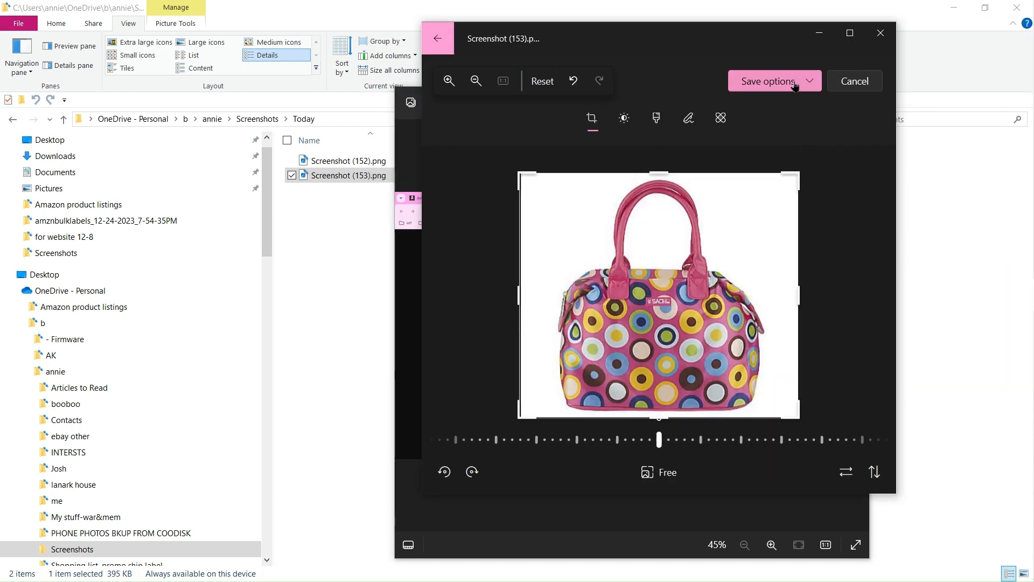
{"action": "left_click", "coordinate": [795, 86]}
{"action": "left_click", "coordinate": [779, 130]}
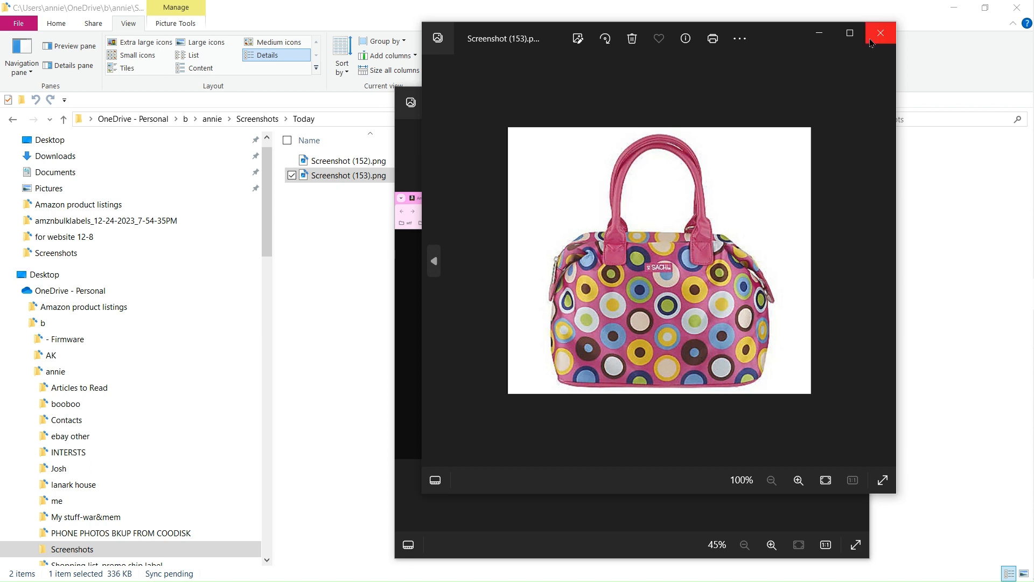
{"action": "left_click", "coordinate": [871, 43]}
{"action": "left_click", "coordinate": [846, 97]}
Step: Rename both cropped screenshots together as "lunch bag" and return to the browser
{"action": "key", "text": "ctrl+a"}
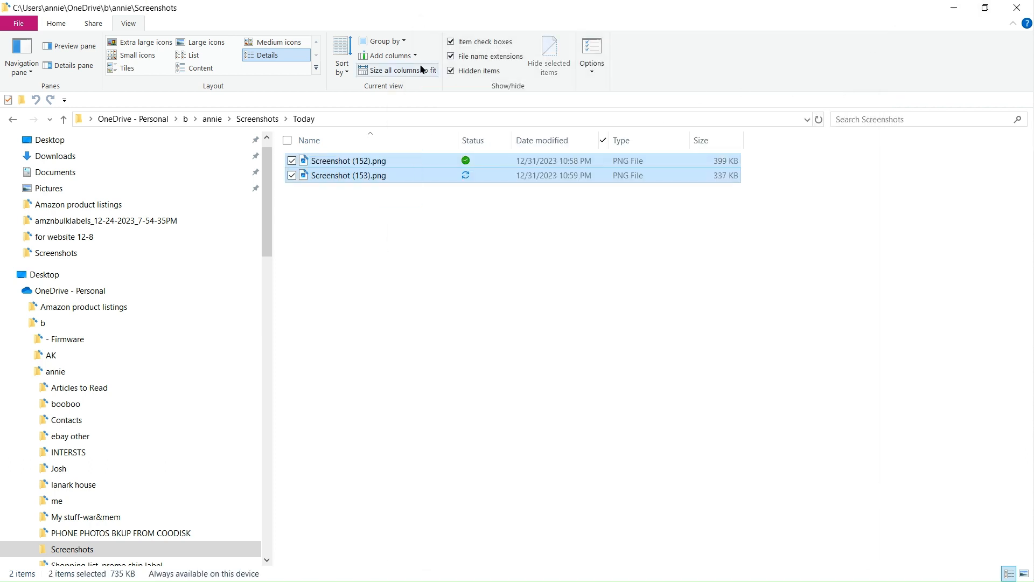
{"action": "left_click", "coordinate": [56, 24]}
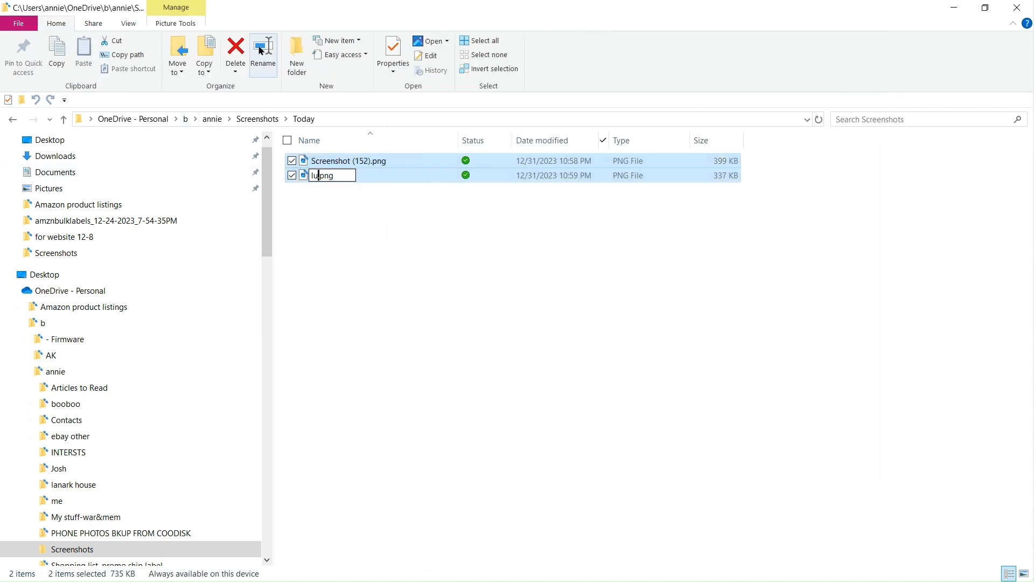
{"action": "key", "text": "Return"}
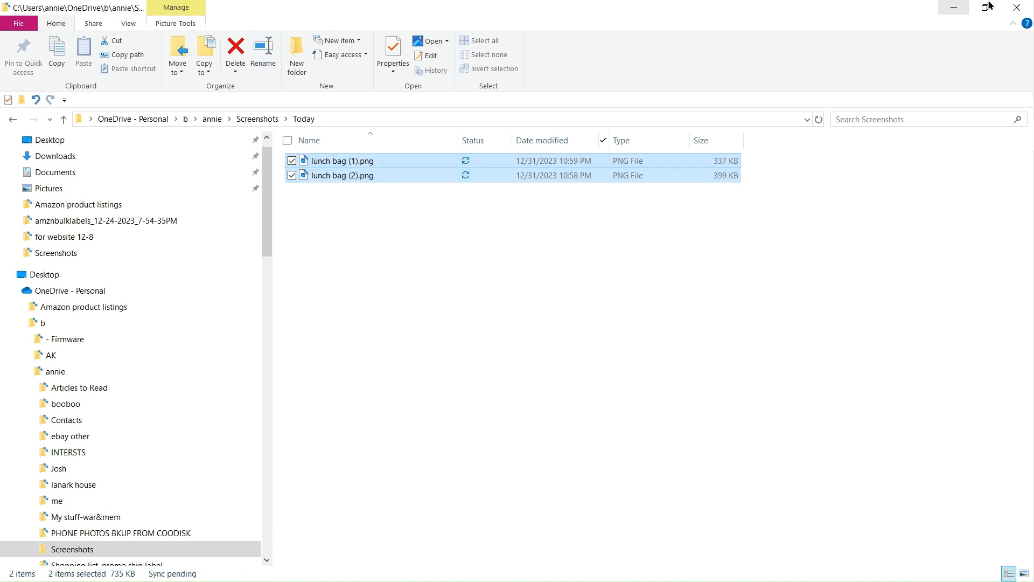
{"action": "key", "text": "alt+Tab"}
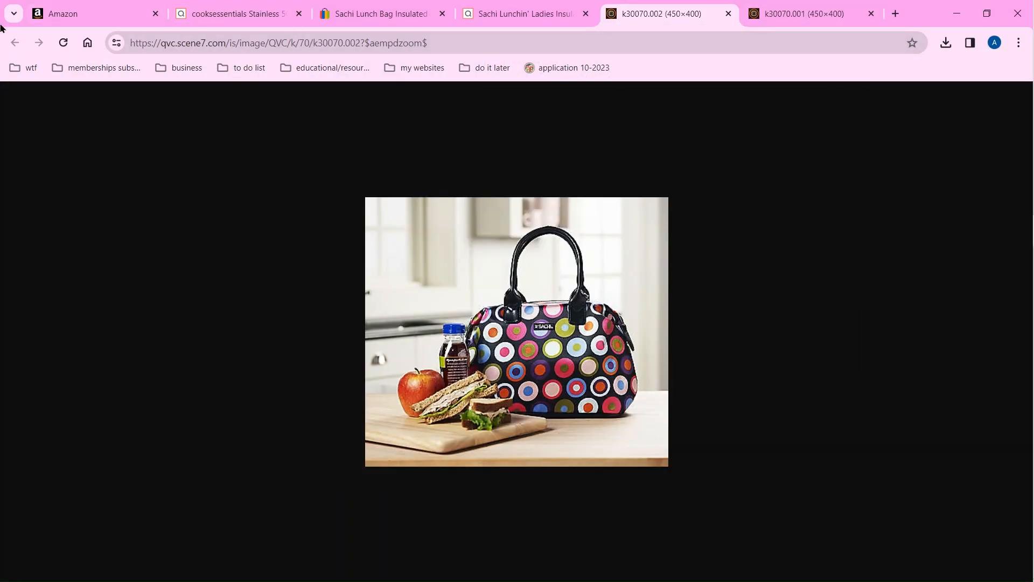
Step: Try to upload pink.jpg as the main listing image, and list the Screenshots folder in Details view for the second image slot
{"action": "left_click", "coordinate": [134, 4]}
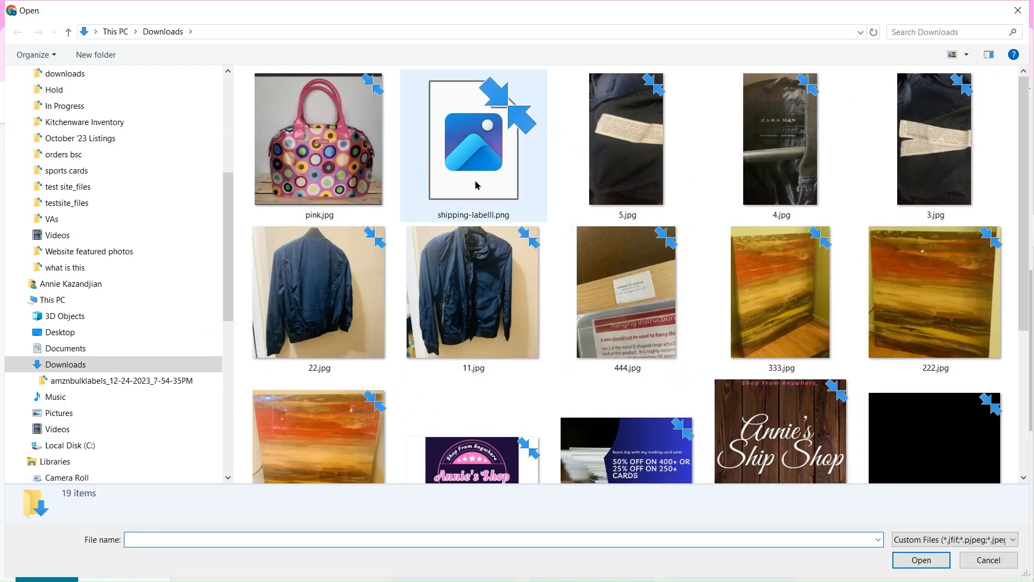
{"action": "double_click", "coordinate": [273, 151]}
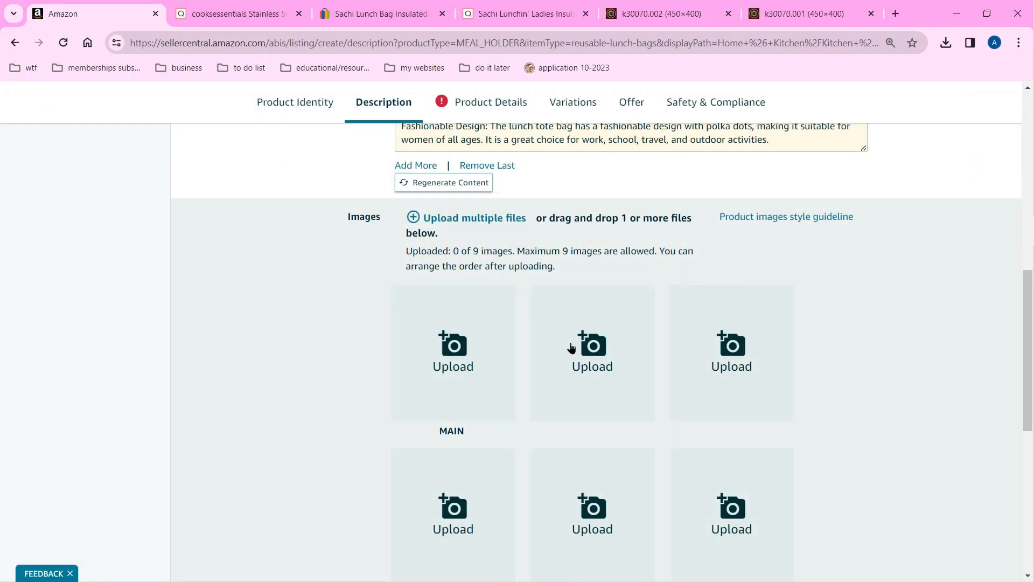
{"action": "left_click", "coordinate": [572, 348]}
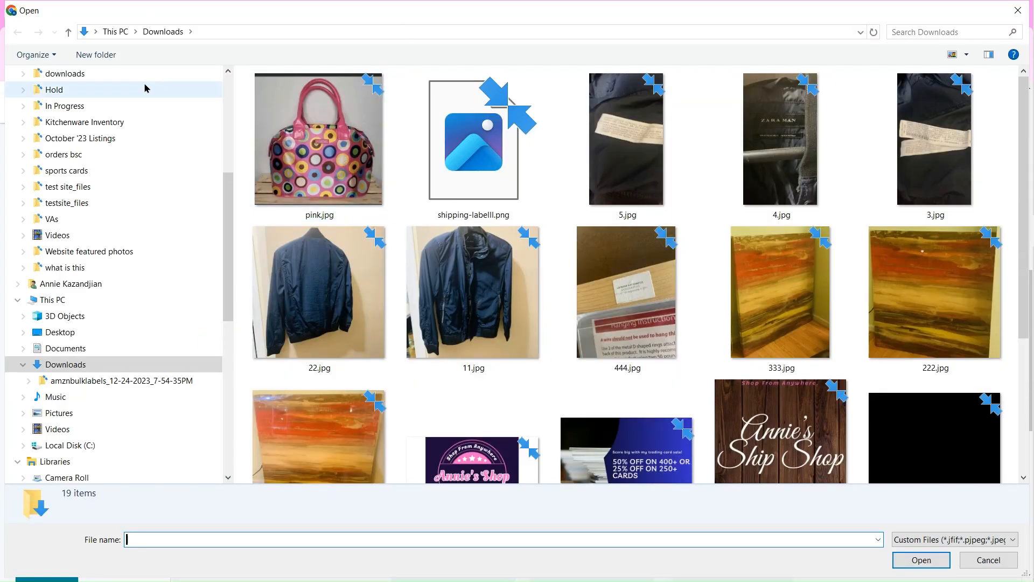
{"action": "scroll", "coordinate": [226, 88], "scroll_direction": "up", "scroll_amount": 10}
{"action": "left_click", "coordinate": [59, 209]}
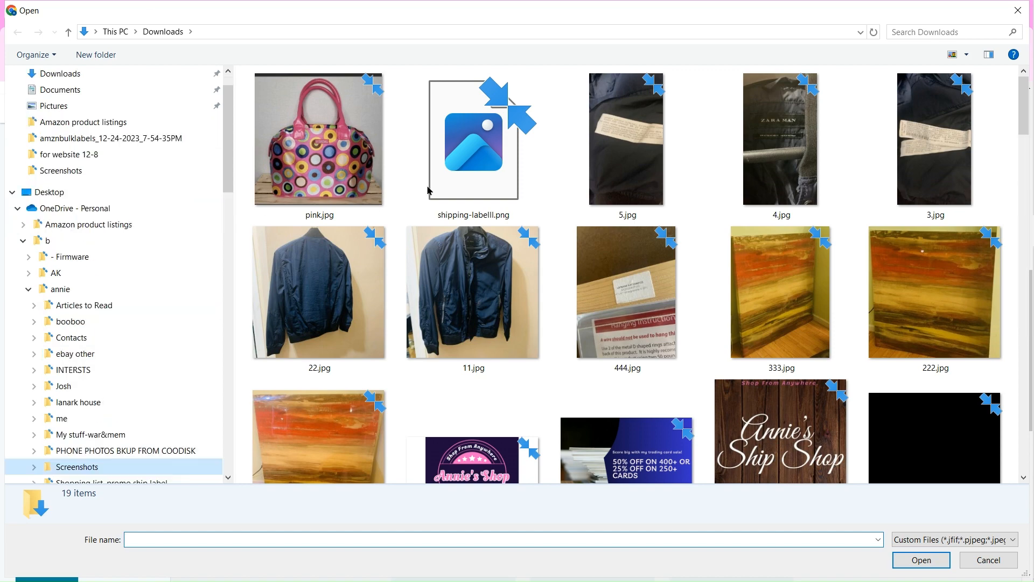
{"action": "left_click", "coordinate": [967, 55]}
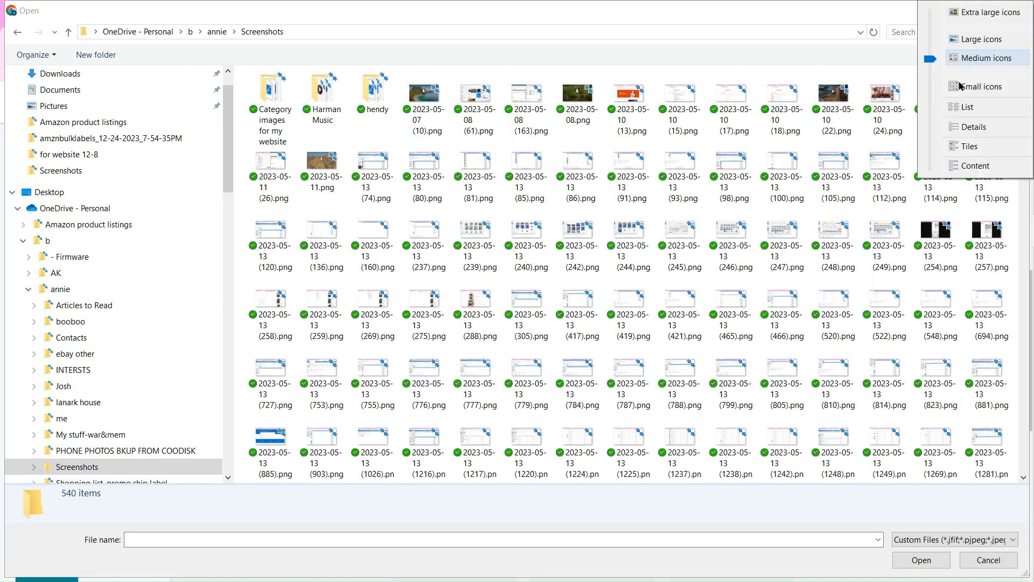
{"action": "left_click", "coordinate": [969, 123]}
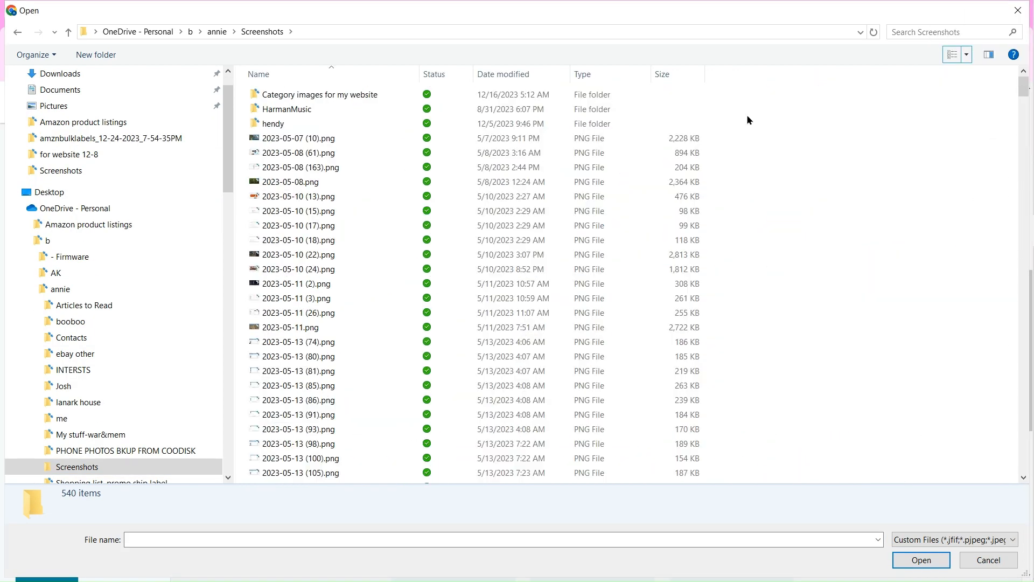
Step: Filter the Screenshots folder to files modified on December 31, 2023 and try to upload lunch bag (2).png as the second image
{"action": "left_click", "coordinate": [565, 76]}
{"action": "left_click", "coordinate": [614, 194]}
{"action": "left_click", "coordinate": [351, 164]}
{"action": "left_click", "coordinate": [297, 111]}
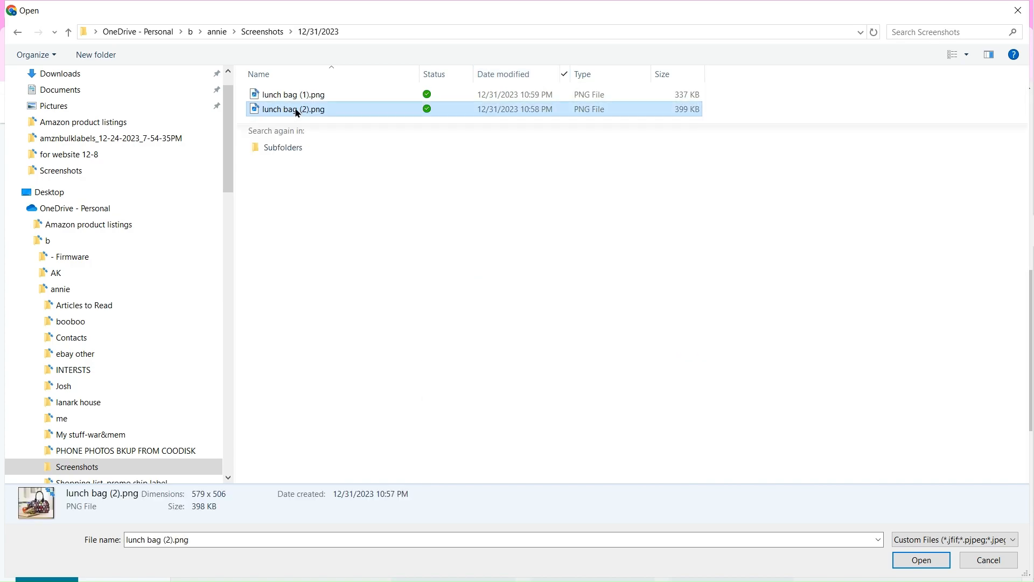
{"action": "double_click", "coordinate": [297, 110]}
Step: Try to upload lunch bag (1).png to the third image slot, filtering the folder to December 31, 2023
{"action": "left_click", "coordinate": [688, 321]}
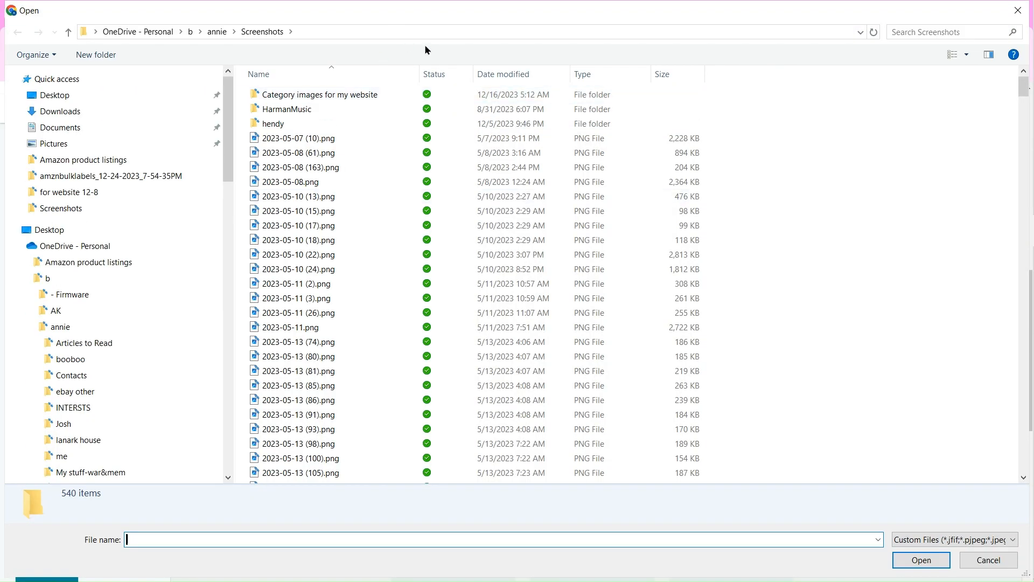
{"action": "left_click", "coordinate": [563, 76]}
{"action": "left_click", "coordinate": [614, 192]}
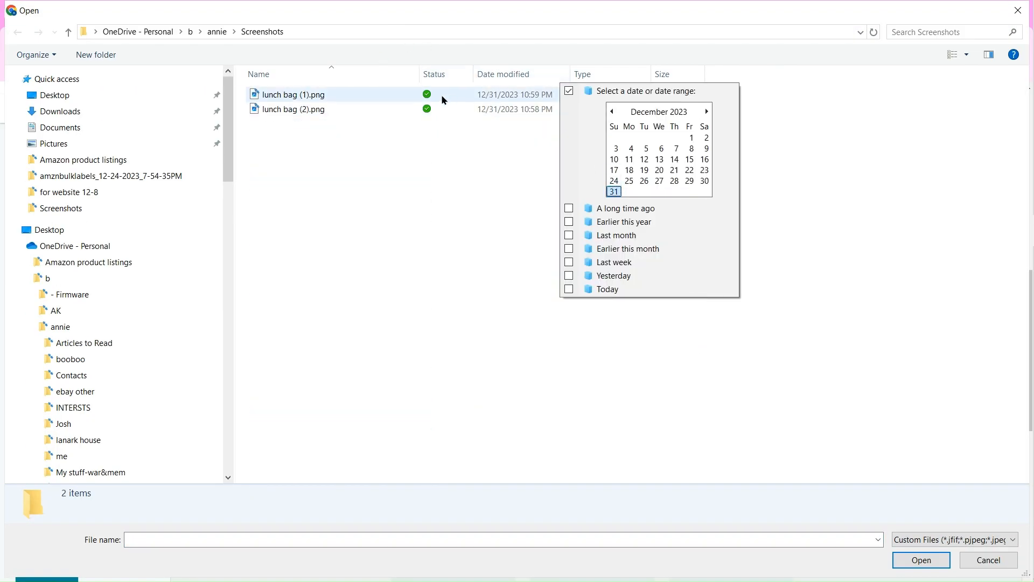
{"action": "double_click", "coordinate": [441, 95]}
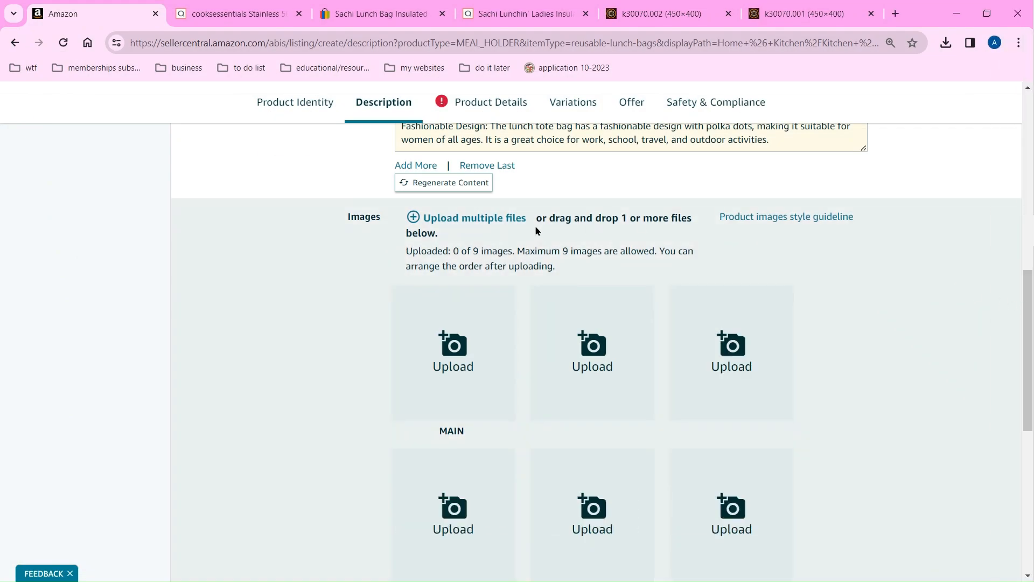
Step: Try a multiple-file upload of both lunch bag images dated December 31, 2023 from the Screenshots folder
{"action": "left_click", "coordinate": [520, 220]}
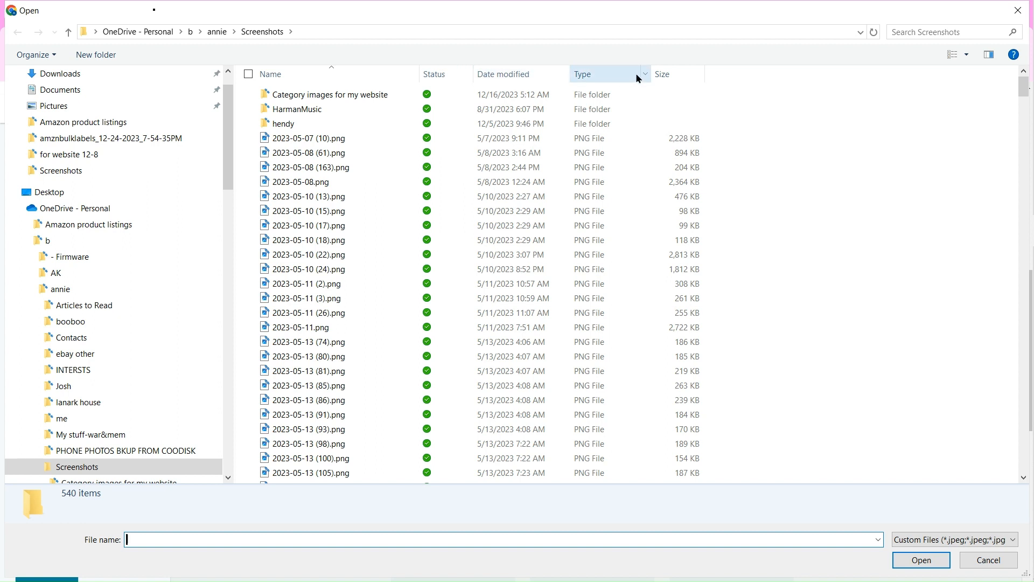
{"action": "left_click", "coordinate": [564, 75]}
{"action": "left_click", "coordinate": [615, 191]}
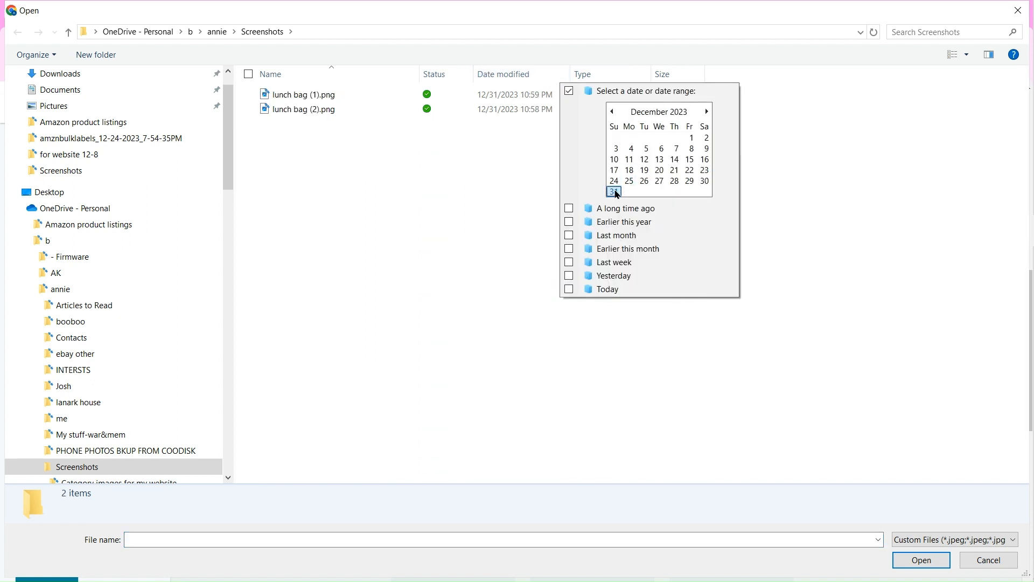
{"action": "left_click", "coordinate": [360, 155]}
{"action": "left_click", "coordinate": [338, 95]}
{"action": "key", "text": "ctrl+a"}
{"action": "key", "text": "Return"}
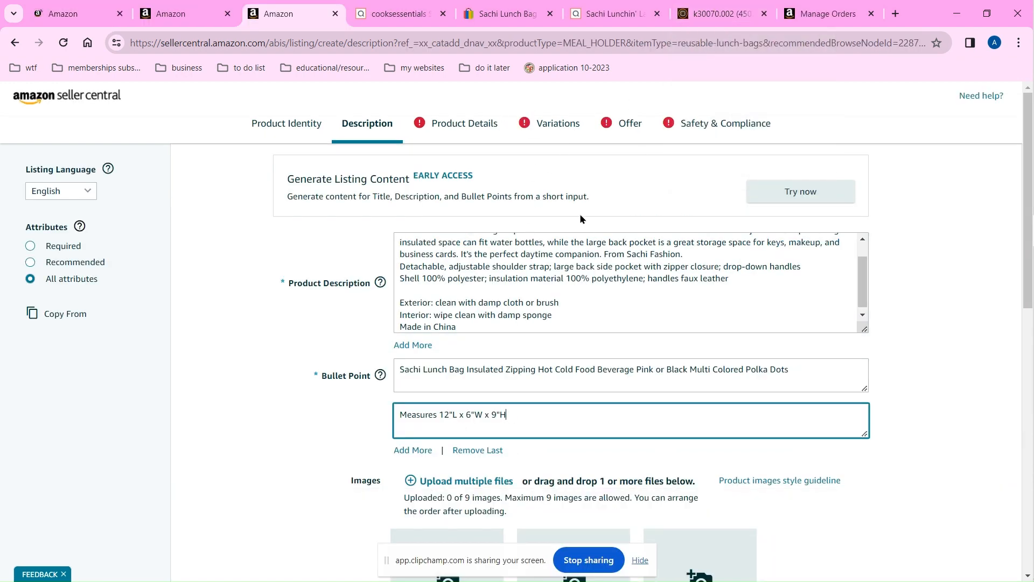
Step: Check the QVC product description and move "Exterior: clean with damp cloth or brush" from the listing's product description into a third bullet point
{"action": "left_click", "coordinate": [614, 14]}
{"action": "left_click_drag", "start_coordinate": [174, 409], "coordinate": [231, 576]}
{"action": "left_click", "coordinate": [358, 363]}
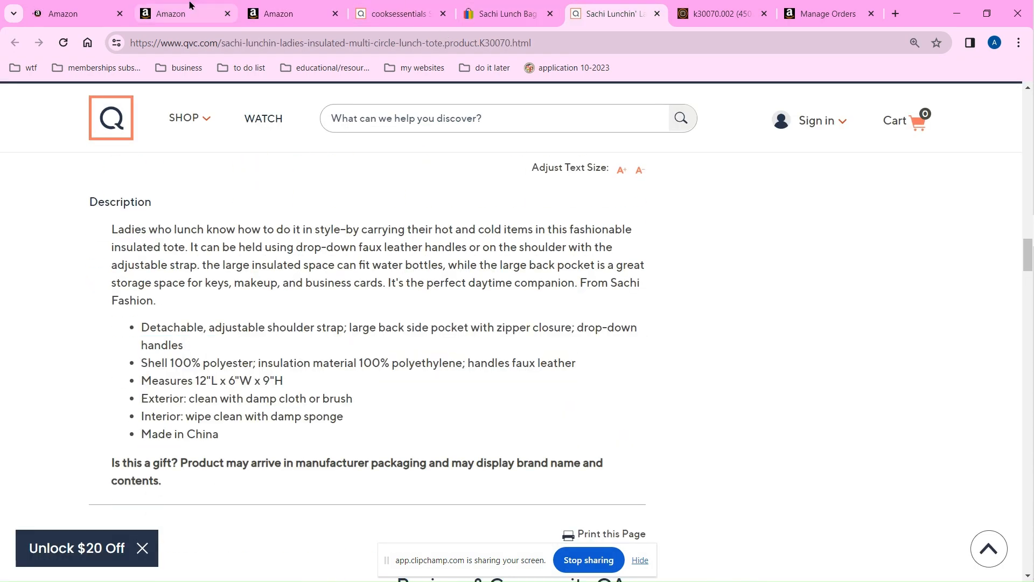
{"action": "left_click", "coordinate": [291, 13]}
{"action": "left_click_drag", "start_coordinate": [574, 314], "coordinate": [575, 306]}
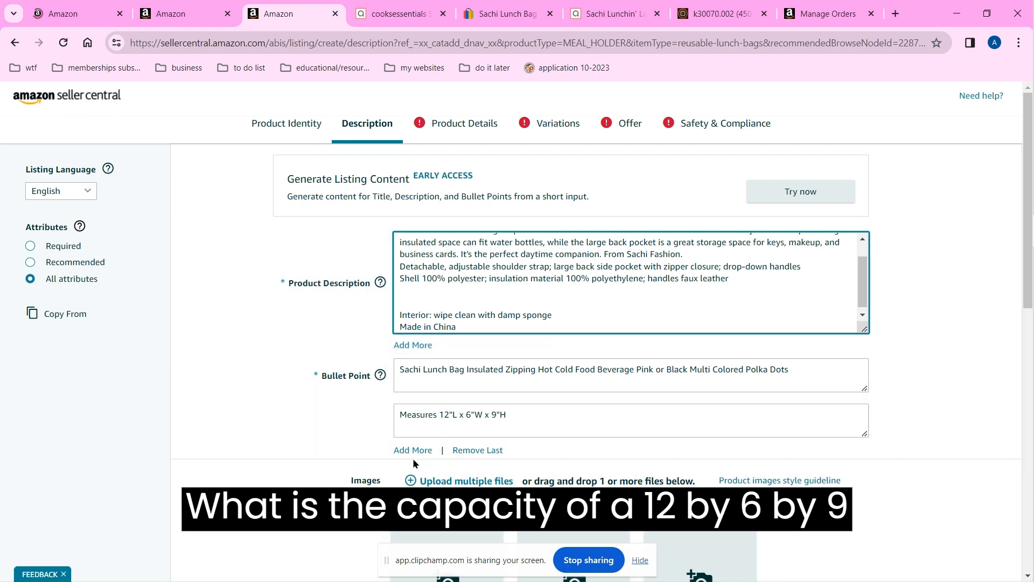
{"action": "left_click", "coordinate": [412, 450]}
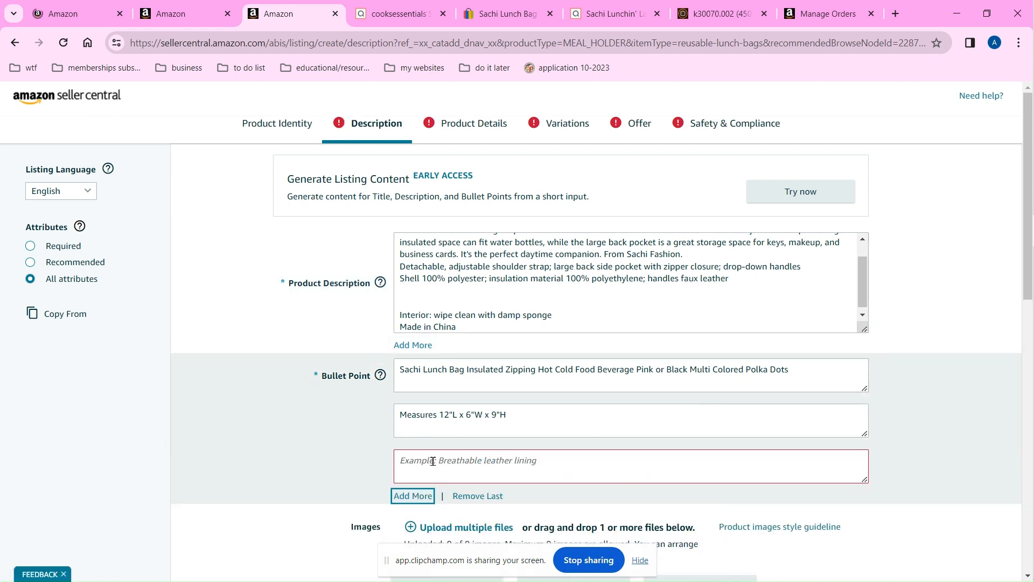
Step: Move "Interior: wipe clean with damp sponge" and "Made in China" from the product description into separate new bullet points
{"action": "left_click_drag", "start_coordinate": [560, 315], "coordinate": [398, 315]}
{"action": "key", "text": "ctrl+x"}
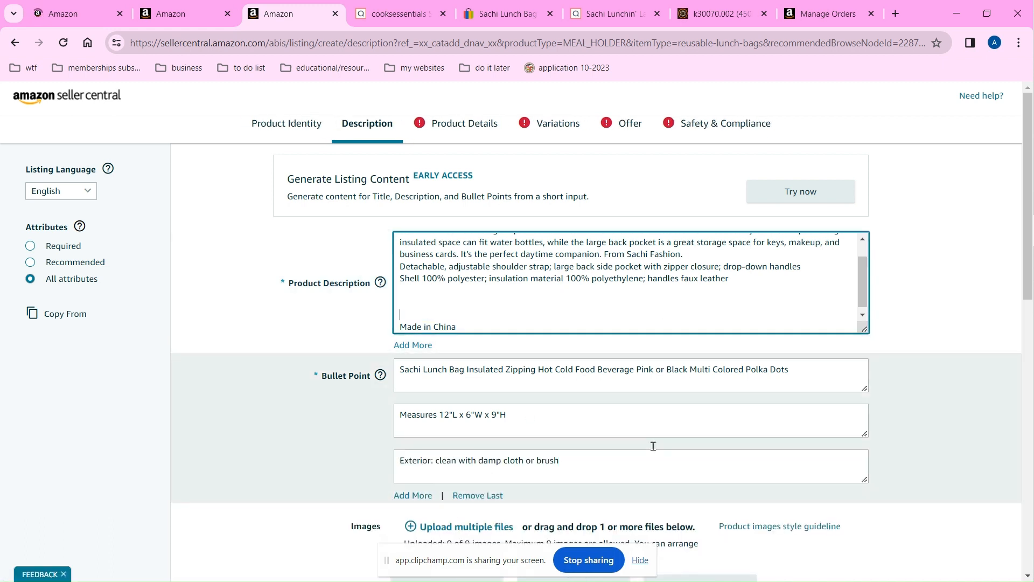
{"action": "left_click", "coordinate": [404, 498]}
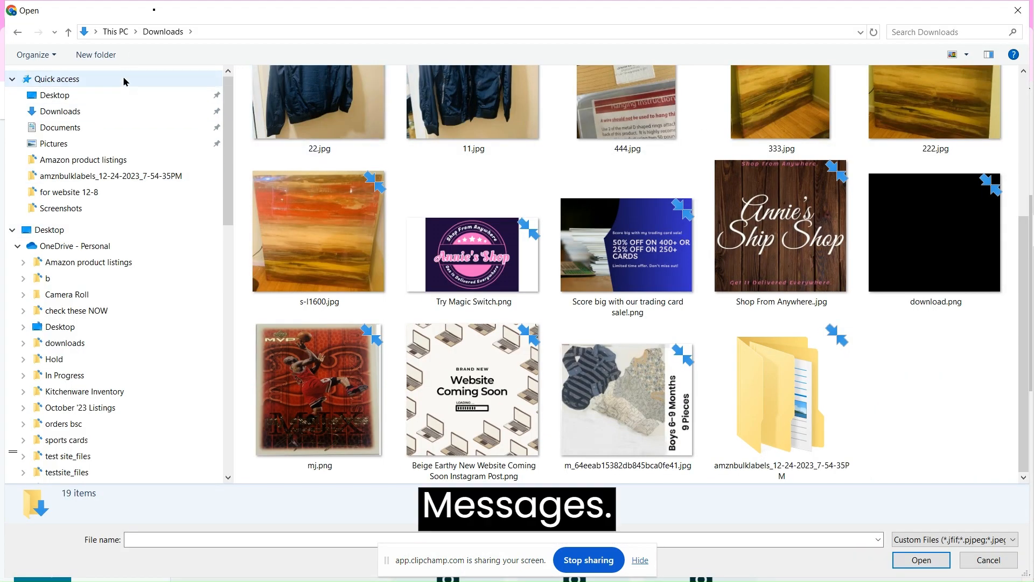
Step: Upload the recently used photo of the pink polka-dot bag on a wooden surface to the second image slot
{"action": "left_click", "coordinate": [127, 79]}
{"action": "scroll", "coordinate": [914, 267], "scroll_direction": "down", "scroll_amount": 2}
{"action": "double_click", "coordinate": [485, 417]}
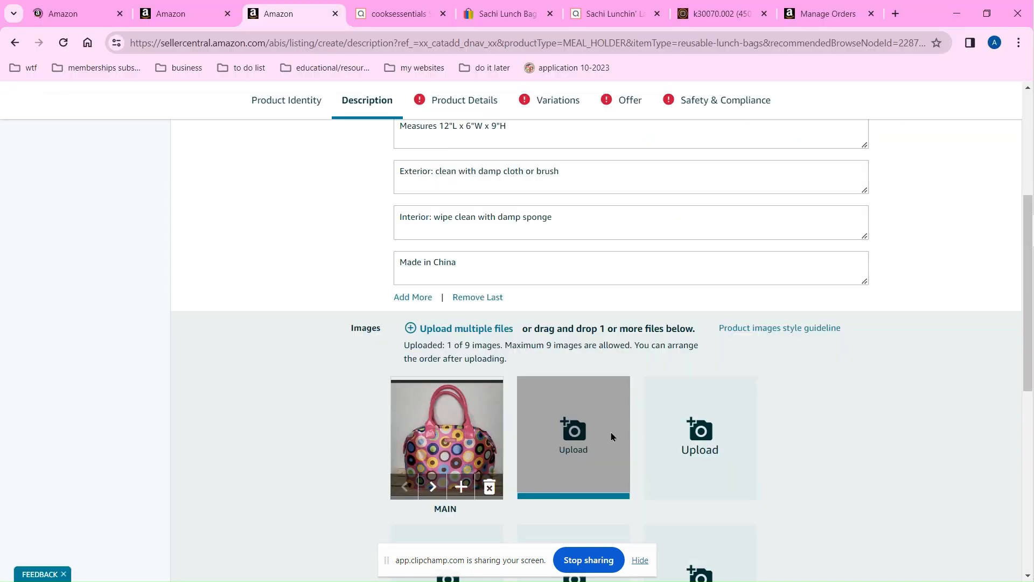
Step: Upload the recently used photo of the black-handled bag in the kitchen to the third image slot
{"action": "left_click", "coordinate": [694, 435]}
{"action": "left_click", "coordinate": [228, 74]}
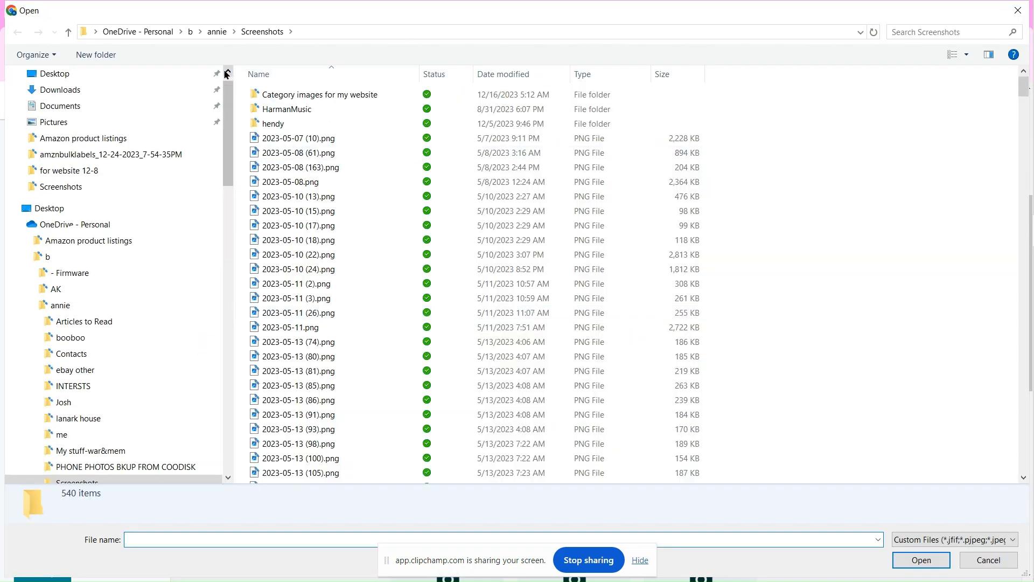
{"action": "scroll", "coordinate": [162, 76], "scroll_direction": "up", "scroll_amount": 1}
{"action": "left_click", "coordinate": [162, 79]}
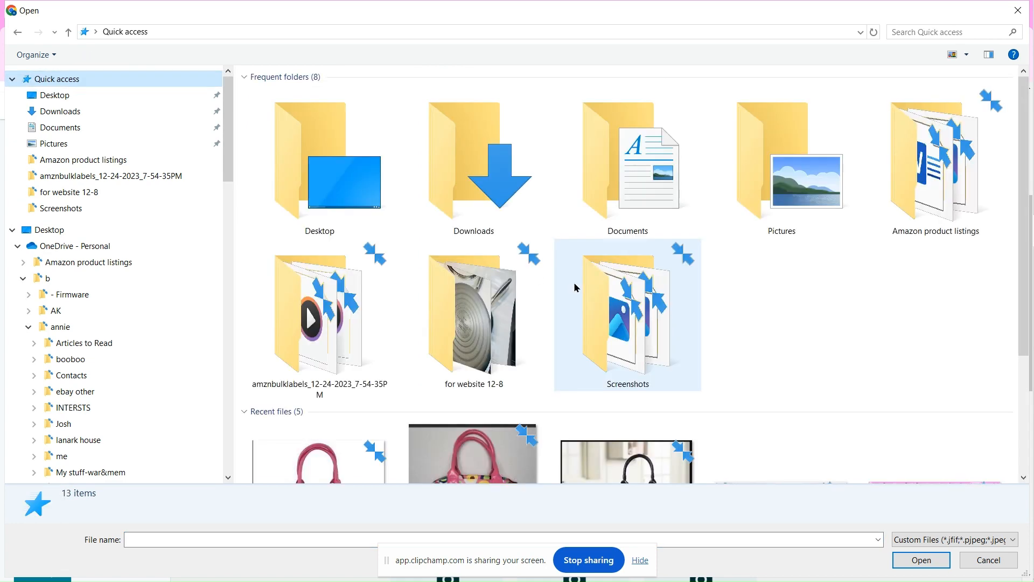
{"action": "double_click", "coordinate": [649, 463]}
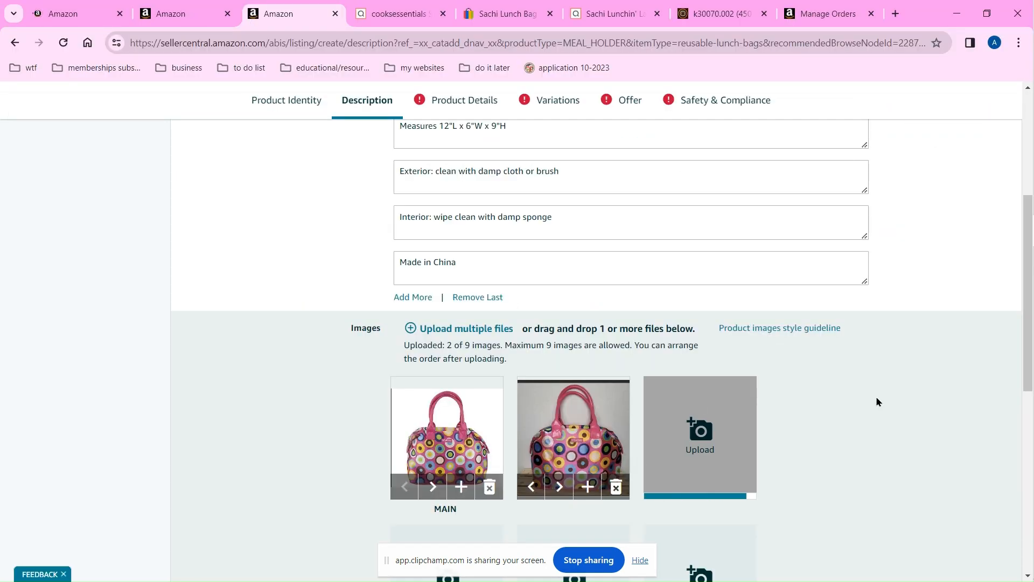
Step: Save the listing as a draft and open its Product Details section
{"action": "scroll", "coordinate": [91, 237], "scroll_direction": "down", "scroll_amount": 8}
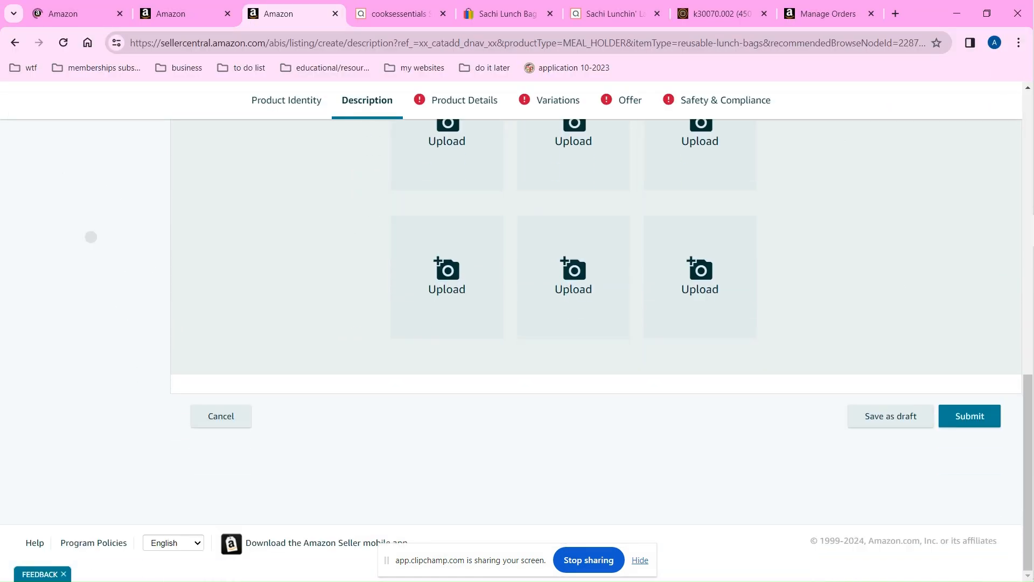
{"action": "left_click", "coordinate": [894, 420]}
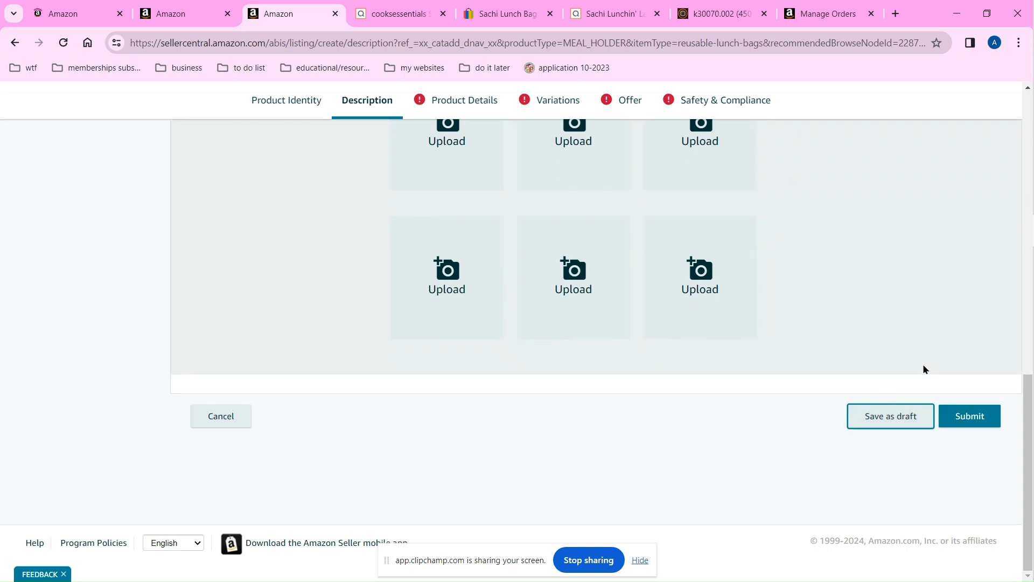
{"action": "left_click", "coordinate": [458, 102]}
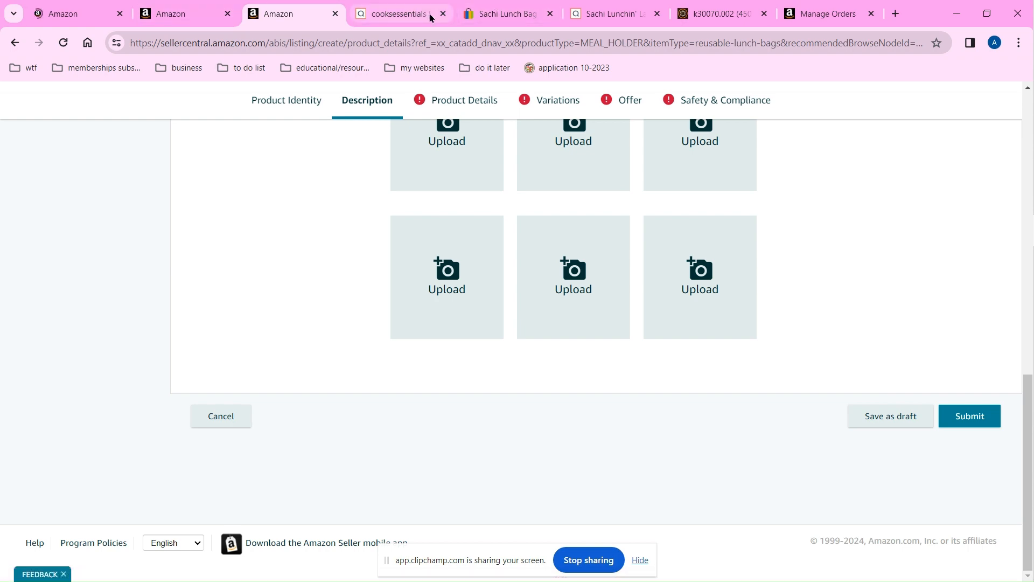
Step: Close the k30070.002 image tab, the Manage Orders tab and the two extra Amazon listing tabs, keeping the current listing open
{"action": "left_click", "coordinate": [732, 17]}
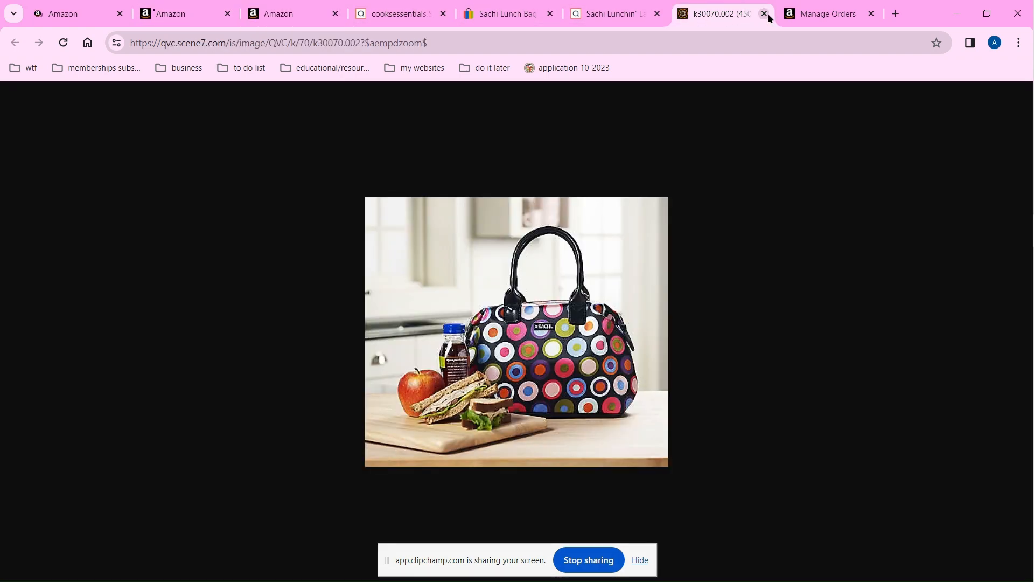
{"action": "left_click", "coordinate": [764, 14]}
{"action": "left_click", "coordinate": [767, 15]}
{"action": "left_click", "coordinate": [316, 18]}
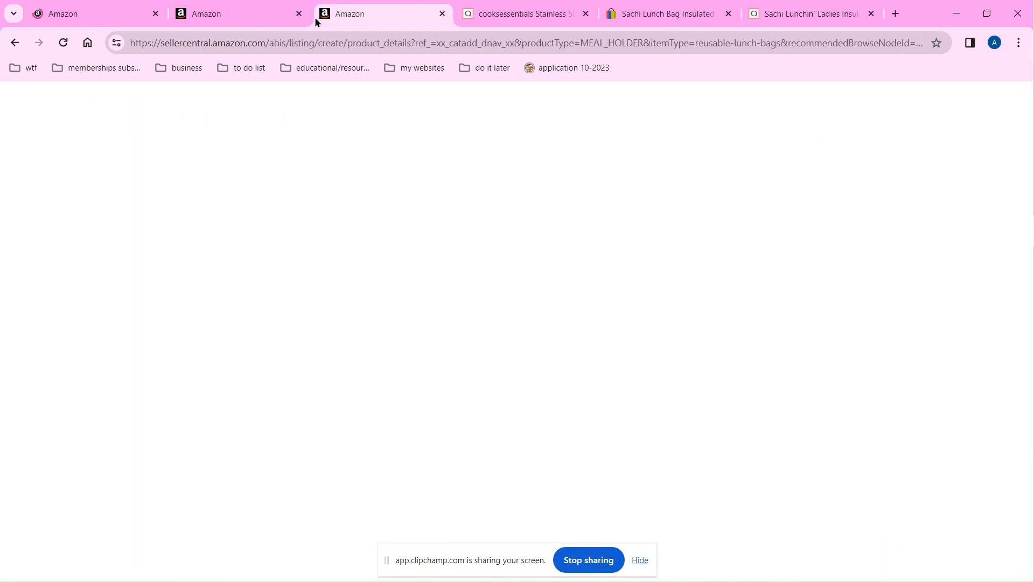
{"action": "left_click", "coordinate": [98, 11]}
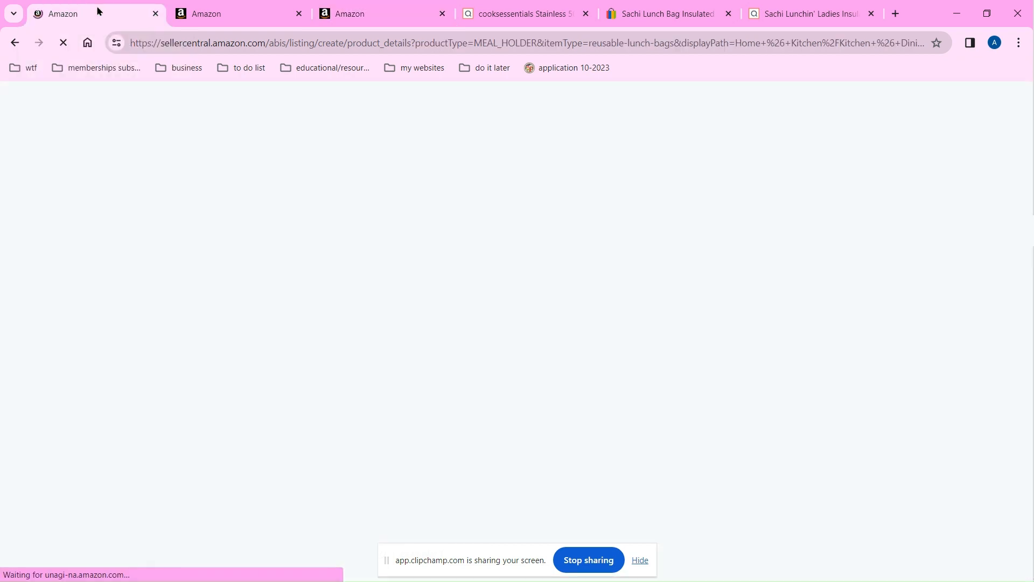
{"action": "left_click", "coordinate": [156, 18]}
{"action": "left_click", "coordinate": [156, 18]}
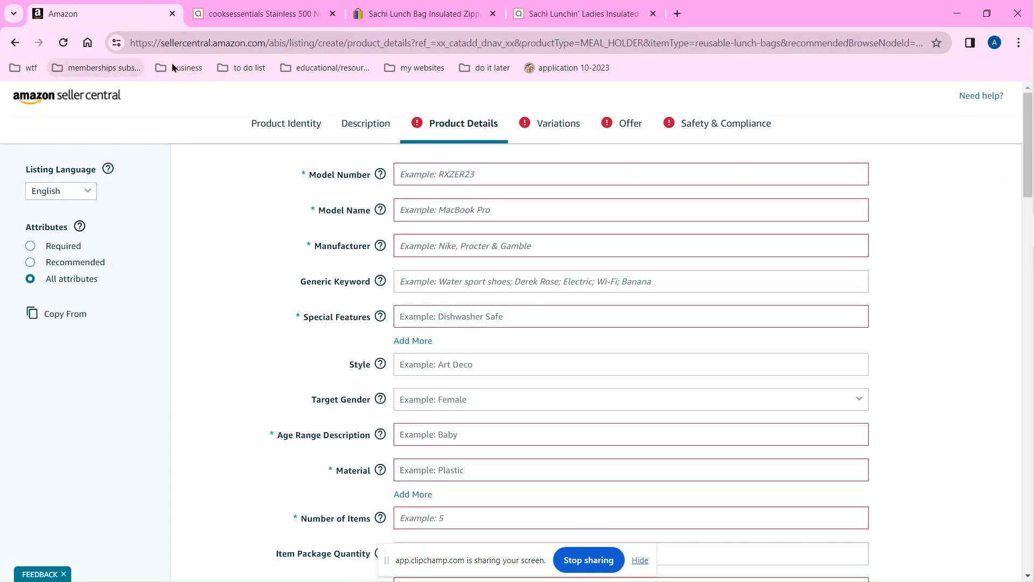
Step: Look up the item's model number on the QVC product page and set the listing's Model Number to K30070
{"action": "left_click", "coordinate": [576, 14]}
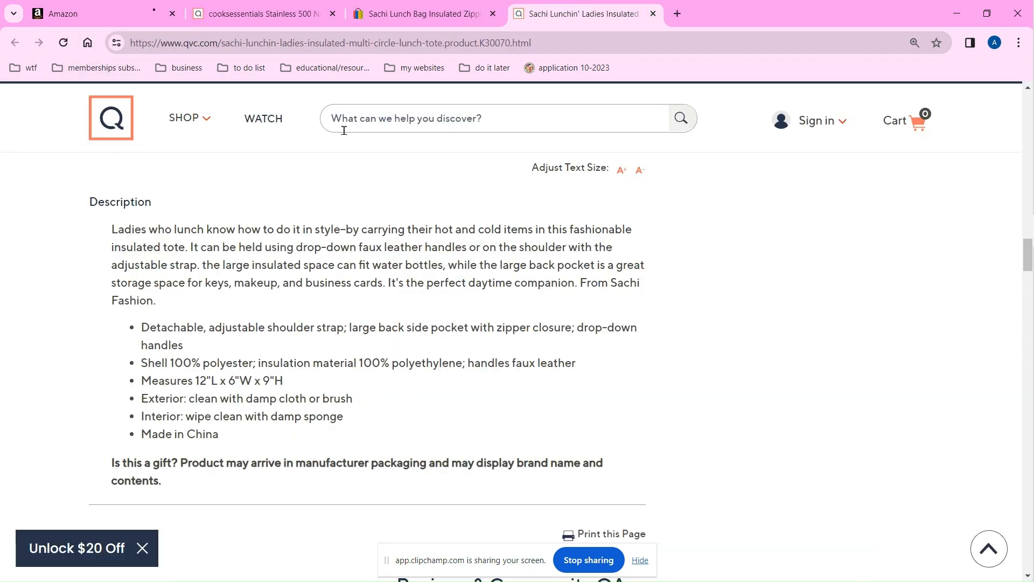
{"action": "scroll", "coordinate": [347, 128], "scroll_direction": "up", "scroll_amount": 10}
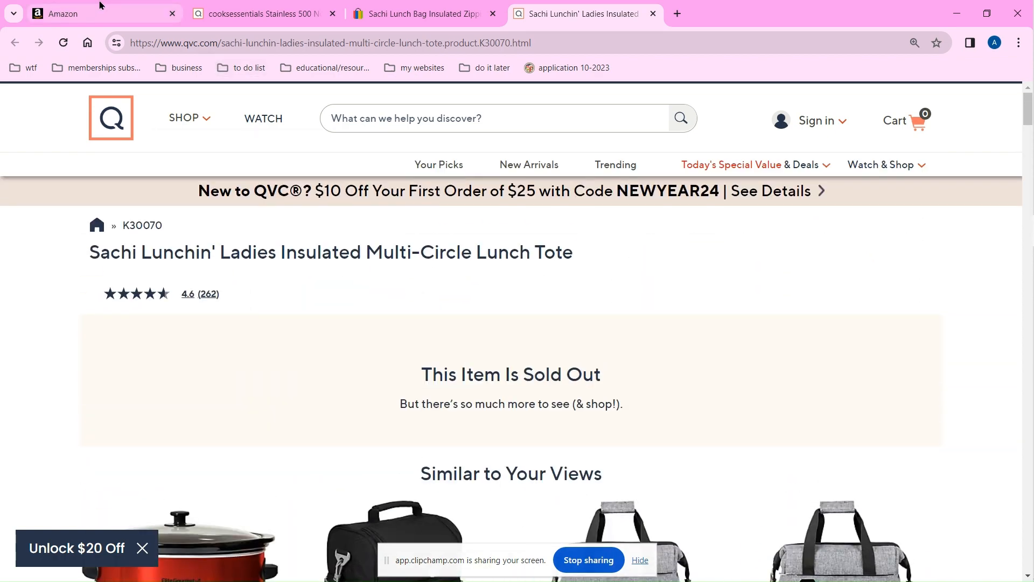
{"action": "left_click", "coordinate": [100, 11]}
{"action": "left_click", "coordinate": [439, 173]}
{"action": "type", "text": "K300"}
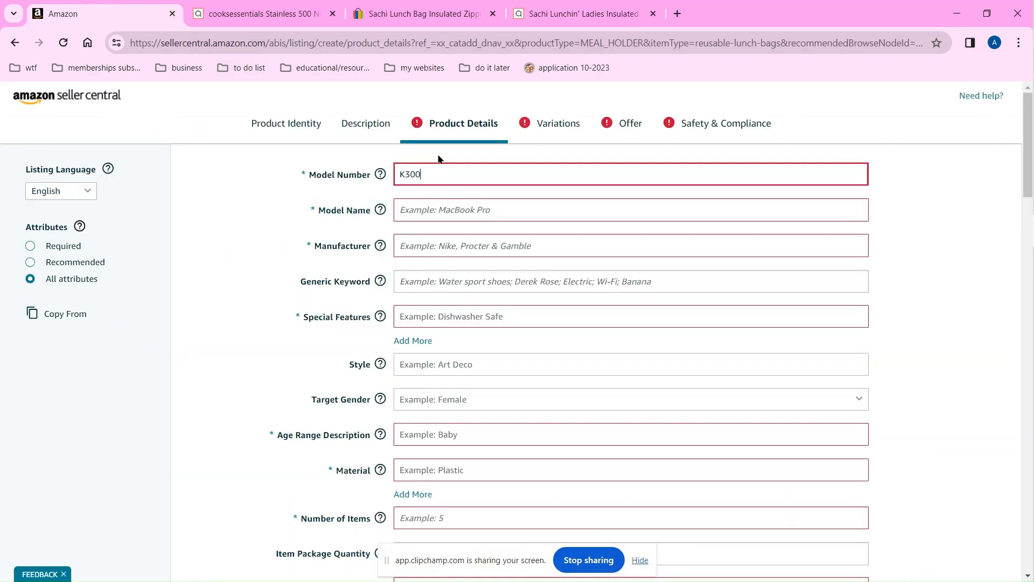
{"action": "type", "text": "70"}
Step: Copy the product title from the QVC page and set the listing's Model Name to "Sachi Lunchin' Ladies Insulated Multi-Circle Lunch Tote"
{"action": "left_click", "coordinate": [587, 10]}
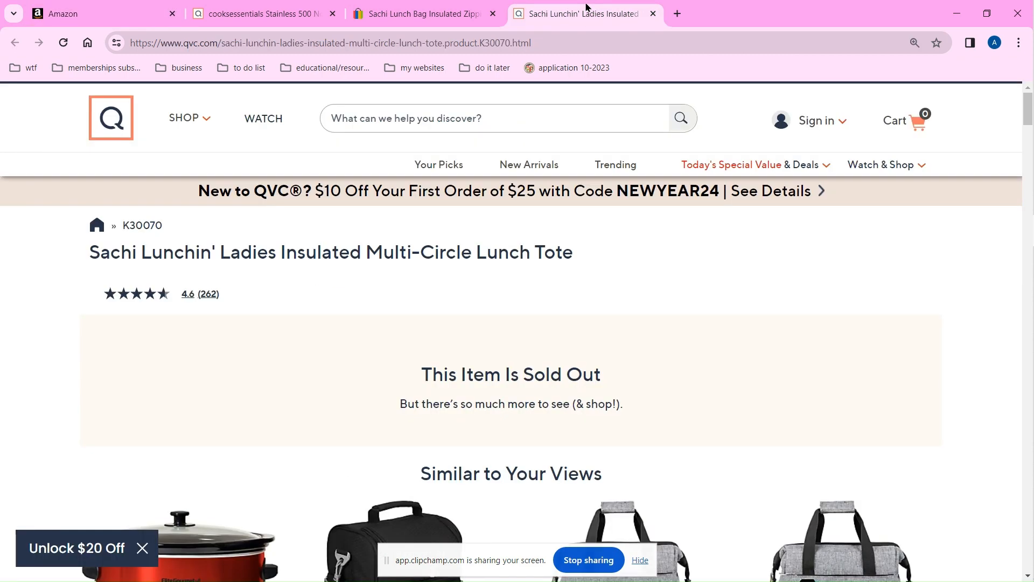
{"action": "left_click_drag", "start_coordinate": [25, 291], "coordinate": [72, 242]}
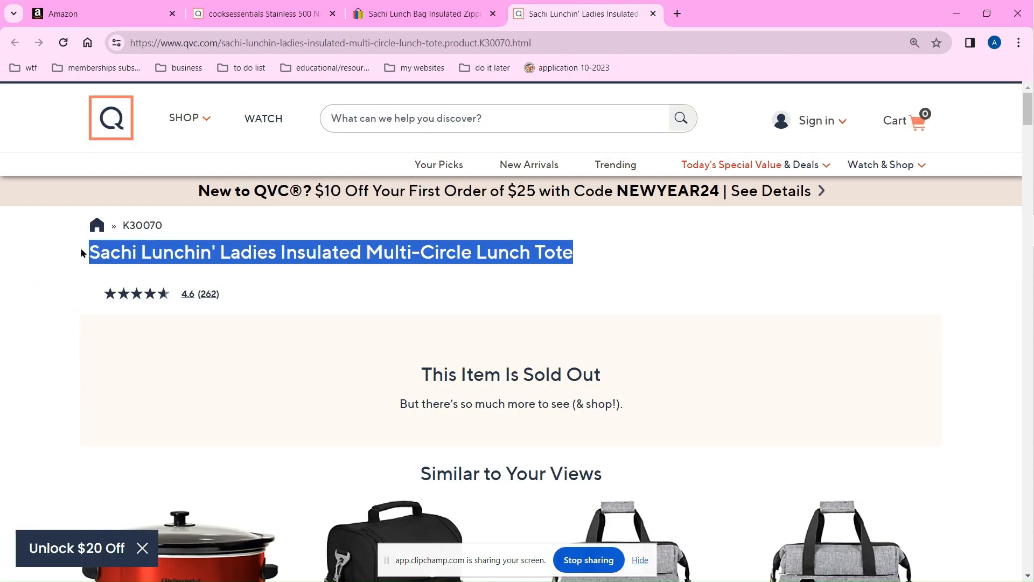
{"action": "left_click", "coordinate": [86, 13]}
{"action": "left_click", "coordinate": [429, 209]}
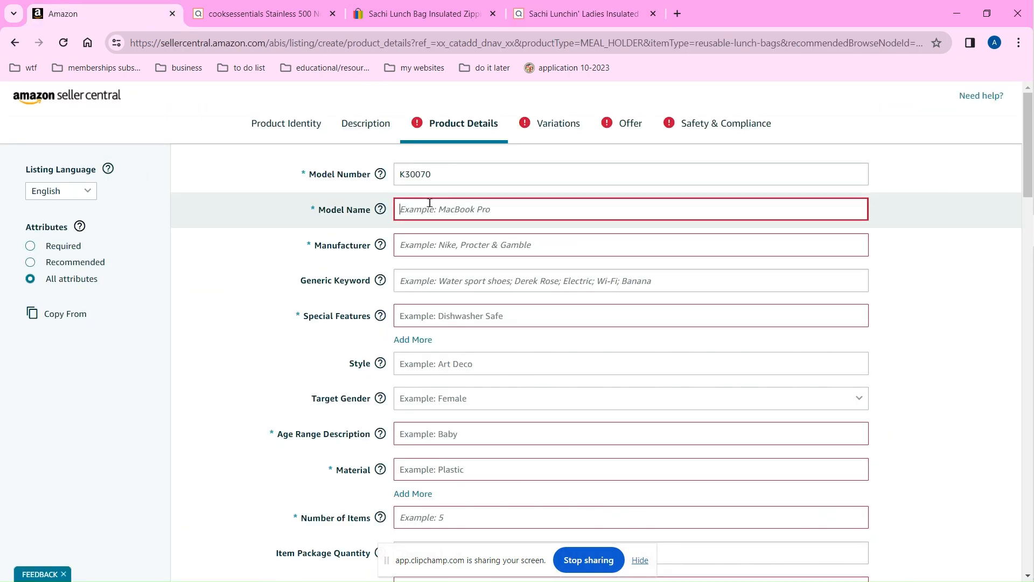
Step: Set the listing's Manufacturer to Sachi and its Generic Keyword to lunchbag
{"action": "left_click", "coordinate": [495, 247]}
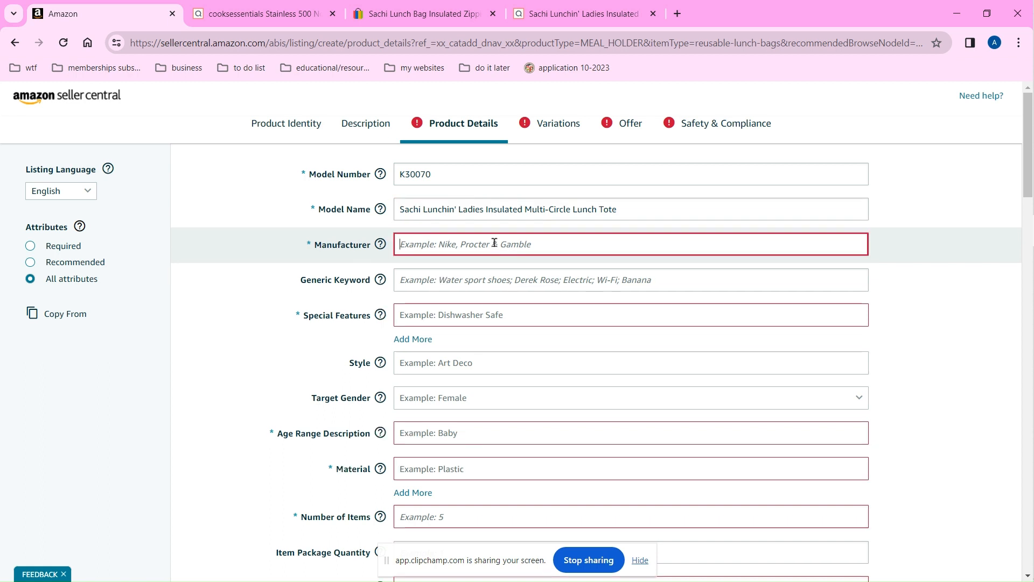
{"action": "type", "text": "Sachi"}
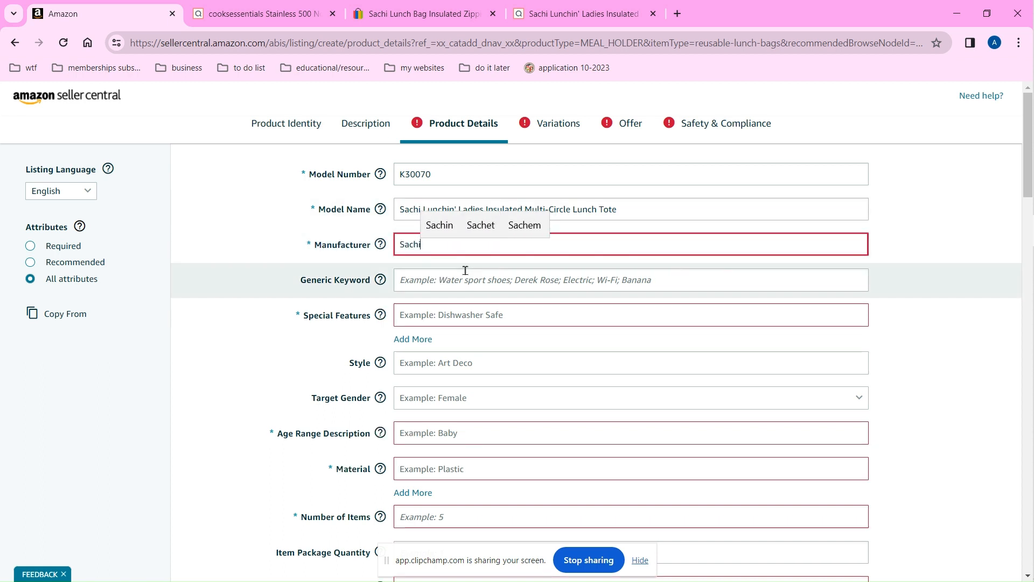
{"action": "left_click", "coordinate": [465, 271]}
{"action": "type", "text": "lun"}
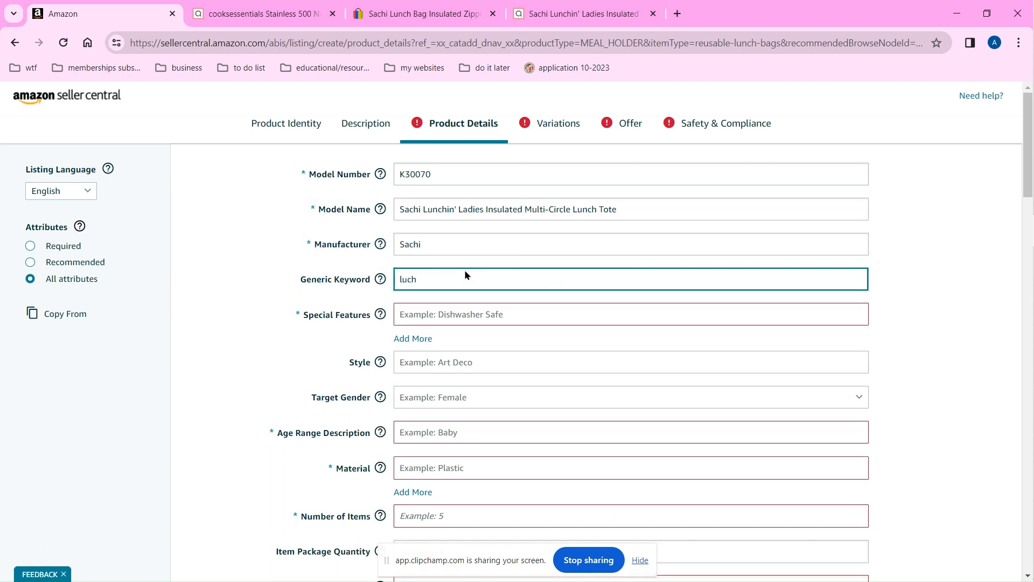
{"action": "type", "text": "chbag"}
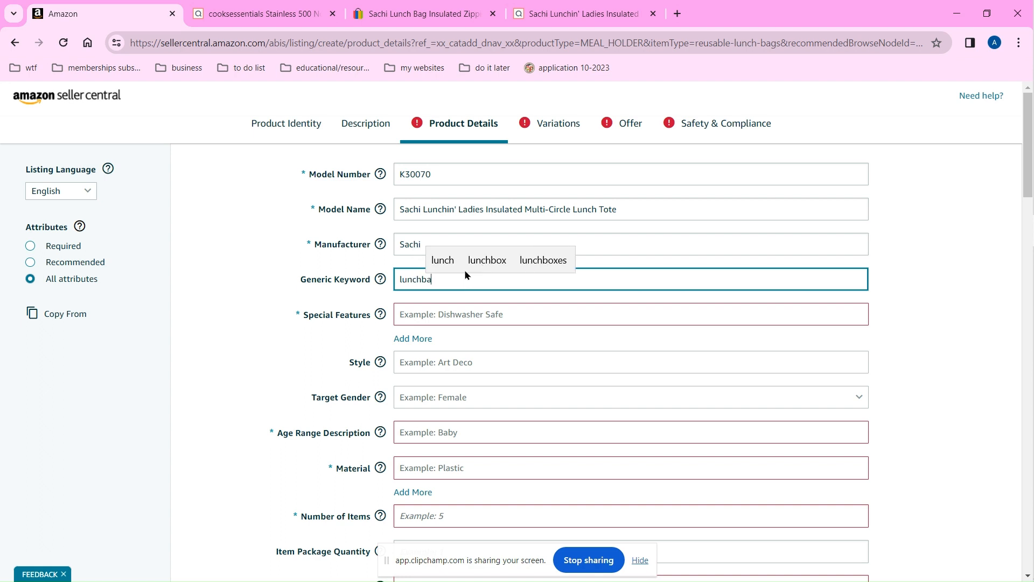
Step: Set the first two Special Features to Adjustable Shoulder Strap and Freezer Safe
{"action": "left_click", "coordinate": [453, 313]}
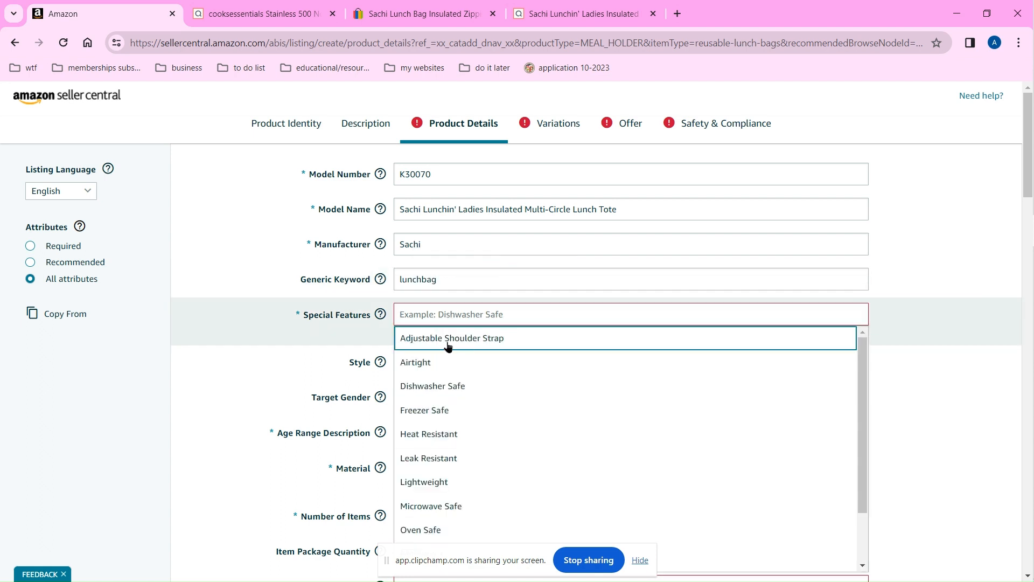
{"action": "left_click", "coordinate": [473, 339]}
{"action": "left_click", "coordinate": [413, 337]}
{"action": "left_click", "coordinate": [442, 314]}
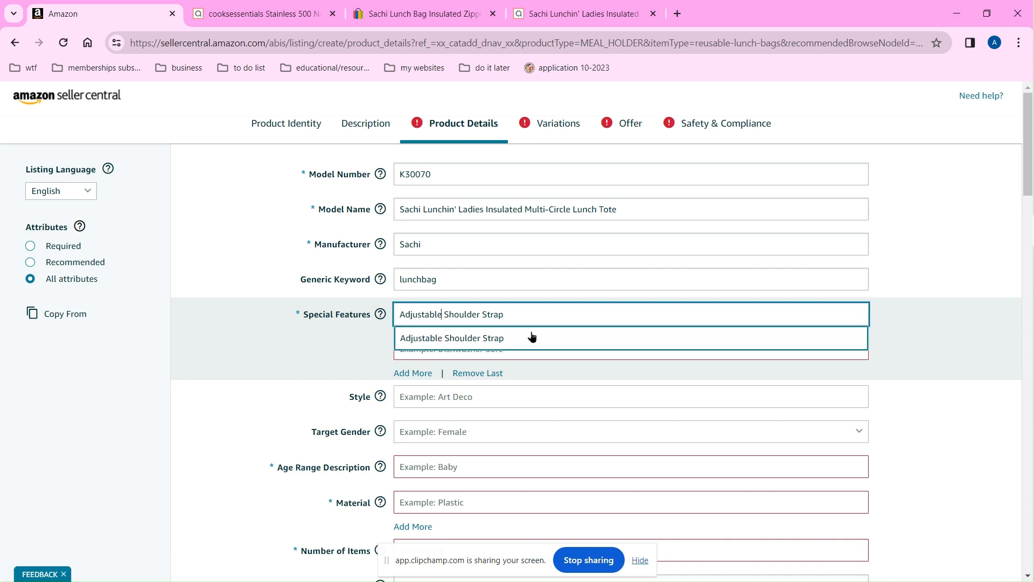
{"action": "left_click", "coordinate": [784, 351]}
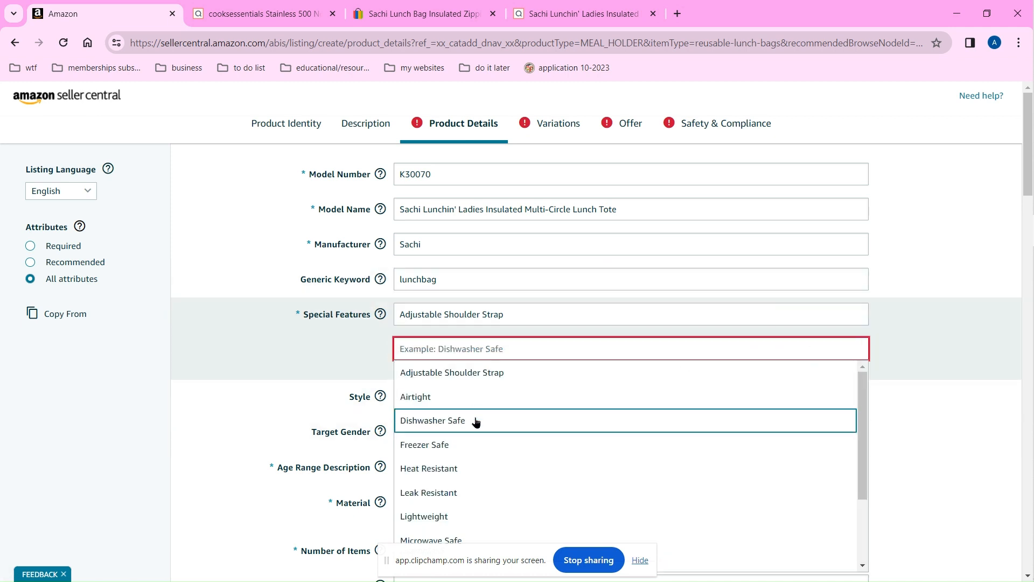
{"action": "left_click", "coordinate": [457, 450]}
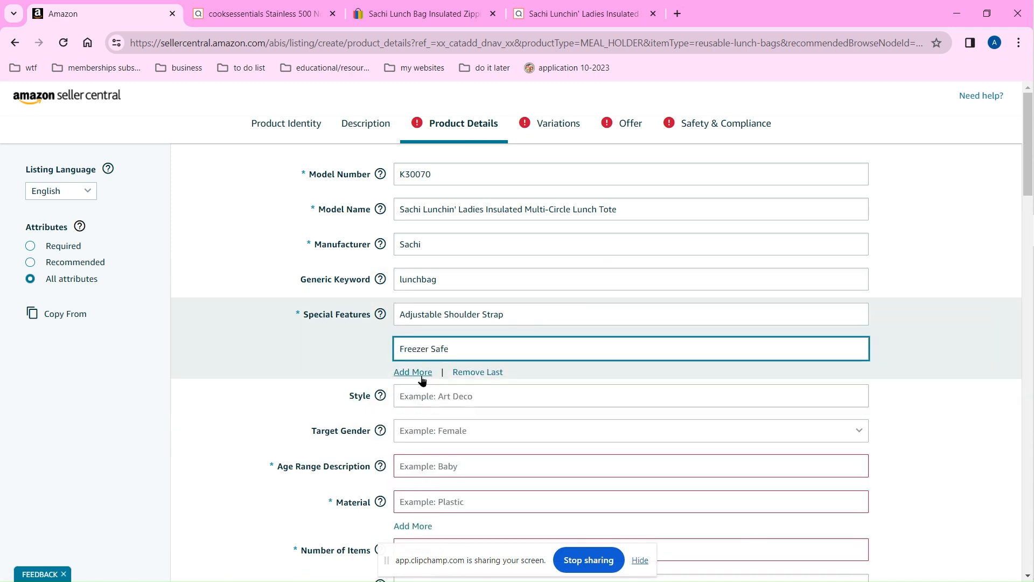
Step: Add Lightweight and Shatterproof as the third and fourth Special Features
{"action": "left_click", "coordinate": [413, 369]}
{"action": "scroll", "coordinate": [482, 233], "scroll_direction": "down", "scroll_amount": 4}
{"action": "left_click", "coordinate": [542, 152]}
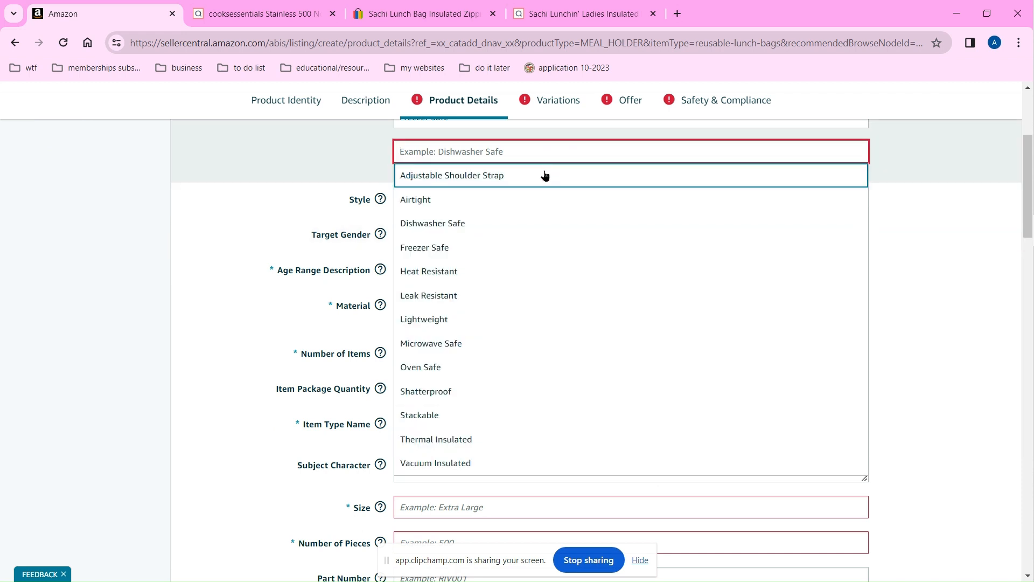
{"action": "left_click", "coordinate": [444, 317]}
{"action": "left_click", "coordinate": [426, 175]}
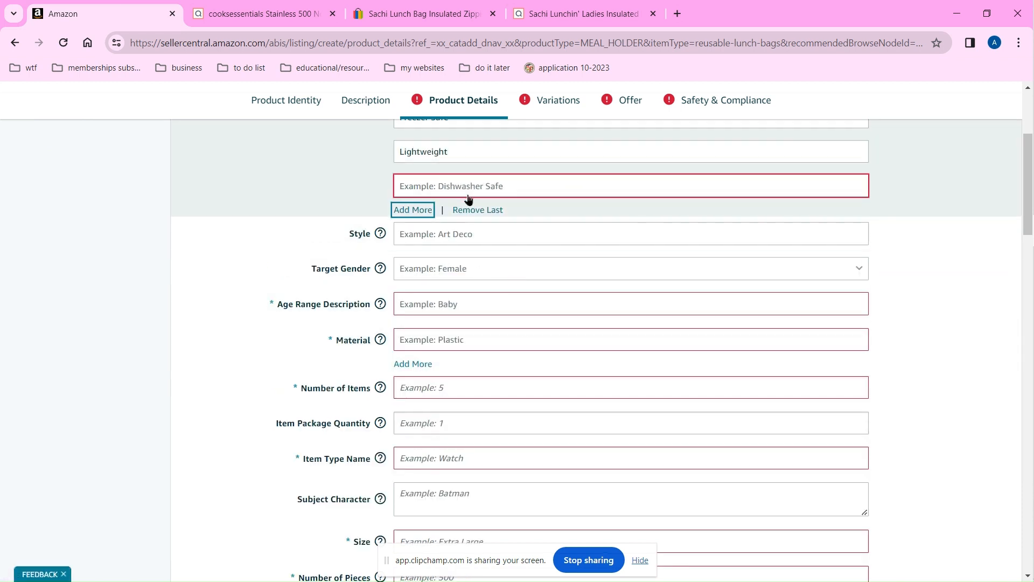
{"action": "left_click", "coordinate": [458, 192]}
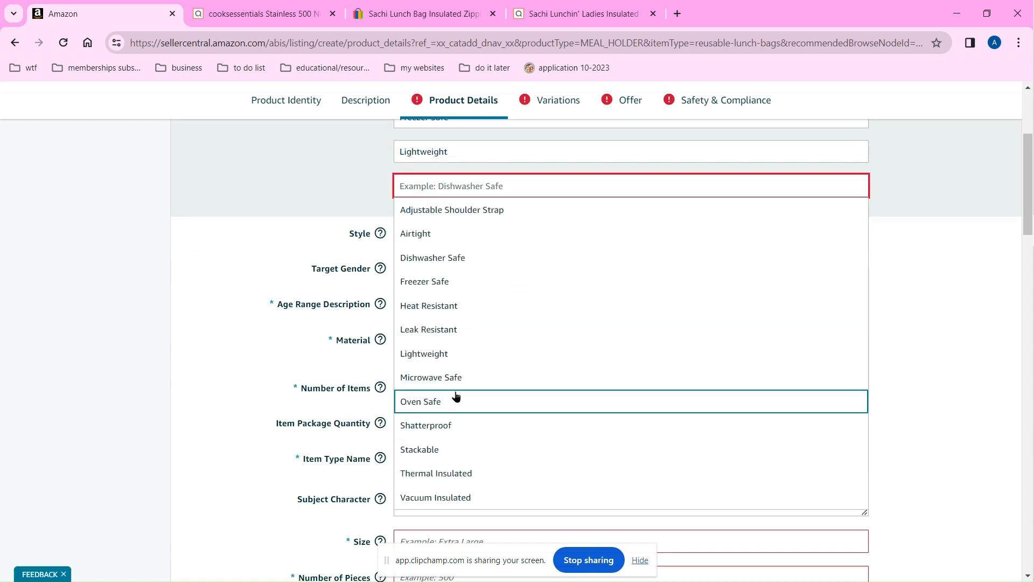
{"action": "left_click", "coordinate": [449, 426]}
Step: Add Thermal Insulated as the fifth Special Feature
{"action": "left_click", "coordinate": [416, 211]}
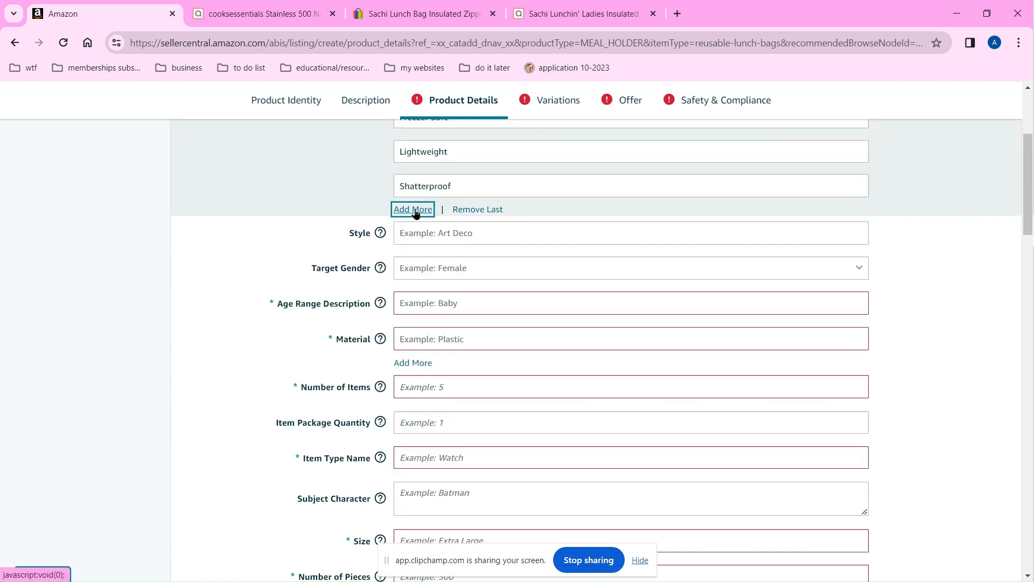
{"action": "left_click", "coordinate": [514, 220]}
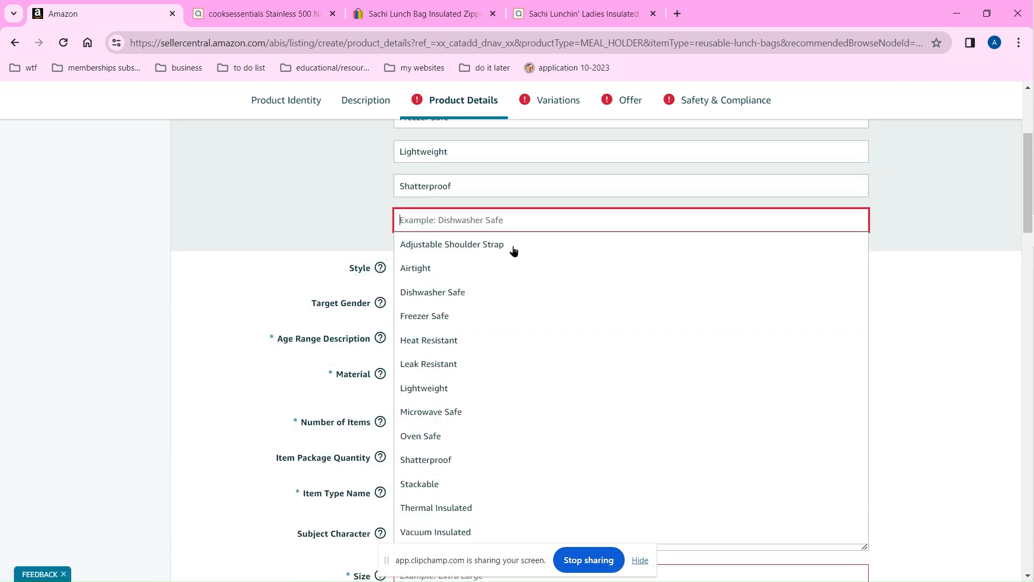
{"action": "left_click", "coordinate": [466, 509]}
{"action": "left_click", "coordinate": [786, 264]}
Step: Set the listing's Style to Casual and its Target Gender to Female
{"action": "scroll", "coordinate": [786, 262], "scroll_direction": "up", "scroll_amount": 1}
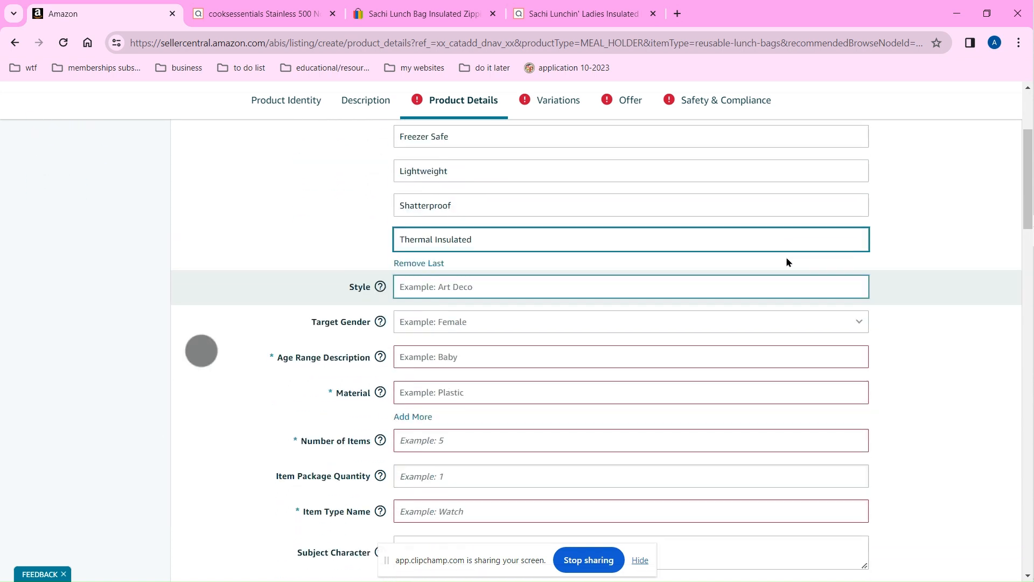
{"action": "left_click", "coordinate": [415, 274]}
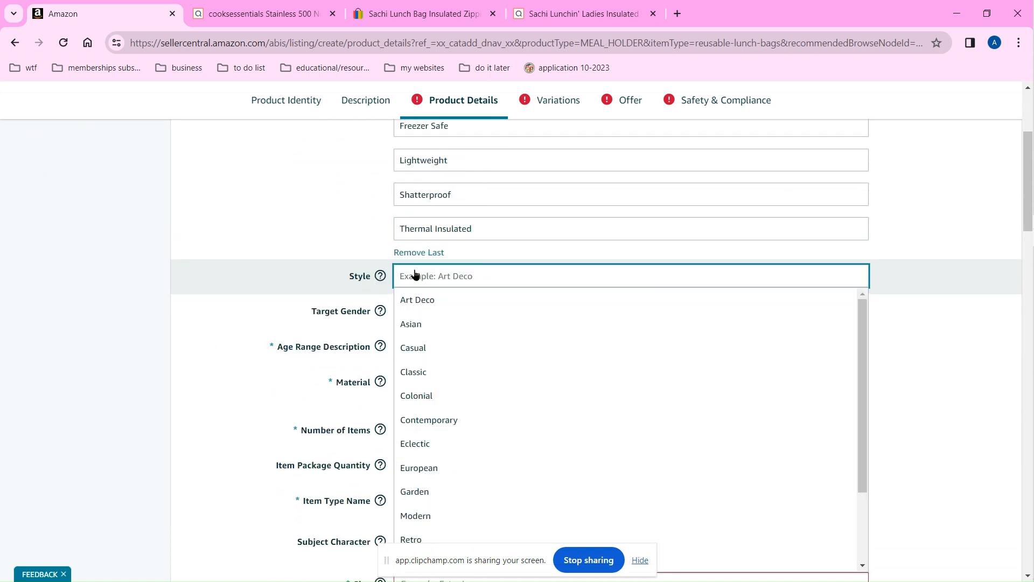
{"action": "left_click", "coordinate": [499, 347]}
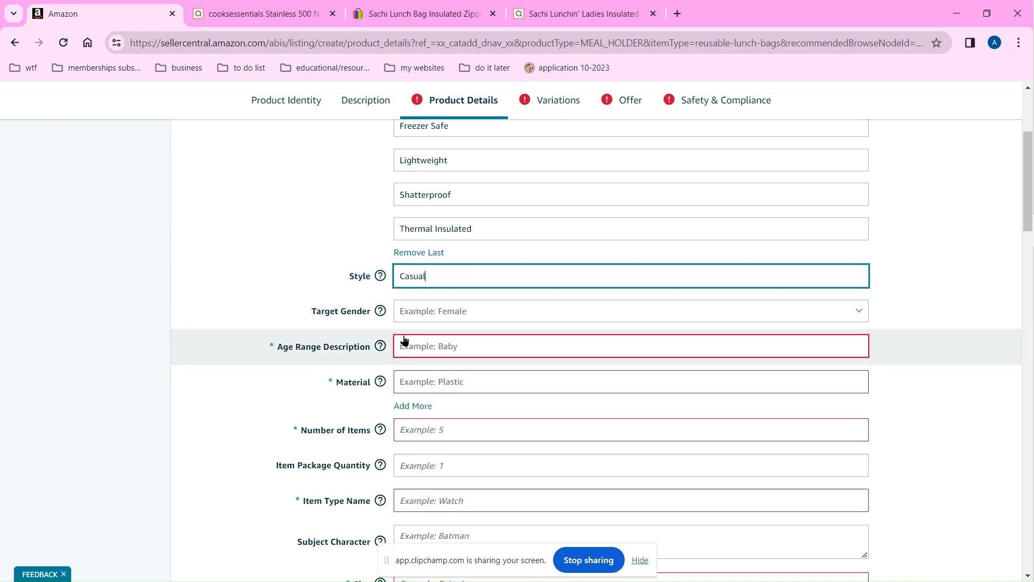
{"action": "left_click", "coordinate": [441, 315]}
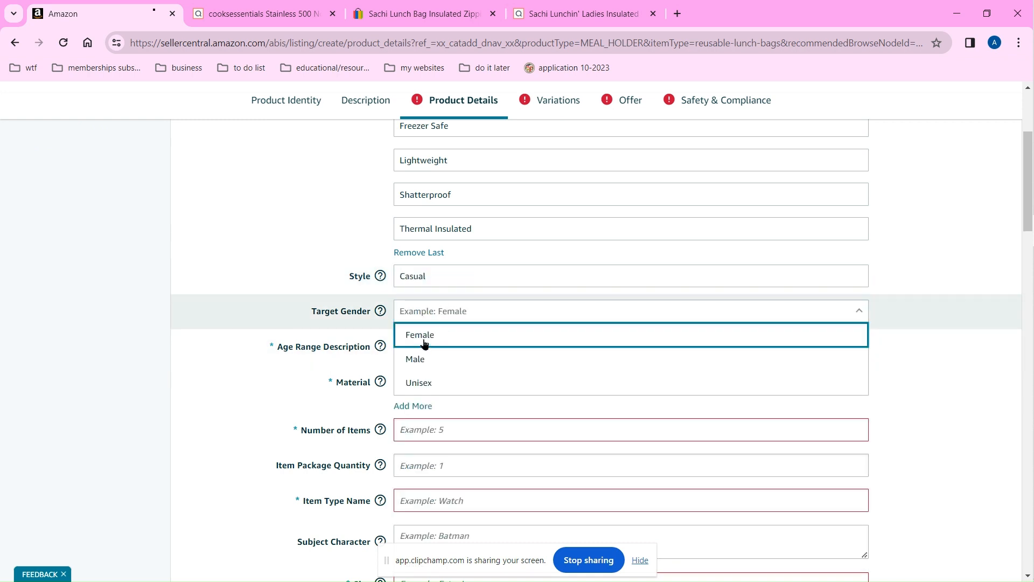
{"action": "left_click", "coordinate": [423, 343]}
Step: Set the Age Range Description to All and the Material to Nylon
{"action": "left_click", "coordinate": [435, 345]}
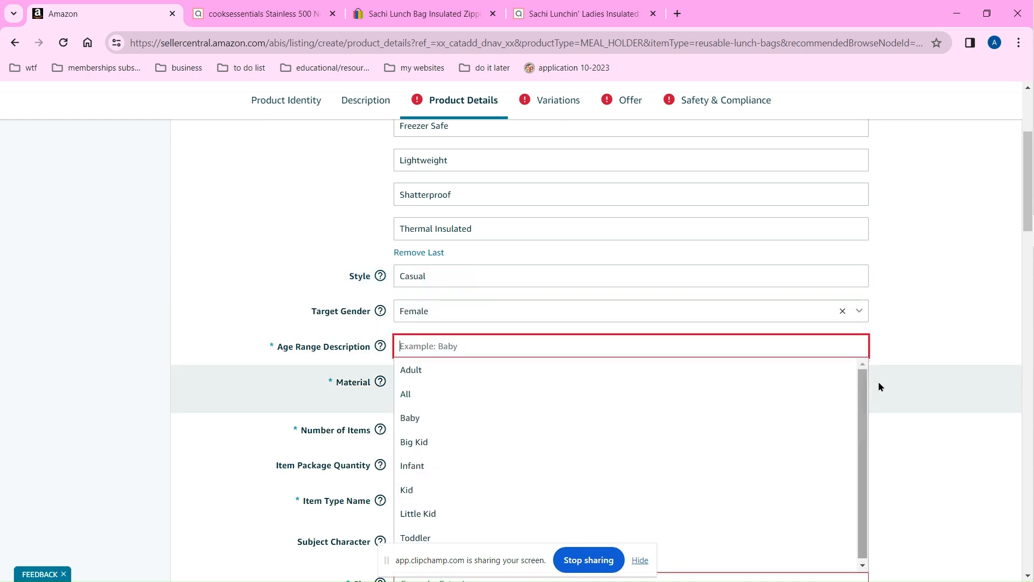
{"action": "left_click", "coordinate": [740, 403]}
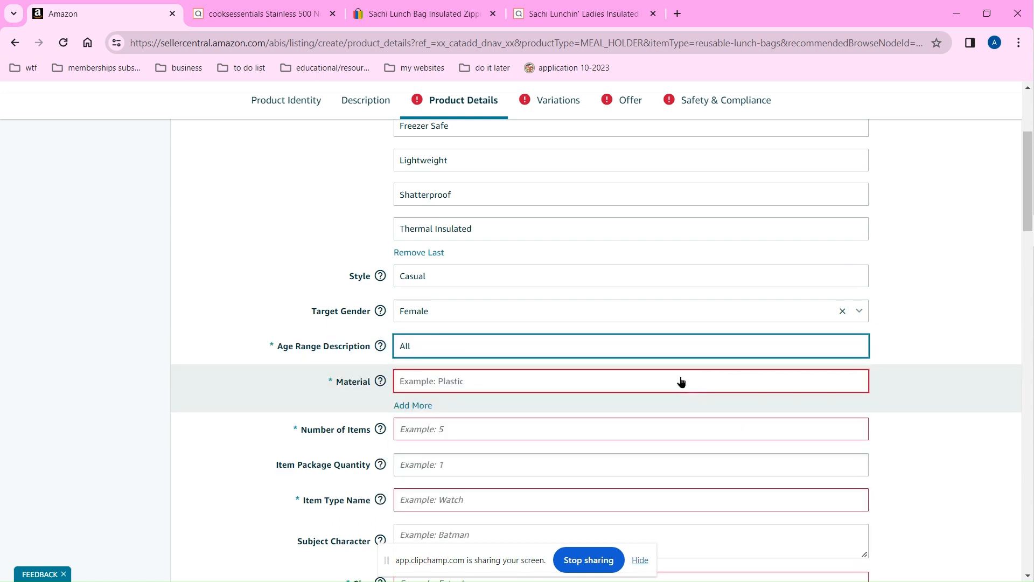
{"action": "left_click", "coordinate": [663, 384]}
{"action": "left_click_drag", "start_coordinate": [866, 181], "coordinate": [844, 278]}
{"action": "left_click", "coordinate": [647, 206]}
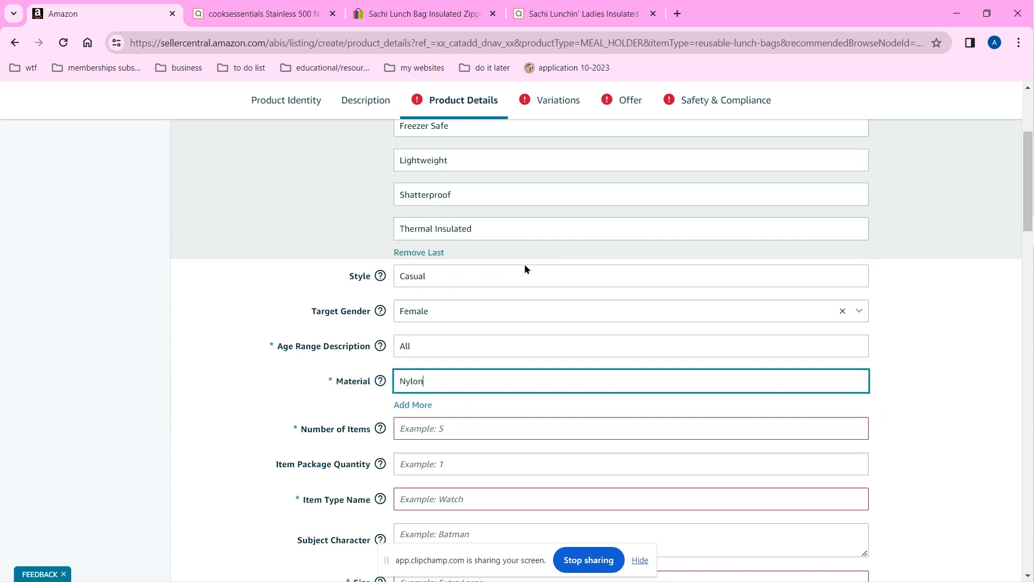
Step: Set the Number of Items to 2 and the Item Package Quantity to 1
{"action": "left_click", "coordinate": [419, 424]}
{"action": "type", "text": "2"}
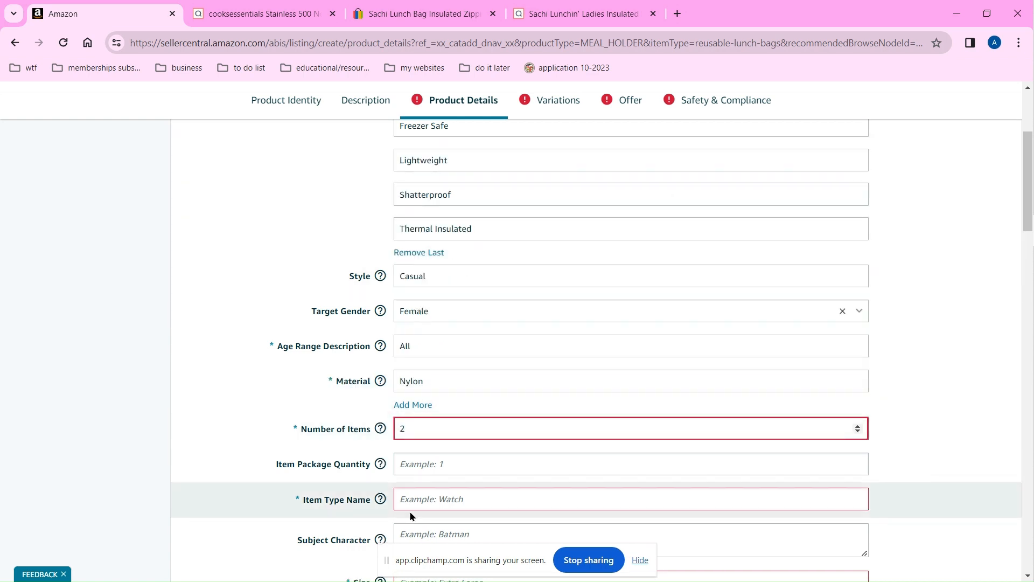
{"action": "left_click", "coordinate": [451, 464]}
{"action": "type", "text": "1"}
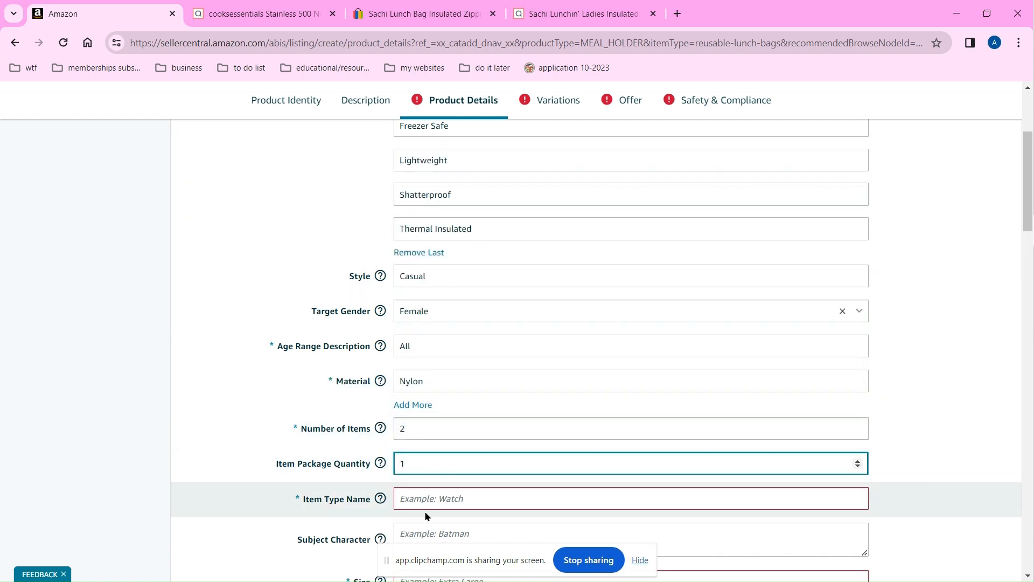
Step: Set the Item Type Name to Lunch Tote and check the help text for the Subject Character attribute
{"action": "left_click", "coordinate": [479, 500]}
{"action": "scroll", "coordinate": [191, 471], "scroll_direction": "up", "scroll_amount": 3}
{"action": "scroll", "coordinate": [207, 512], "scroll_direction": "down", "scroll_amount": 2}
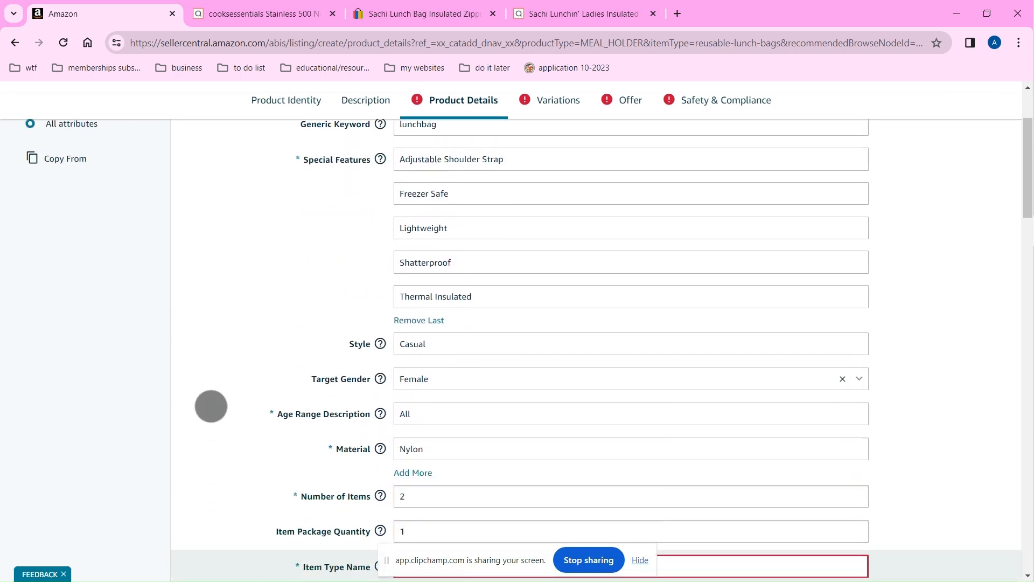
{"action": "scroll", "coordinate": [210, 406], "scroll_direction": "down", "scroll_amount": 2}
{"action": "type", "text": "Lun"}
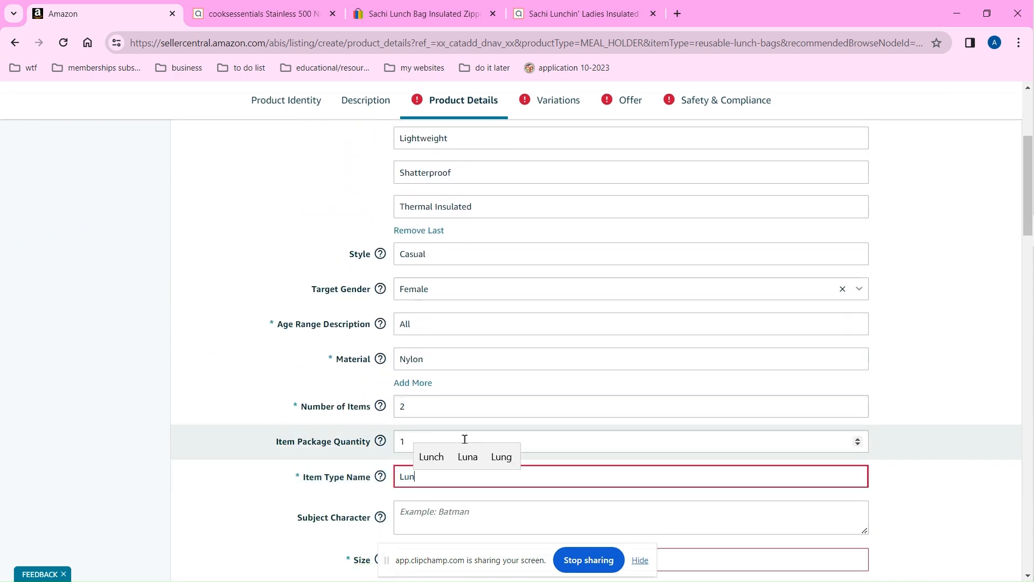
{"action": "type", "text": "ch Tote"}
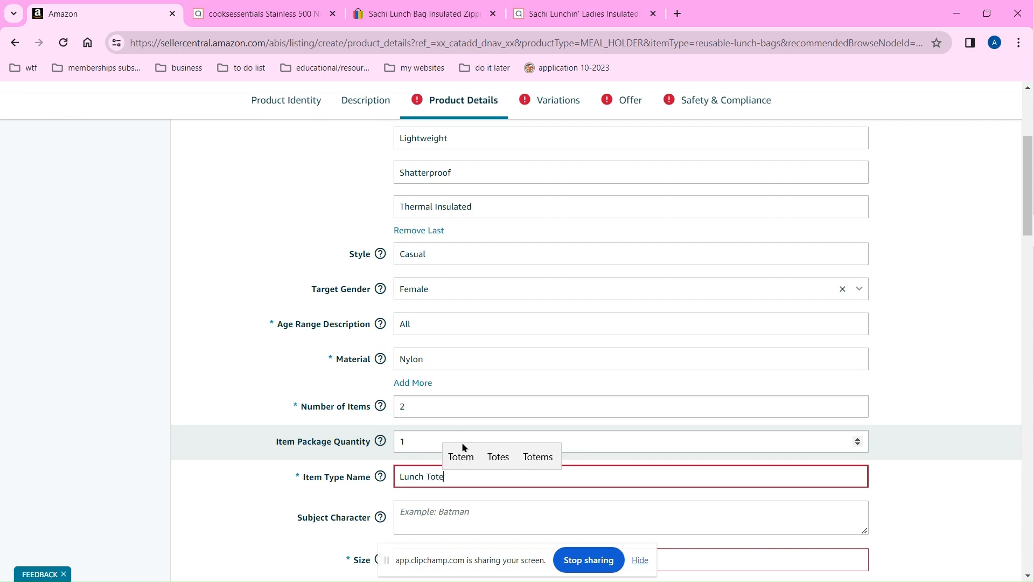
{"action": "left_click", "coordinate": [422, 525]}
{"action": "mouse_move", "coordinate": [386, 518]}
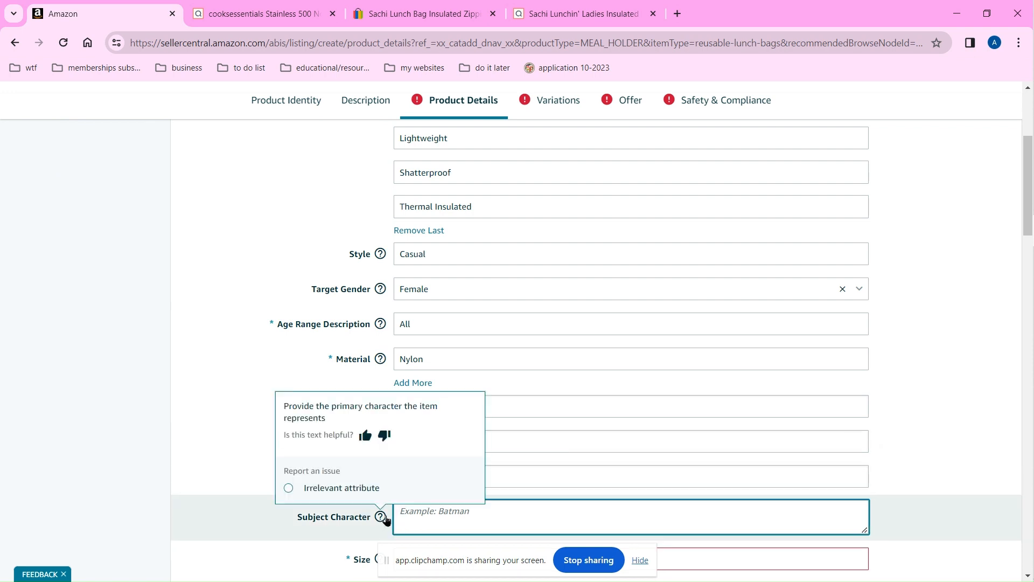
Step: Set the listing's Size to Medium and its Number of Pieces to 2
{"action": "scroll", "coordinate": [517, 507], "scroll_direction": "down", "scroll_amount": 5}
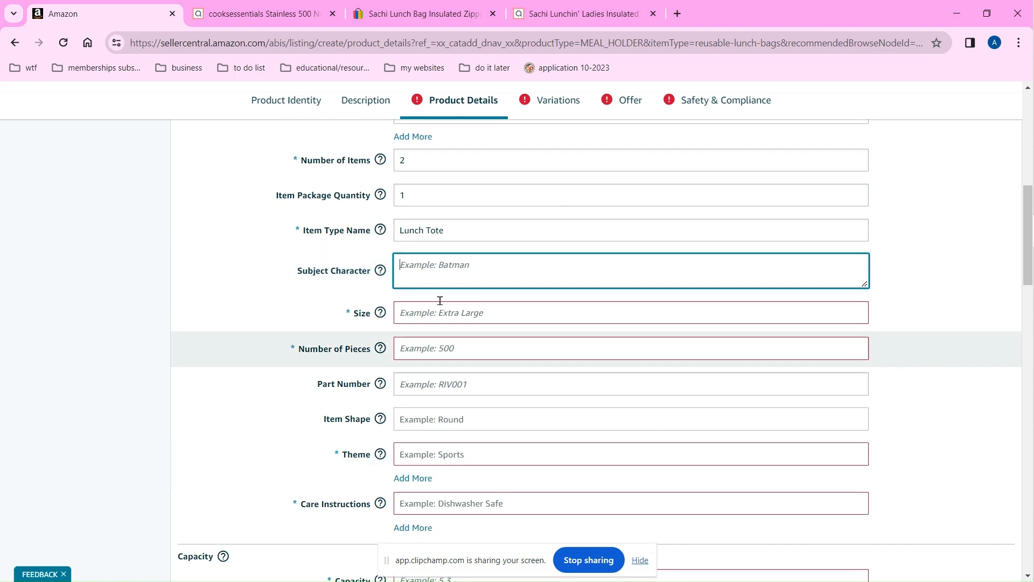
{"action": "left_click", "coordinate": [438, 311]}
{"action": "type", "text": "Medium"}
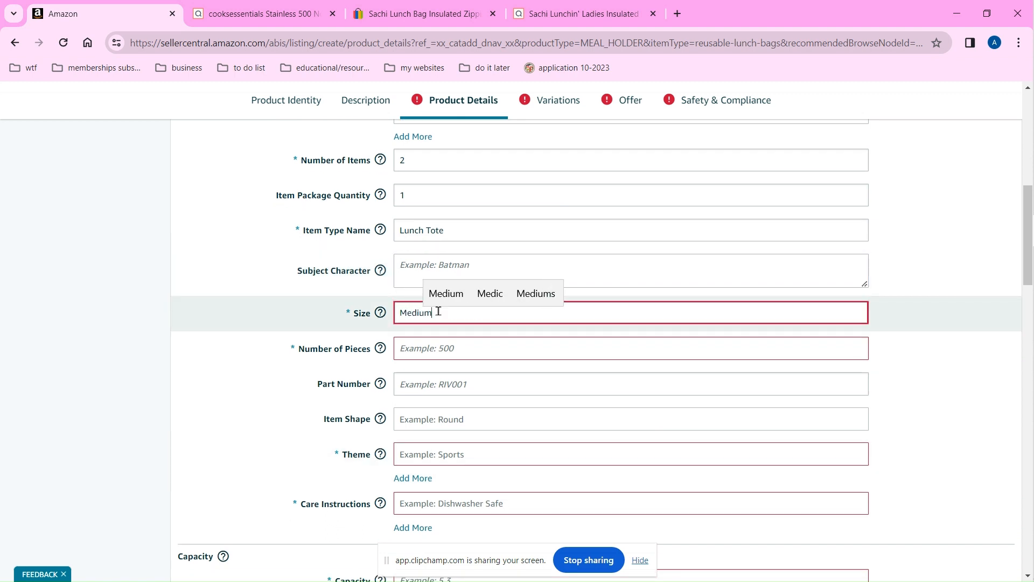
{"action": "left_click", "coordinate": [421, 349]}
{"action": "type", "text": "2"}
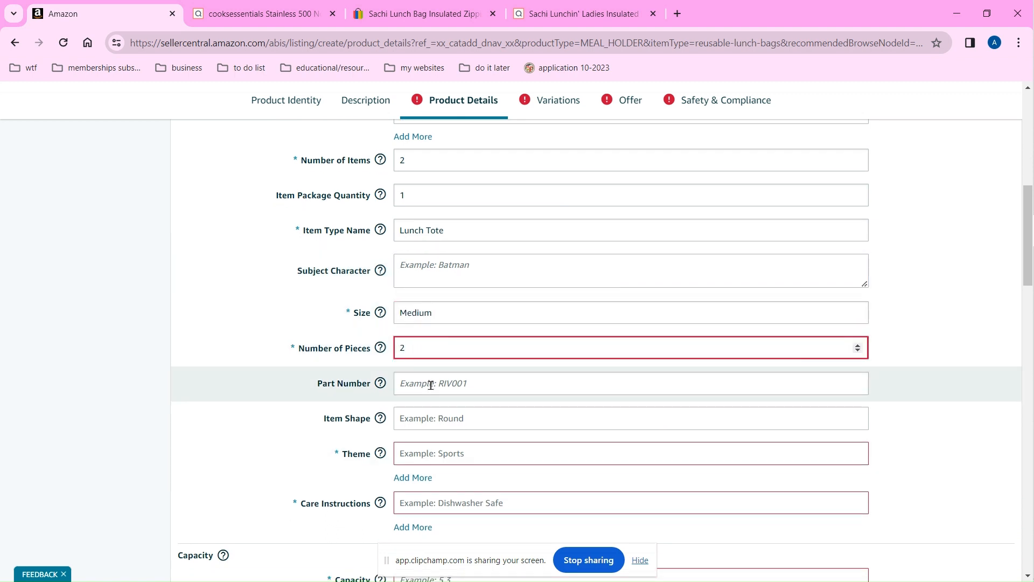
Step: Set the Part Number to K30070 and the Item Shape to Semicircular
{"action": "left_click", "coordinate": [431, 385]}
{"action": "type", "text": "K30070"}
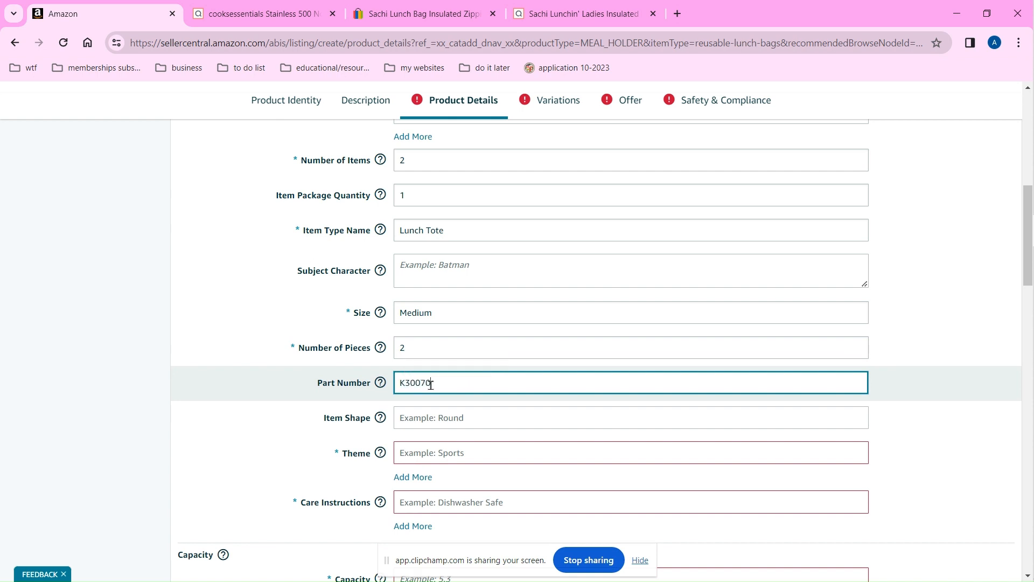
{"action": "left_click", "coordinate": [430, 417]}
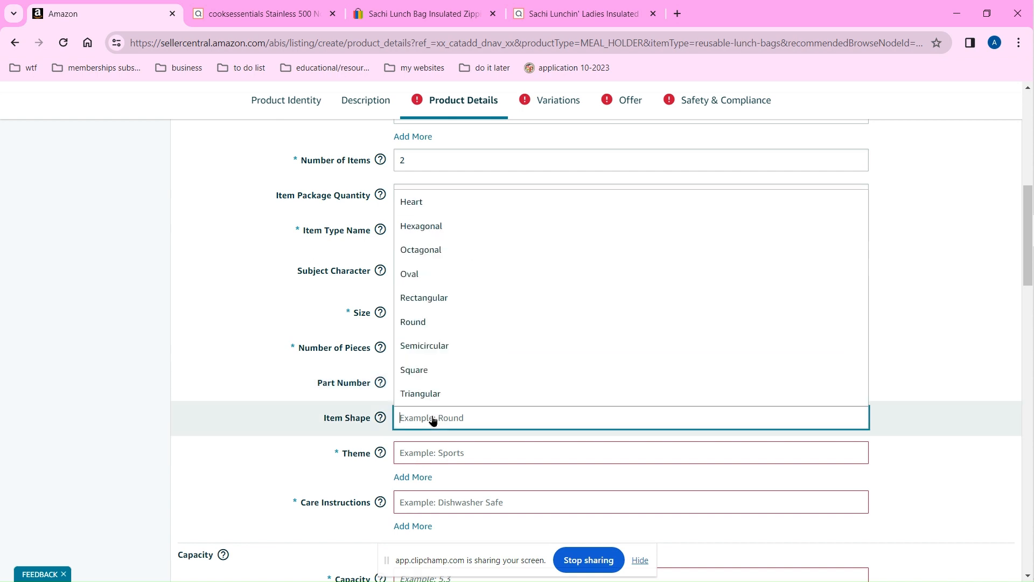
{"action": "left_click", "coordinate": [445, 350]}
Step: Set the Theme to Rainbow and the Care Instructions to Hand Wash Only
{"action": "left_click", "coordinate": [439, 452]}
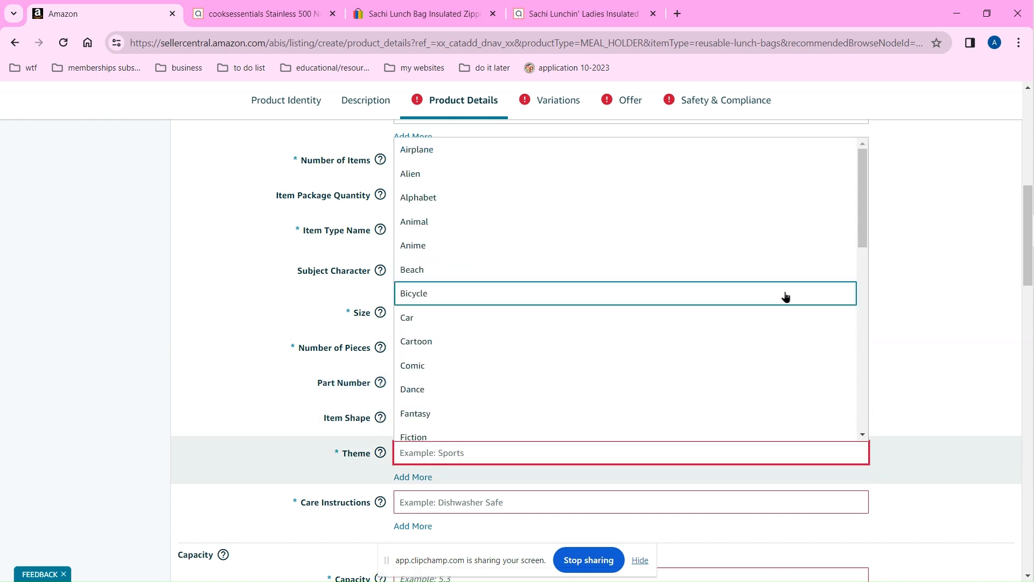
{"action": "left_click_drag", "start_coordinate": [863, 229], "coordinate": [809, 377]}
{"action": "left_click", "coordinate": [693, 379]}
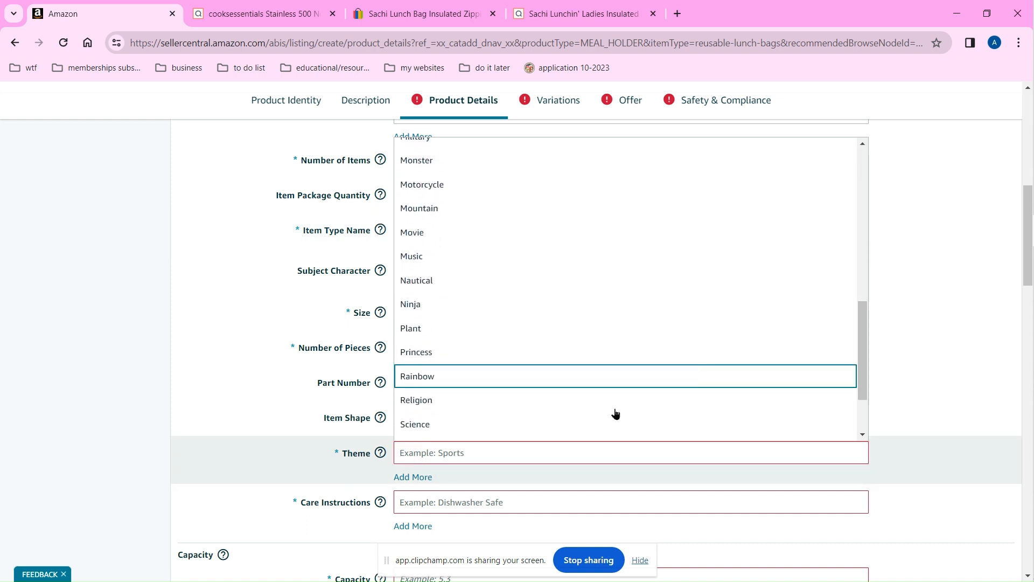
{"action": "left_click", "coordinate": [501, 501]}
{"action": "left_click", "coordinate": [494, 478]}
Step: Set the Capacity to 10.5 with Liters as the Capacity Unit
{"action": "scroll", "coordinate": [517, 256], "scroll_direction": "down", "scroll_amount": 6}
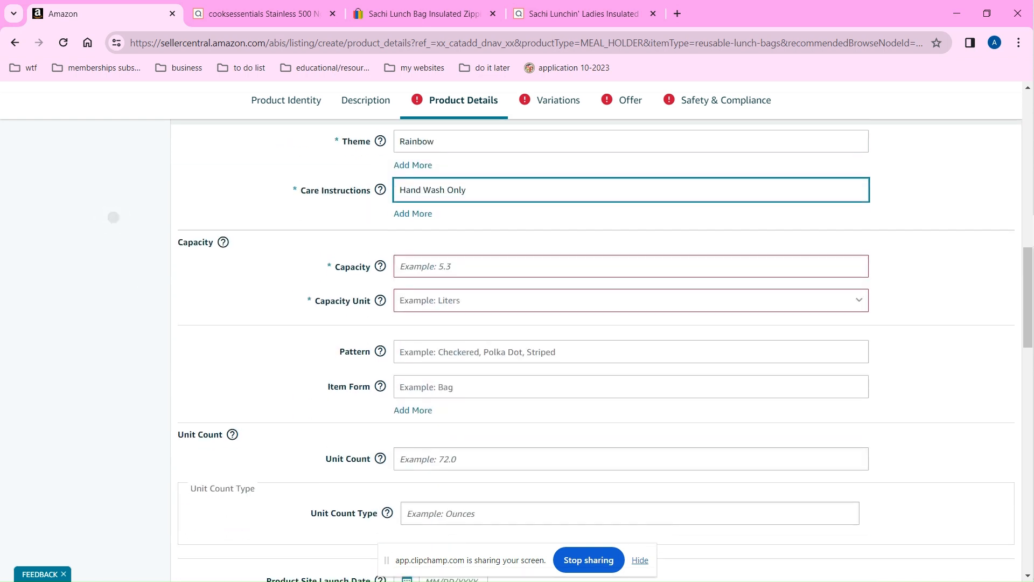
{"action": "left_click", "coordinate": [510, 232]}
{"action": "type", "text": "10."}
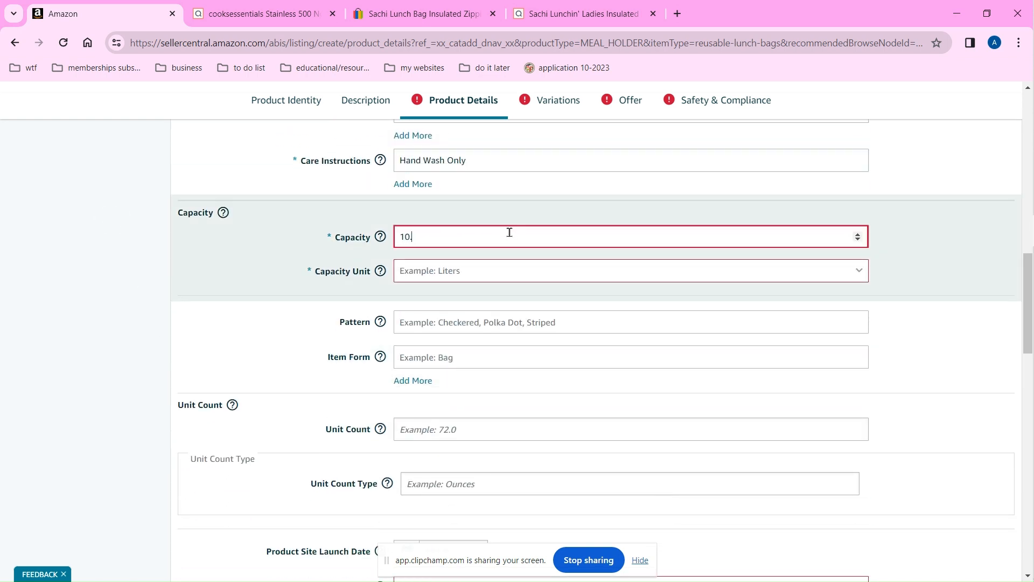
{"action": "type", "text": "5"}
{"action": "left_click", "coordinate": [478, 272]}
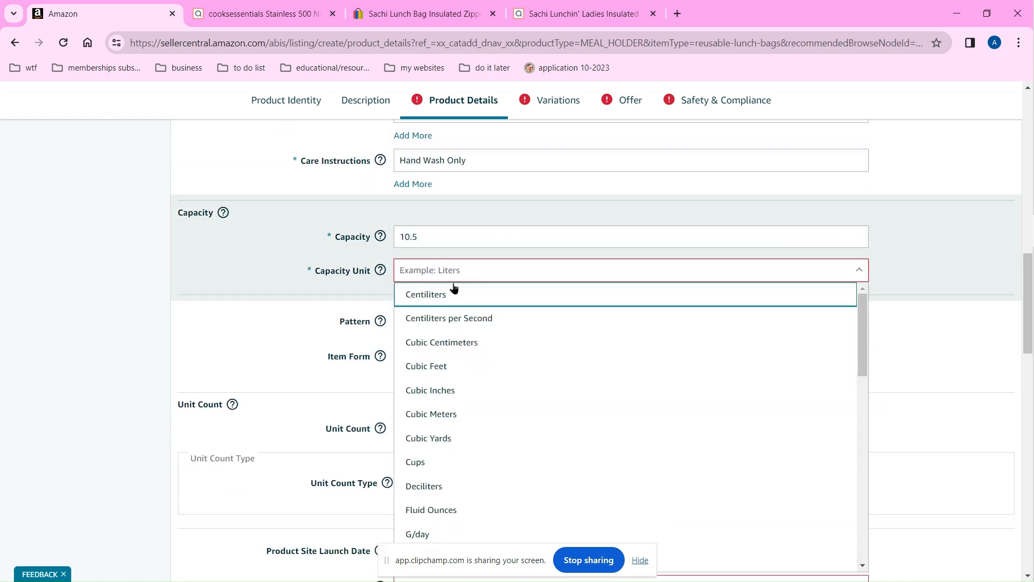
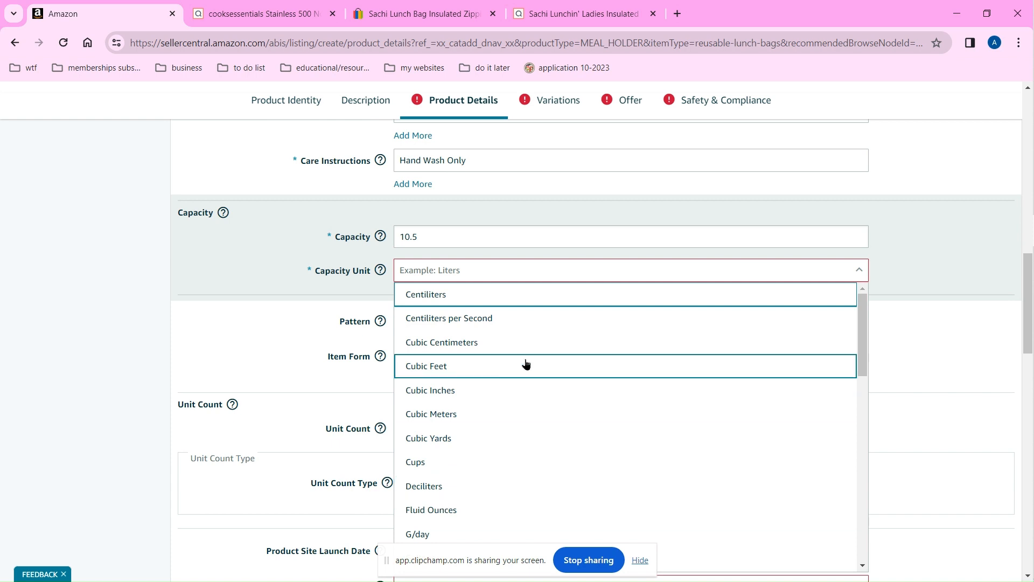
{"action": "left_click_drag", "start_coordinate": [862, 346], "coordinate": [862, 409]}
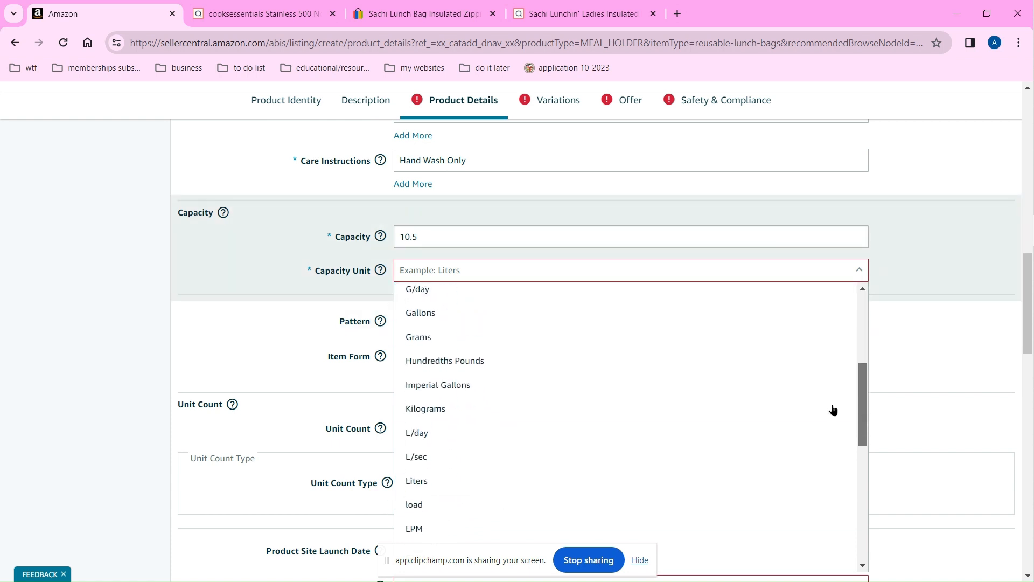
{"action": "left_click", "coordinate": [667, 483]}
Step: Set the Pattern to Polka Dots and the Item Form to Bag
{"action": "left_click", "coordinate": [555, 322]}
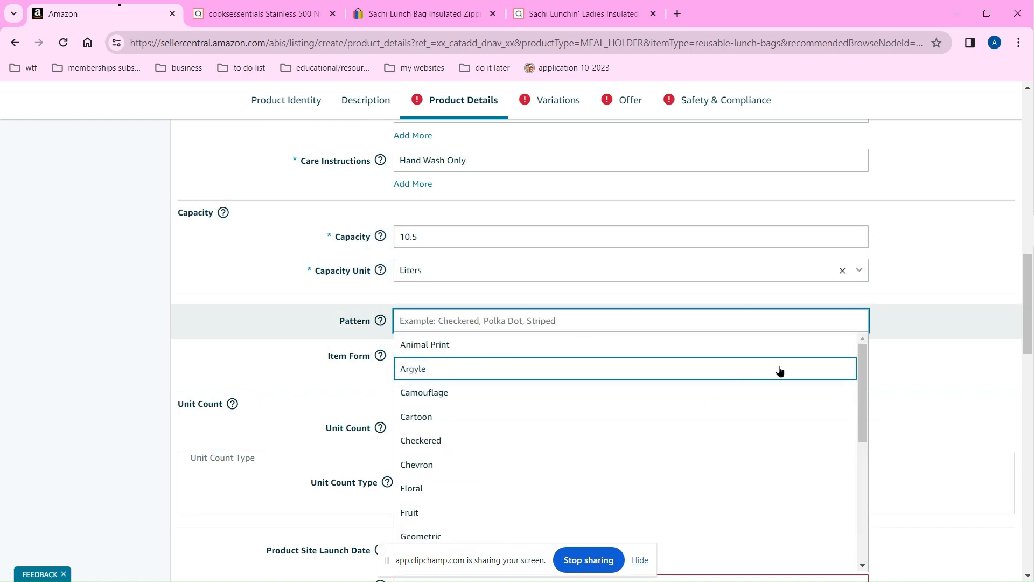
{"action": "left_click_drag", "start_coordinate": [861, 393], "coordinate": [865, 475]}
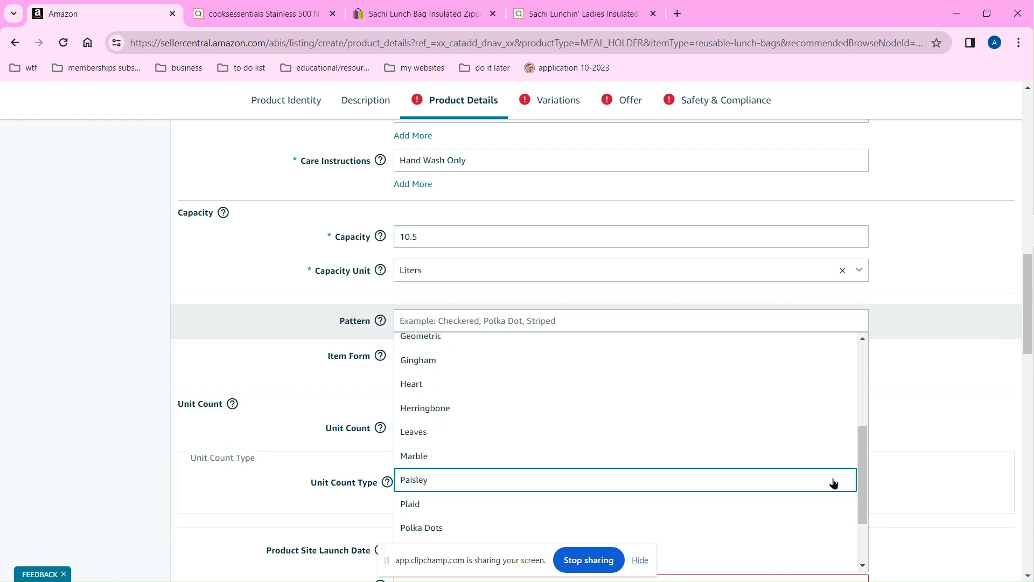
{"action": "left_click", "coordinate": [761, 525]}
{"action": "left_click", "coordinate": [506, 358]}
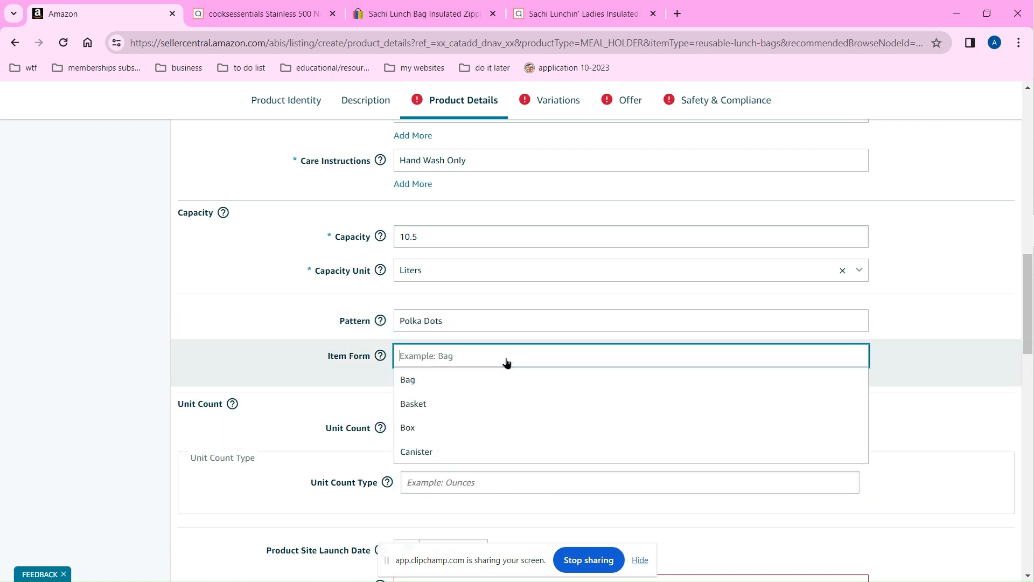
{"action": "left_click", "coordinate": [439, 382]}
Step: Set the Unit Count to 1 with Unit as its type, and check the help text for Unit Count Type
{"action": "left_click", "coordinate": [435, 429]}
{"action": "type", "text": "1"}
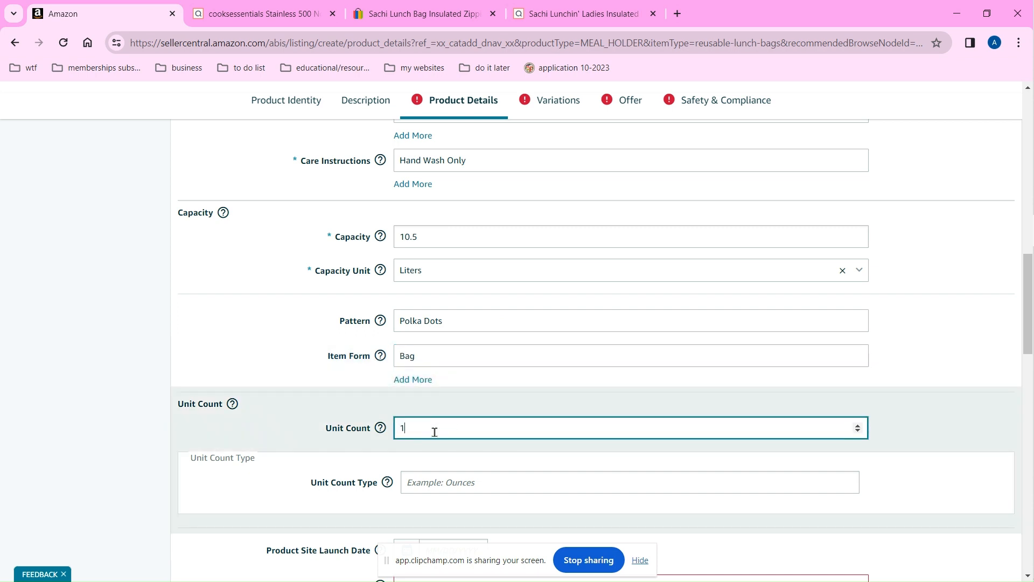
{"action": "left_click", "coordinate": [425, 482]}
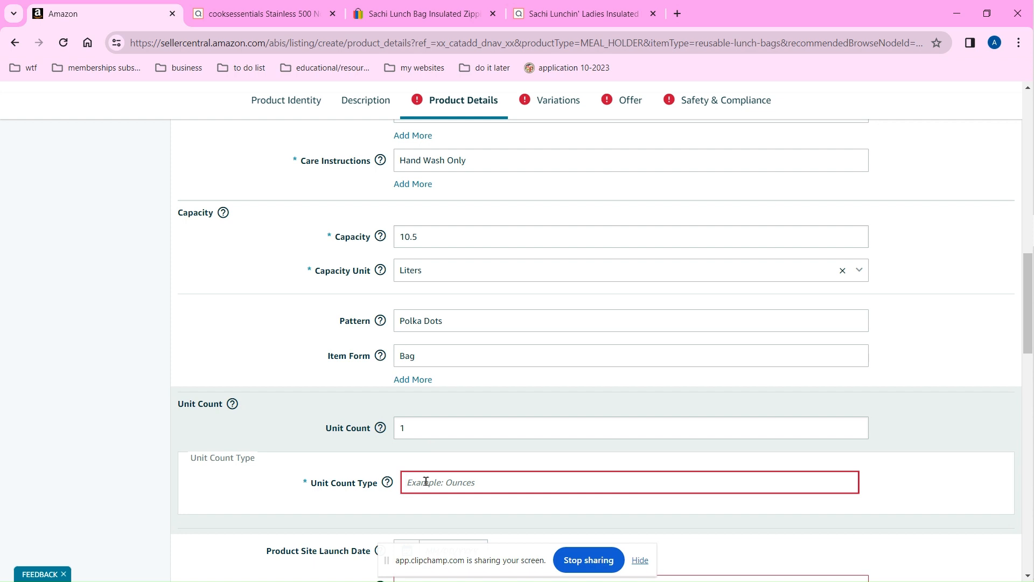
{"action": "type", "text": "Unit"}
{"action": "mouse_move", "coordinate": [386, 486]}
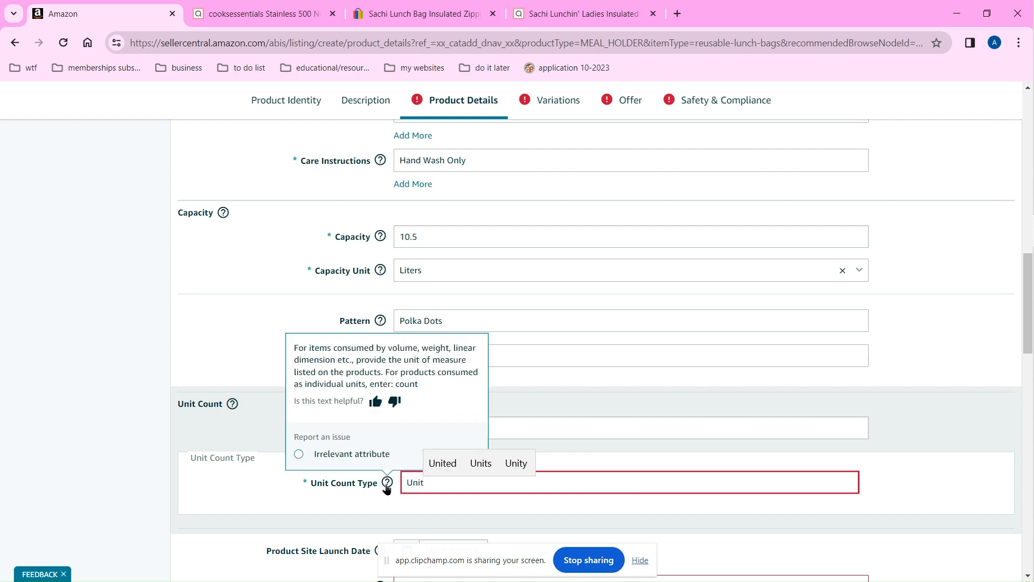
Step: Enter Bag and Adjustable Shoulder Strap as the two Included Components
{"action": "scroll", "coordinate": [386, 485], "scroll_direction": "down", "scroll_amount": 5}
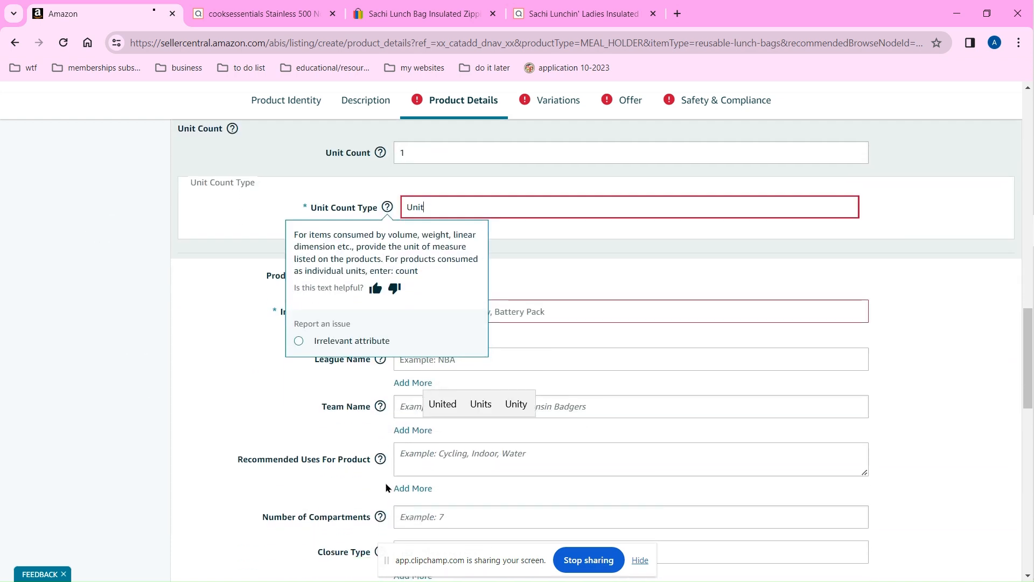
{"action": "left_click", "coordinate": [564, 316]}
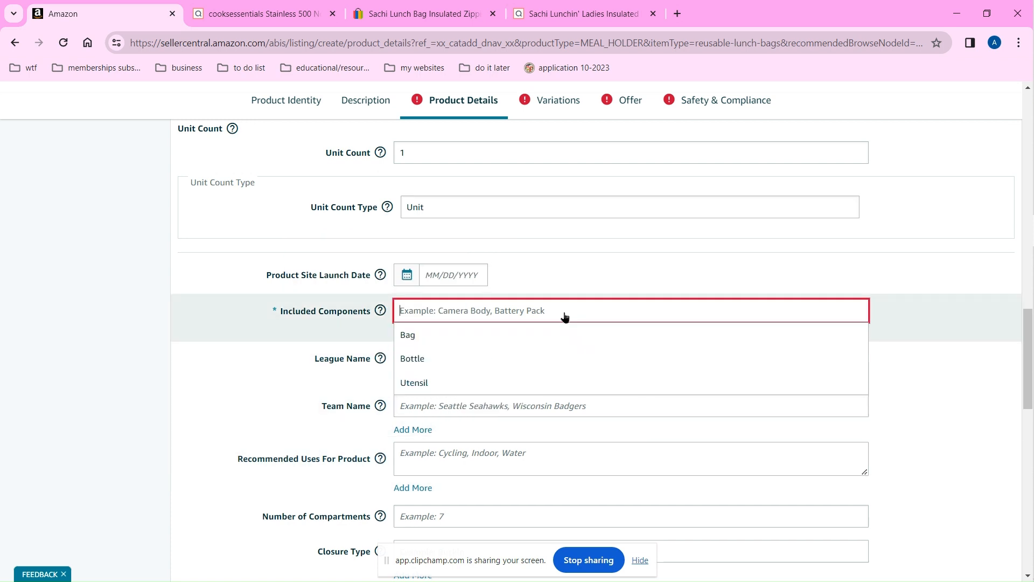
{"action": "left_click", "coordinate": [482, 337]}
{"action": "left_click", "coordinate": [421, 334]}
{"action": "left_click", "coordinate": [444, 342]}
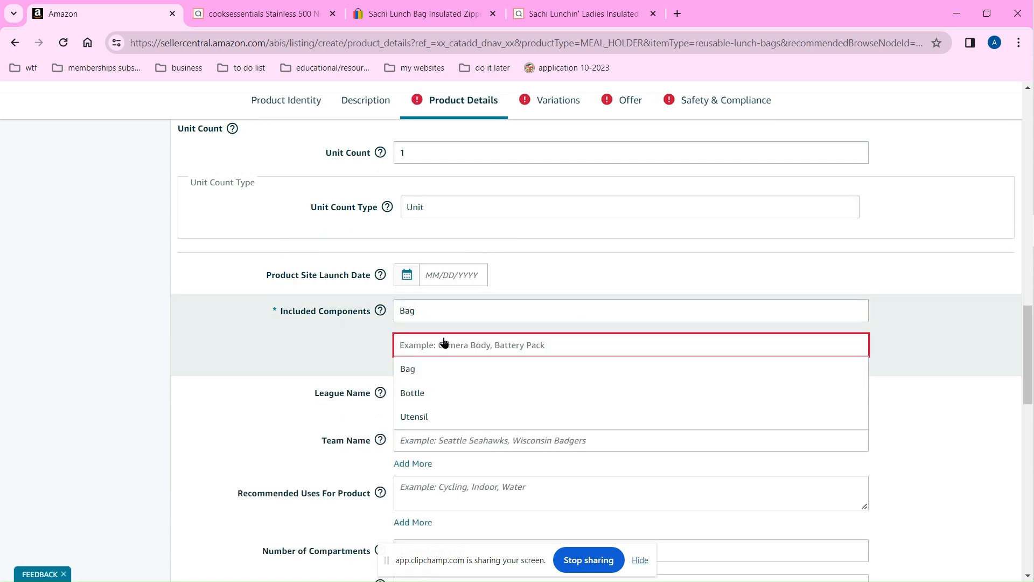
{"action": "type", "text": "Shoulder"}
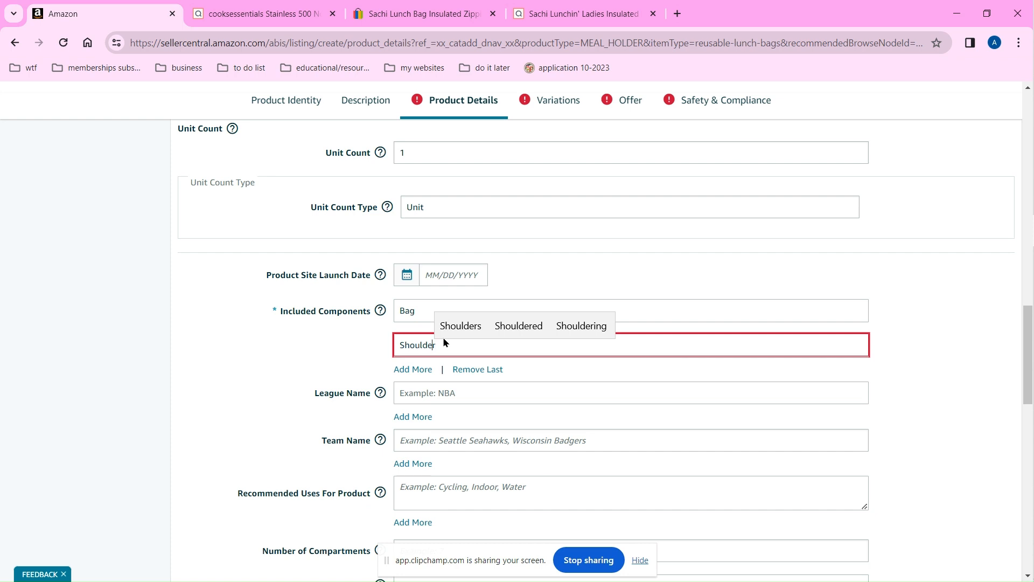
{"action": "type", "text": "Adjustable "}
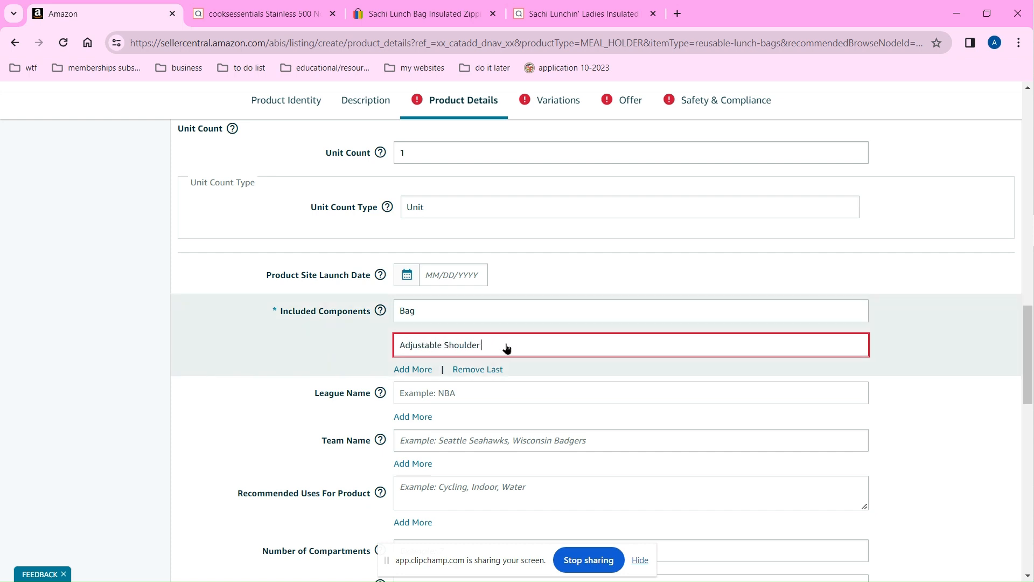
{"action": "type", "text": "Strap"}
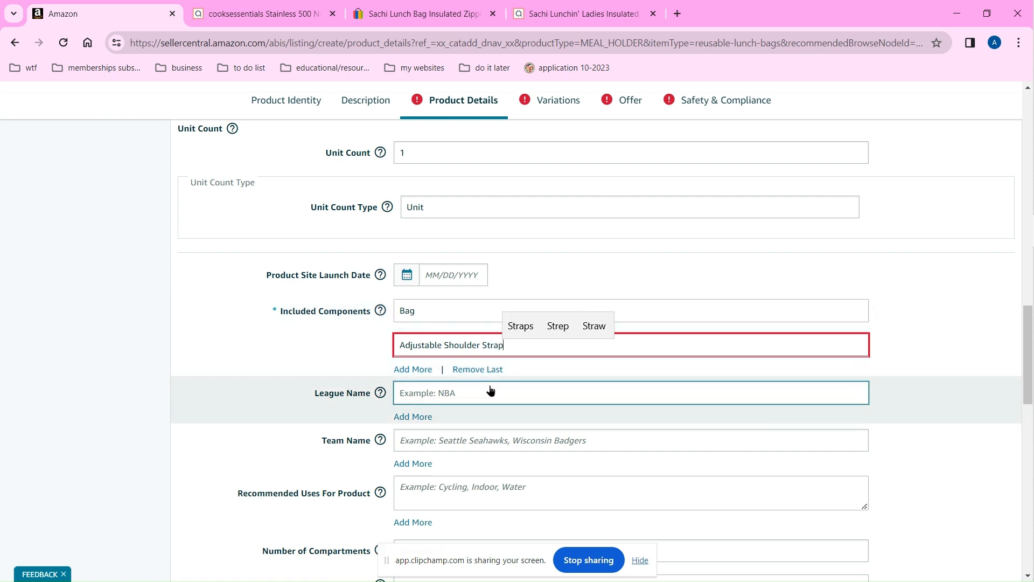
{"action": "left_click", "coordinate": [490, 390]}
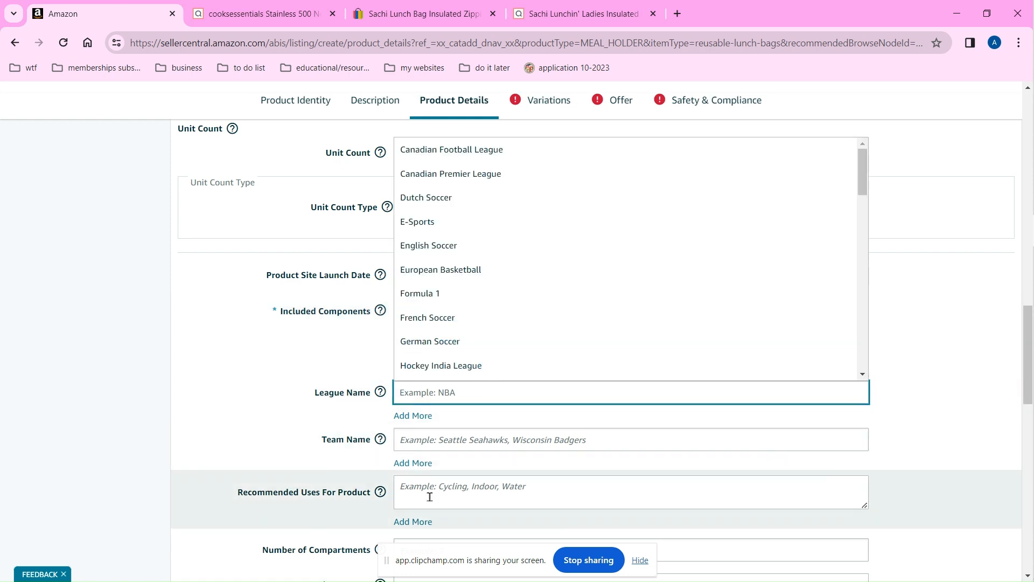
Step: Enter "Travel Bag for Food and Beverages" as the Recommended Uses For Product
{"action": "left_click", "coordinate": [432, 497]}
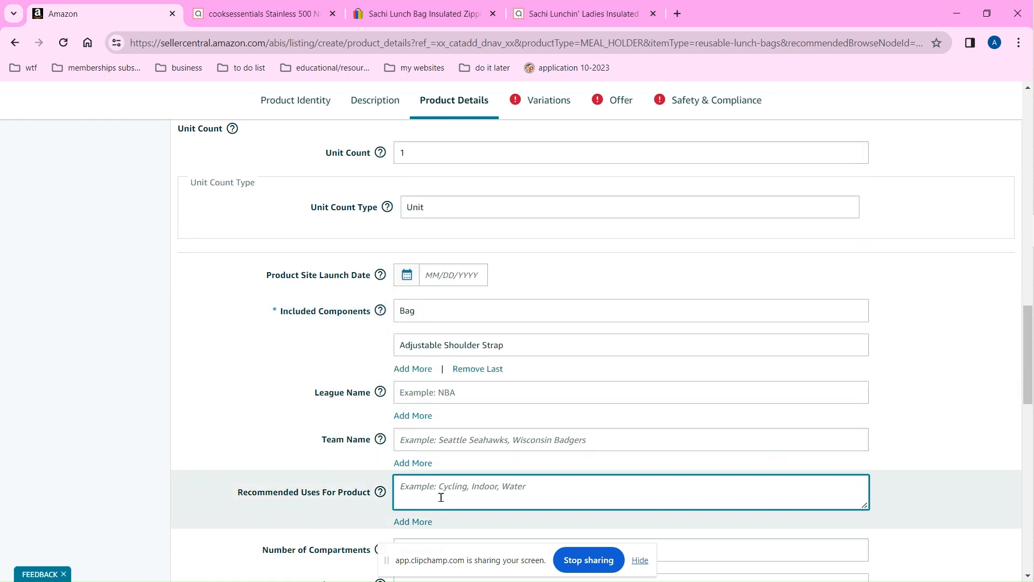
{"action": "type", "text": "Food"}
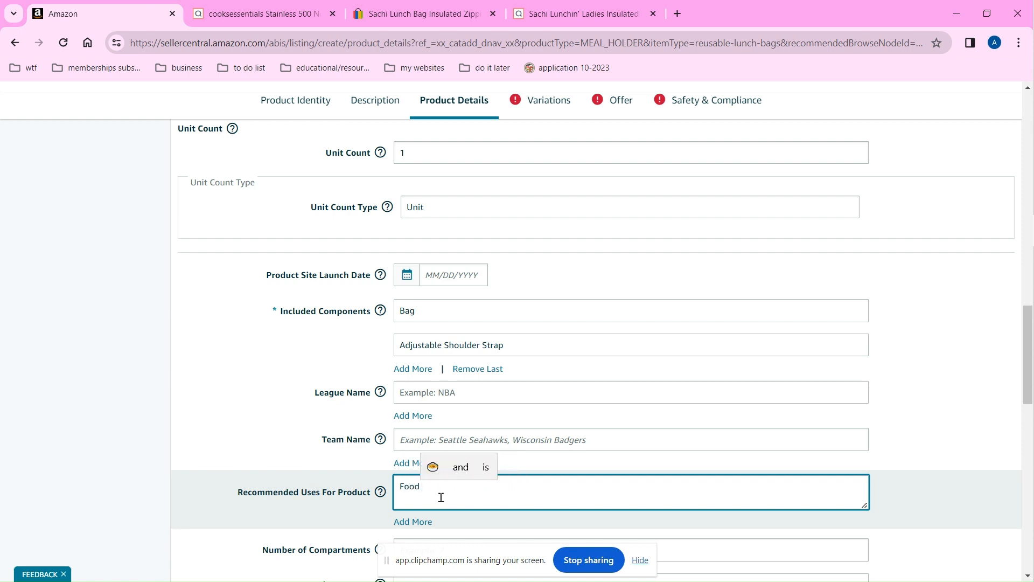
{"action": "key", "text": "BackSpace"}
{"action": "key", "text": "BackSpace"}
{"action": "key", "text": "BackSpace"}
{"action": "key", "text": "BackSpace"}
{"action": "type", "text": "Travel"}
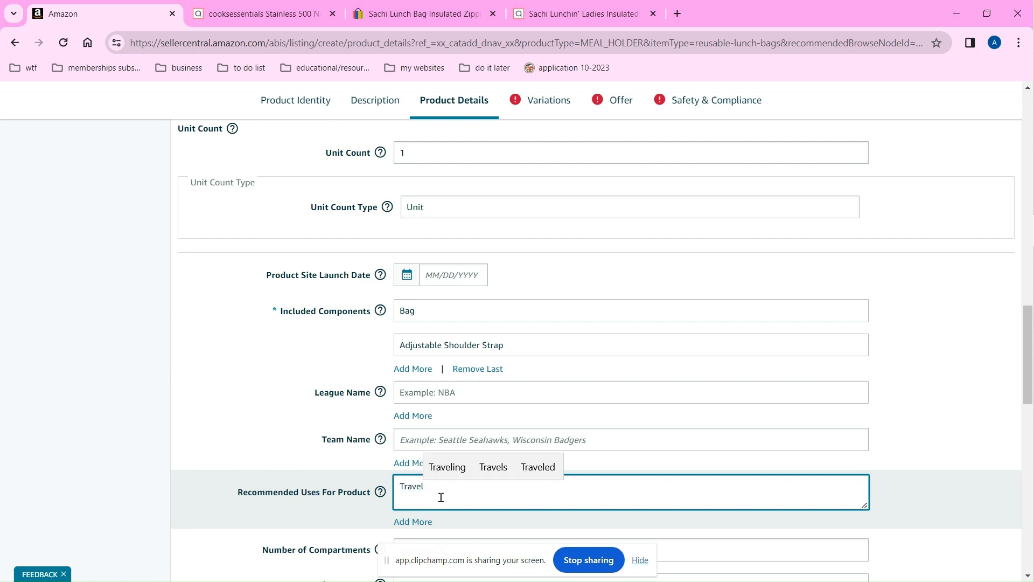
{"action": "type", "text": " Bag for Foo"}
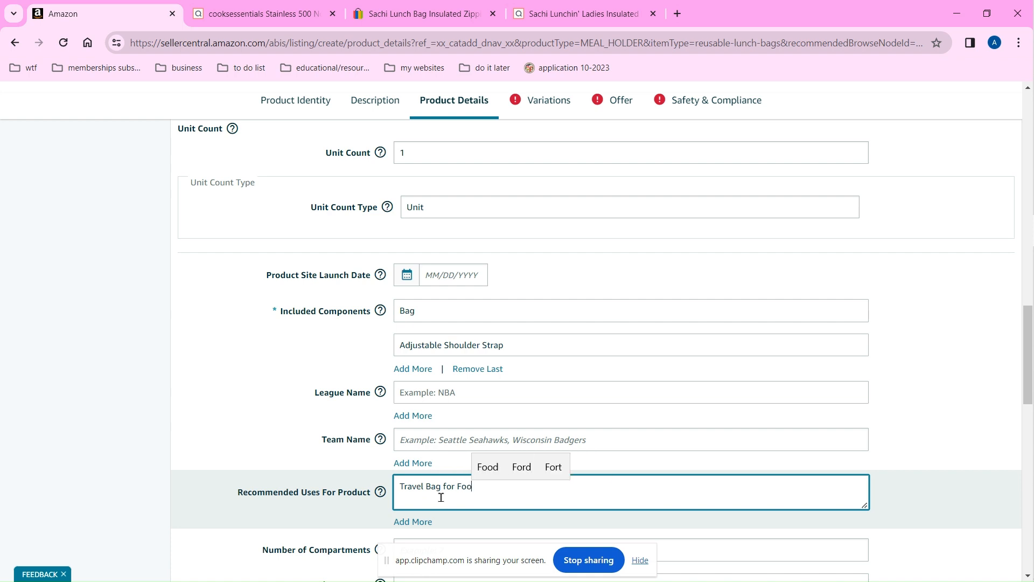
{"action": "type", "text": "d and Beverage"}
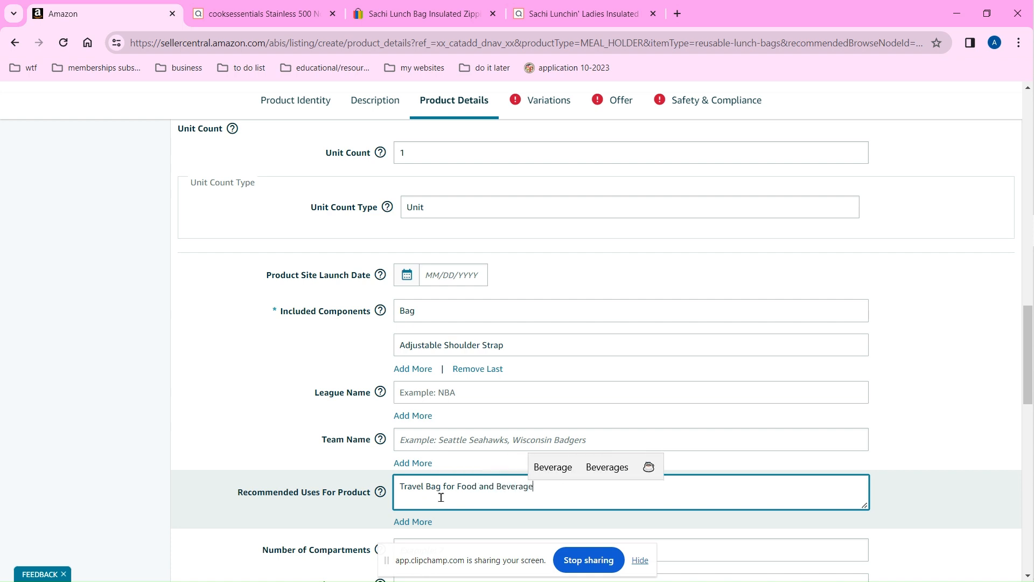
{"action": "type", "text": "s"}
Step: Insert "Insulated Hot or Cold" in front of "Travel Bag" in the recommended uses text
{"action": "left_click", "coordinate": [398, 488]}
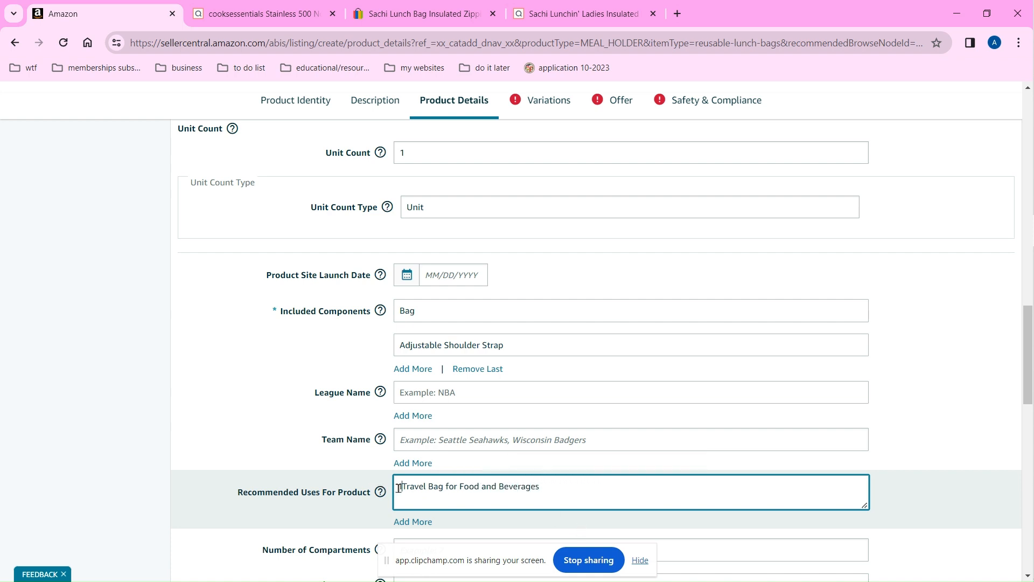
{"action": "type", "text": "Insula"}
{"action": "type", "text": "ted Hot or"}
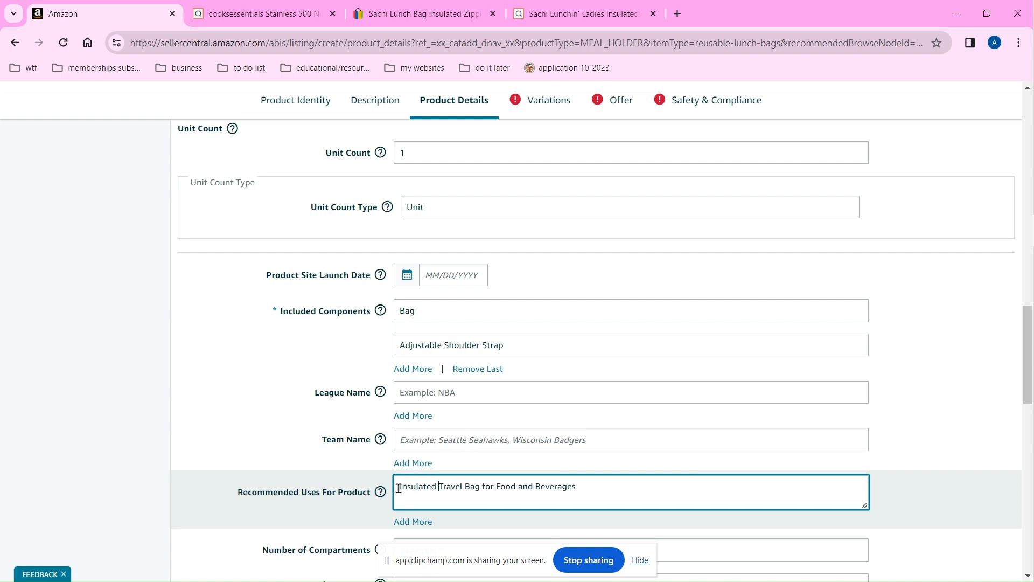
{"action": "type", "text": " Cold"}
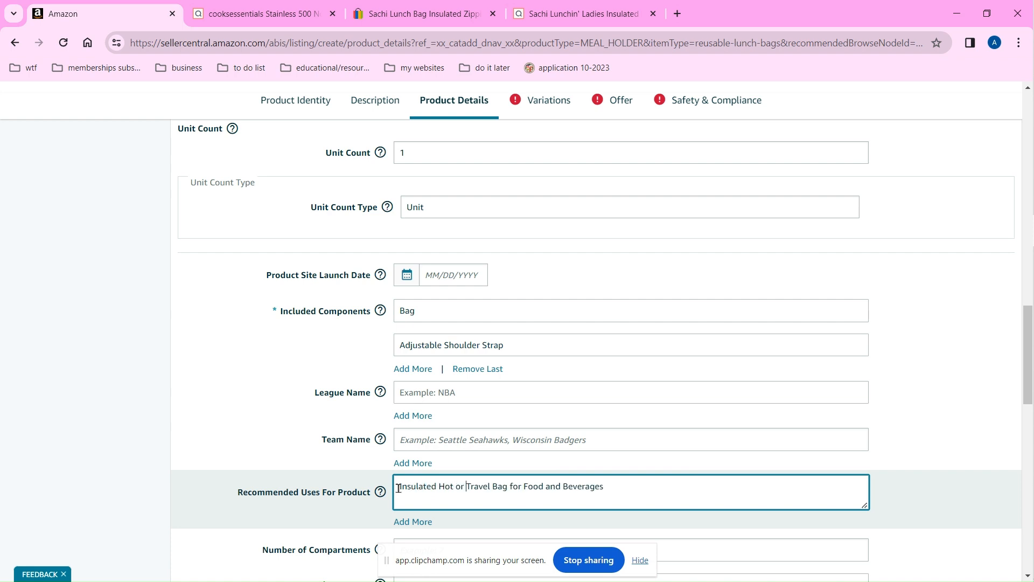
Step: Set the Number of Compartments to 1 and the Closure Type to Zipper
{"action": "scroll", "coordinate": [633, 479], "scroll_direction": "down", "scroll_amount": 3}
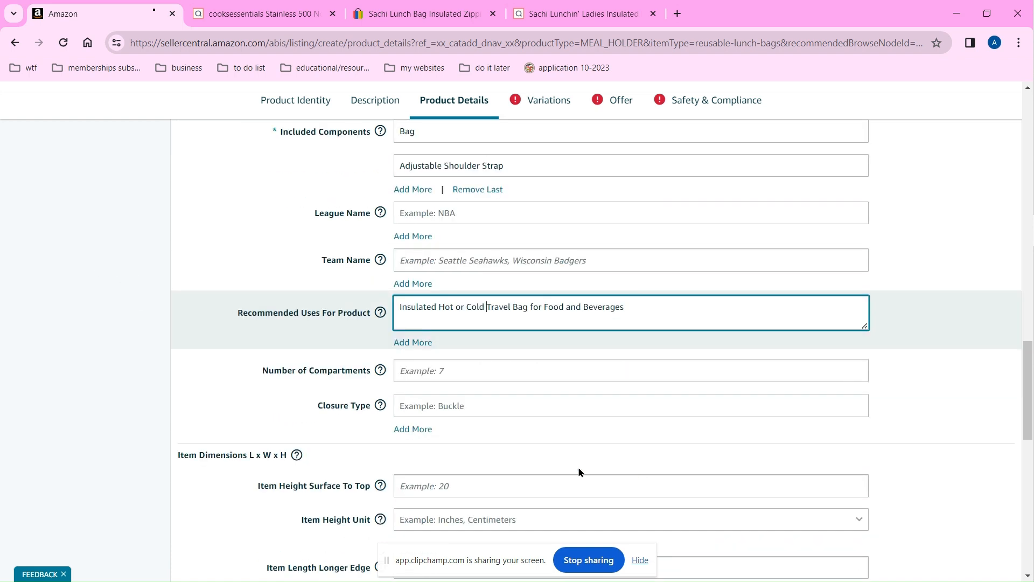
{"action": "left_click", "coordinate": [442, 376]}
{"action": "type", "text": "1"}
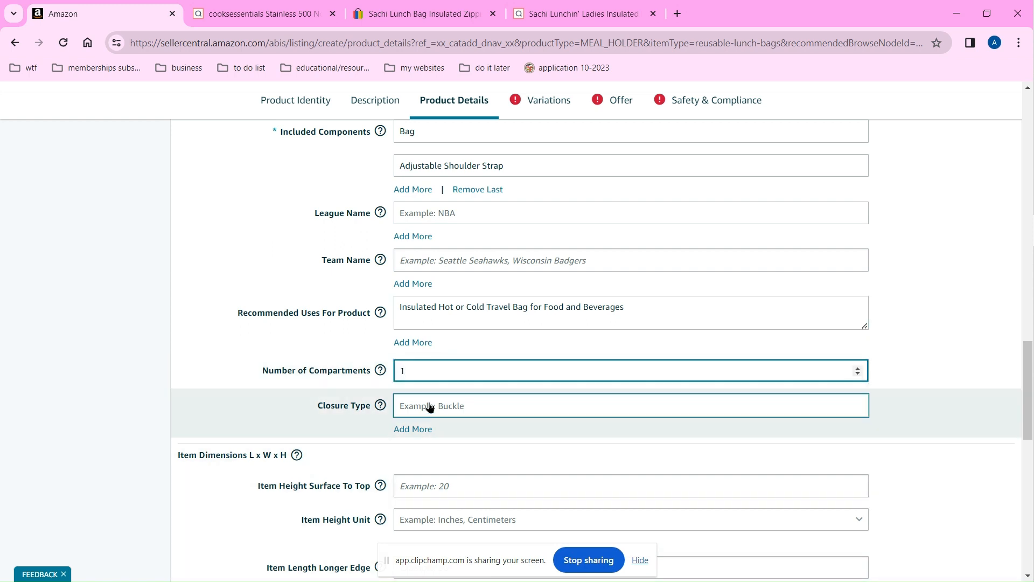
{"action": "left_click", "coordinate": [481, 412]}
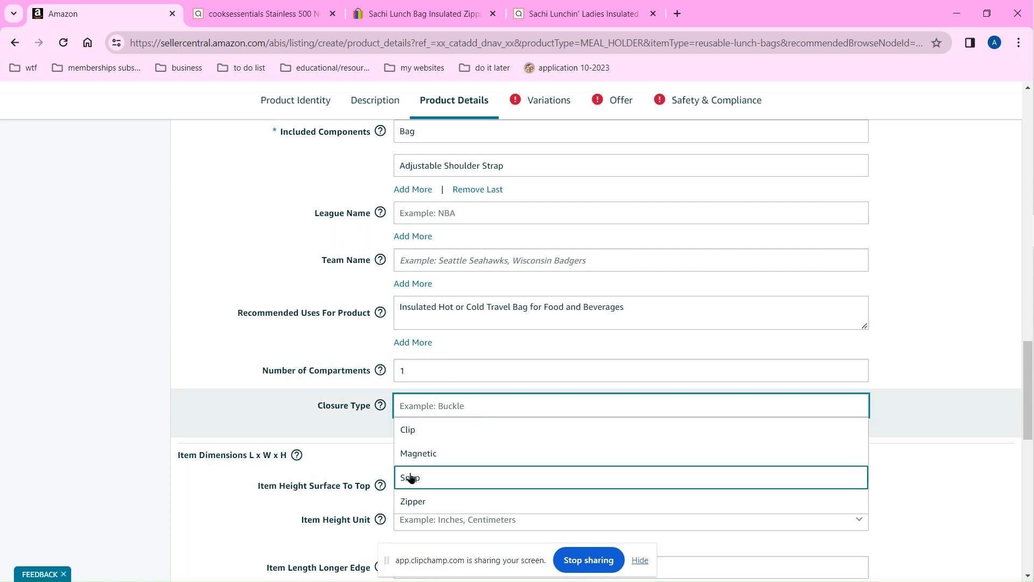
{"action": "left_click", "coordinate": [415, 499]}
Step: Set the Item Height Surface To Top to 6 and the Item Width Side To Side to 12
{"action": "left_click", "coordinate": [436, 477]}
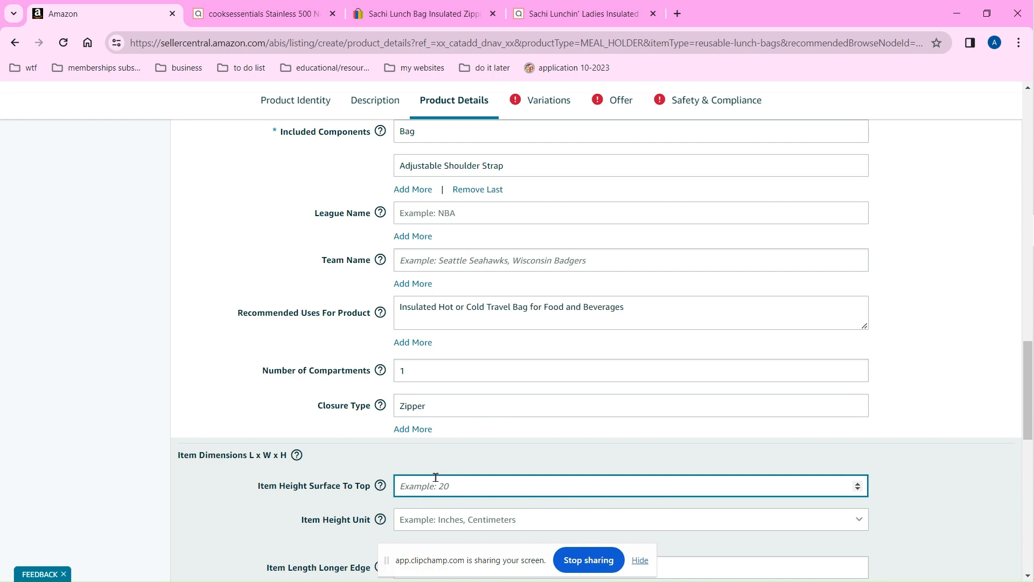
{"action": "type", "text": "6"}
{"action": "scroll", "coordinate": [565, 348], "scroll_direction": "down", "scroll_amount": 5}
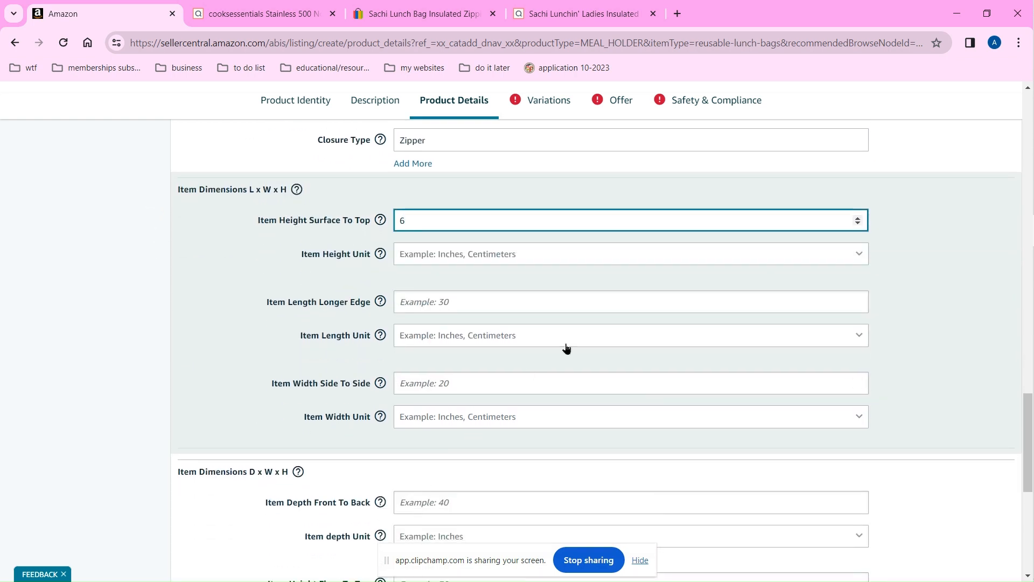
{"action": "left_click", "coordinate": [484, 293]}
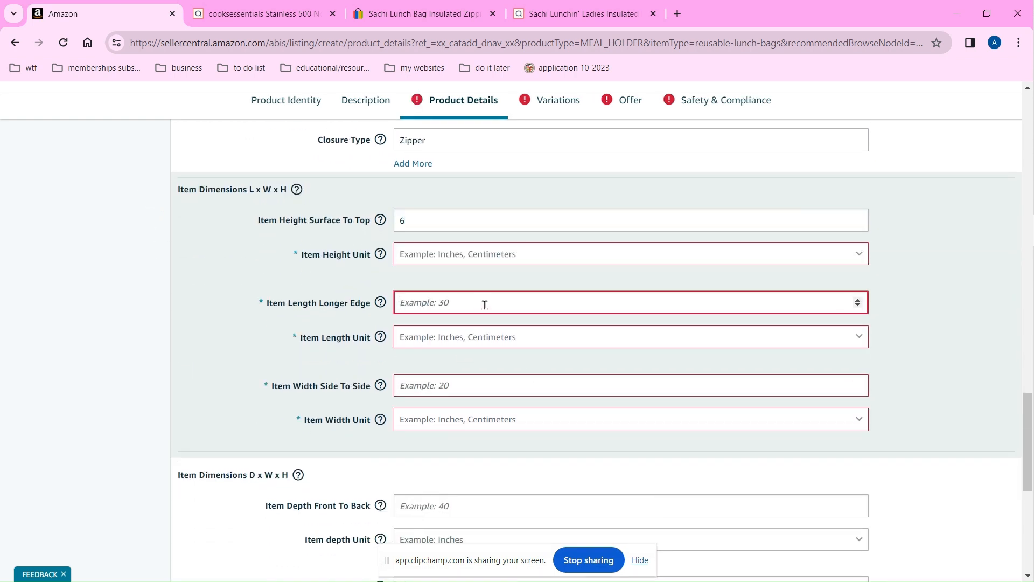
{"action": "type", "text": "12"}
{"action": "key", "text": "BackSpace"}
{"action": "left_click", "coordinate": [463, 385]}
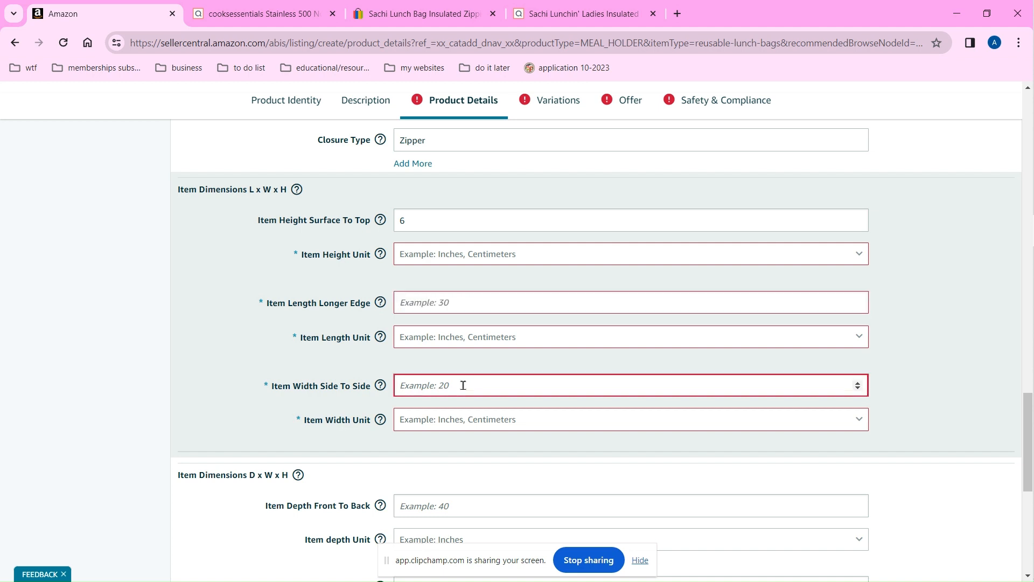
{"action": "type", "text": "12"}
Step: Change the Item Height Surface To Top to 9 and choose Inches as the height and length units
{"action": "left_click", "coordinate": [447, 219]}
{"action": "key", "text": "BackSpace"}
{"action": "type", "text": "9"}
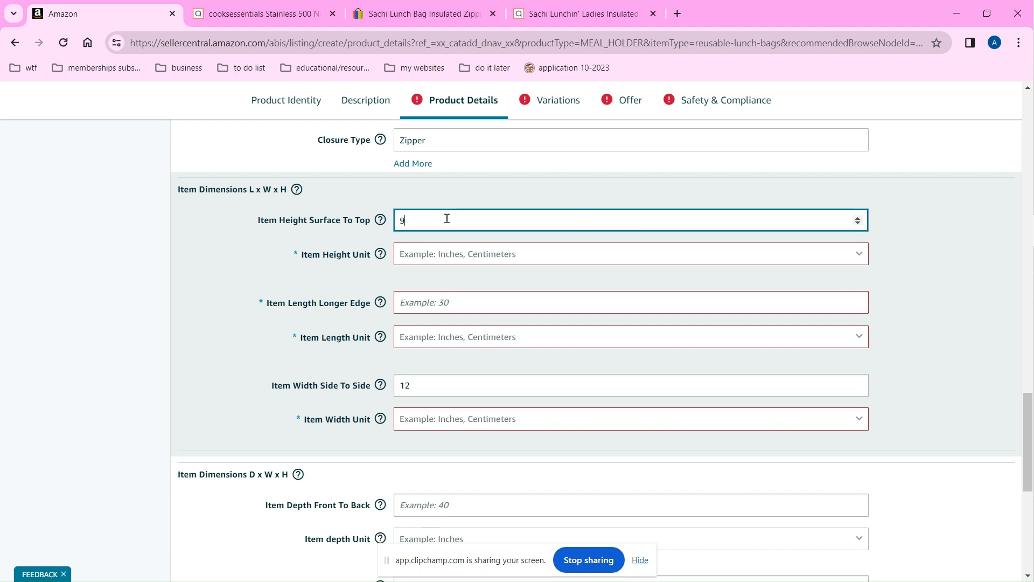
{"action": "left_click", "coordinate": [451, 304]}
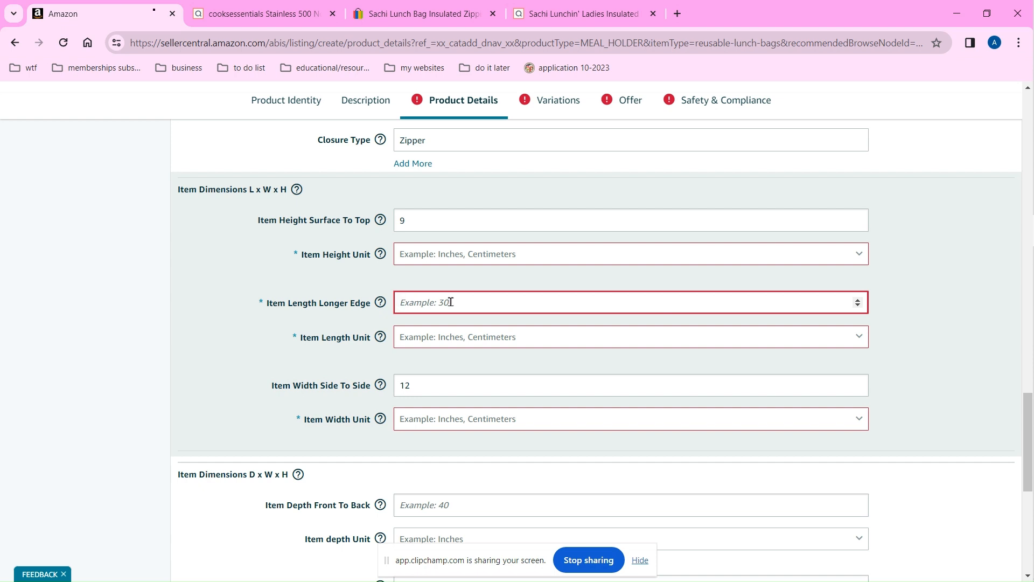
Step: Check the tote's measurements on the QVC product page and change the listing's Item Width Side To Side to 6
{"action": "left_click", "coordinate": [581, 14]}
{"action": "scroll", "coordinate": [830, 106], "scroll_direction": "down", "scroll_amount": 14}
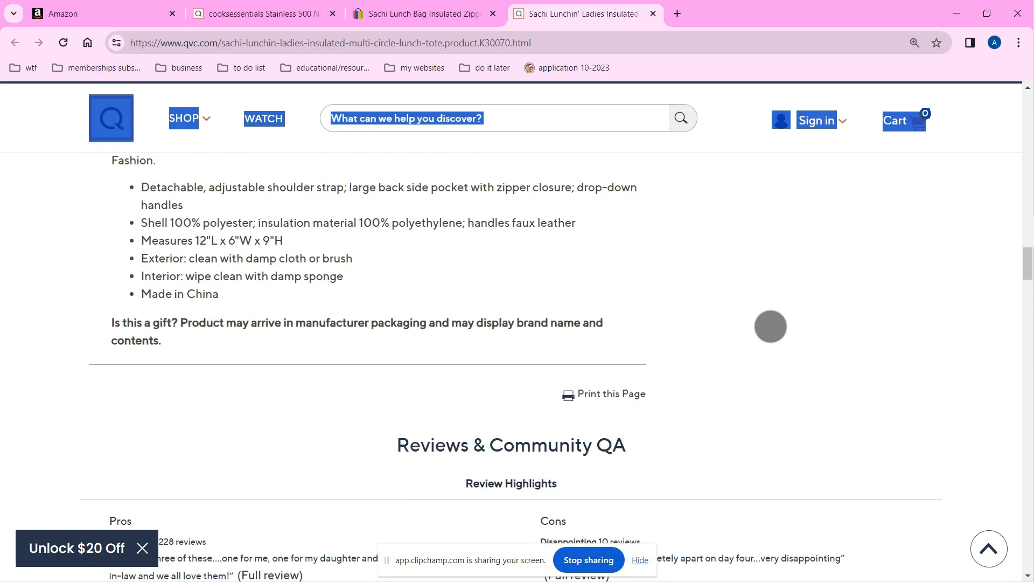
{"action": "left_click", "coordinate": [131, 6]}
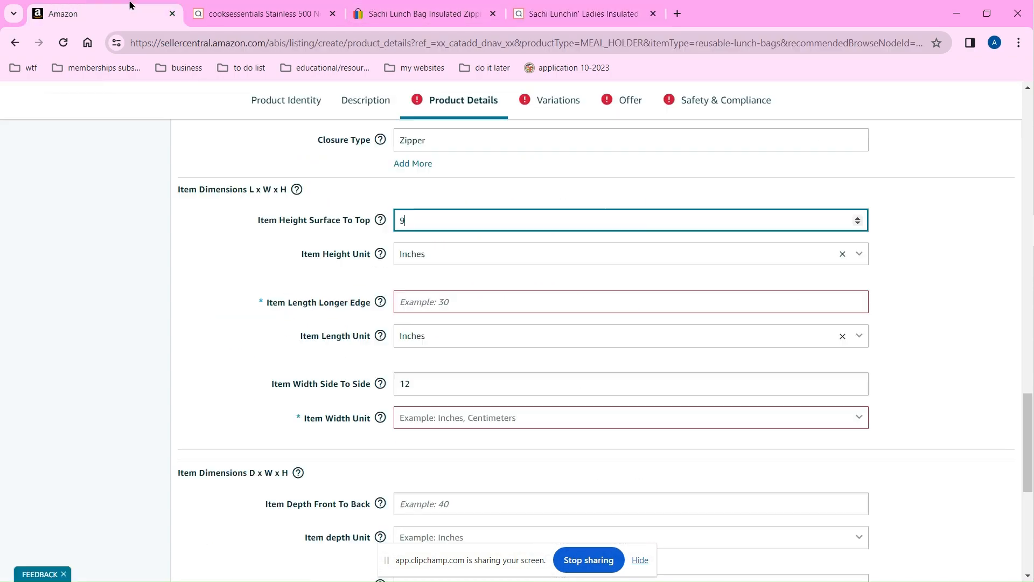
{"action": "left_click", "coordinate": [433, 383]}
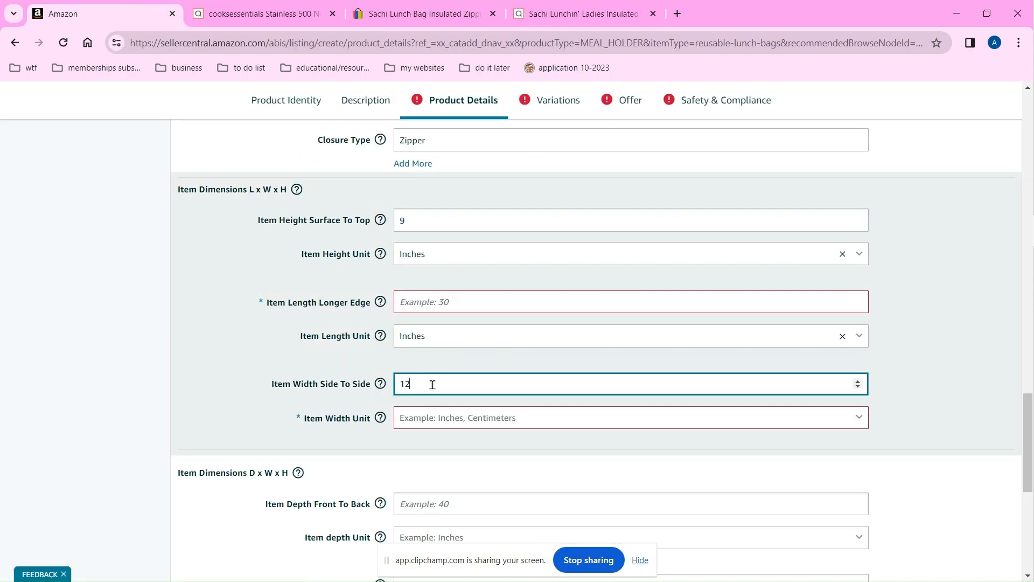
{"action": "key", "text": "BackSpace"}
{"action": "key", "text": "BackSpace"}
{"action": "type", "text": "6"}
Step: Recheck the QVC measurements, set the Item Length Longer Edge to 12 and choose Inches as the Item Width Unit
{"action": "left_click", "coordinate": [578, 5]}
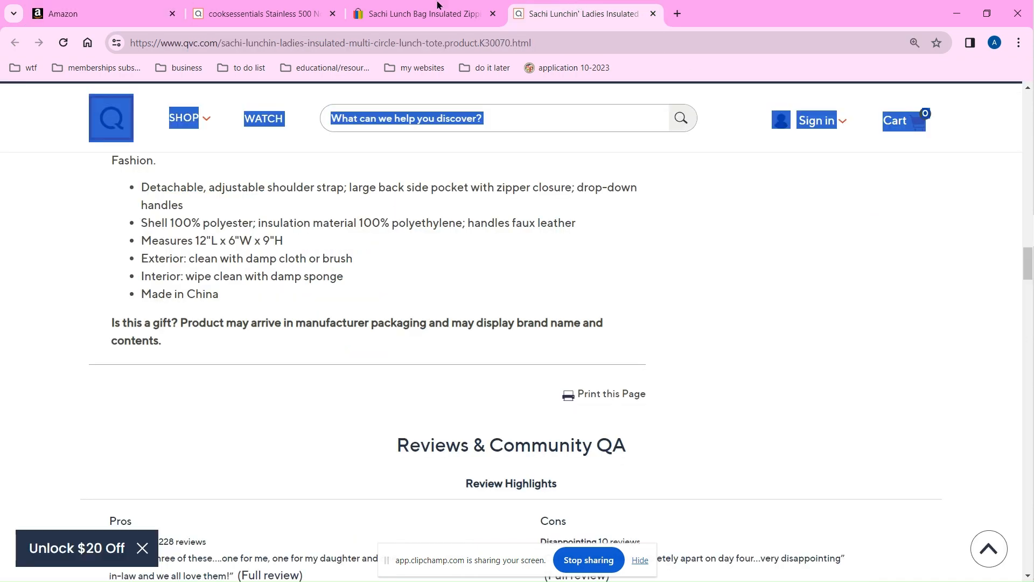
{"action": "left_click", "coordinate": [99, 12]}
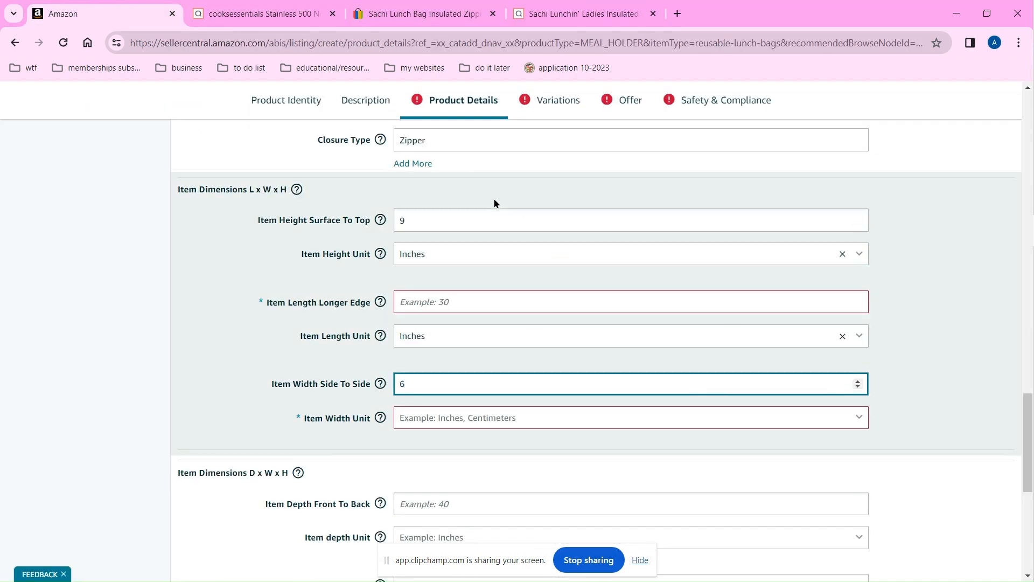
{"action": "left_click", "coordinate": [464, 301]}
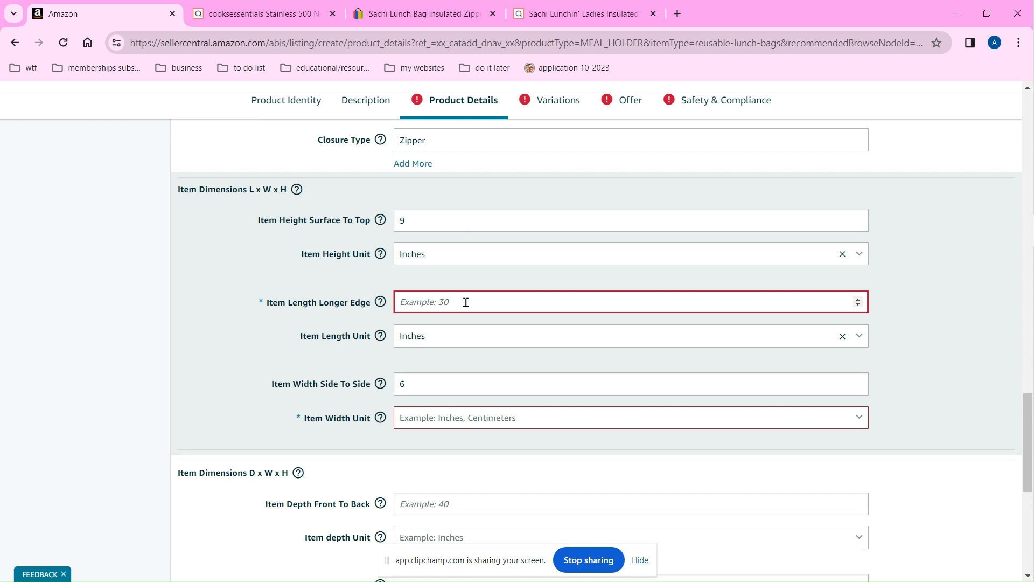
{"action": "type", "text": "12"}
{"action": "left_click", "coordinate": [522, 421]}
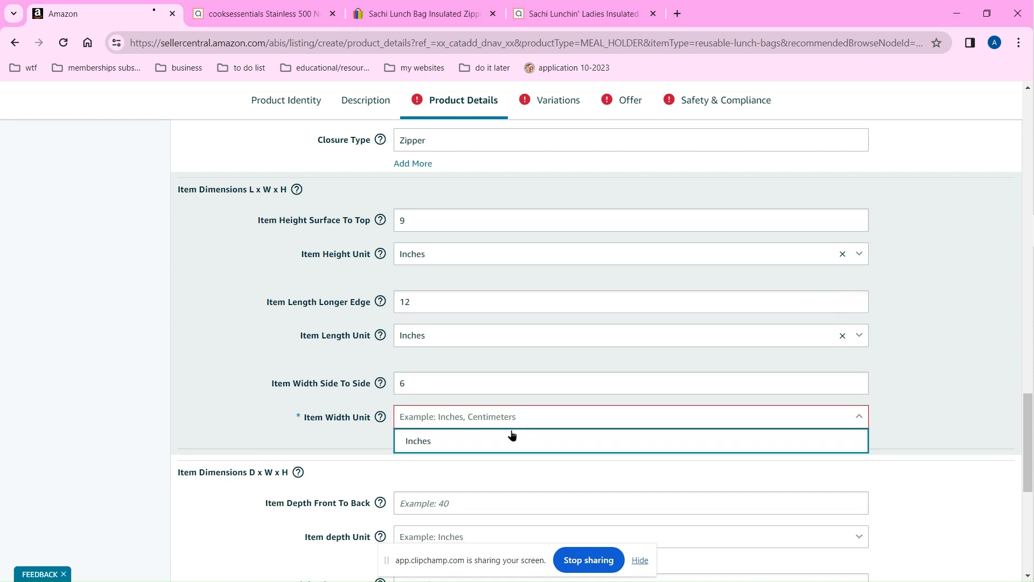
{"action": "left_click", "coordinate": [483, 442]}
Step: Set the Item Depth Front To Back to 12 inches in the D x W x H dimensions
{"action": "left_click", "coordinate": [415, 505]}
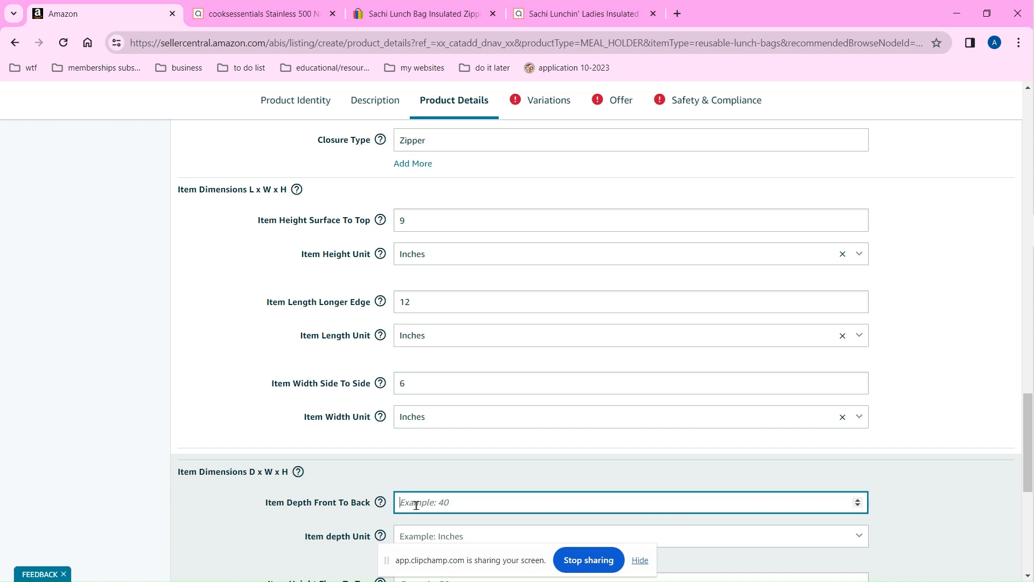
{"action": "type", "text": "12"}
{"action": "scroll", "coordinate": [692, 343], "scroll_direction": "down", "scroll_amount": 3}
{"action": "left_click", "coordinate": [508, 376]}
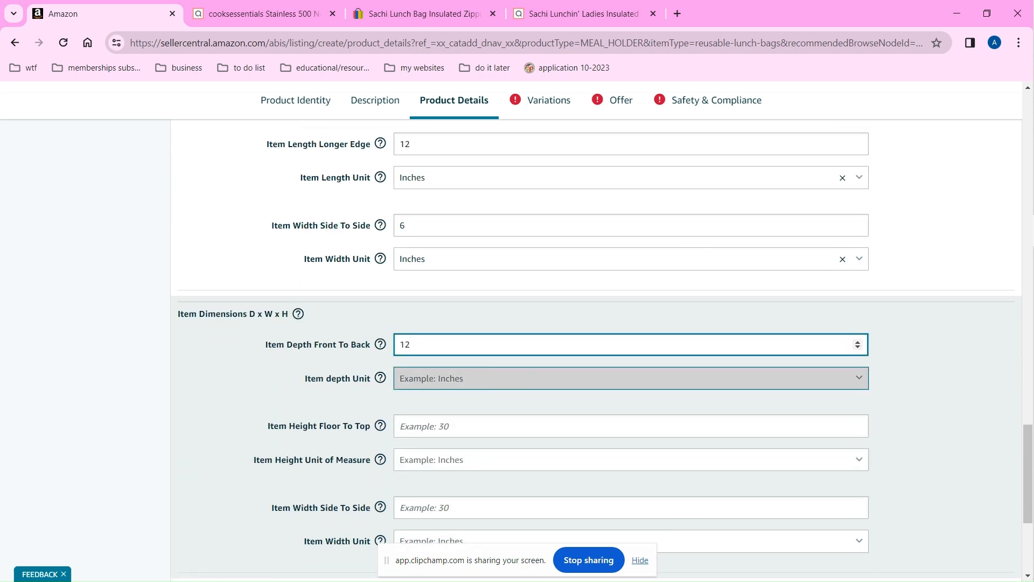
{"action": "left_click", "coordinate": [430, 386]}
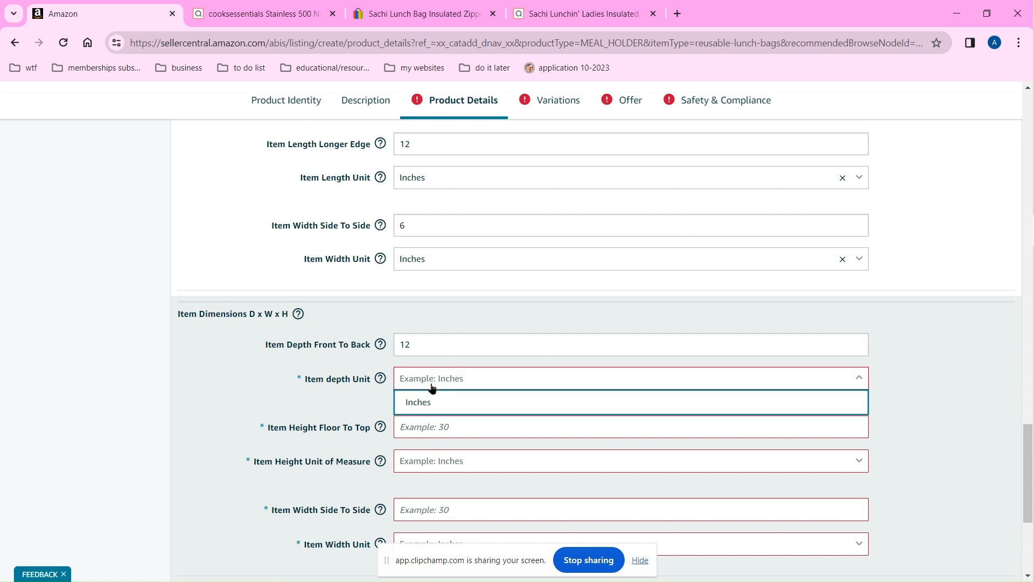
{"action": "left_click", "coordinate": [434, 402]}
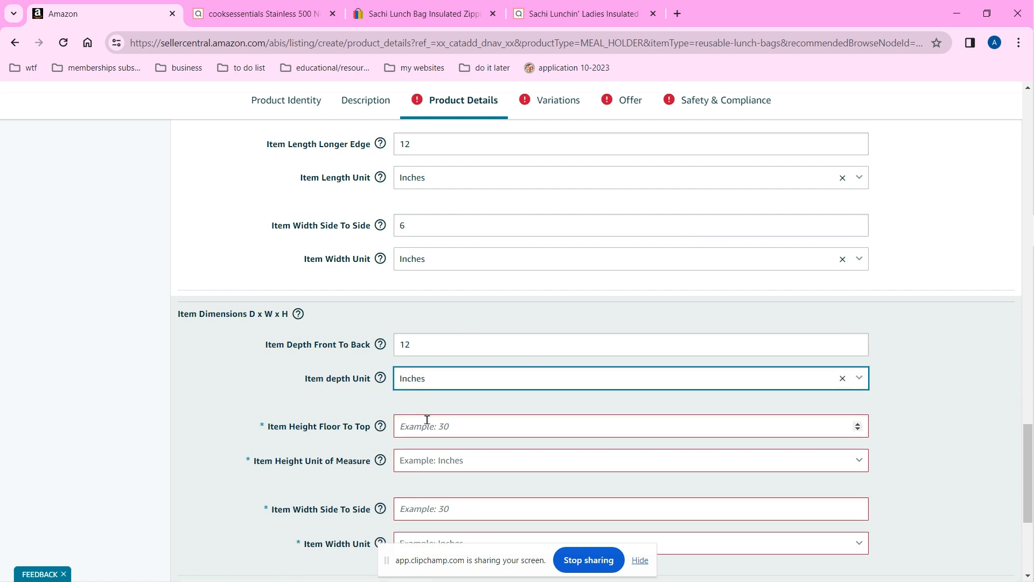
Step: Set the Item Height Floor To Top to 9 inches in the D x W x H dimensions
{"action": "scroll", "coordinate": [754, 385], "scroll_direction": "up", "scroll_amount": 2}
{"action": "scroll", "coordinate": [755, 386], "scroll_direction": "down", "scroll_amount": 2}
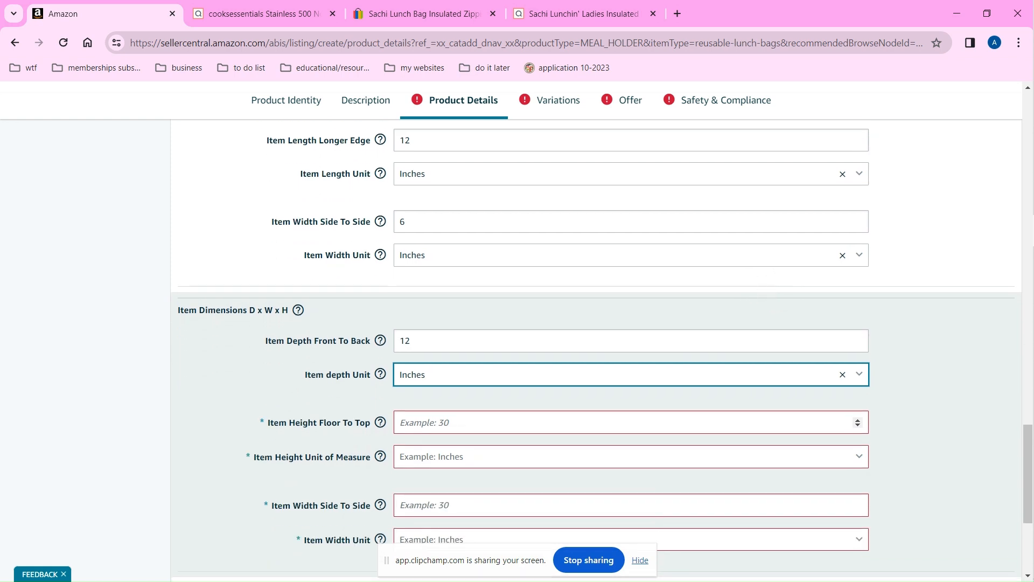
{"action": "left_click", "coordinate": [546, 423]}
{"action": "type", "text": "9"}
{"action": "left_click", "coordinate": [571, 457]}
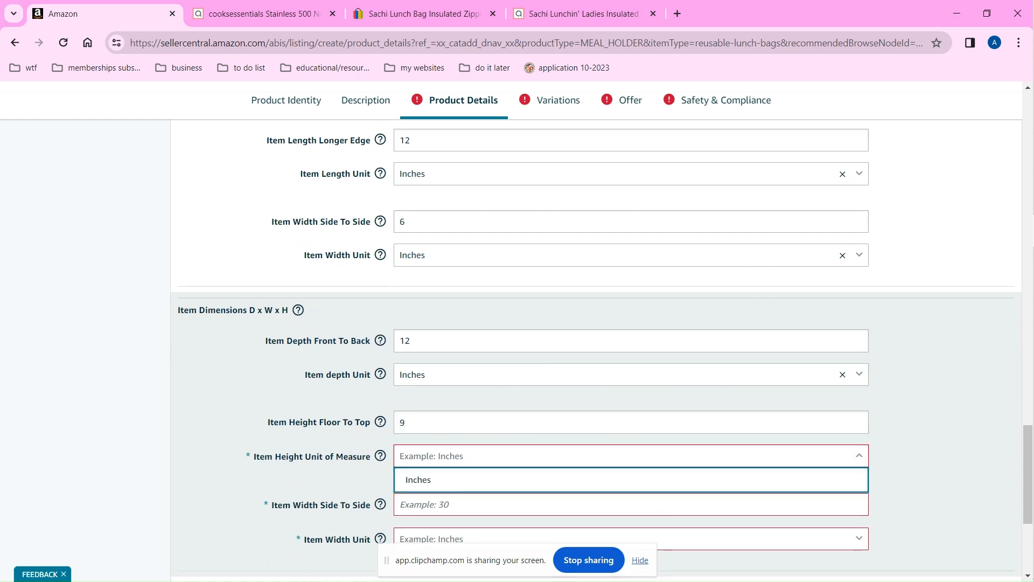
{"action": "left_click", "coordinate": [560, 479]}
Step: Set the Item Width Side To Side to 6 inches in the D x W x H dimensions
{"action": "scroll", "coordinate": [693, 310], "scroll_direction": "down", "scroll_amount": 1}
{"action": "left_click", "coordinate": [560, 447]}
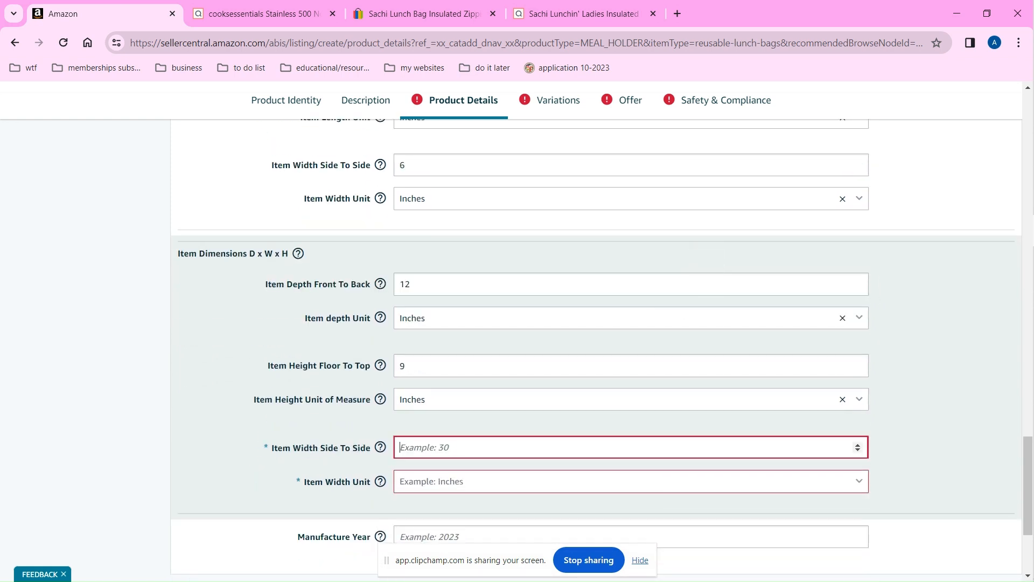
{"action": "type", "text": "6"}
{"action": "left_click", "coordinate": [536, 480]}
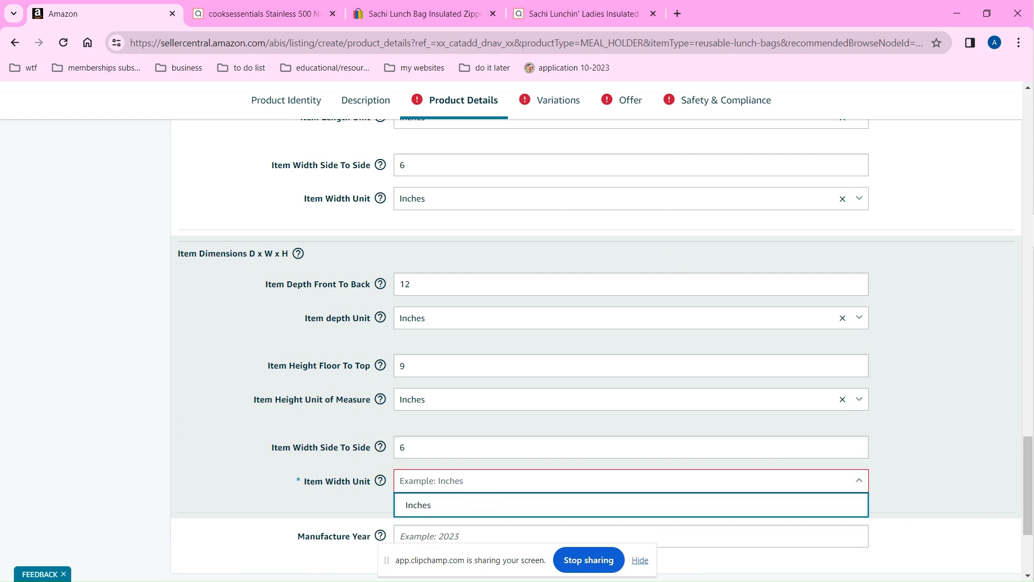
{"action": "left_click", "coordinate": [720, 504]}
Step: Save the listing as a draft and add Pink and Black as the color variations
{"action": "scroll", "coordinate": [720, 307], "scroll_direction": "down", "scroll_amount": 3}
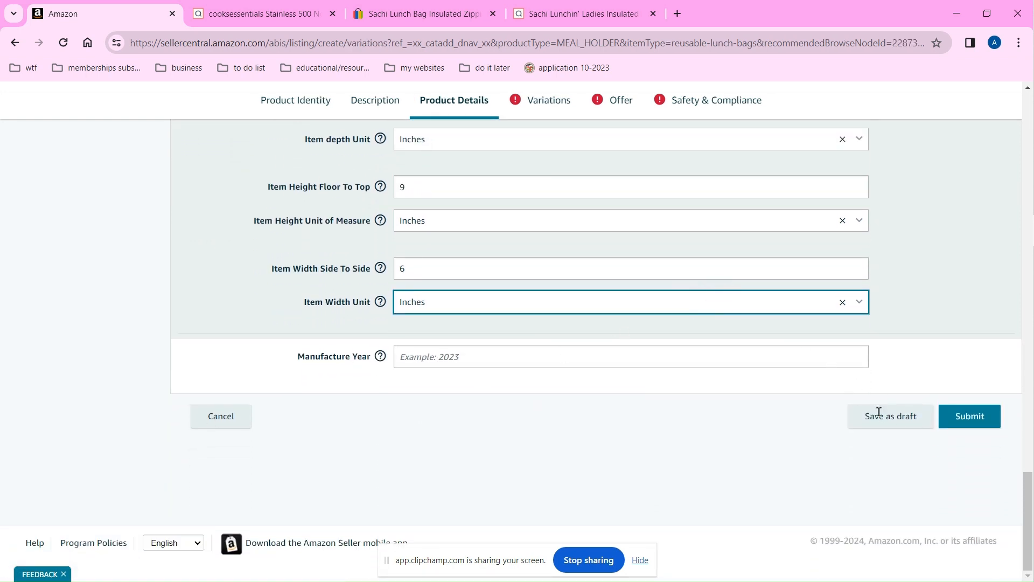
{"action": "left_click", "coordinate": [875, 460]}
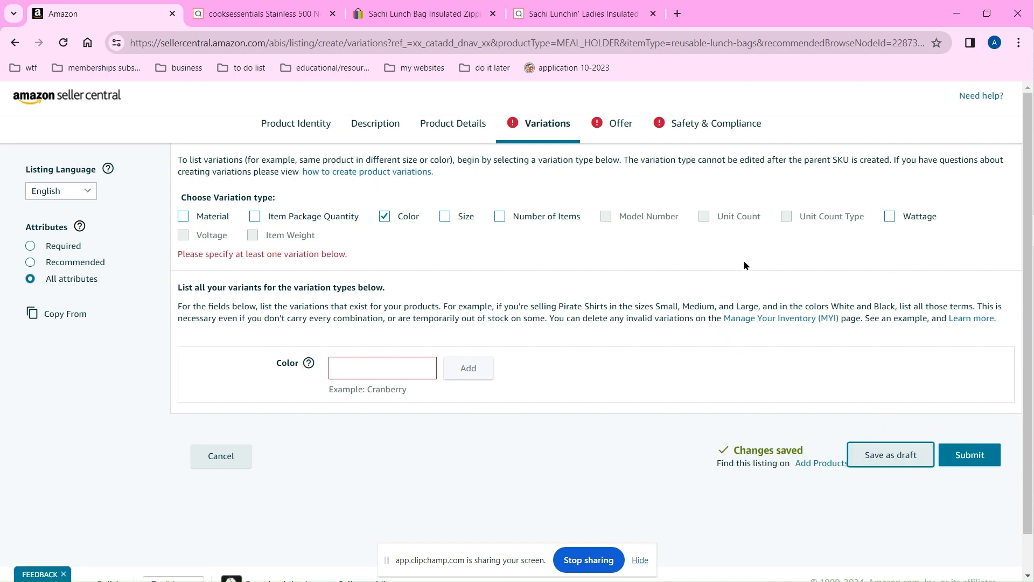
{"action": "left_click", "coordinate": [358, 364]}
{"action": "type", "text": "Pink"}
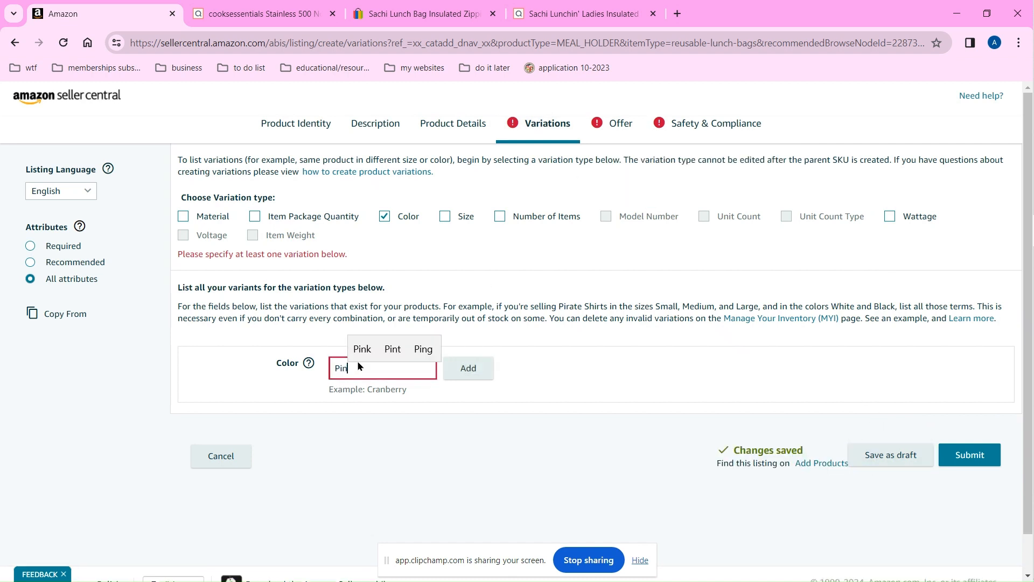
{"action": "left_click", "coordinate": [486, 381]}
{"action": "left_click", "coordinate": [367, 357]}
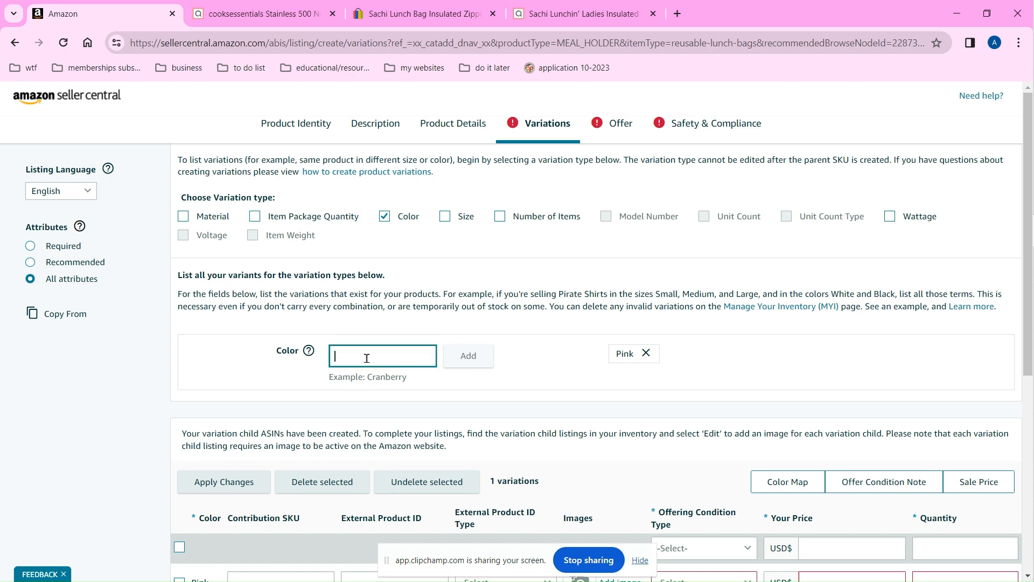
{"action": "type", "text": "Black"}
{"action": "left_click", "coordinate": [479, 368]}
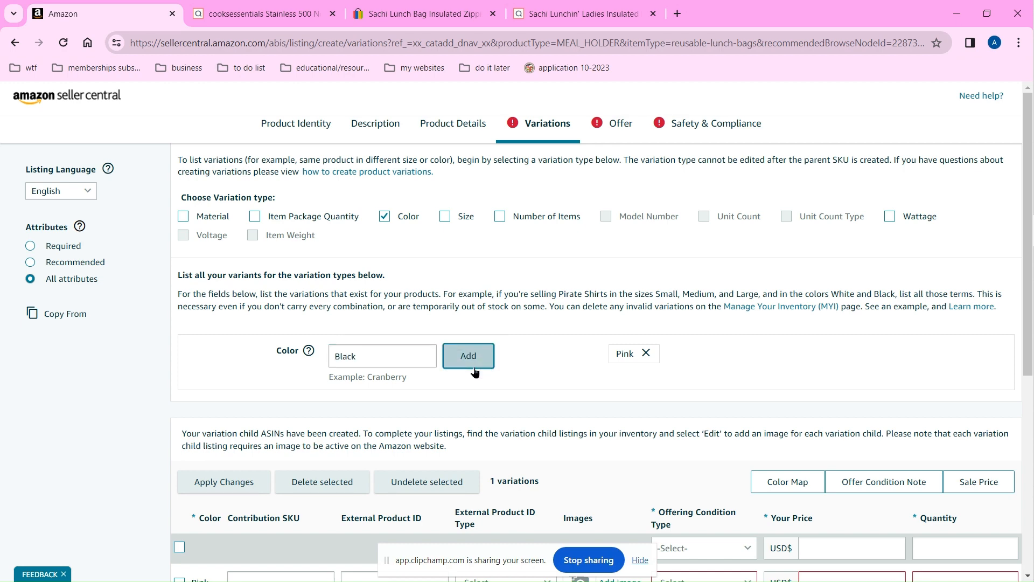
Step: Enter a price of 39.99 and a quantity of 1 in the shared row above the Pink and Black variations
{"action": "scroll", "coordinate": [851, 376], "scroll_direction": "down", "scroll_amount": 4}
{"action": "left_click", "coordinate": [851, 344]}
{"action": "type", "text": "39.99"}
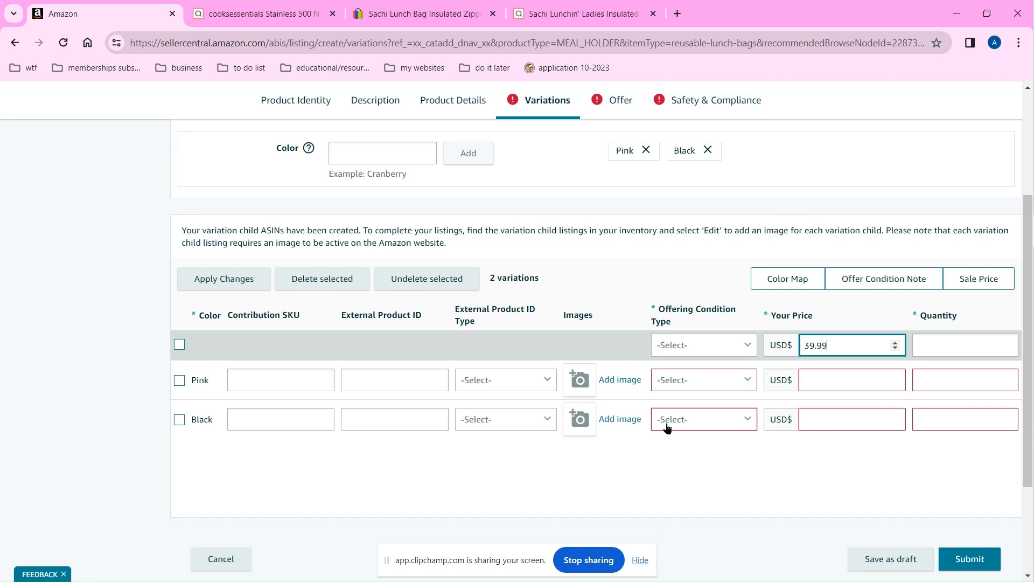
{"action": "left_click", "coordinate": [948, 347]}
{"action": "type", "text": "1"}
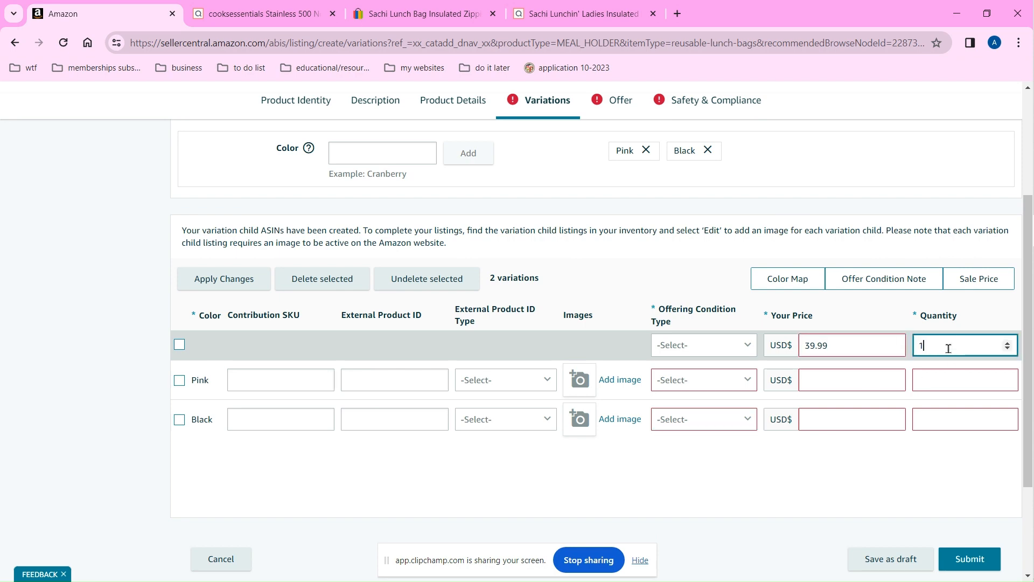
Step: Upload pink.jpg from the Downloads folder as the main image of the Pink variation
{"action": "left_click", "coordinate": [619, 380]}
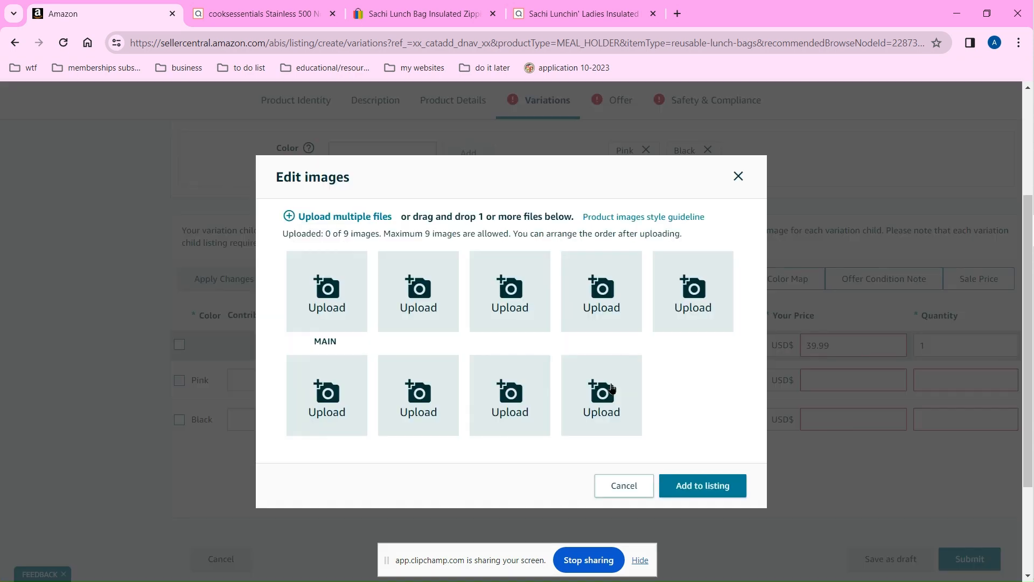
{"action": "left_click", "coordinate": [329, 295]}
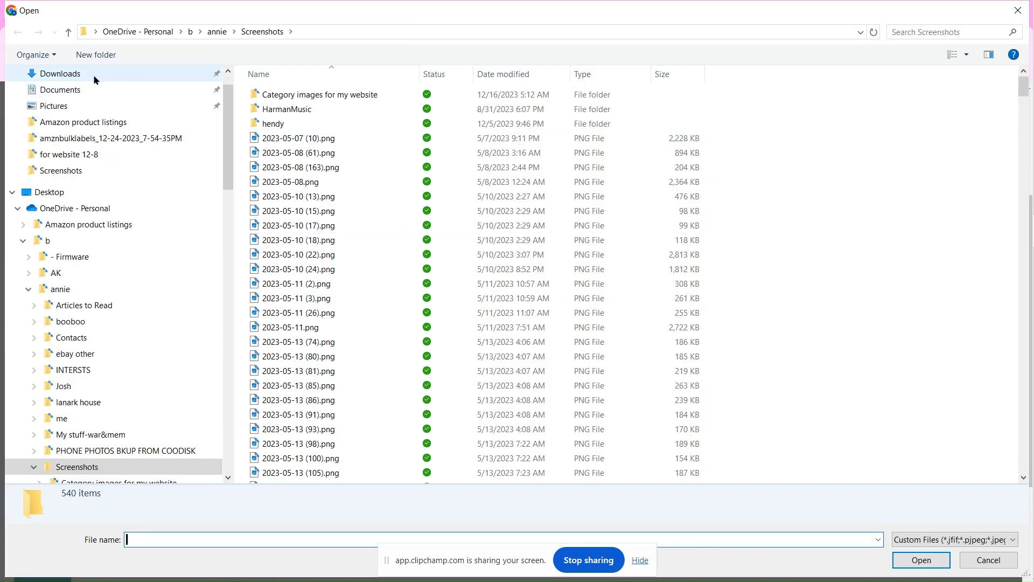
{"action": "left_click", "coordinate": [123, 76]}
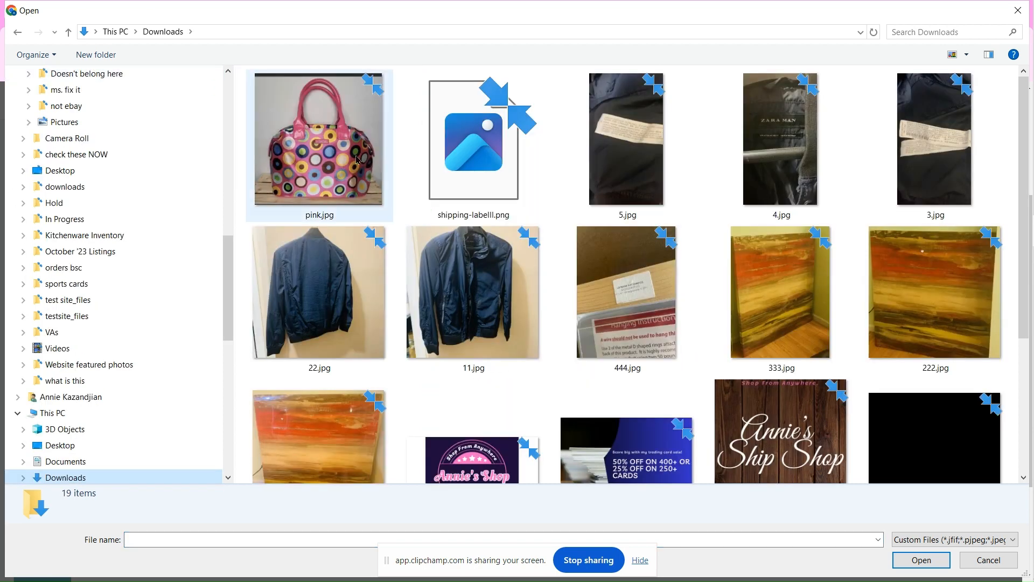
{"action": "left_click", "coordinate": [319, 127]}
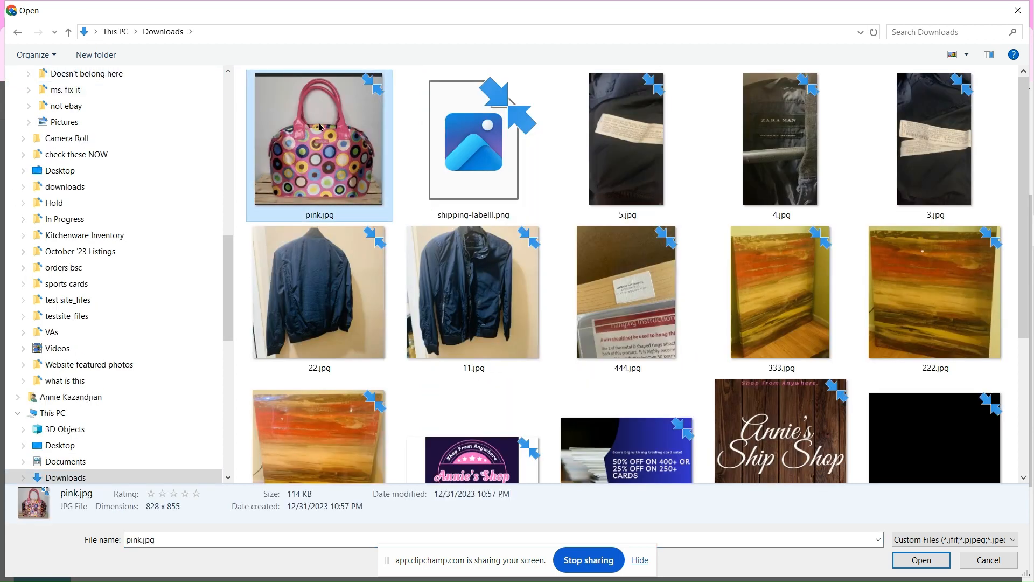
{"action": "left_click", "coordinate": [921, 559]}
Step: Upload the white-background pink bag photo from the recent files as the Pink variation's second image
{"action": "left_click", "coordinate": [421, 305]}
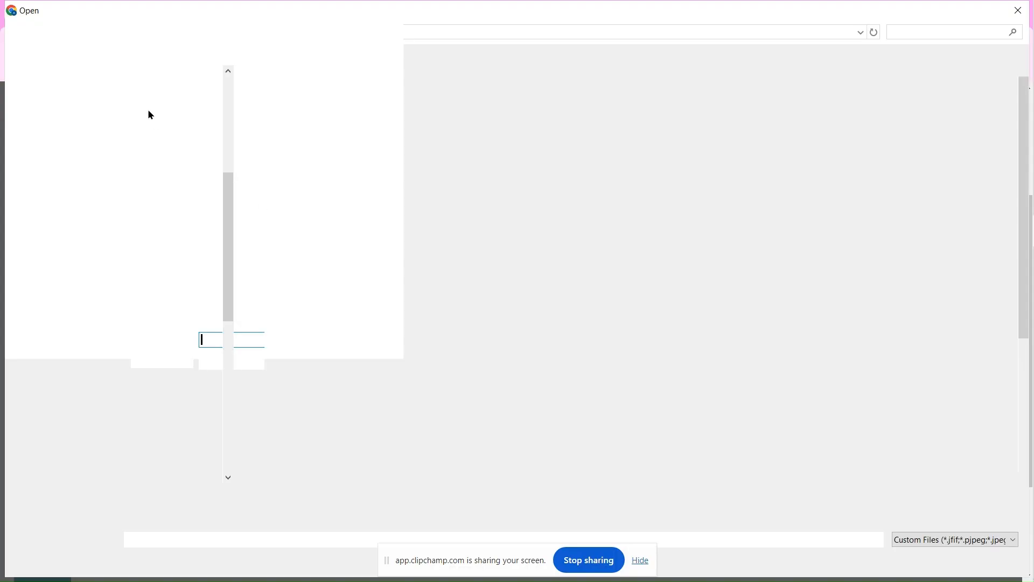
{"action": "left_click", "coordinate": [56, 78]}
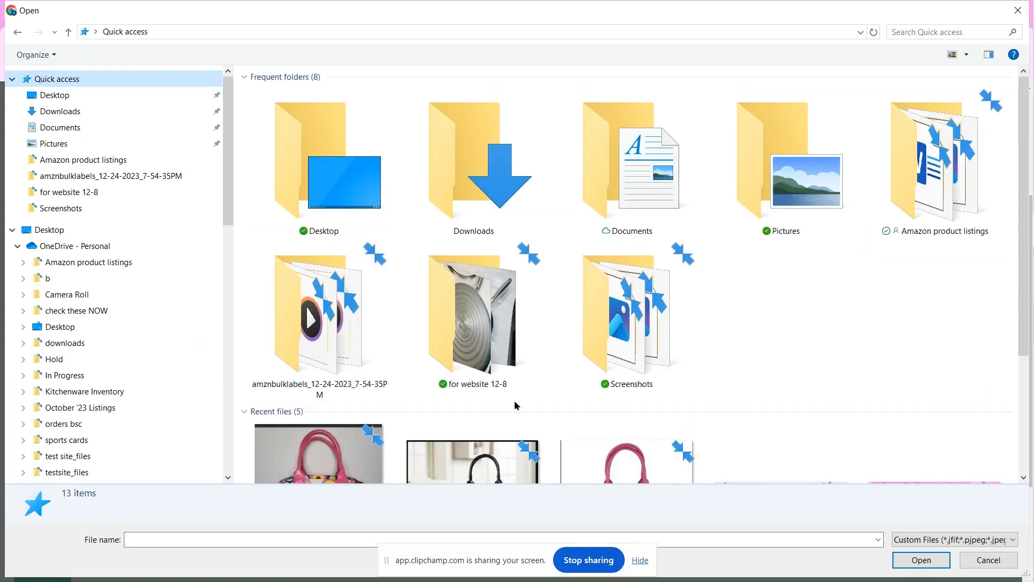
{"action": "scroll", "coordinate": [695, 430], "scroll_direction": "down", "scroll_amount": 2}
{"action": "left_click", "coordinate": [641, 474]}
{"action": "left_click", "coordinate": [921, 560]}
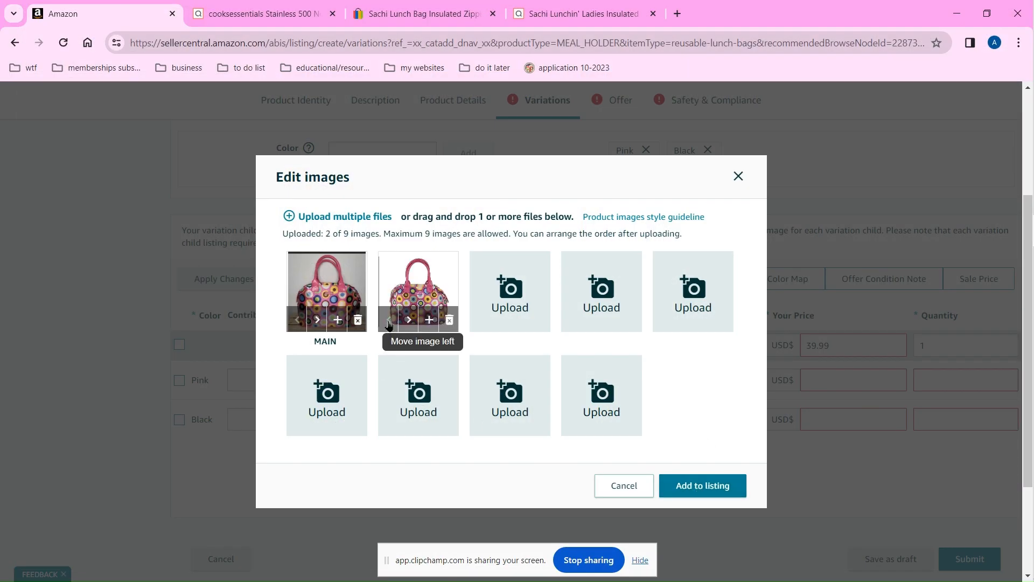
Step: Add the uploaded images to the Pink variation and set its condition to New, price to 39.99 and quantity to 1
{"action": "left_click", "coordinate": [728, 496]}
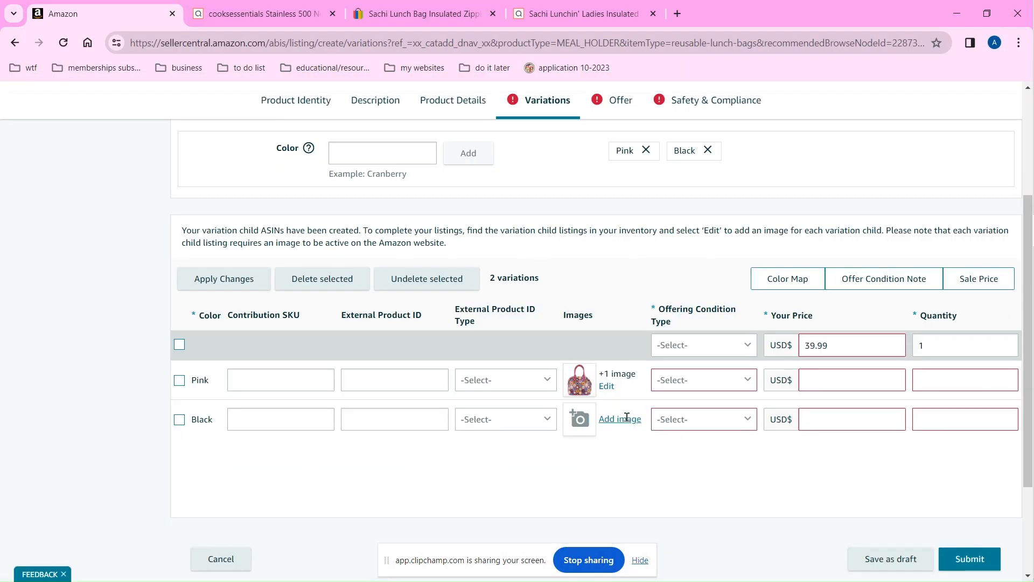
{"action": "left_click", "coordinate": [680, 384]}
{"action": "left_click", "coordinate": [681, 401]}
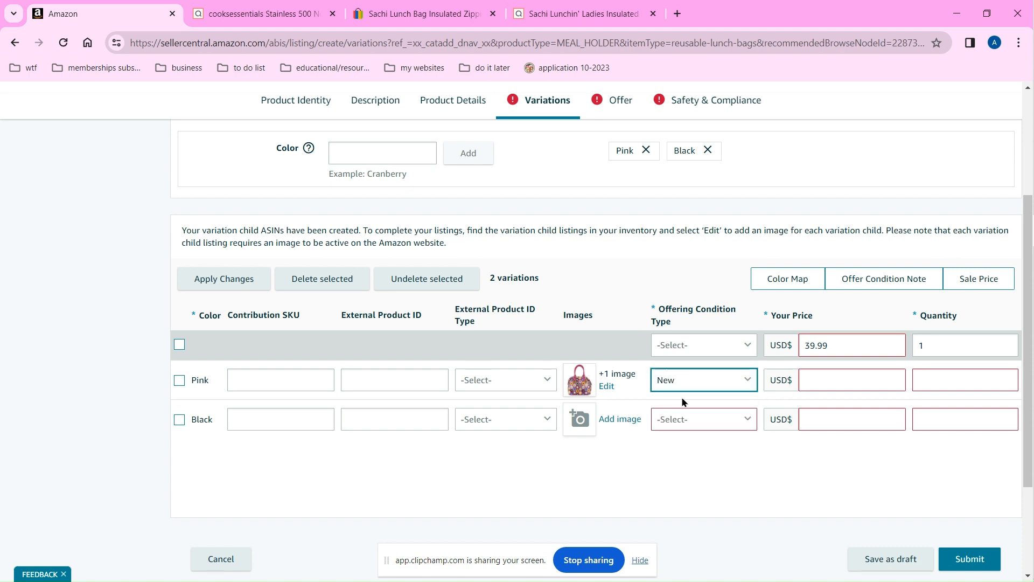
{"action": "left_click", "coordinate": [842, 379]}
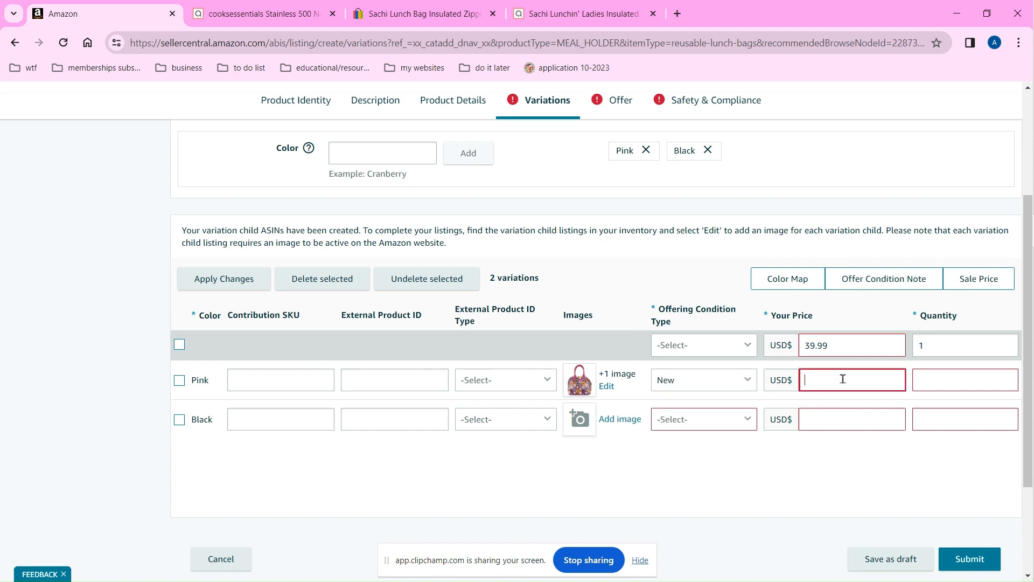
{"action": "left_click", "coordinate": [926, 380]}
Step: Set the shared row and the Black variation to condition New, and give Black a price of 39.99 and a quantity of 1
{"action": "left_click", "coordinate": [677, 344]}
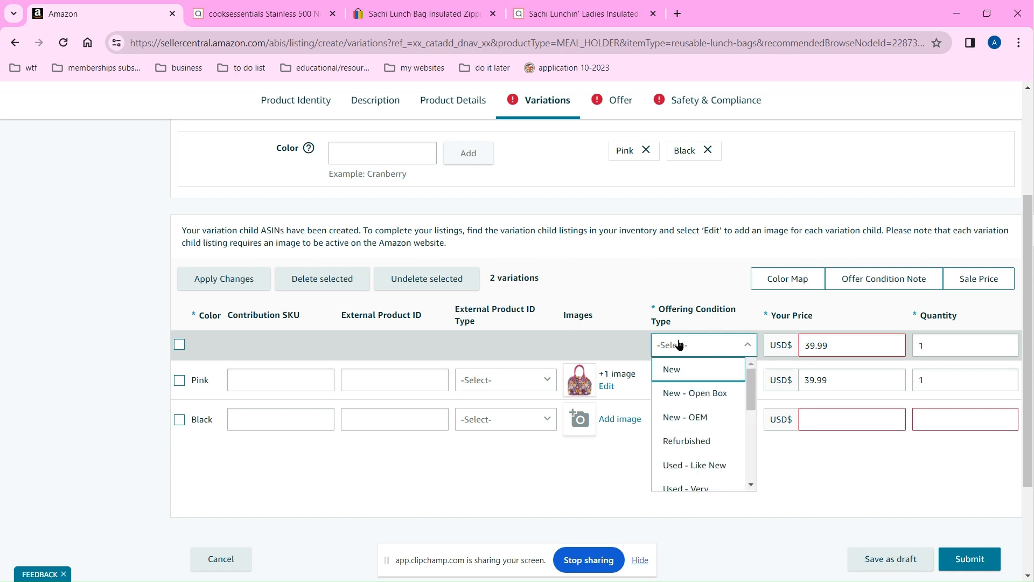
{"action": "left_click", "coordinate": [672, 370]}
{"action": "left_click", "coordinate": [684, 418]}
{"action": "left_click", "coordinate": [686, 450]}
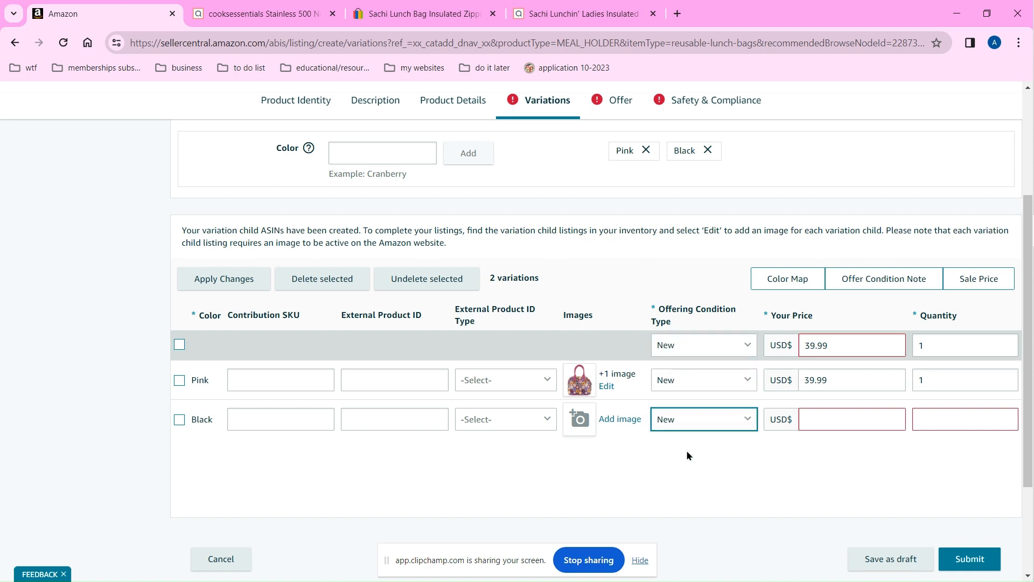
{"action": "left_click", "coordinate": [822, 428]}
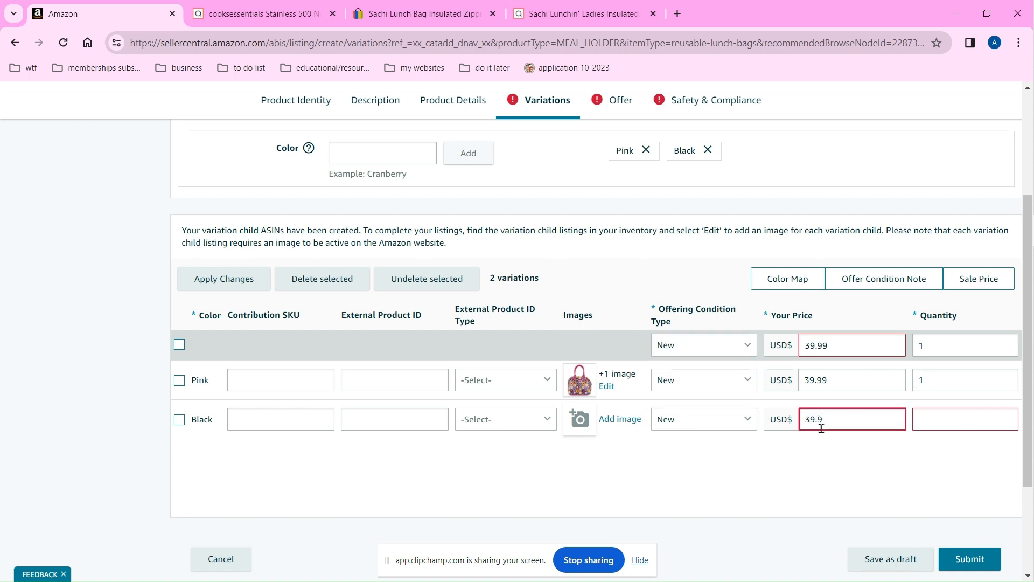
{"action": "type", "text": "39.99"}
{"action": "left_click", "coordinate": [935, 414]}
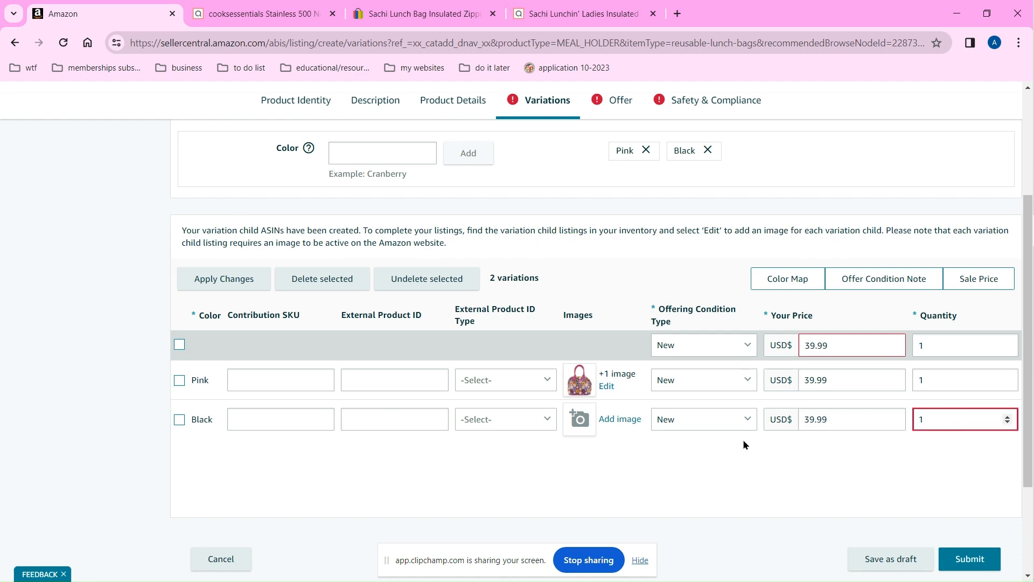
Step: Upload the black-handled bag photo from the recent files as the Black variation's main image and save the listing as a draft
{"action": "left_click", "coordinate": [603, 419]}
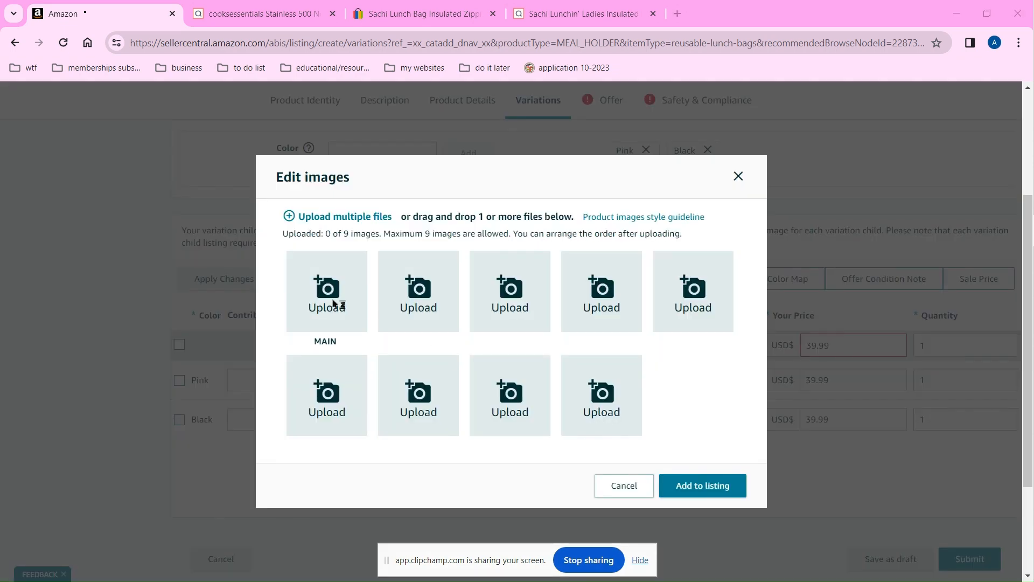
{"action": "left_click", "coordinate": [335, 299]}
{"action": "scroll", "coordinate": [183, 76], "scroll_direction": "up", "scroll_amount": 2}
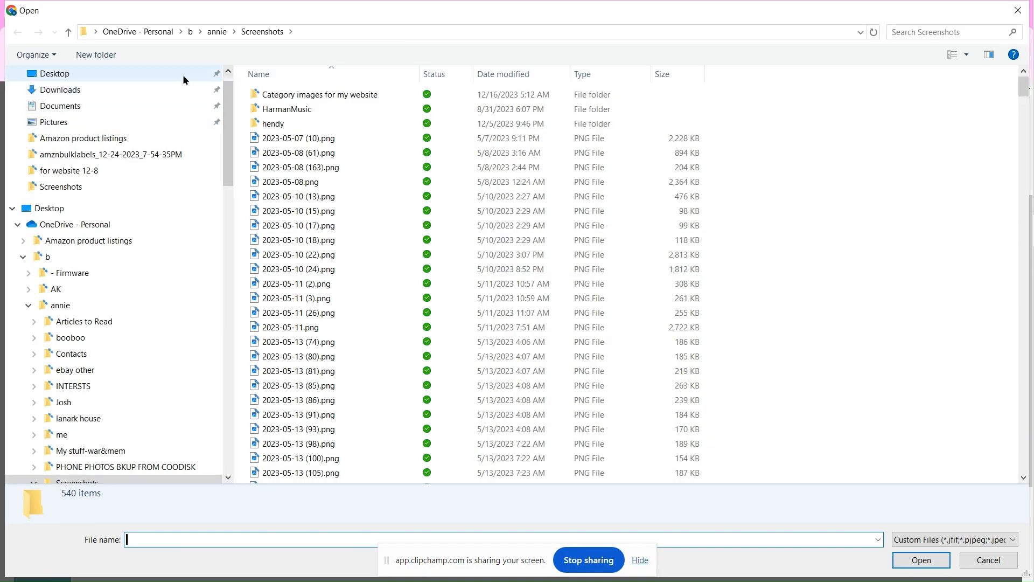
{"action": "left_click", "coordinate": [199, 83]}
{"action": "left_click", "coordinate": [628, 452]}
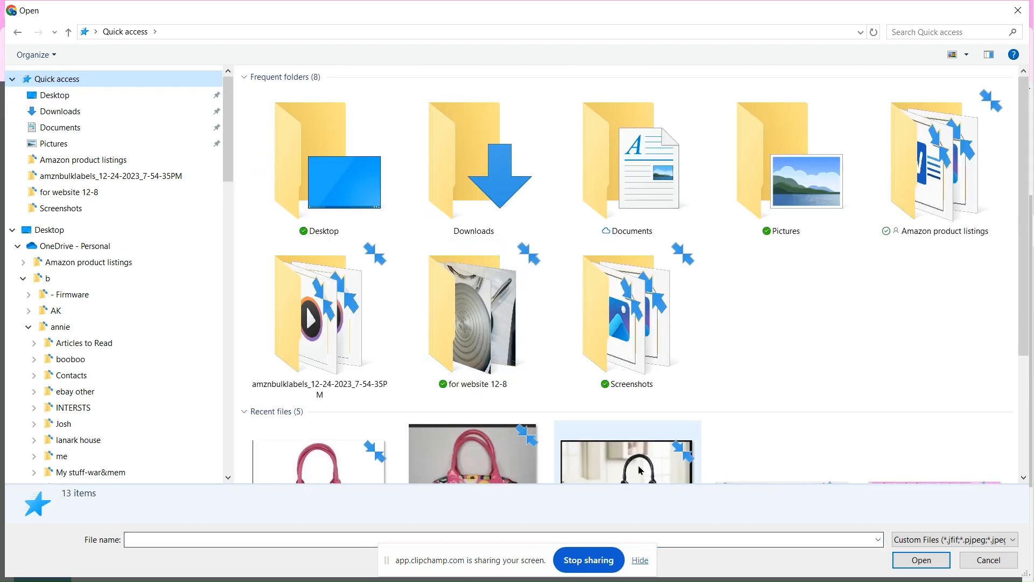
{"action": "left_click", "coordinate": [915, 560]}
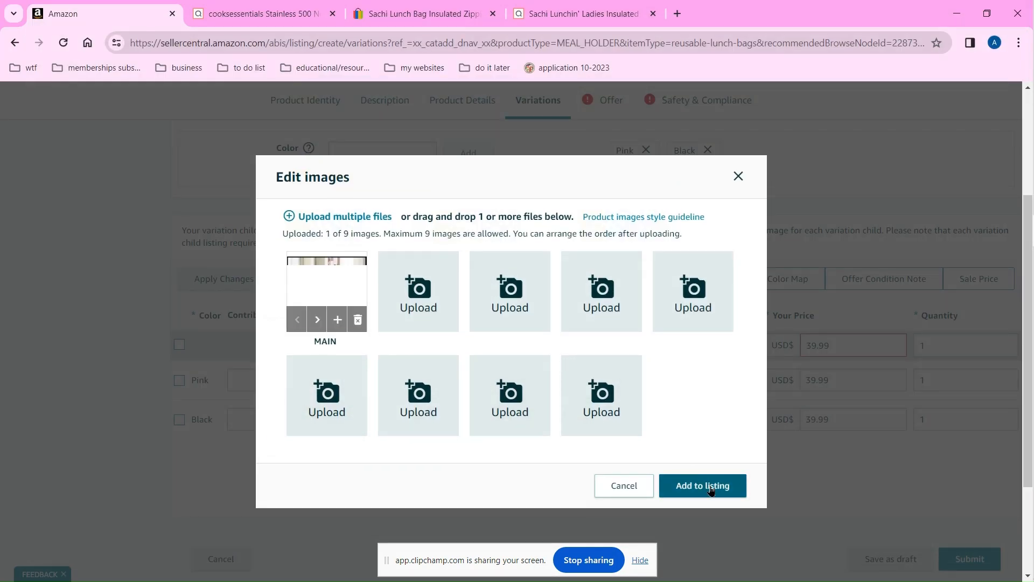
{"action": "left_click", "coordinate": [710, 487]}
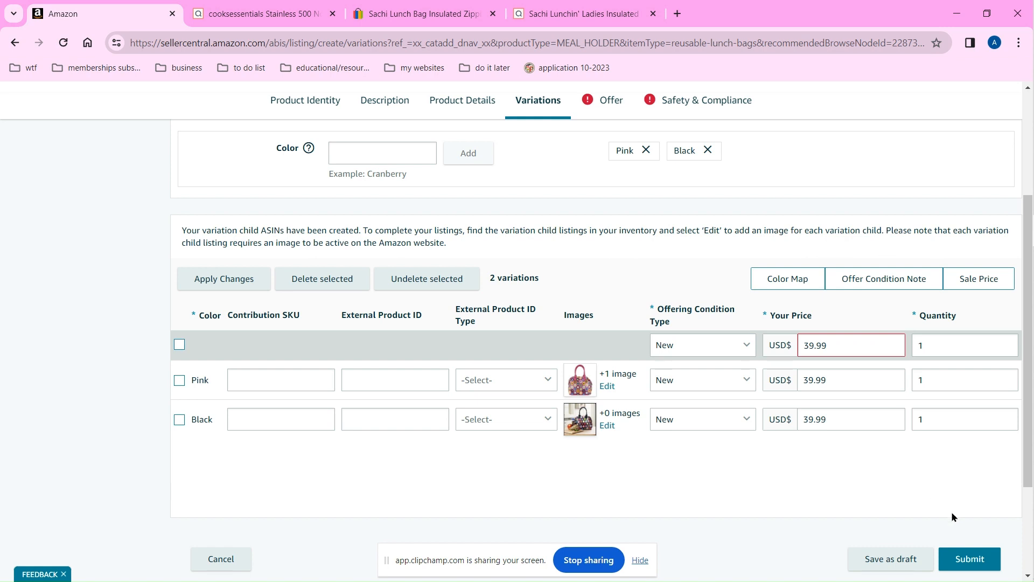
{"action": "left_click", "coordinate": [913, 558]}
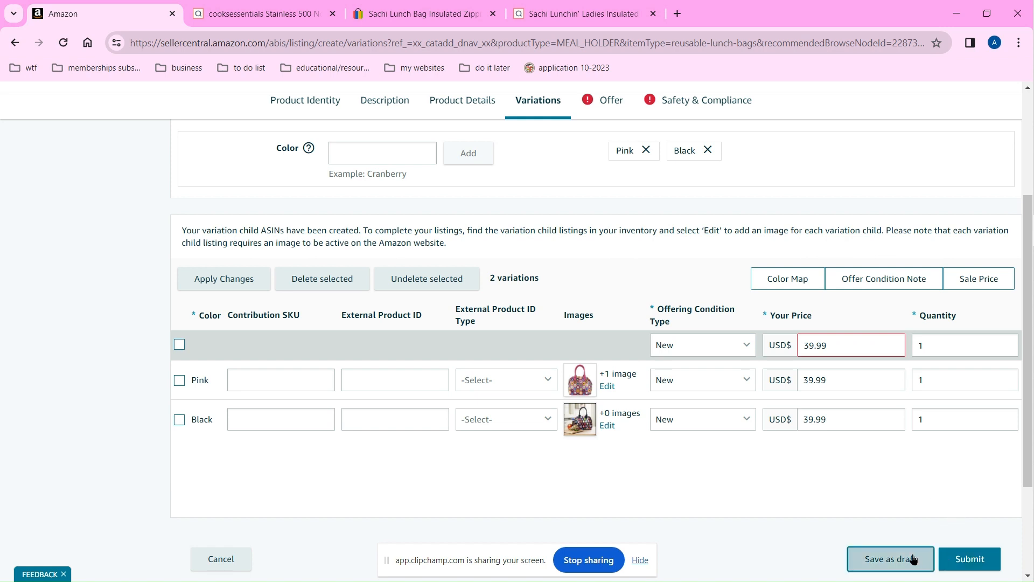
Step: Set the list price in the offer details to 39.99
{"action": "left_click", "coordinate": [601, 101]}
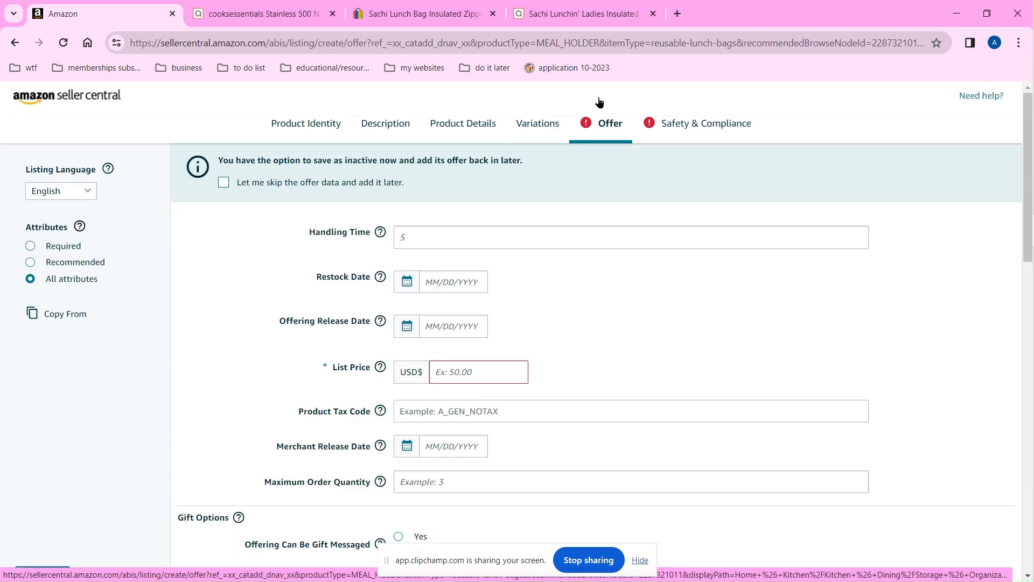
{"action": "left_click", "coordinate": [452, 376]}
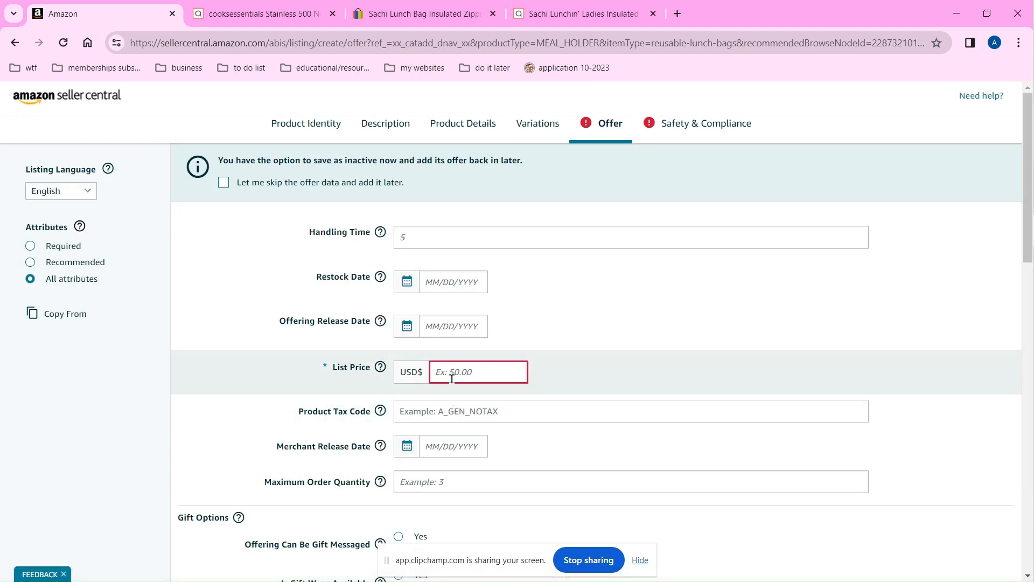
{"action": "type", "text": "39.99"}
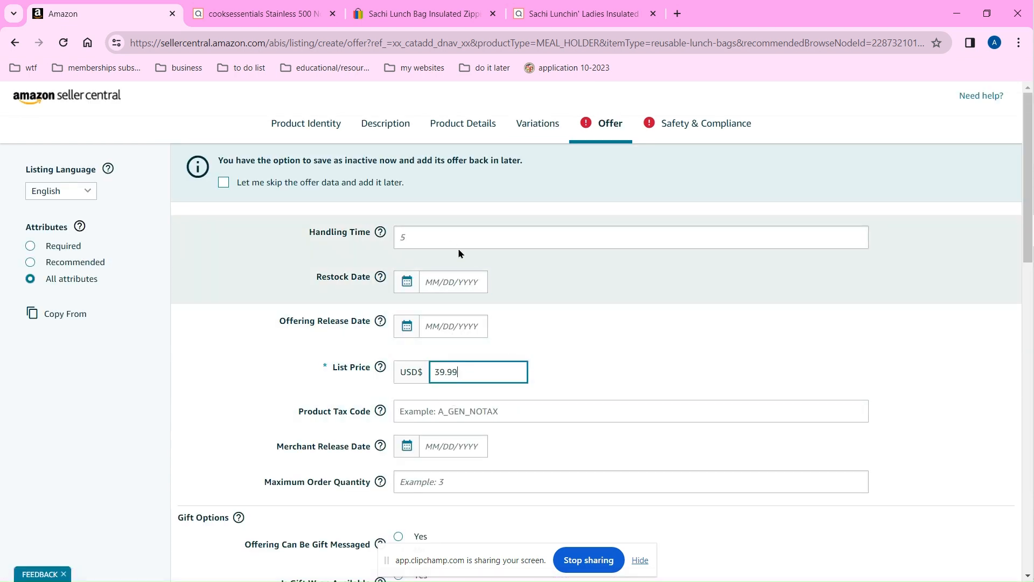
{"action": "left_click", "coordinate": [453, 248]}
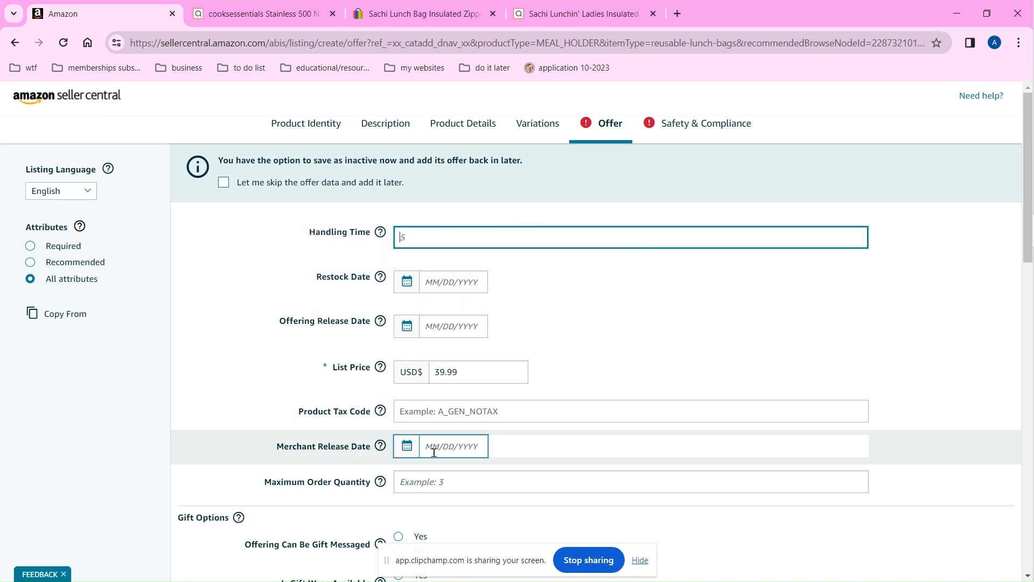
{"action": "left_click", "coordinate": [439, 478]}
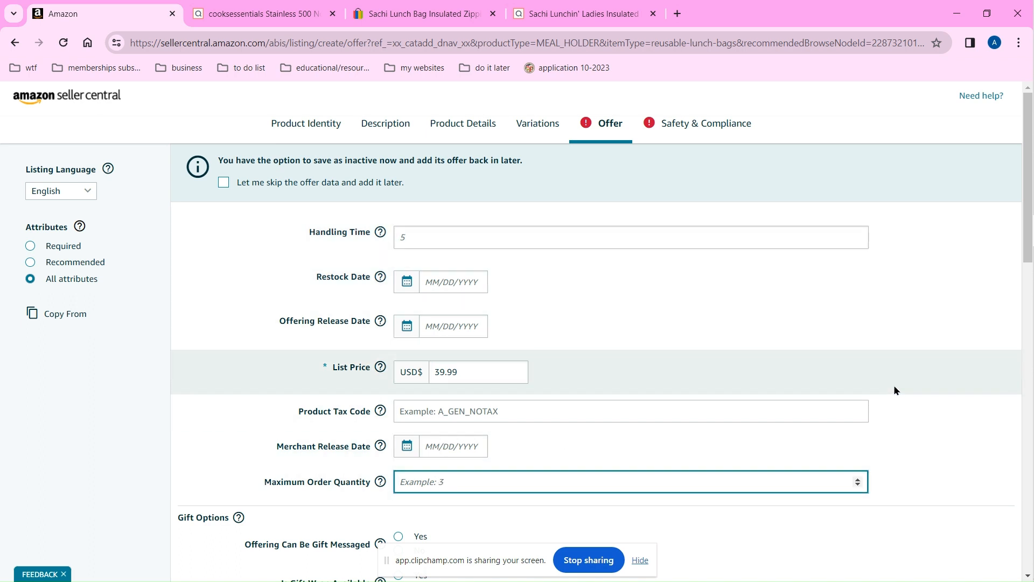
Step: Choose "I will ship this item myself" (Merchant Fulfilled) as the offer's fulfillment channel
{"action": "scroll", "coordinate": [659, 297], "scroll_direction": "down", "scroll_amount": 7}
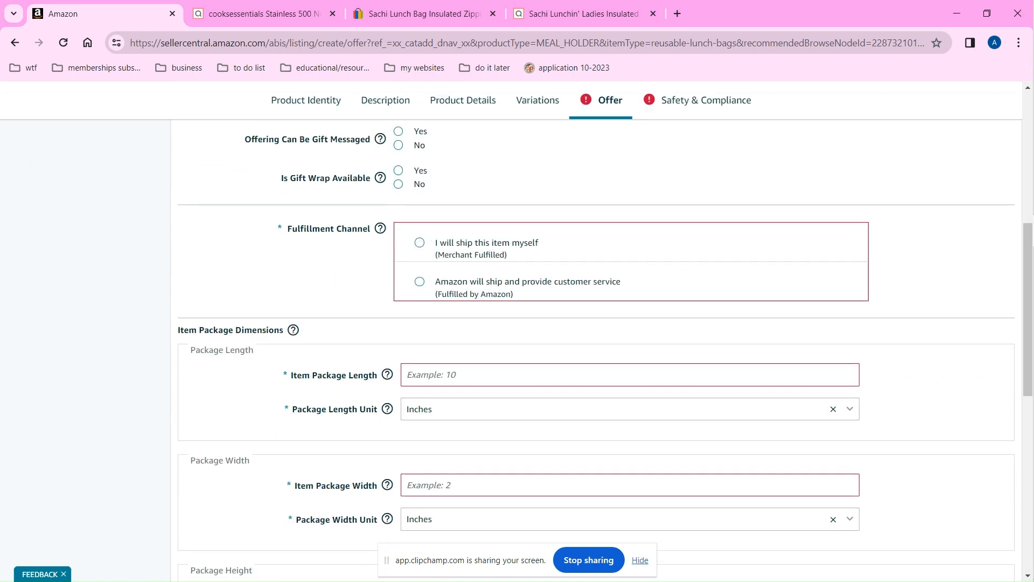
{"action": "left_click", "coordinate": [431, 244]}
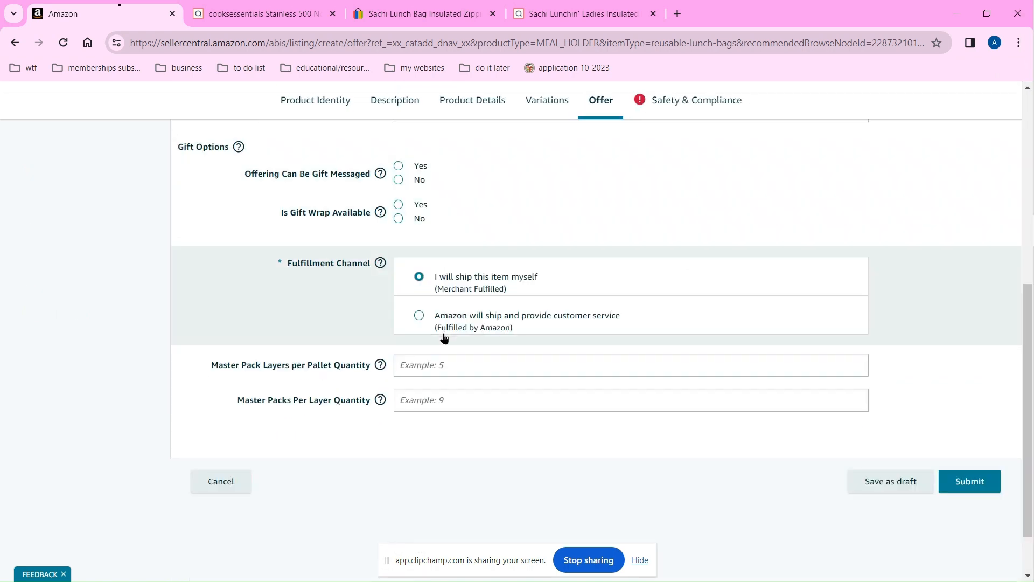
{"action": "scroll", "coordinate": [435, 412], "scroll_direction": "up", "scroll_amount": 2}
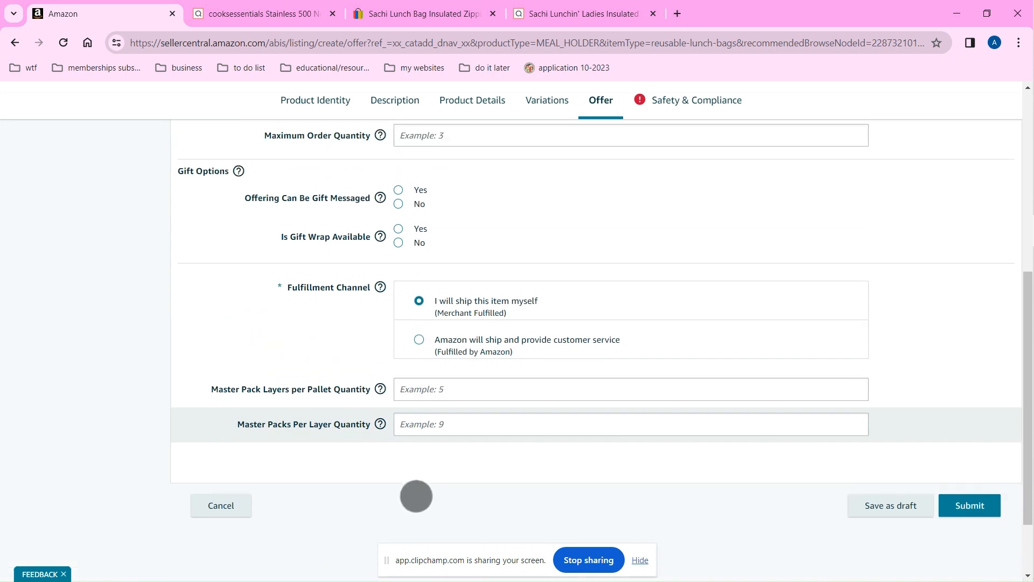
{"action": "scroll", "coordinate": [711, 176], "scroll_direction": "down", "scroll_amount": 2}
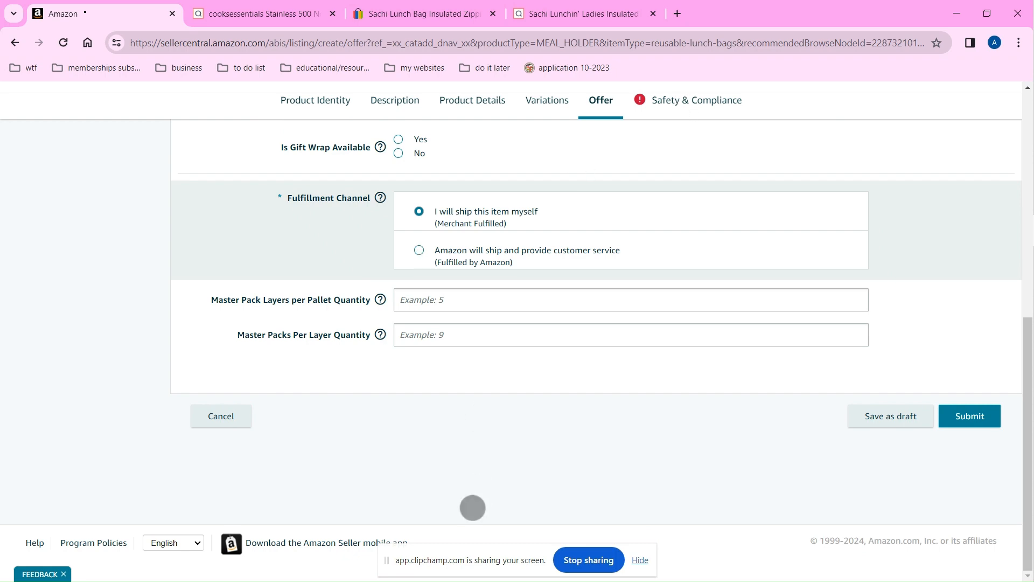
Step: Fill in the required safety and compliance fields: origin China, batteries No, dangerous goods regulations Not Applicable, liquid contents No
{"action": "left_click", "coordinate": [677, 101]}
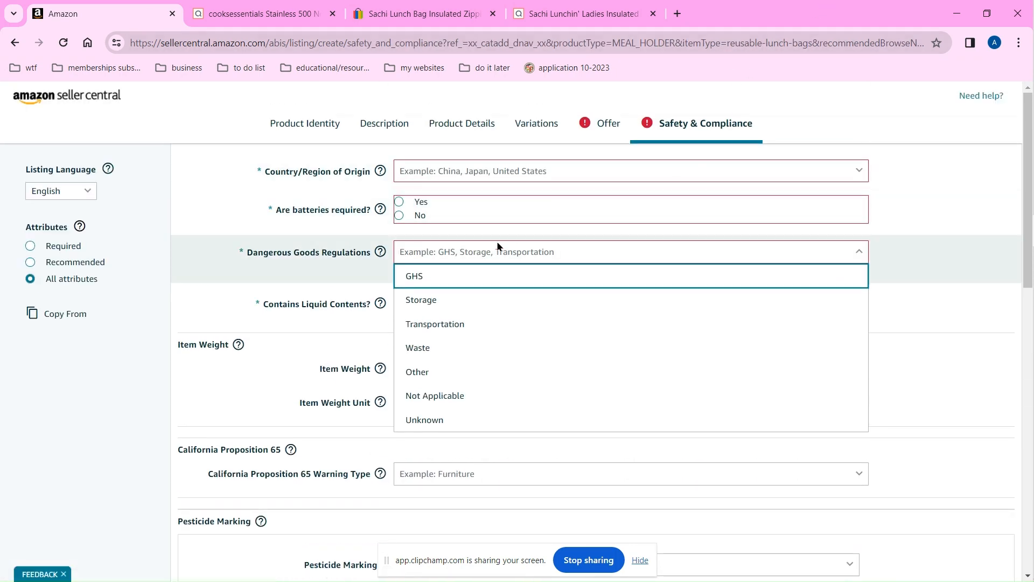
{"action": "left_click", "coordinate": [431, 395]}
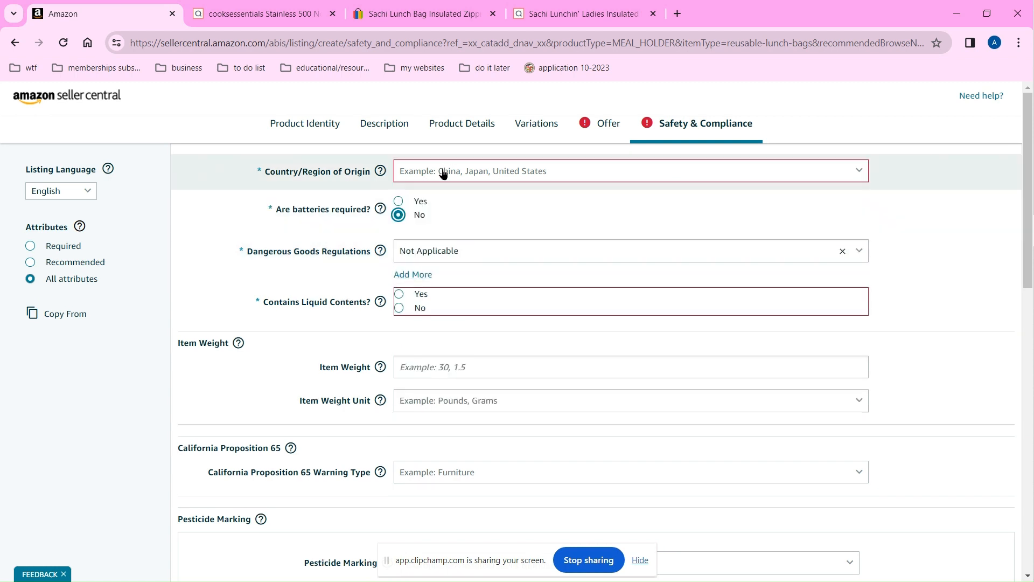
{"action": "left_click", "coordinate": [443, 172]}
{"action": "key", "text": "c"}
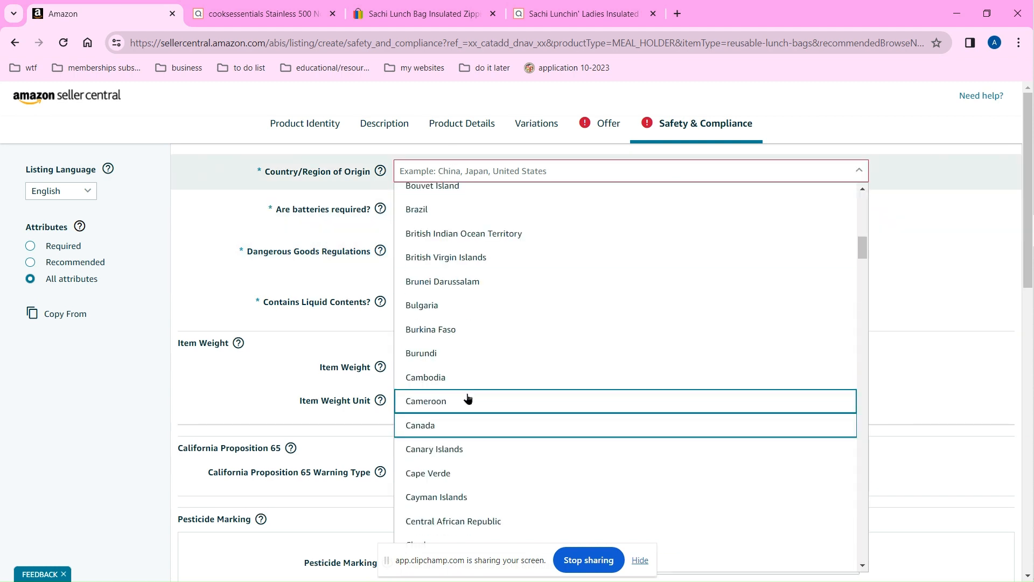
{"action": "scroll", "coordinate": [467, 398], "scroll_direction": "down", "scroll_amount": 4}
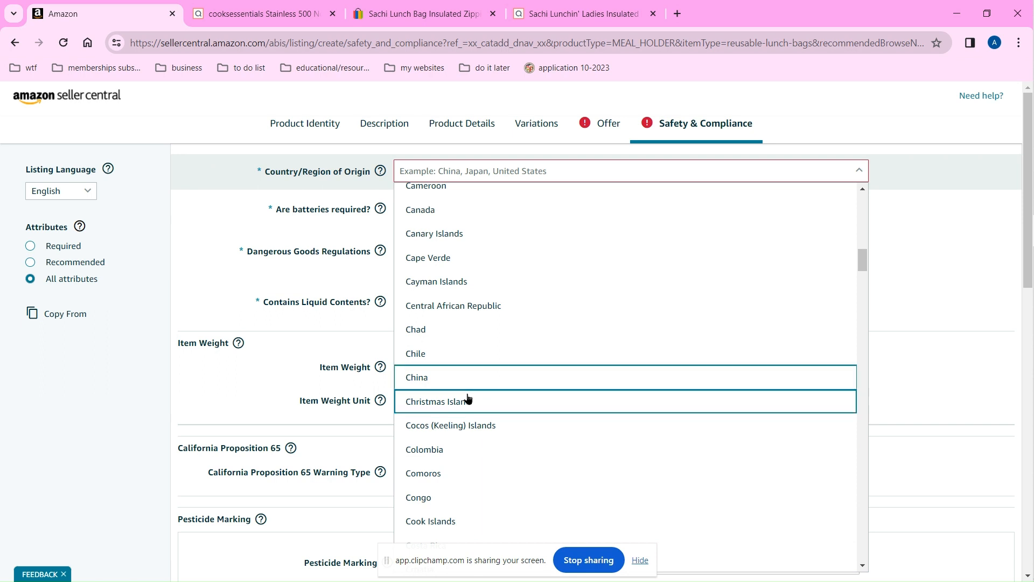
{"action": "left_click", "coordinate": [470, 378]}
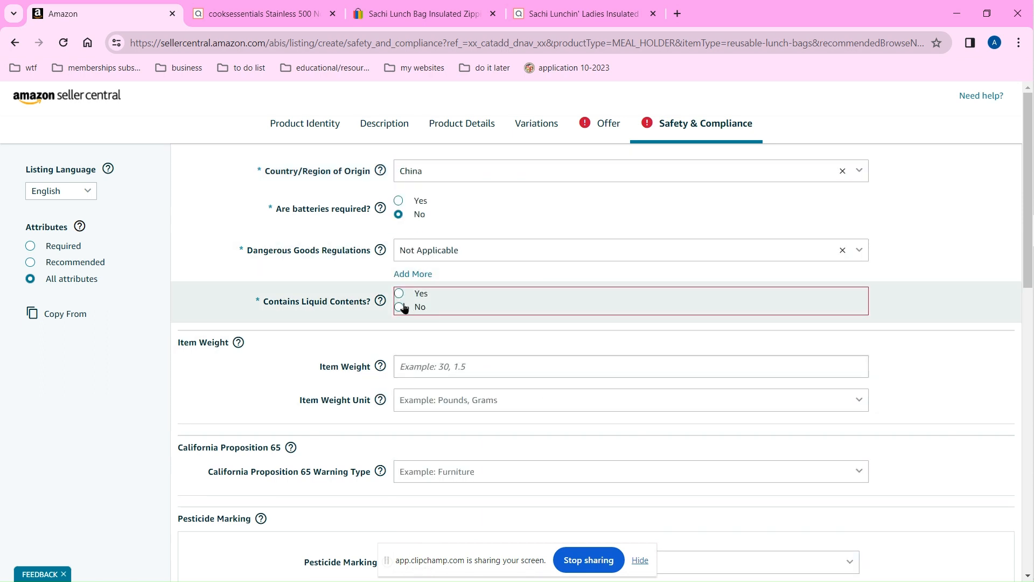
{"action": "left_click", "coordinate": [399, 307]}
Step: Check the QVC product page of the Sachi lunch tote for details to fill in the item weight
{"action": "left_click", "coordinate": [445, 364]}
{"action": "left_click", "coordinate": [557, 5]}
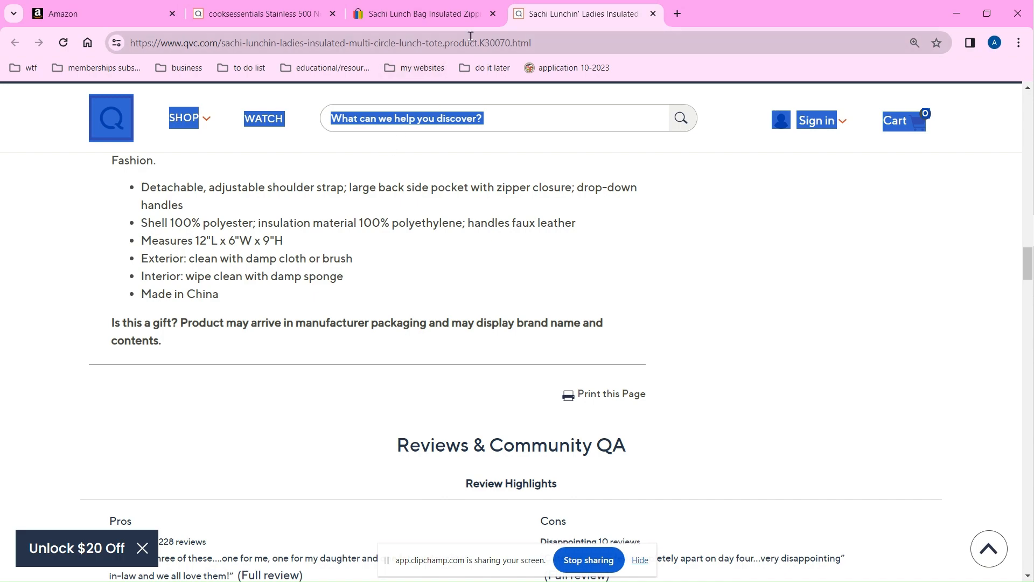
{"action": "scroll", "coordinate": [50, 347], "scroll_direction": "up", "scroll_amount": 20}
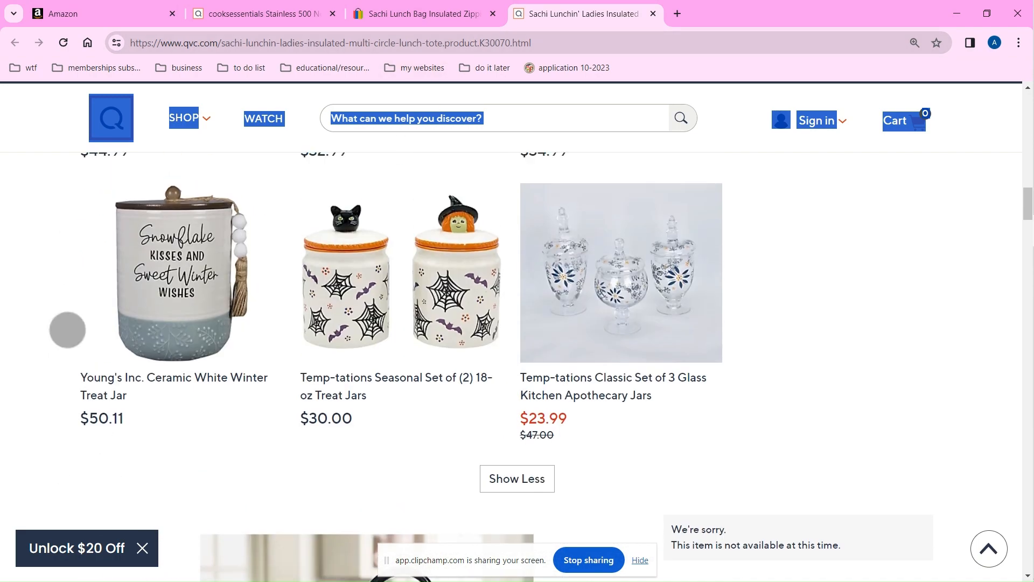
{"action": "left_click", "coordinate": [598, 249]}
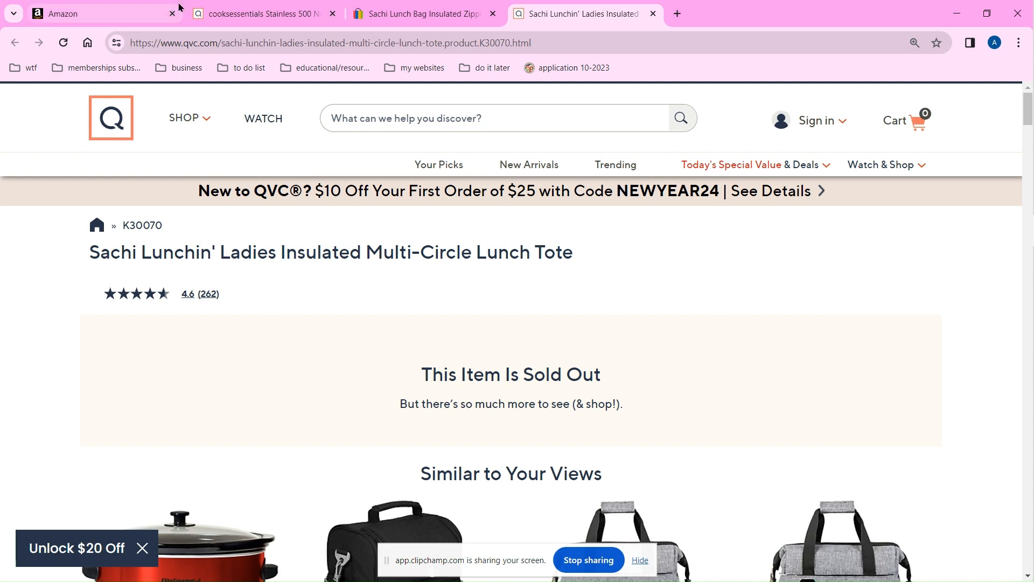
{"action": "left_click", "coordinate": [111, 14]}
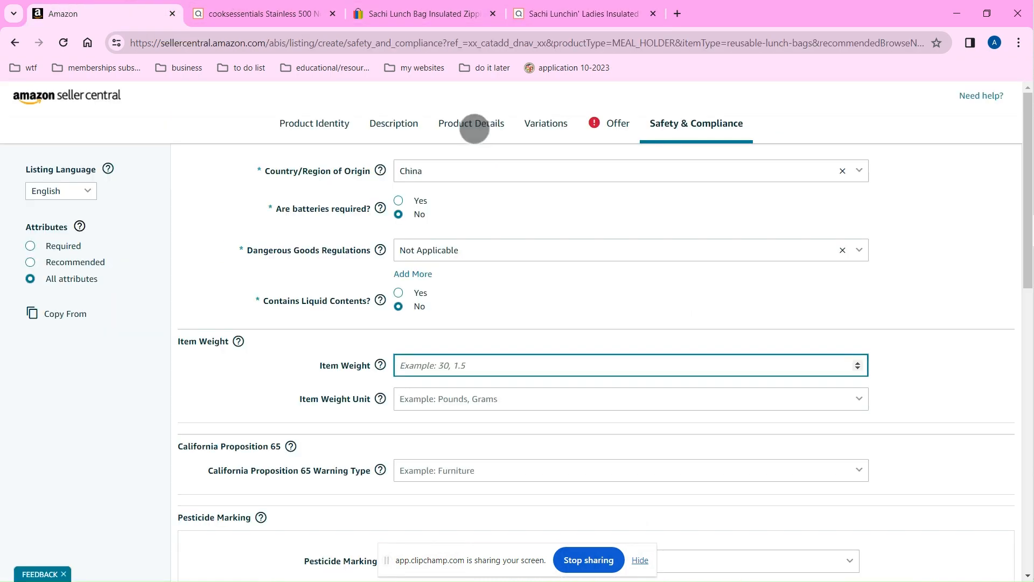
Step: Set the number of compartments to 2 in the product details
{"action": "left_click", "coordinate": [471, 124]}
{"action": "scroll", "coordinate": [673, 143], "scroll_direction": "down", "scroll_amount": 8}
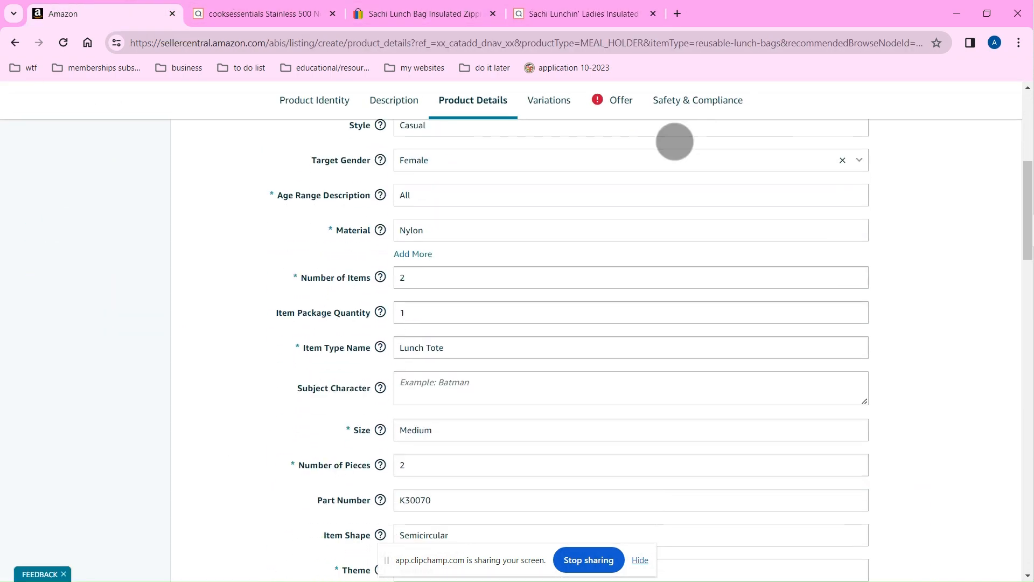
{"action": "scroll", "coordinate": [584, 327], "scroll_direction": "up", "scroll_amount": 8}
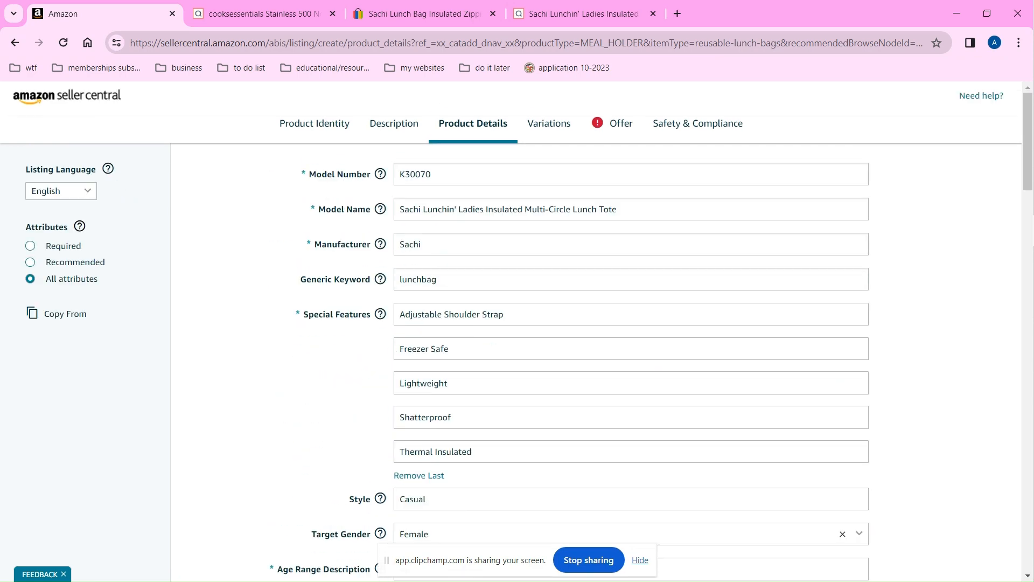
{"action": "key", "text": "ctrl+f"}
{"action": "type", "text": "comp"}
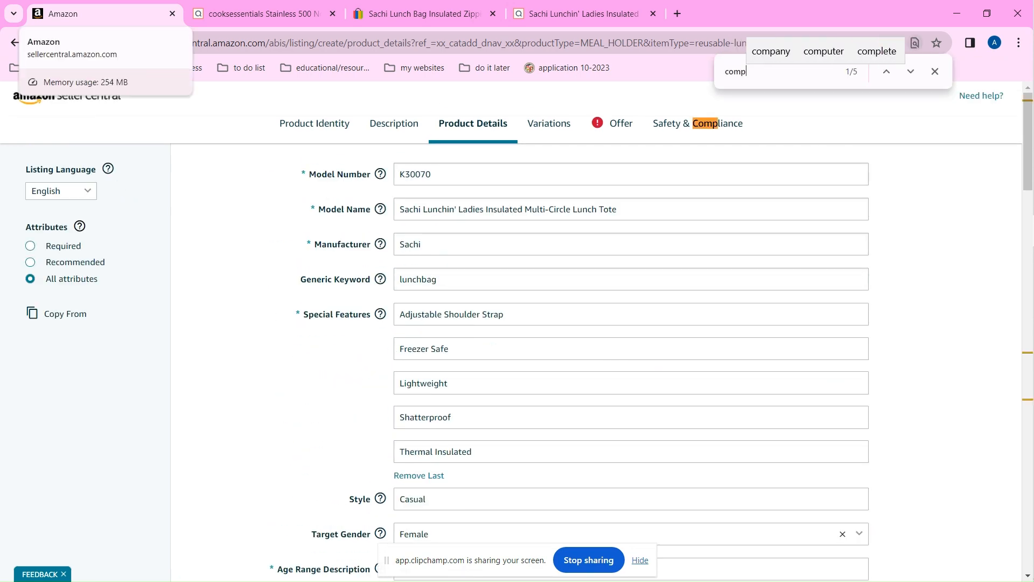
{"action": "type", "text": "a"}
{"action": "left_click", "coordinate": [405, 305]}
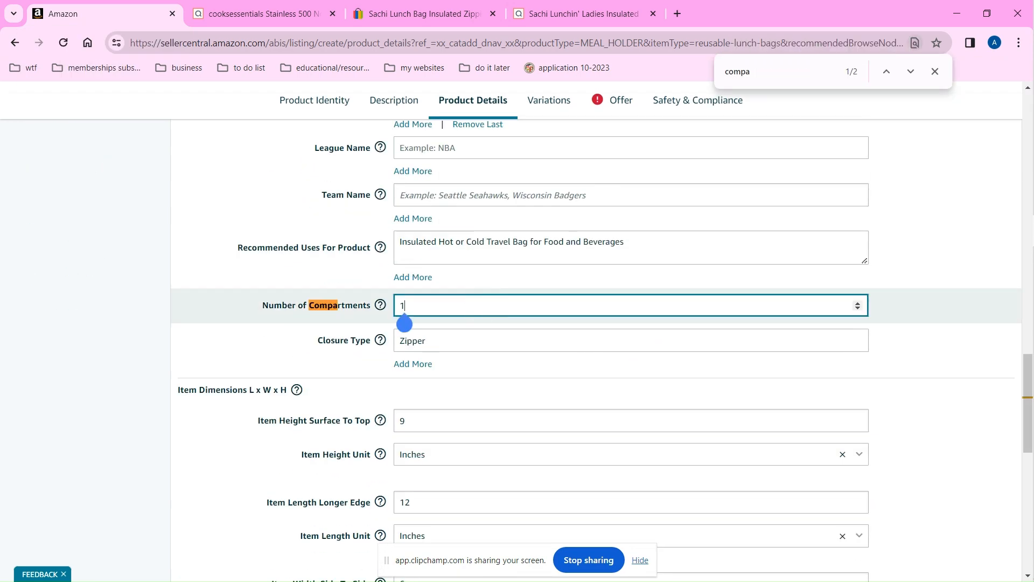
{"action": "key", "text": "BackSpace"}
Step: Check the shell material in the QVC description of the tote and set the listing's material to Polyester
{"action": "left_click", "coordinate": [547, 7]}
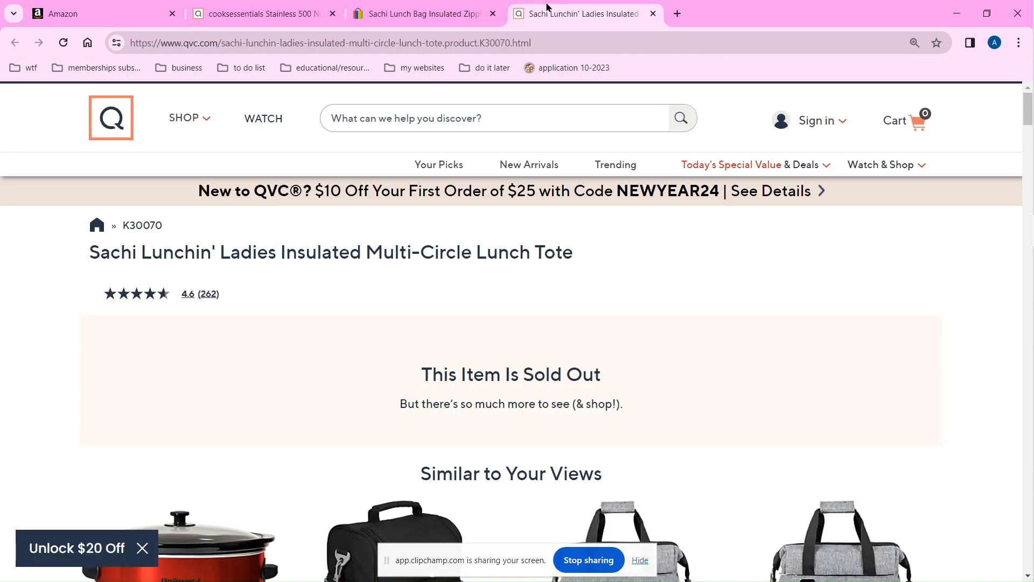
{"action": "scroll", "coordinate": [517, 331], "scroll_direction": "down", "scroll_amount": 20}
{"action": "scroll", "coordinate": [636, 165], "scroll_direction": "down", "scroll_amount": 10}
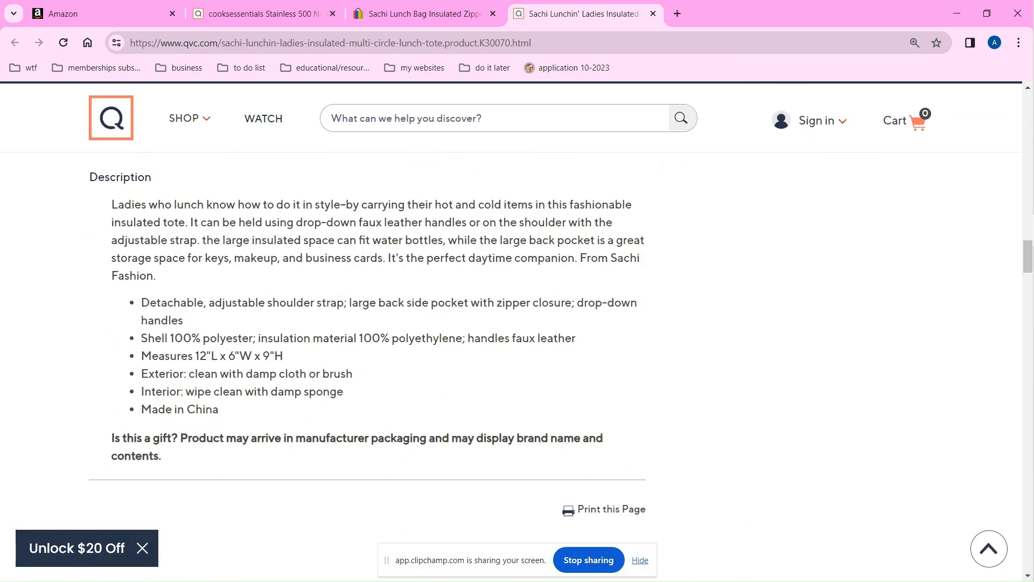
{"action": "left_click", "coordinate": [103, 13]}
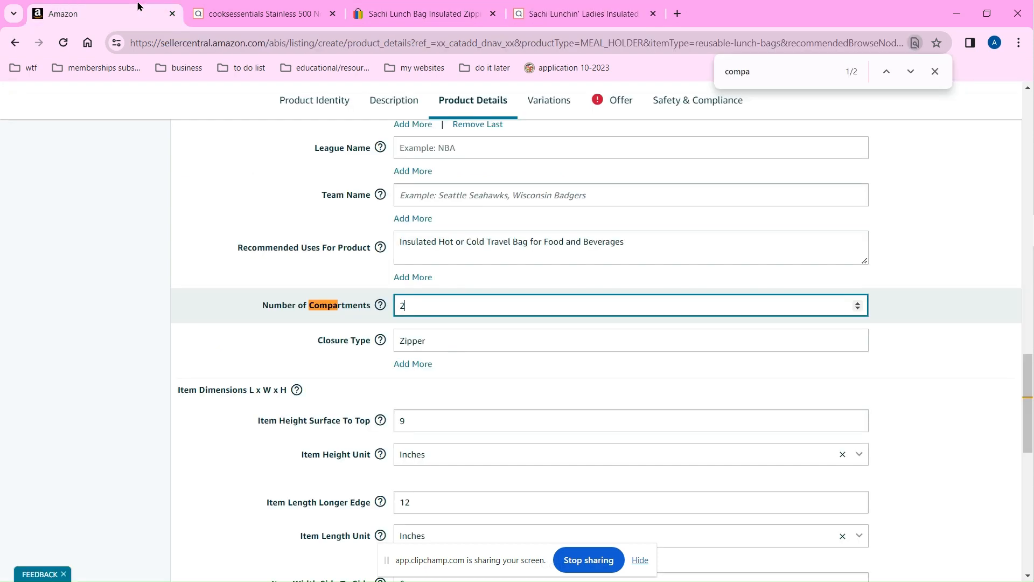
{"action": "key", "text": "ctrl+f"}
{"action": "type", "text": "mater"}
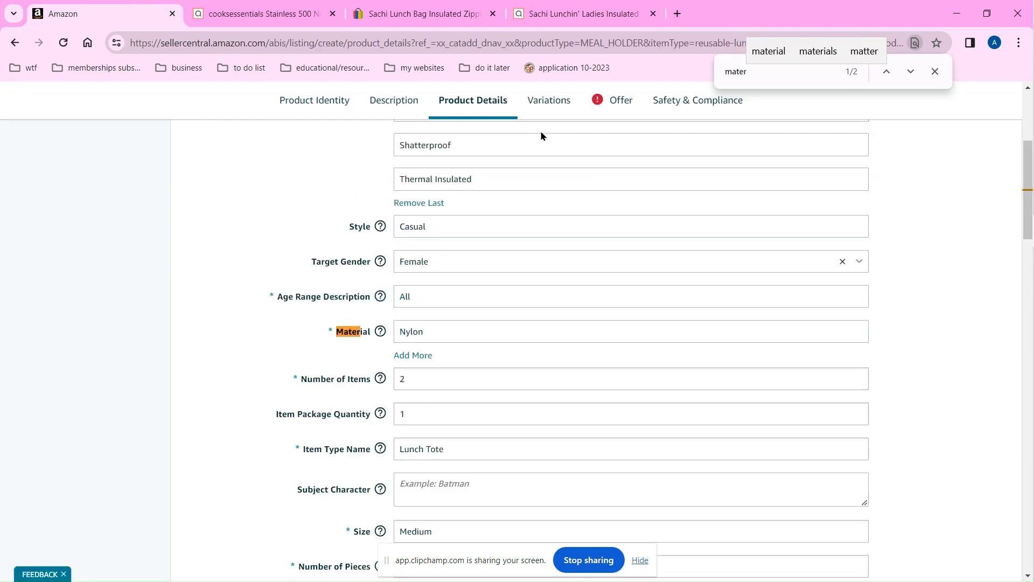
{"action": "left_click", "coordinate": [538, 333]}
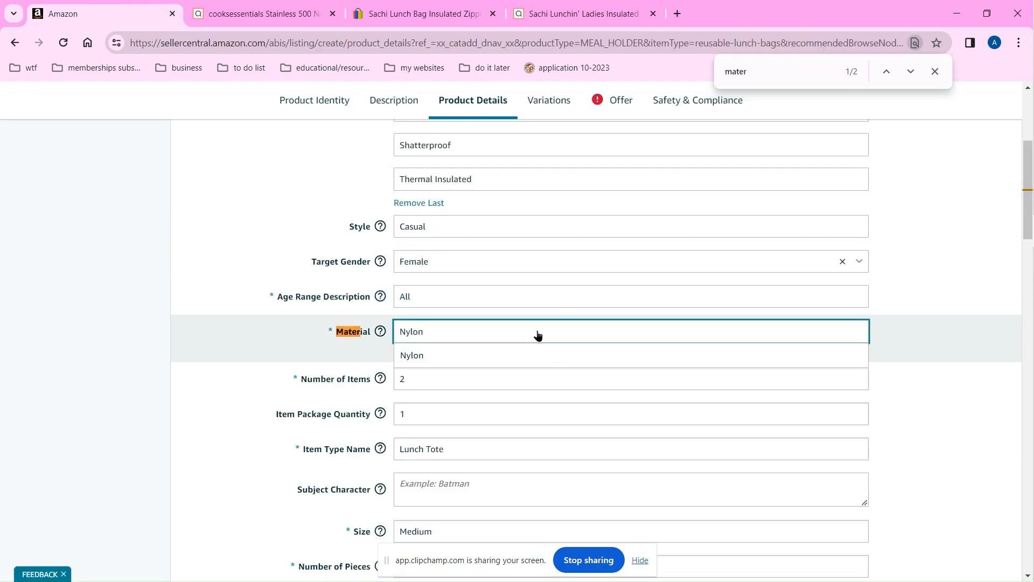
{"action": "type", "text": "Nylo"}
{"action": "key", "text": "BackSpace"}
{"action": "key", "text": "BackSpace"}
{"action": "key", "text": "BackSpace"}
{"action": "key", "text": "BackSpace"}
{"action": "type", "text": "pol"}
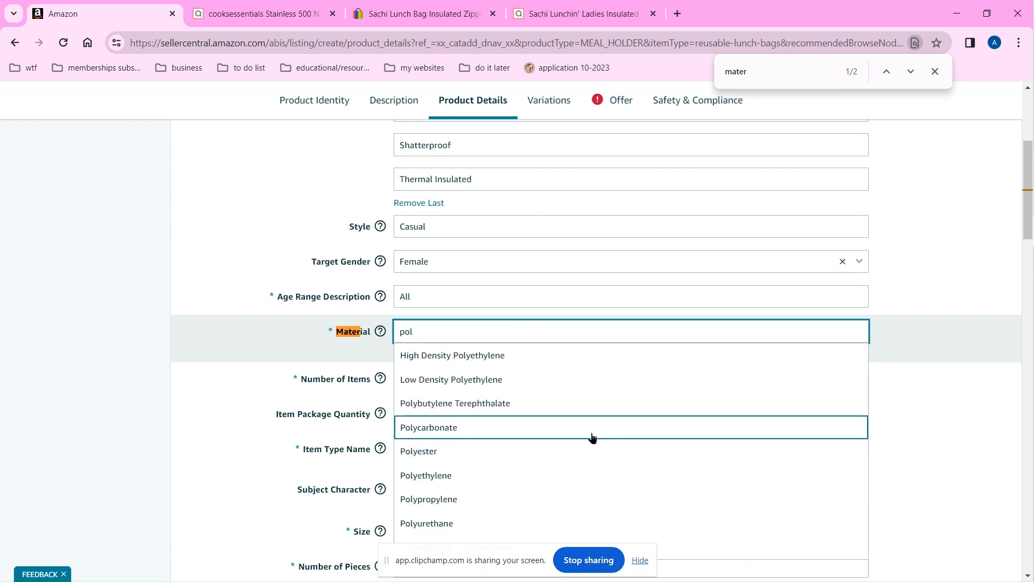
{"action": "left_click", "coordinate": [582, 433]}
{"action": "left_click", "coordinate": [544, 334]}
{"action": "key", "text": "BackSpace"}
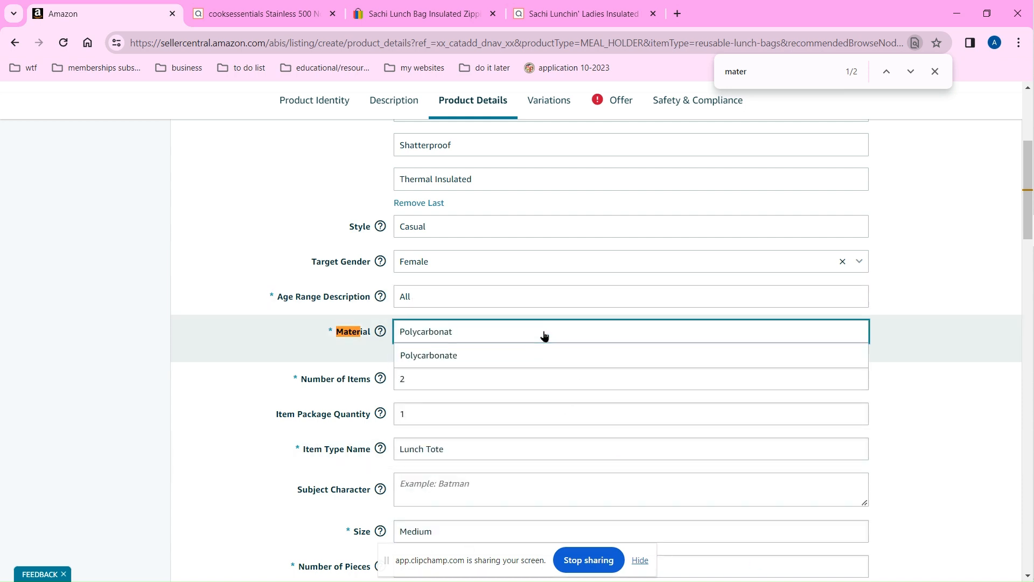
{"action": "key", "text": "BackSpace"}
{"action": "key", "text": "BackSpace"}
{"action": "key", "text": "BackSpace"}
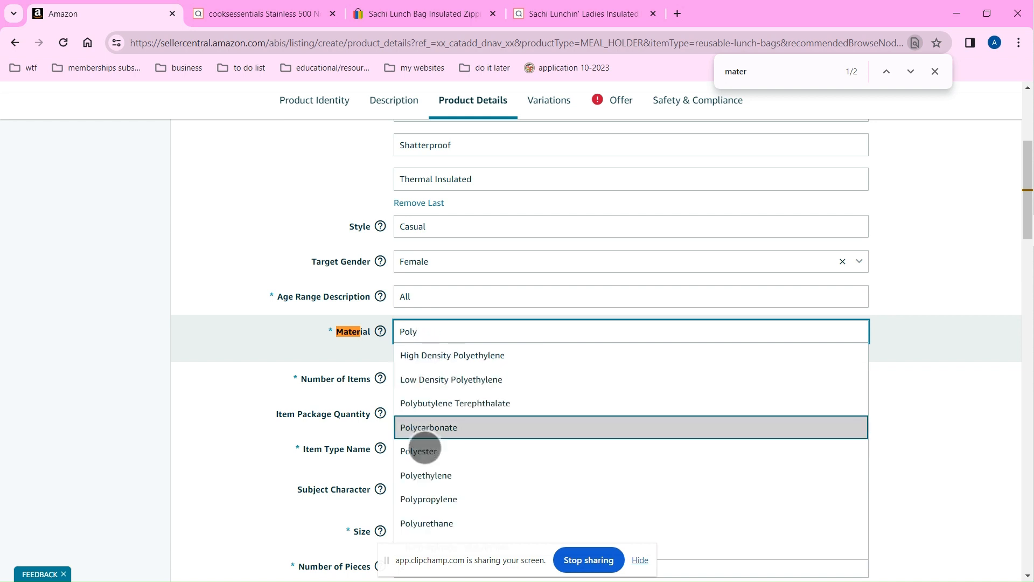
{"action": "left_click", "coordinate": [415, 454]}
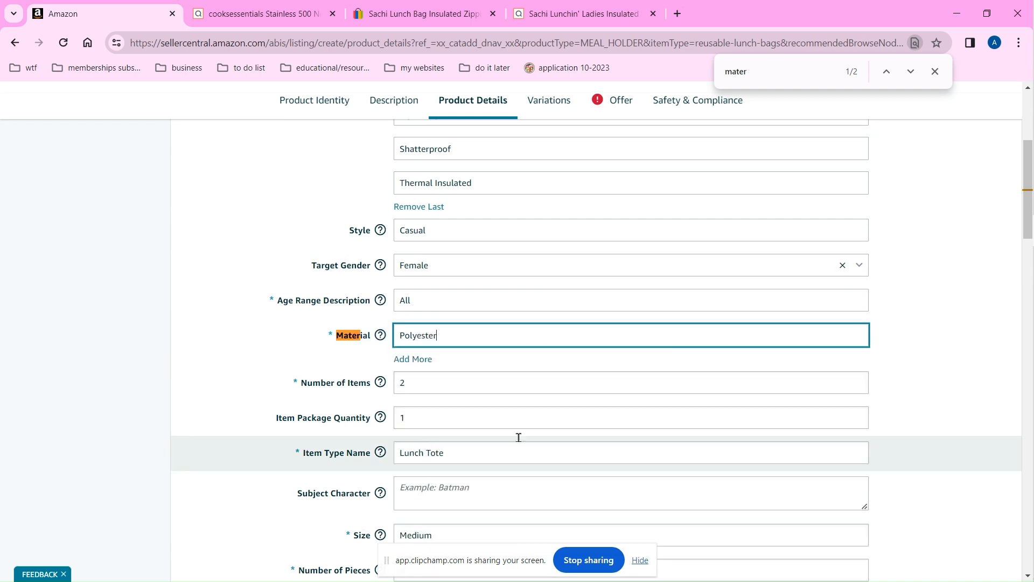
Step: Save the lunch tote listing as a draft
{"action": "scroll", "coordinate": [935, 472], "scroll_direction": "down", "scroll_amount": 10}
{"action": "scroll", "coordinate": [932, 386], "scroll_direction": "down", "scroll_amount": 15}
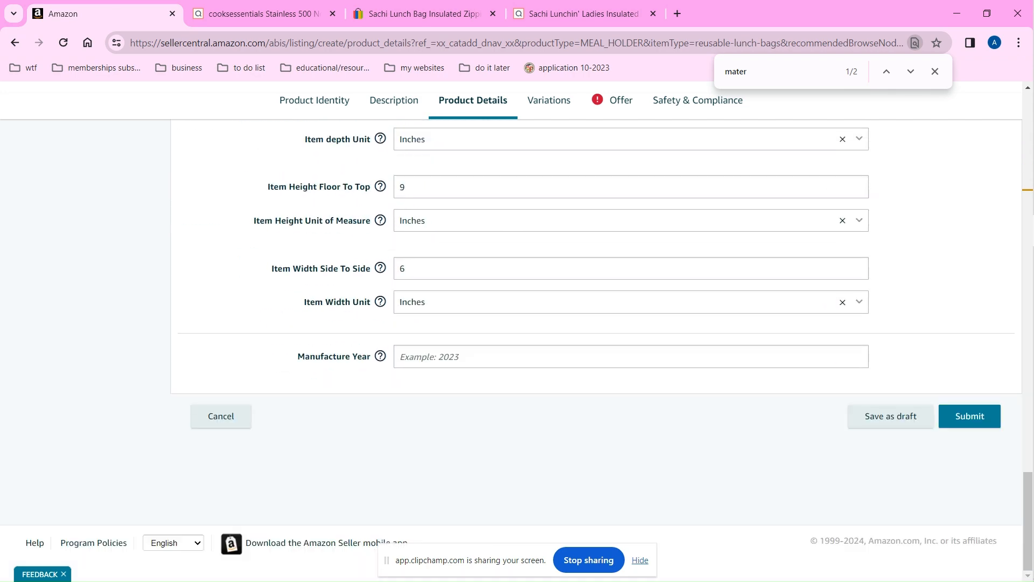
{"action": "left_click", "coordinate": [891, 416]}
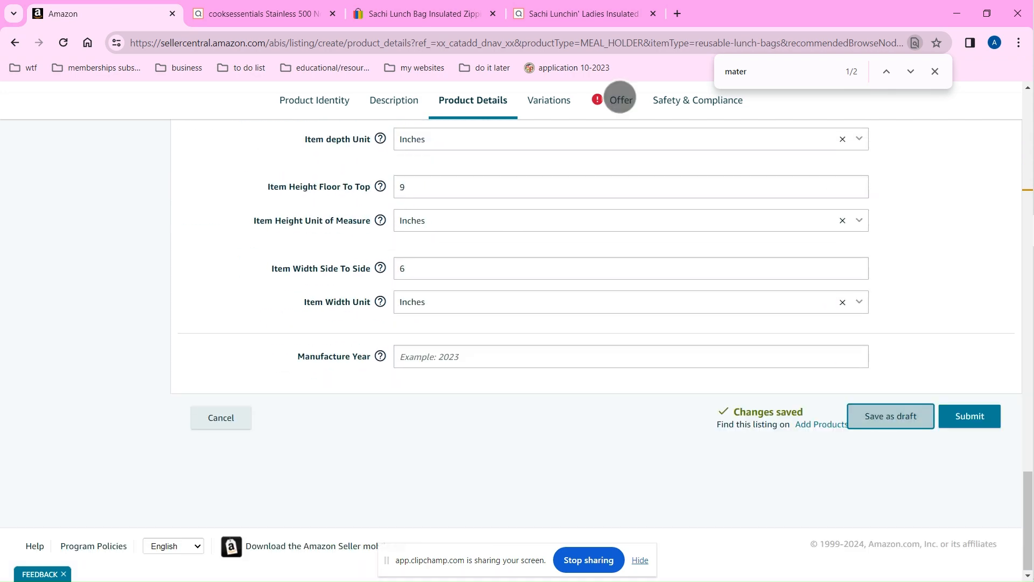
Step: Fill in the offer's item package dimensions with length 13, width 10 and height 7 inches
{"action": "left_click", "coordinate": [617, 100]}
{"action": "scroll", "coordinate": [849, 263], "scroll_direction": "down", "scroll_amount": 7}
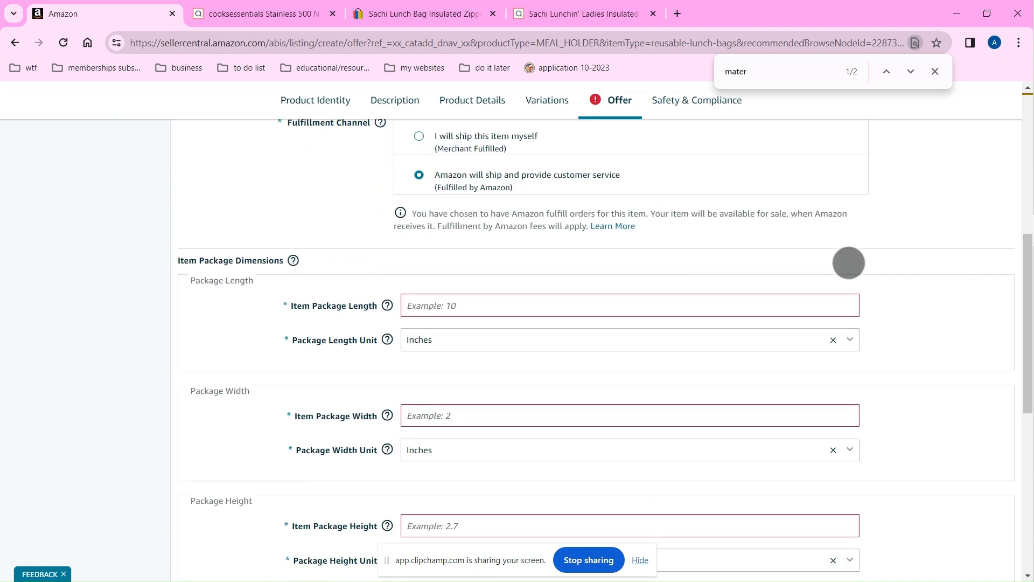
{"action": "left_click", "coordinate": [630, 301]}
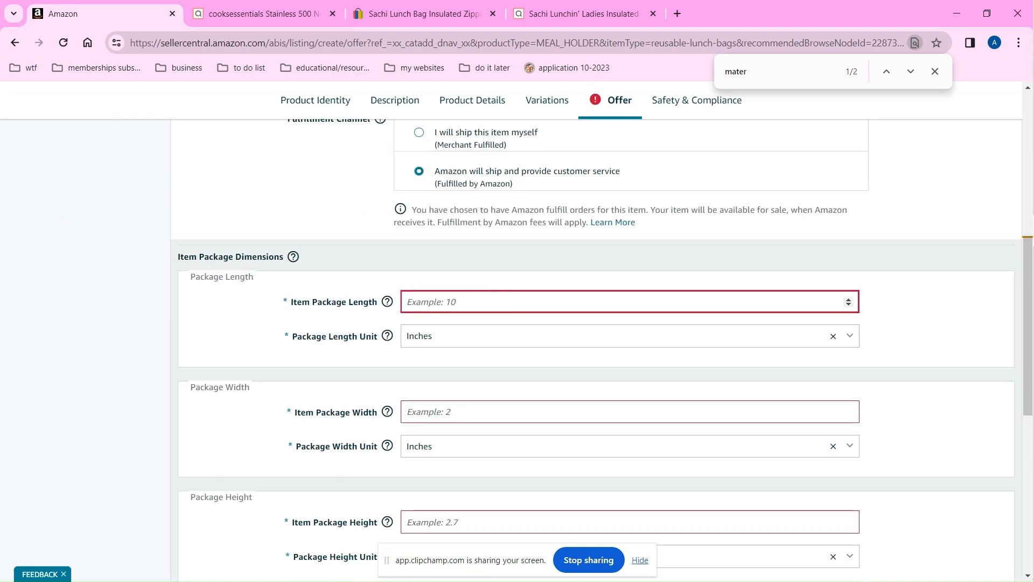
{"action": "left_click", "coordinate": [600, 417]}
{"action": "type", "text": "10"}
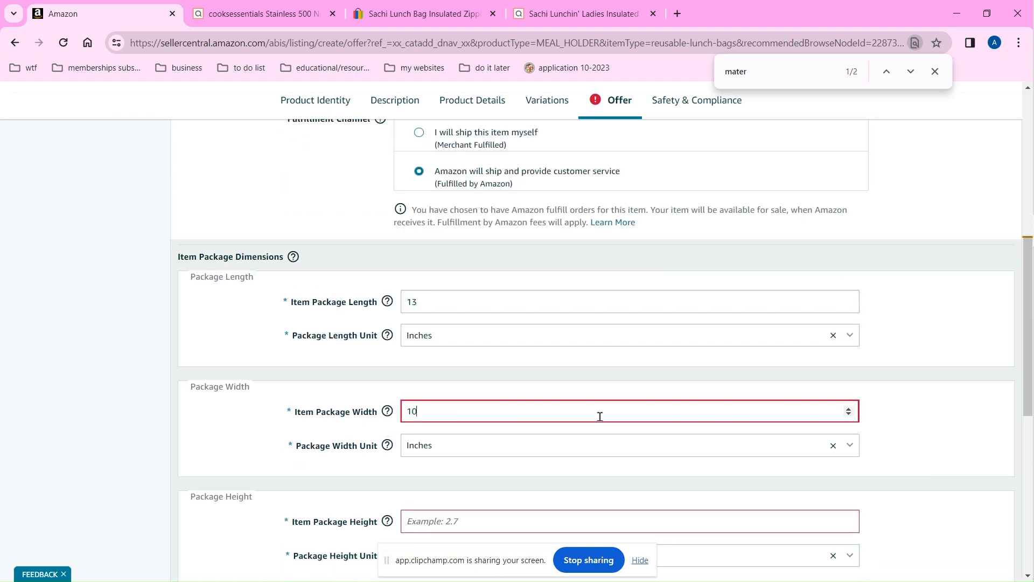
{"action": "left_click", "coordinate": [435, 524]}
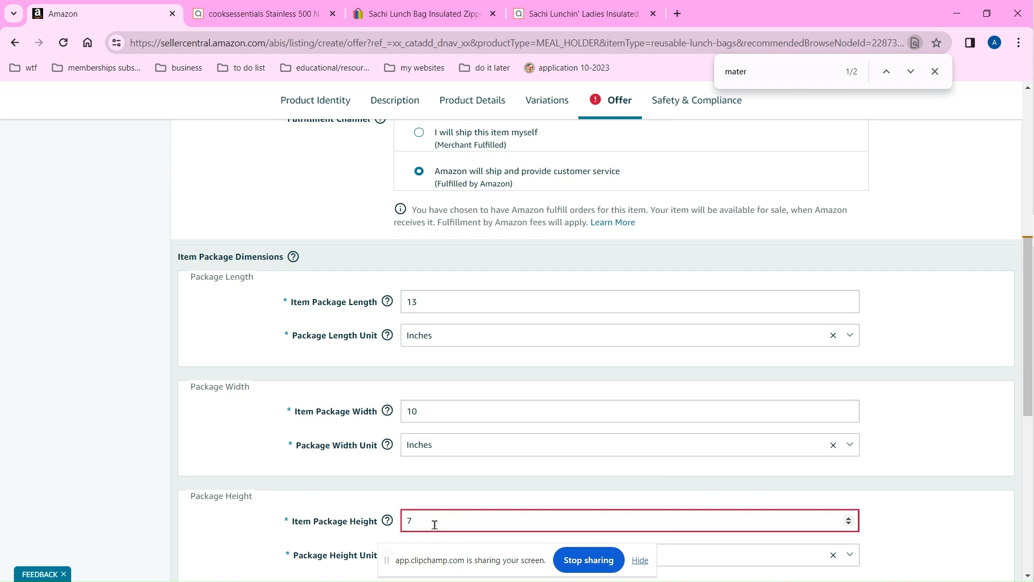
Step: Set the offer's package weight to 2.5 pounds
{"action": "scroll", "coordinate": [434, 525], "scroll_direction": "down", "scroll_amount": 5}
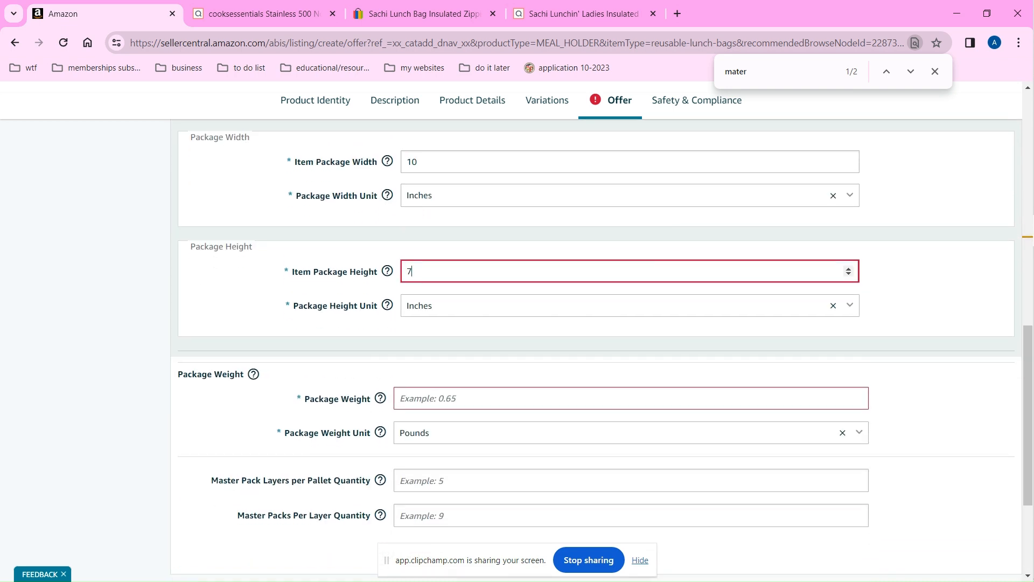
{"action": "left_click", "coordinate": [435, 399]}
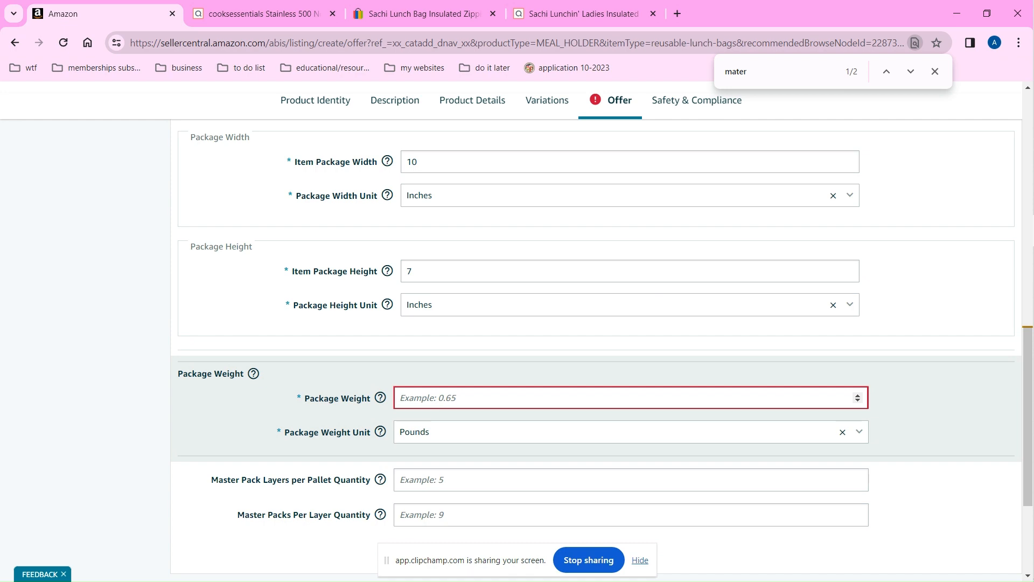
{"action": "type", "text": "2.5"}
{"action": "scroll", "coordinate": [912, 131], "scroll_direction": "down", "scroll_amount": 3}
Step: Switch the fulfillment channel to "I will ship this item myself" (Merchant Fulfilled) and review the offer fields
{"action": "scroll", "coordinate": [912, 132], "scroll_direction": "up", "scroll_amount": 10}
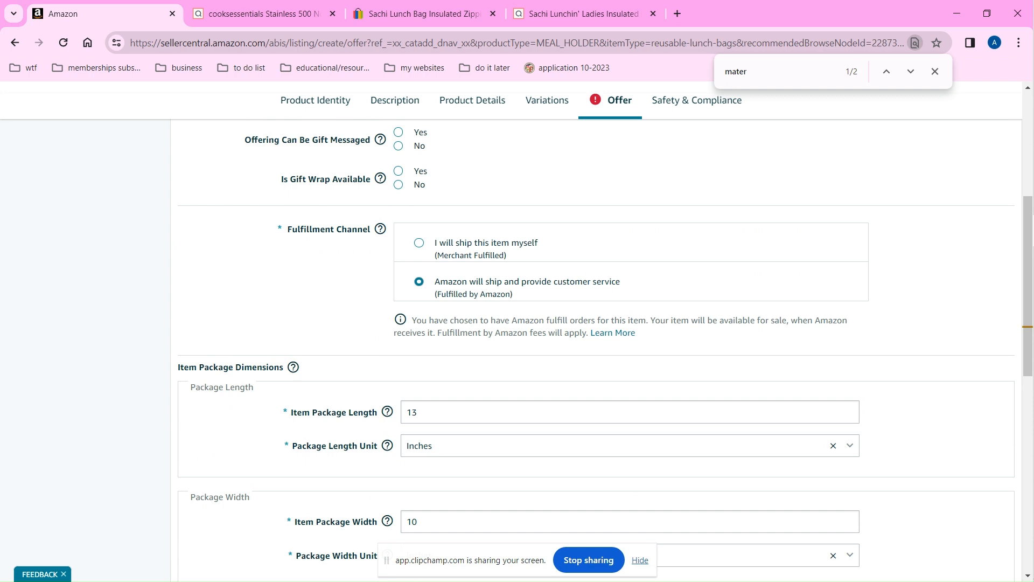
{"action": "left_click", "coordinate": [419, 243]}
{"action": "left_click", "coordinate": [419, 254]}
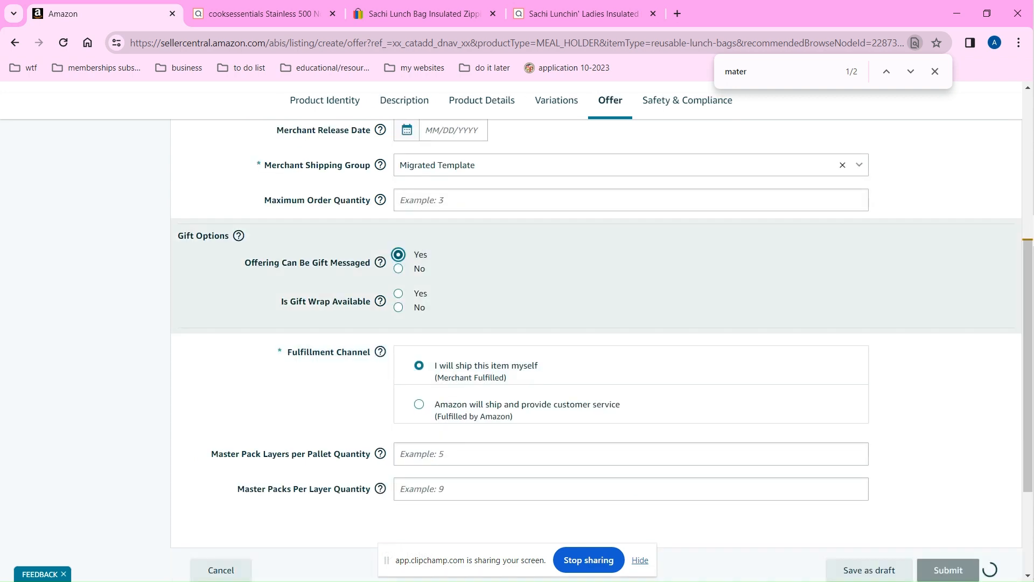
{"action": "scroll", "coordinate": [611, 393], "scroll_direction": "up", "scroll_amount": 3}
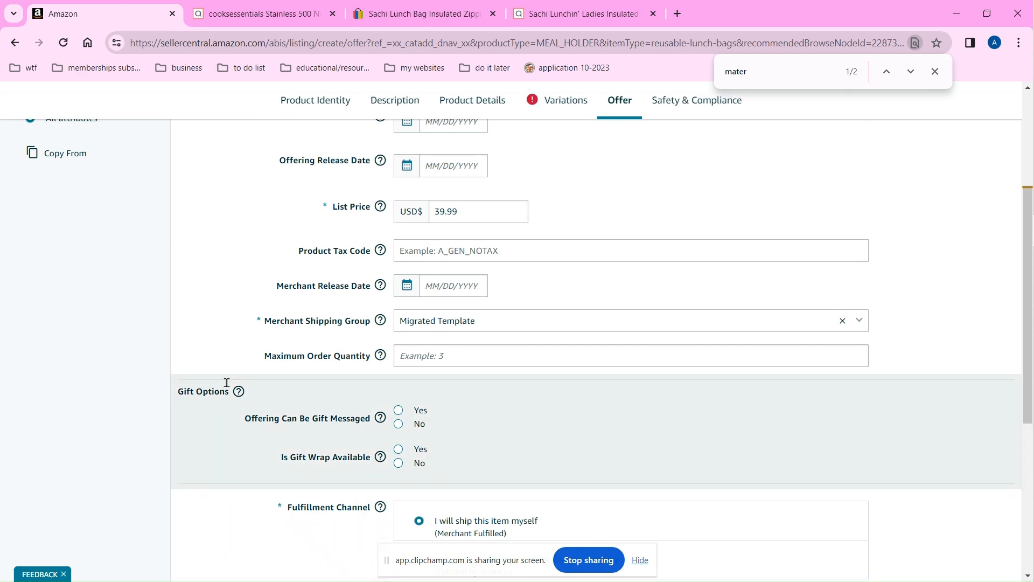
{"action": "left_click", "coordinate": [481, 211]}
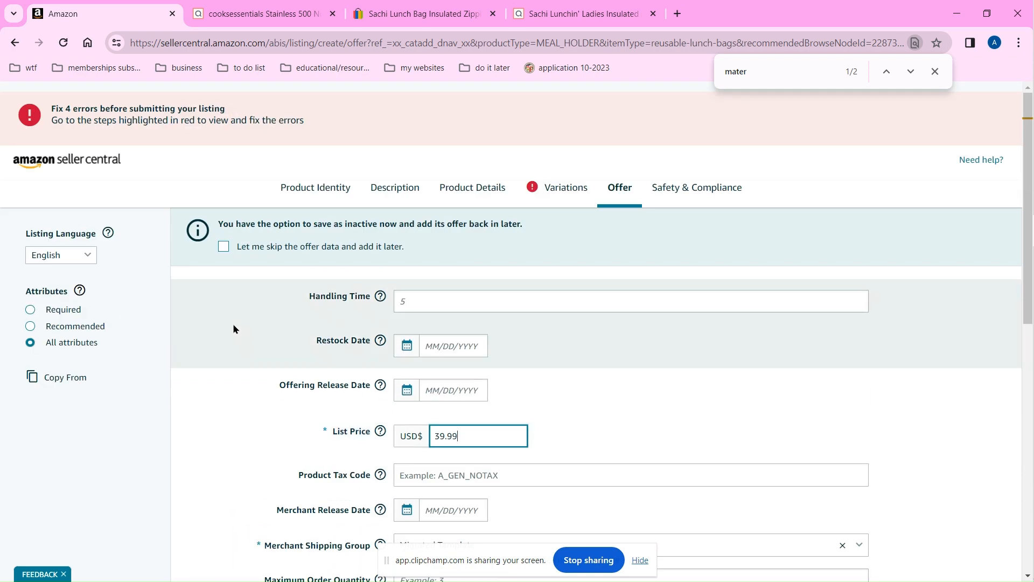
{"action": "scroll", "coordinate": [655, 311], "scroll_direction": "down", "scroll_amount": 1}
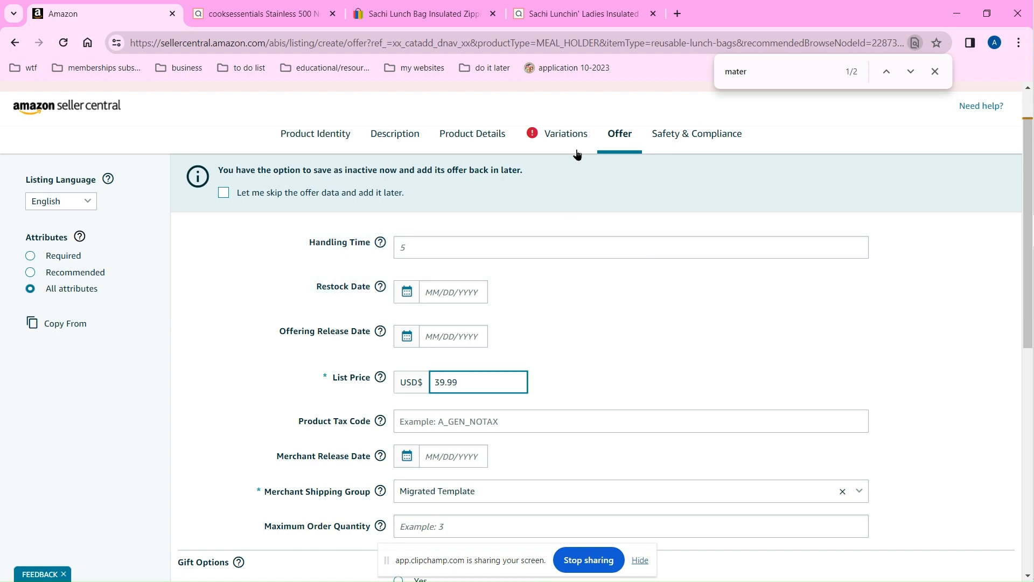
Step: Set the external product ID type to ASIN for both the Pink and Black variations
{"action": "left_click", "coordinate": [548, 138]}
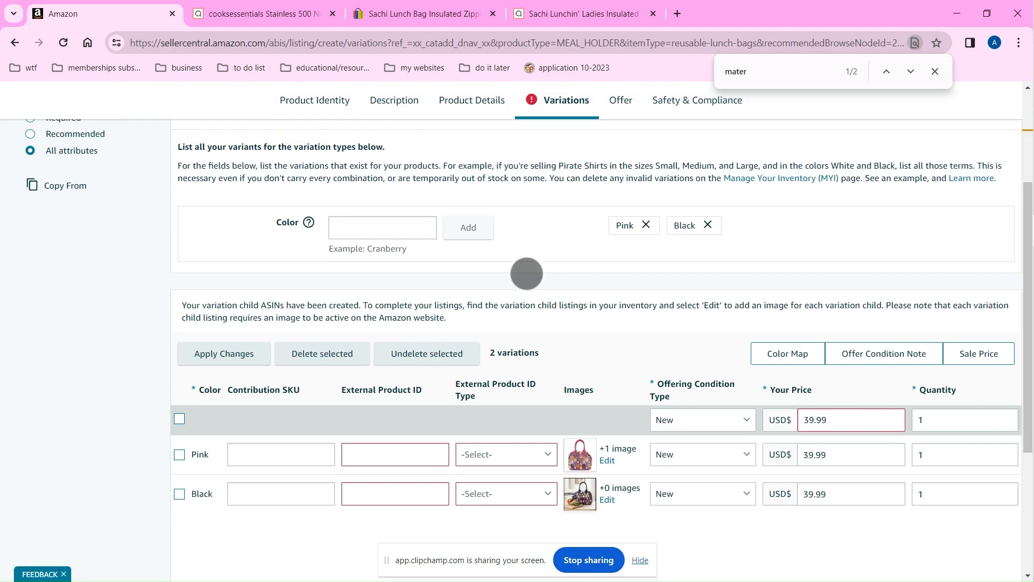
{"action": "scroll", "coordinate": [490, 309], "scroll_direction": "down", "scroll_amount": 7}
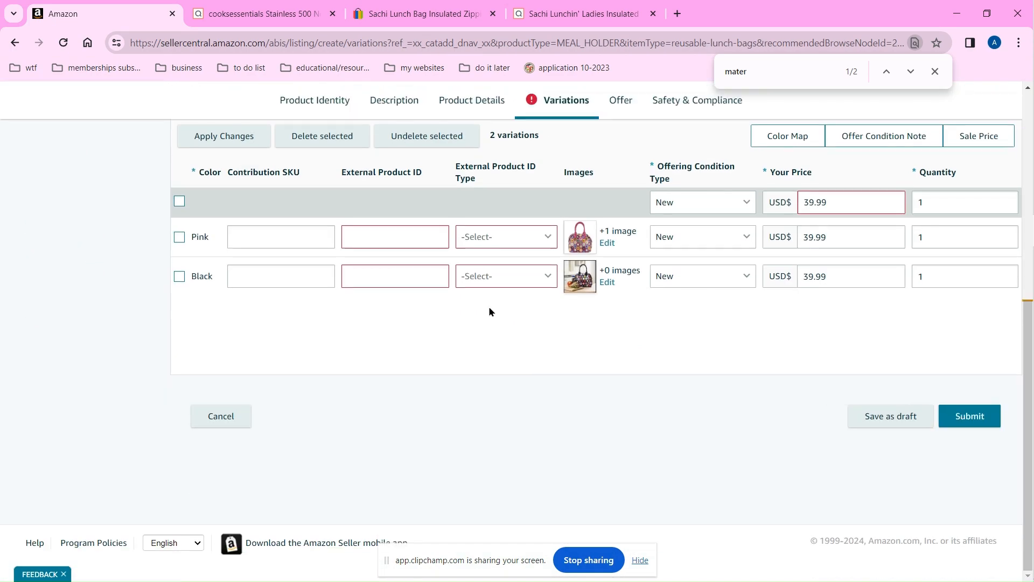
{"action": "left_click", "coordinate": [500, 237]}
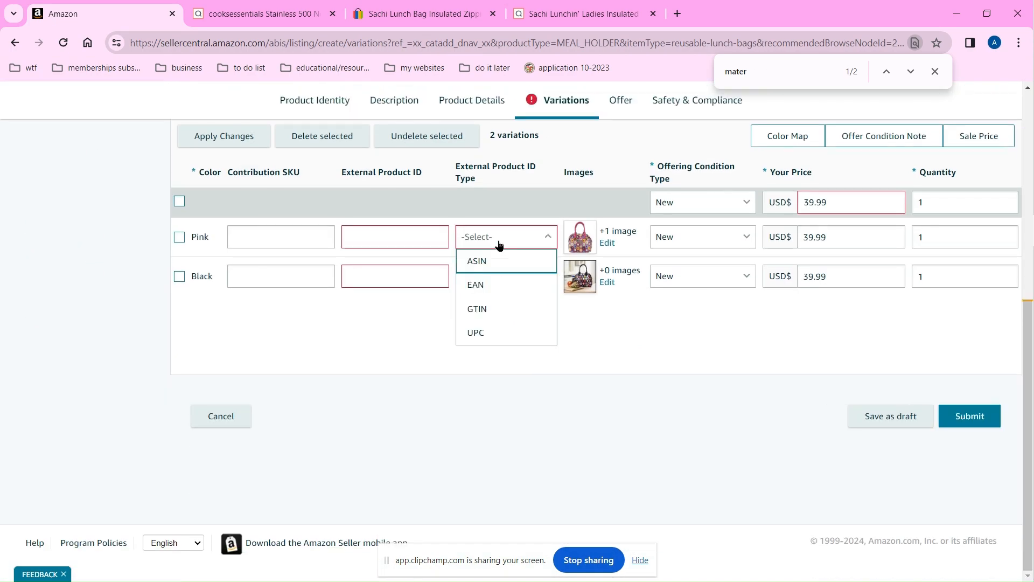
{"action": "left_click", "coordinate": [479, 261]}
{"action": "left_click", "coordinate": [487, 276]}
{"action": "left_click", "coordinate": [485, 300]}
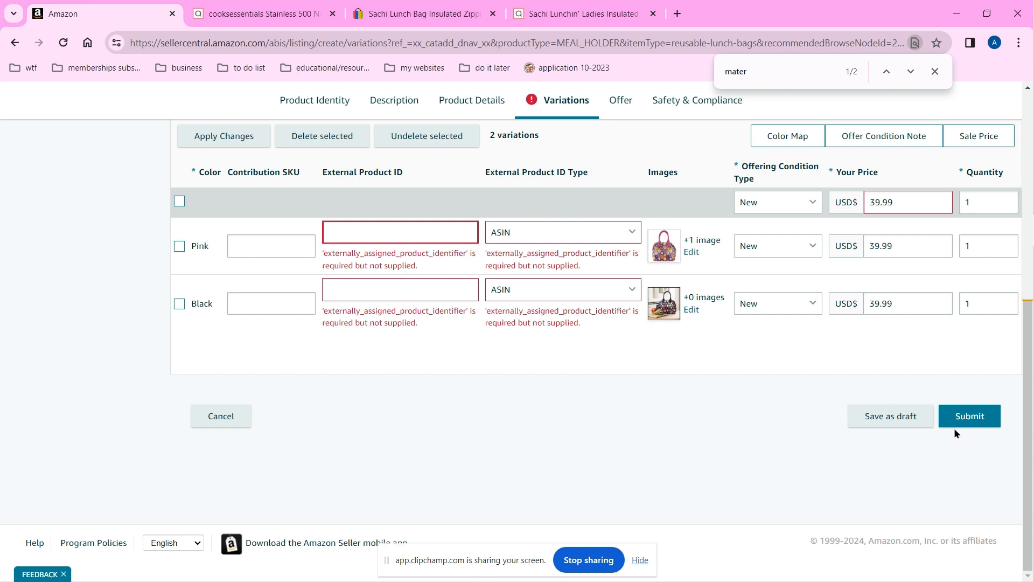
Step: Try to submit the listing and save it as a draft
{"action": "left_click", "coordinate": [962, 423]}
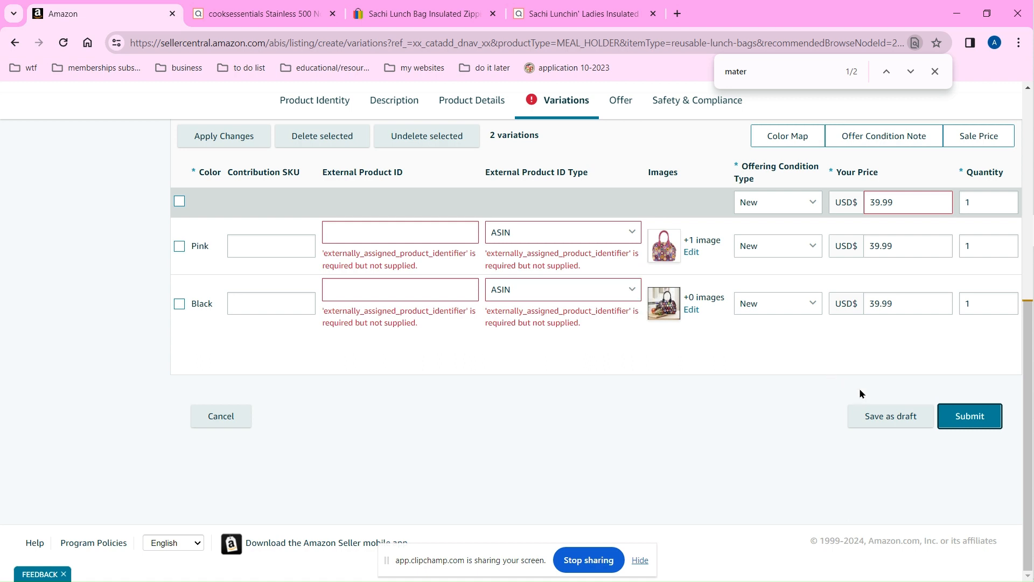
{"action": "left_click", "coordinate": [910, 422]}
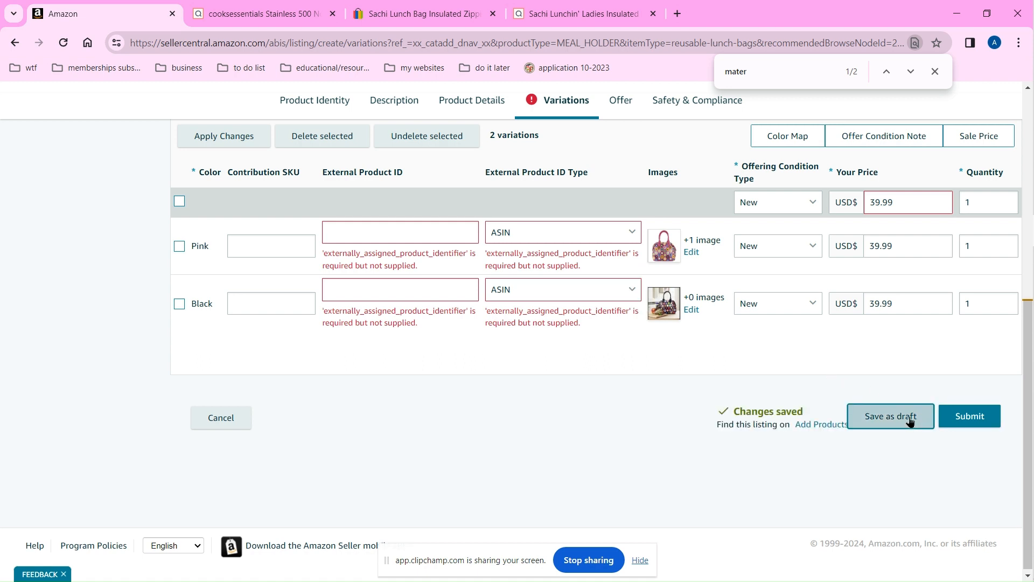
Step: Open the Add Products page in a new tab and open the Sachi Lunchin' draft from the recent drafts
{"action": "right_click", "coordinate": [818, 424]}
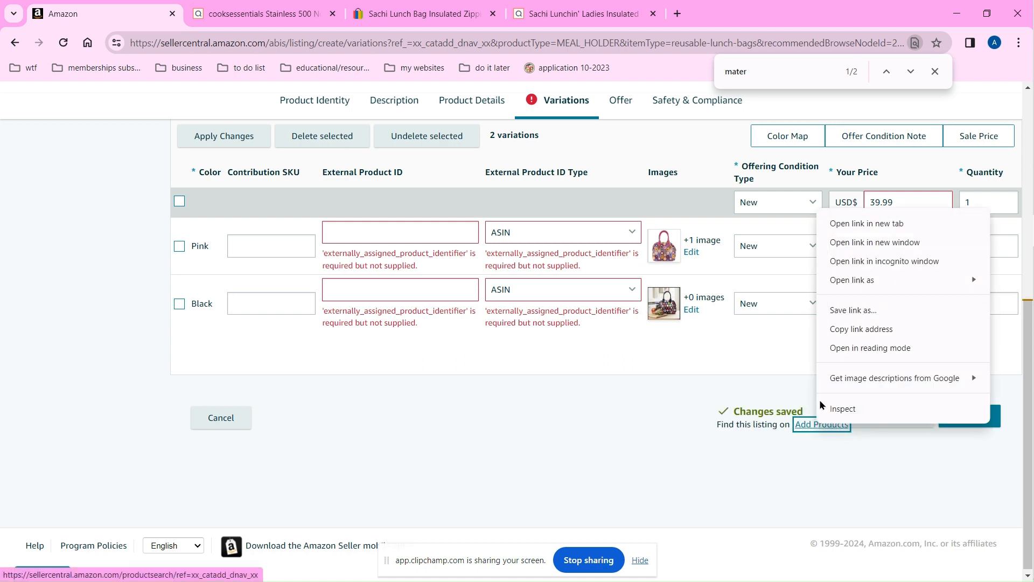
{"action": "left_click", "coordinate": [860, 224]}
{"action": "left_click", "coordinate": [302, 12]}
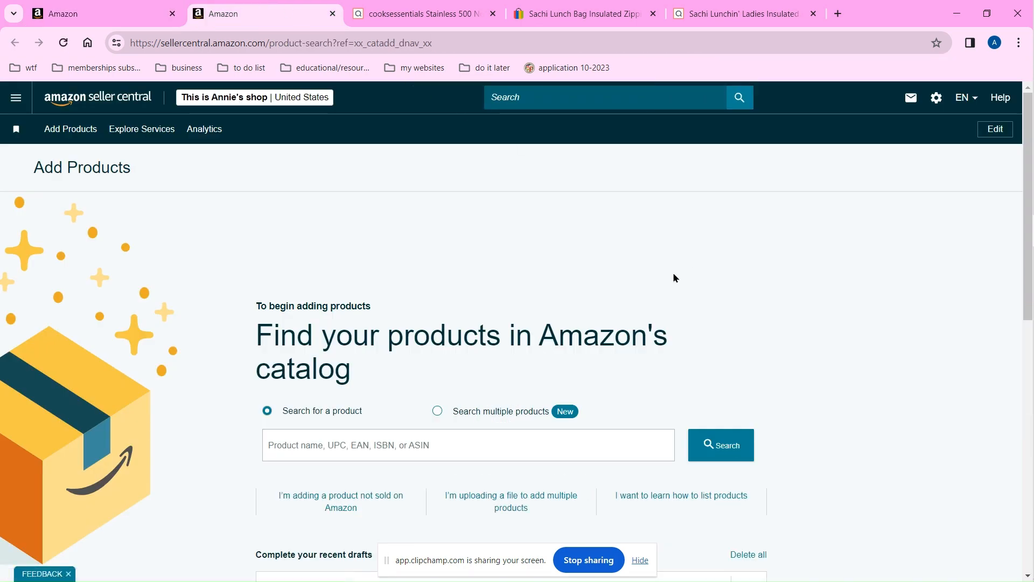
{"action": "scroll", "coordinate": [780, 464], "scroll_direction": "down", "scroll_amount": 5}
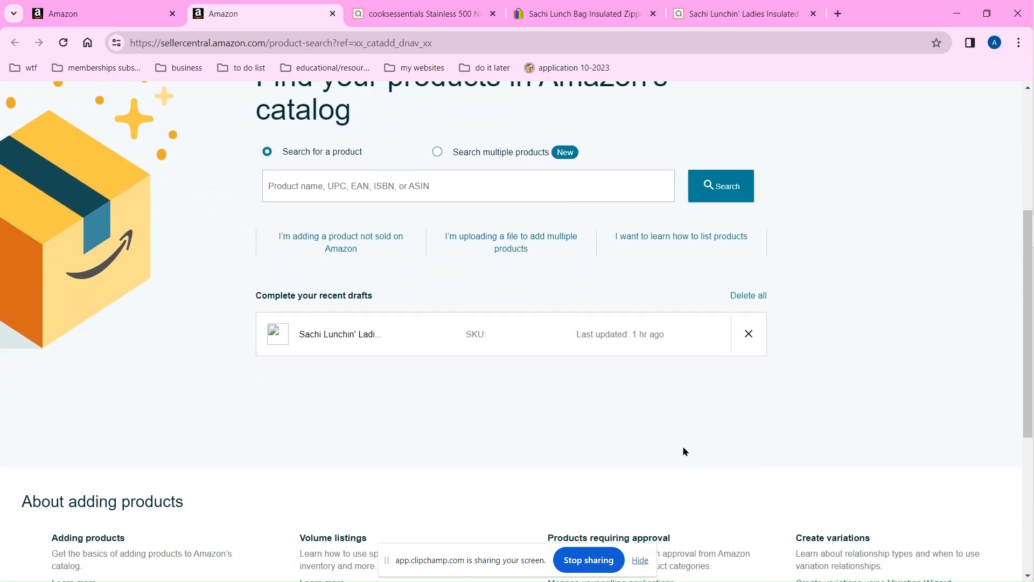
{"action": "left_click", "coordinate": [348, 333]}
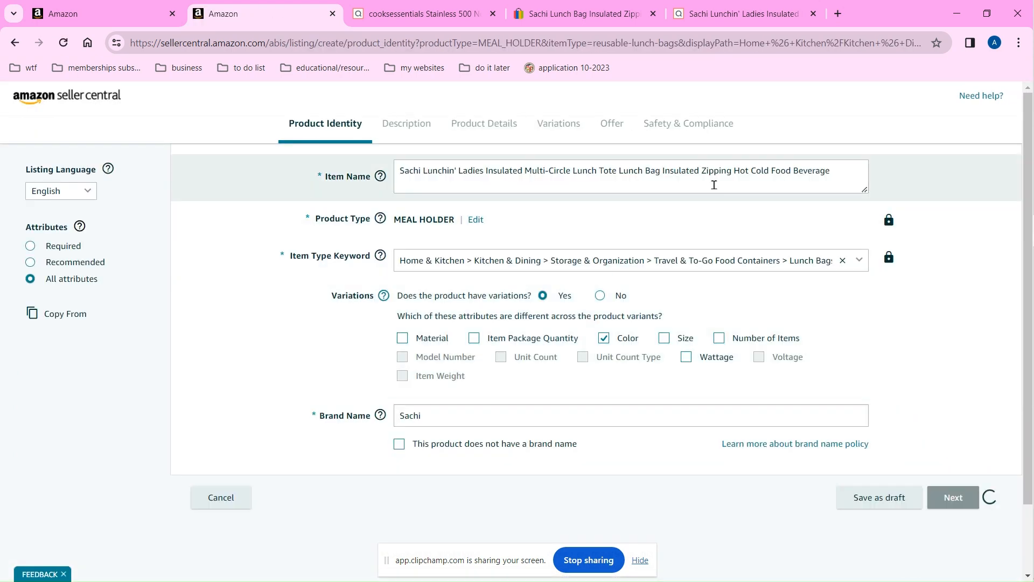
Step: Compare the reopened draft with the original listing tab and go back to the Add Products page
{"action": "left_click", "coordinate": [132, 11]}
{"action": "left_click", "coordinate": [218, 8]}
{"action": "left_click", "coordinate": [15, 42]}
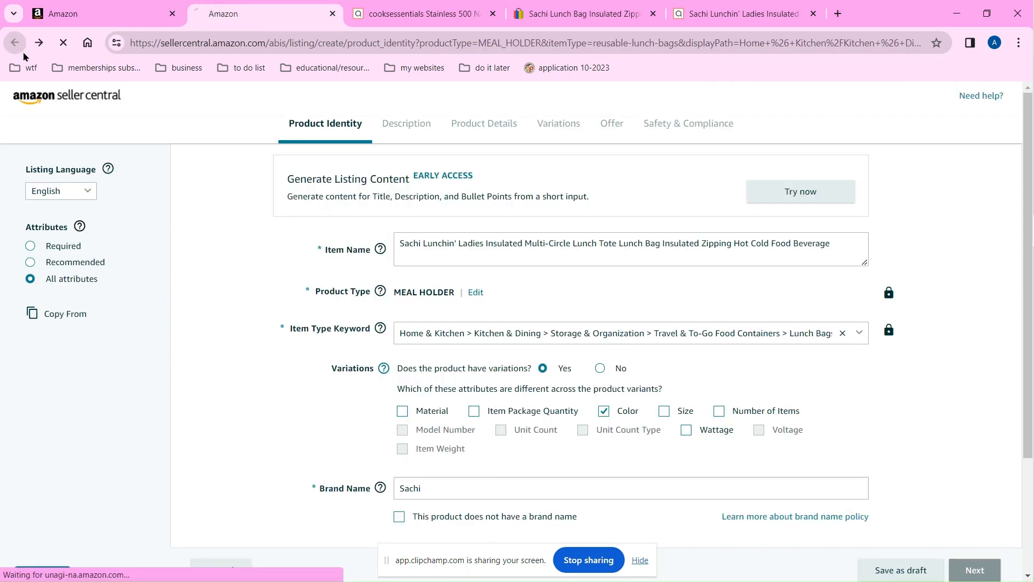